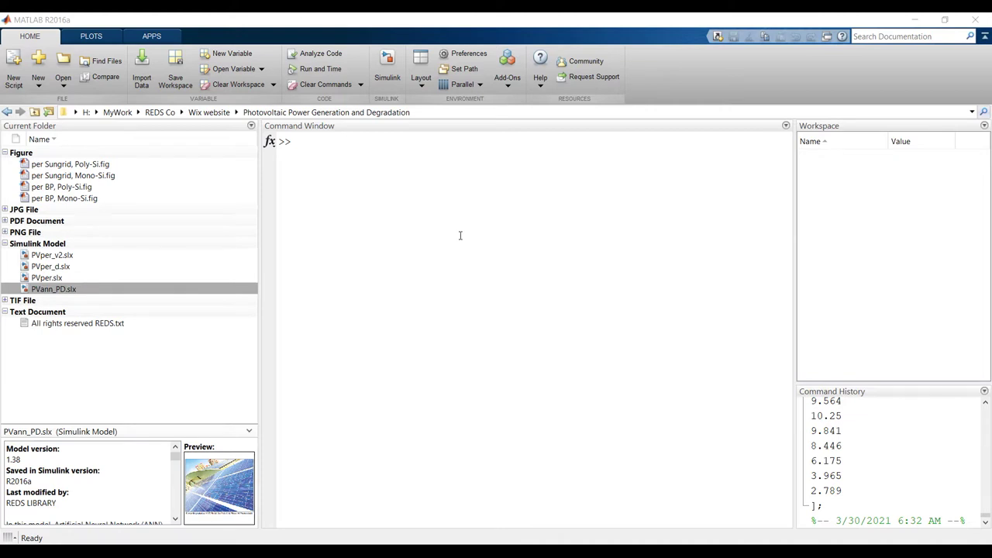
# - Collapse the Figure file group and choose the Photovoltaic Power Generation and Degradation folder under Wix website as the working folder
pyautogui.click(5, 153)
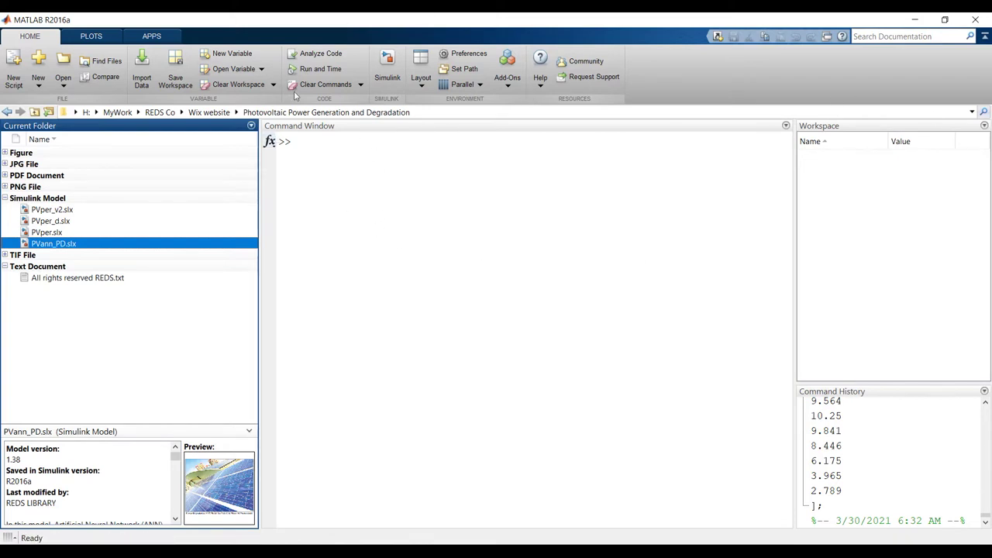
pyautogui.click(972, 112)
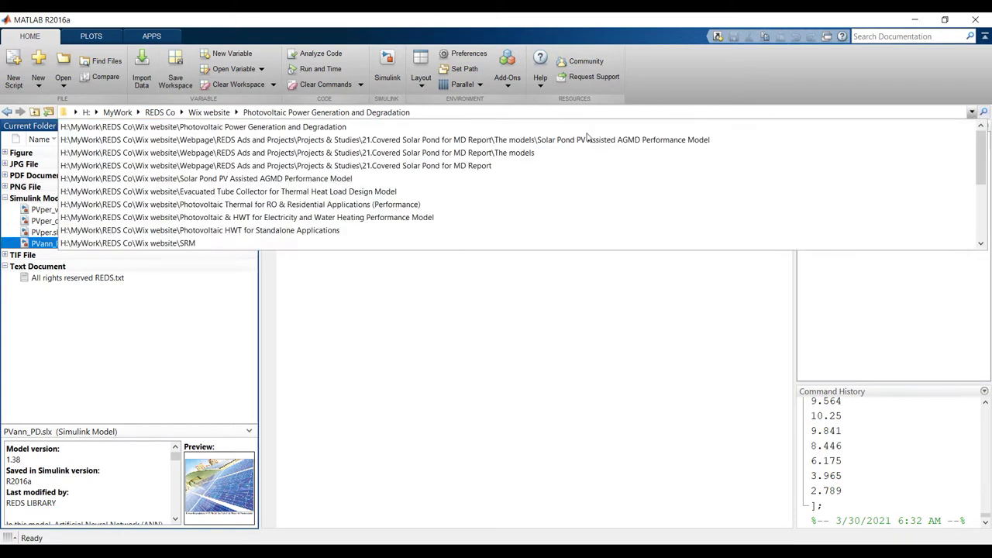
pyautogui.press('Escape')
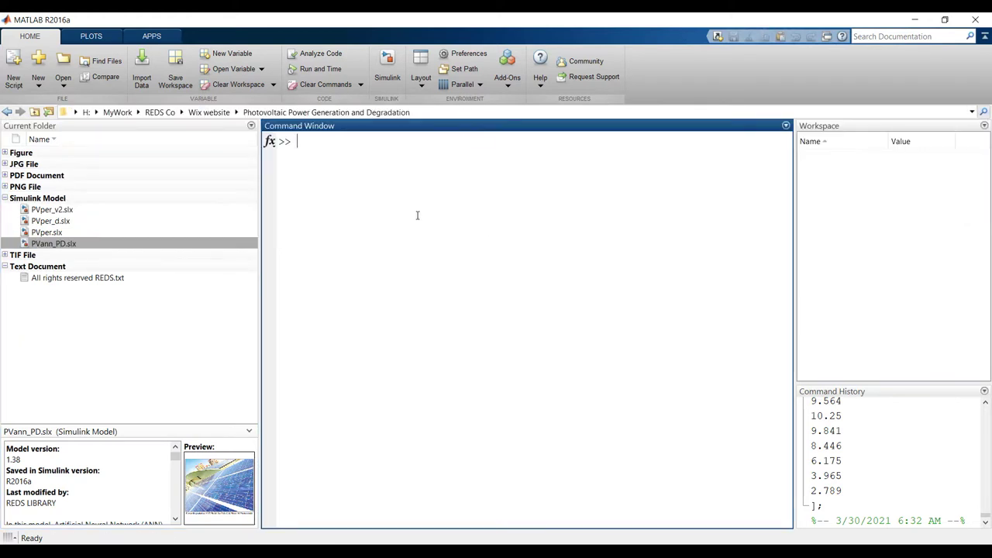
pyautogui.click(76, 113)
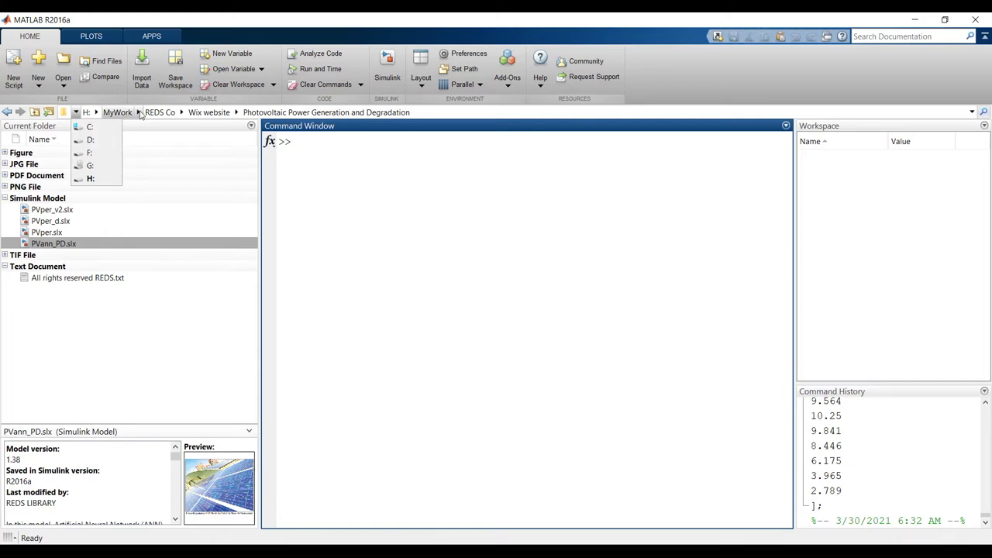
pyautogui.click(237, 112)
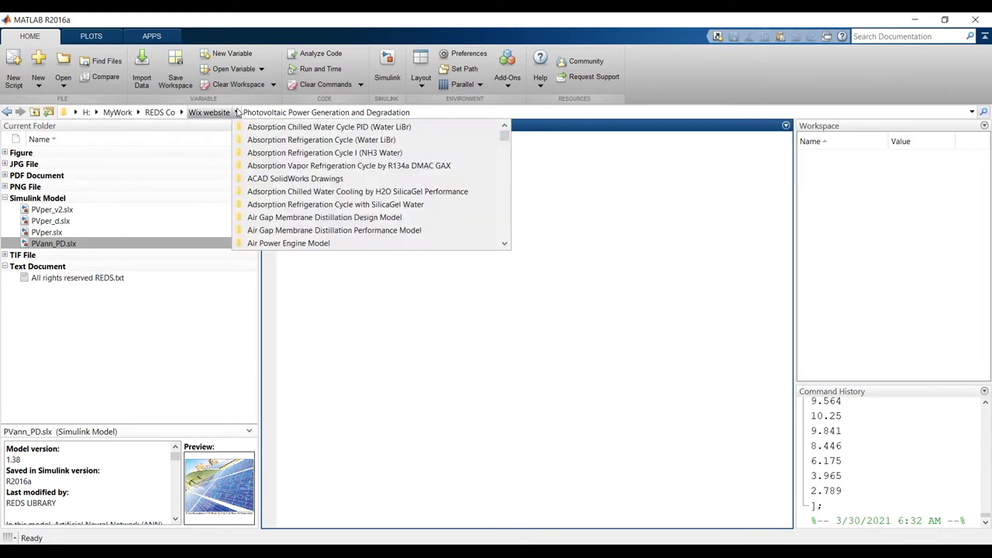
pyautogui.scroll(-15, 289, 192)
pyautogui.scroll(-15, 289, 192)
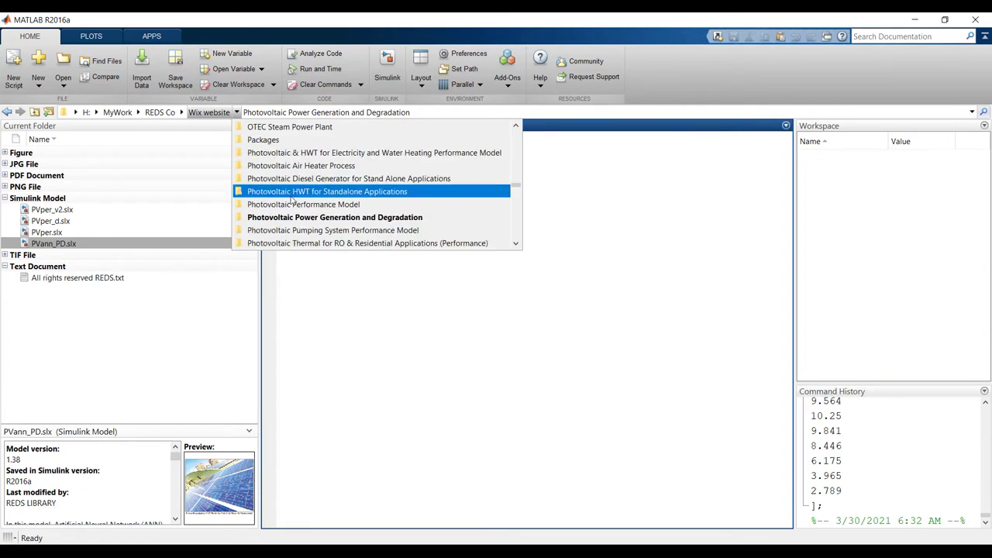
pyautogui.click(305, 217)
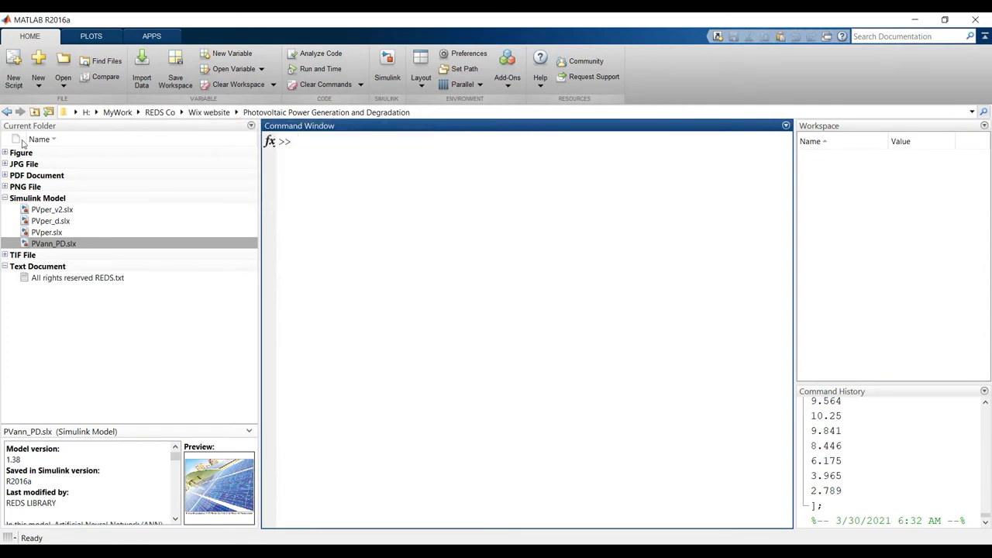
pyautogui.click(250, 127)
pyautogui.moveTo(296, 224)
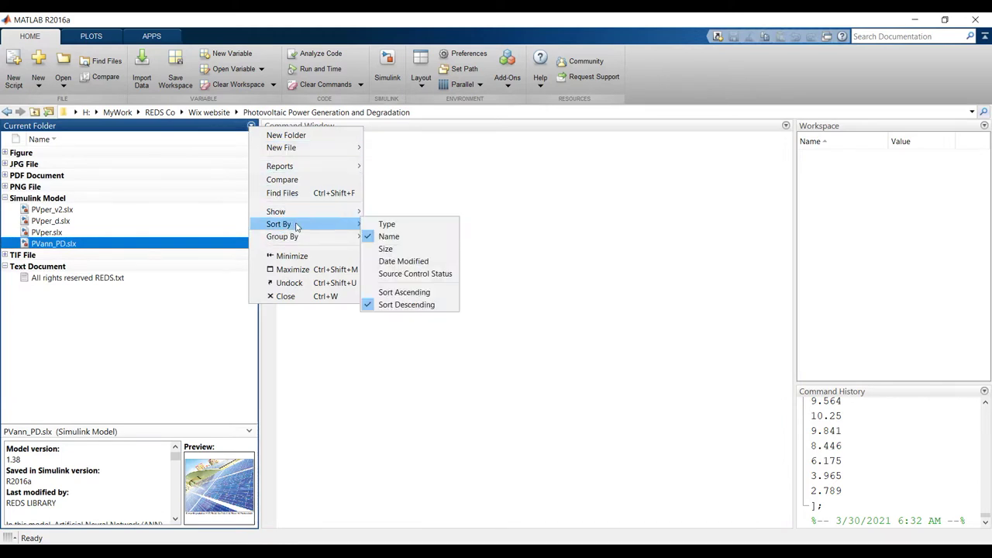
pyautogui.moveTo(295, 244)
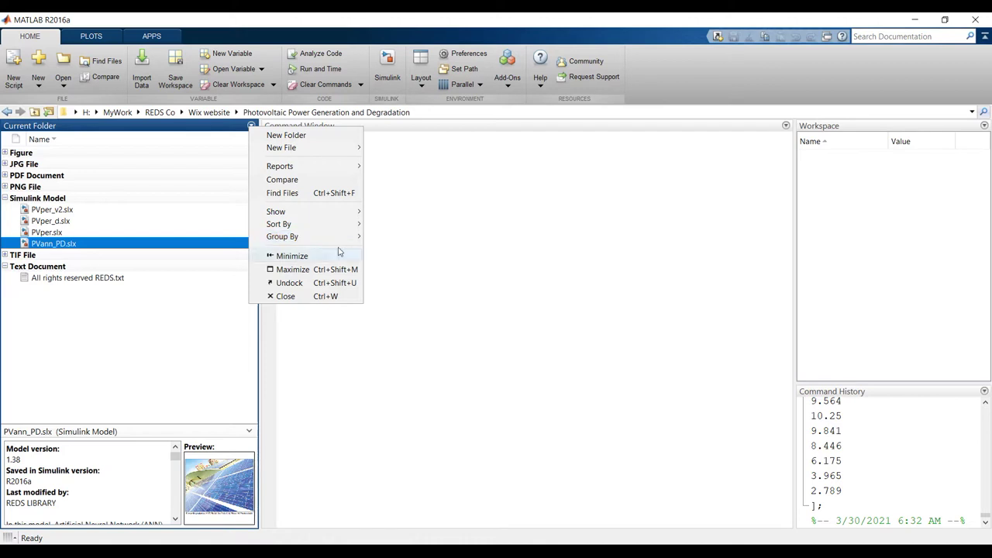
pyautogui.click(449, 361)
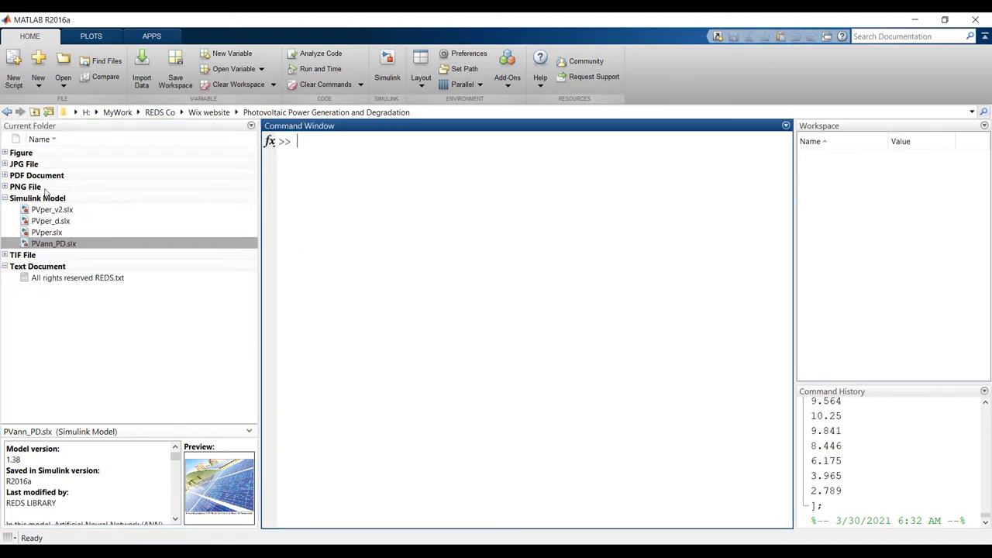
# - Open the Simulink model PVper_v2.slx from the current folder and maximize its window
pyautogui.click(30, 243)
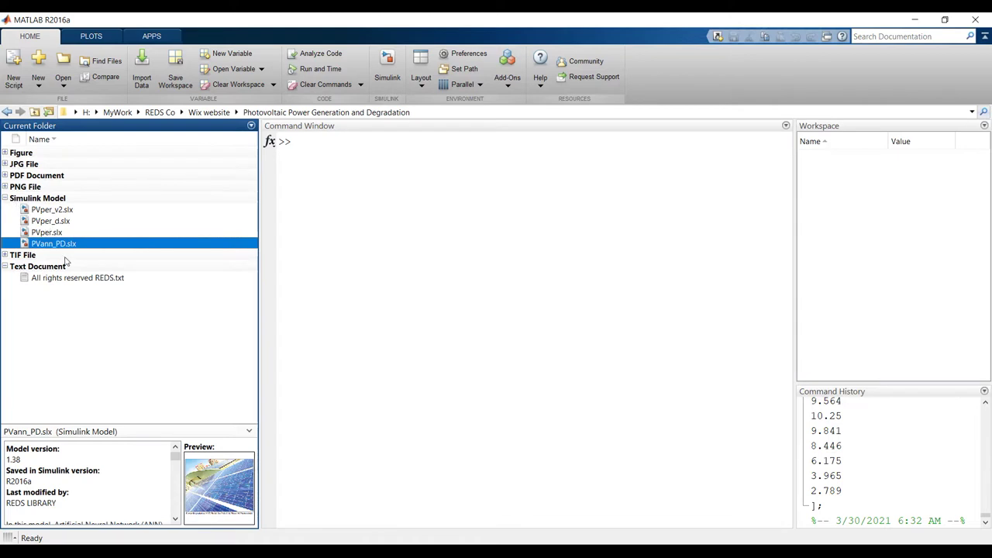
pyautogui.click(53, 210)
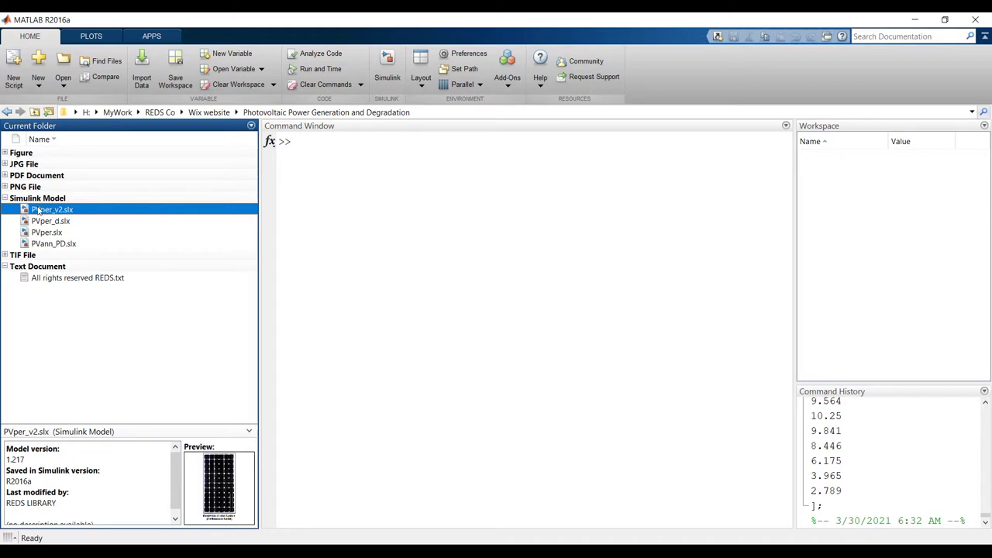
pyautogui.doubleClick(37, 210)
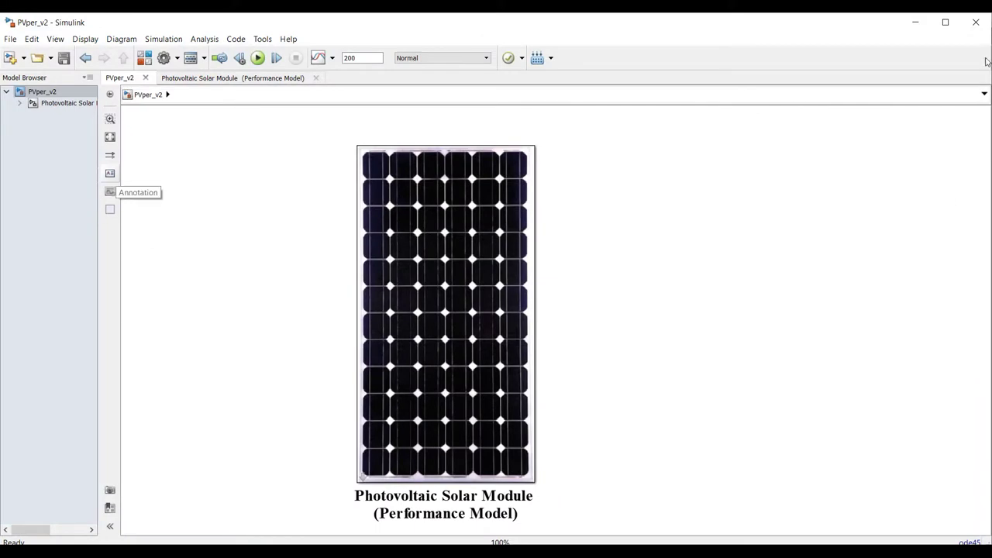
pyautogui.click(944, 21)
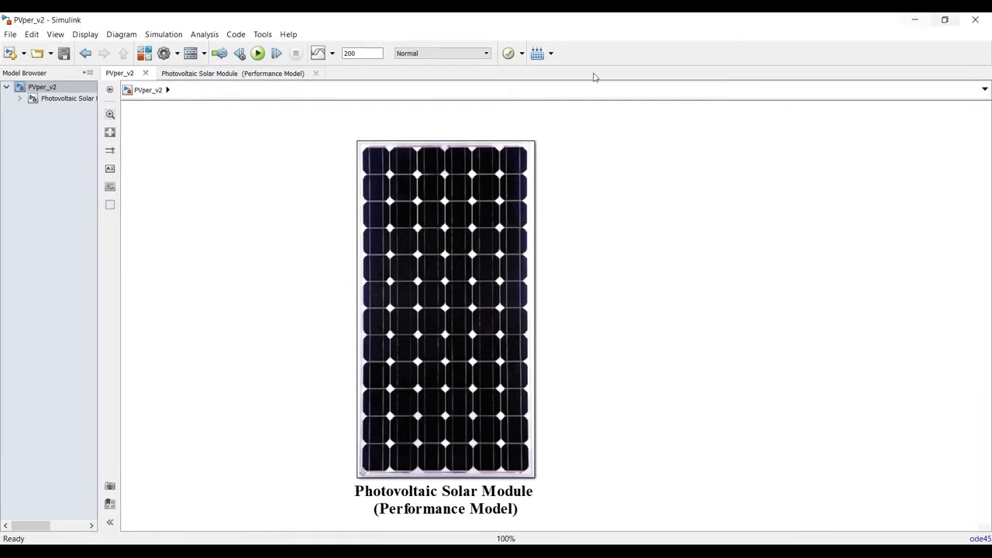
# - Examine the inputs and outputs inside the Photovoltaic Solar Module subsystem of PVper_v2, then close the model
pyautogui.click(77, 98)
pyautogui.click(110, 133)
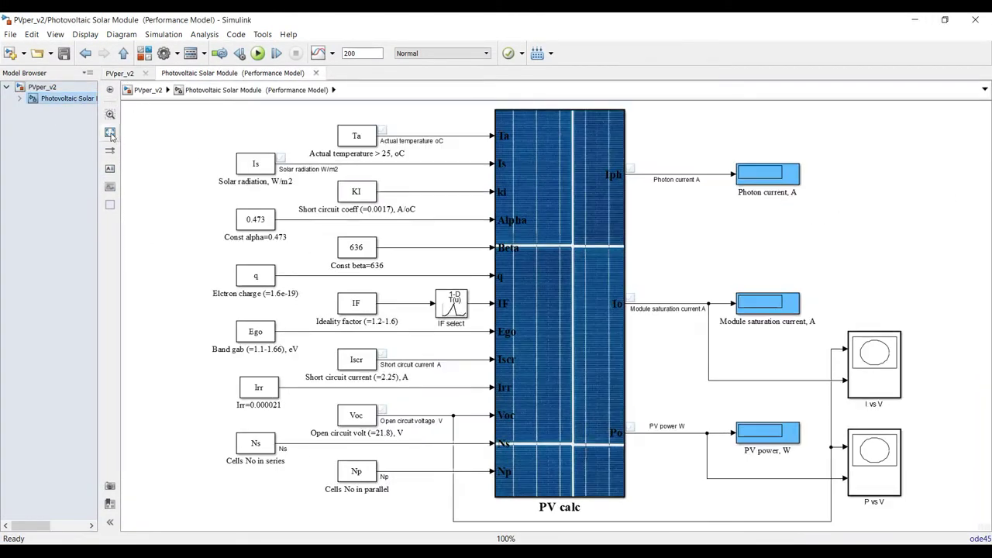
pyautogui.click(54, 89)
pyautogui.click(503, 248)
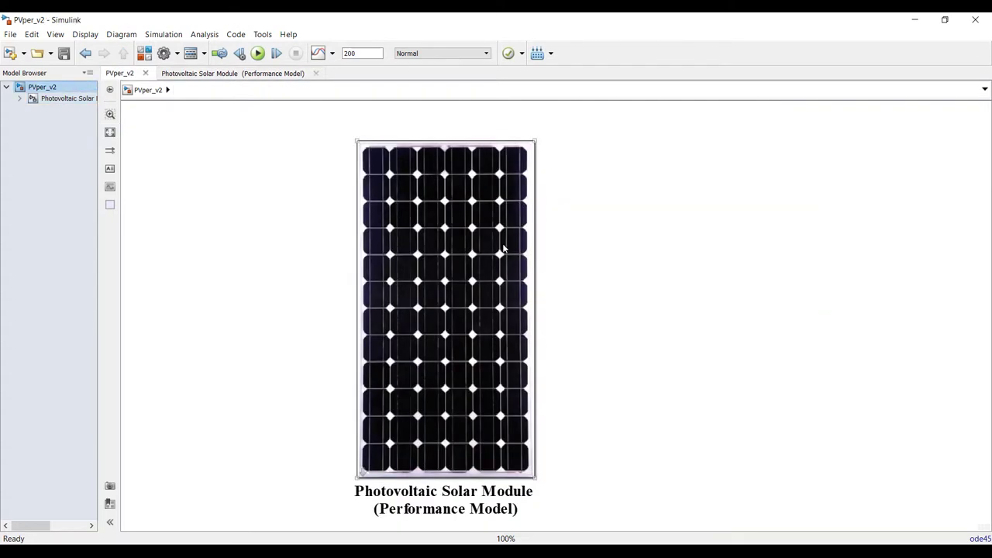
pyautogui.click(78, 99)
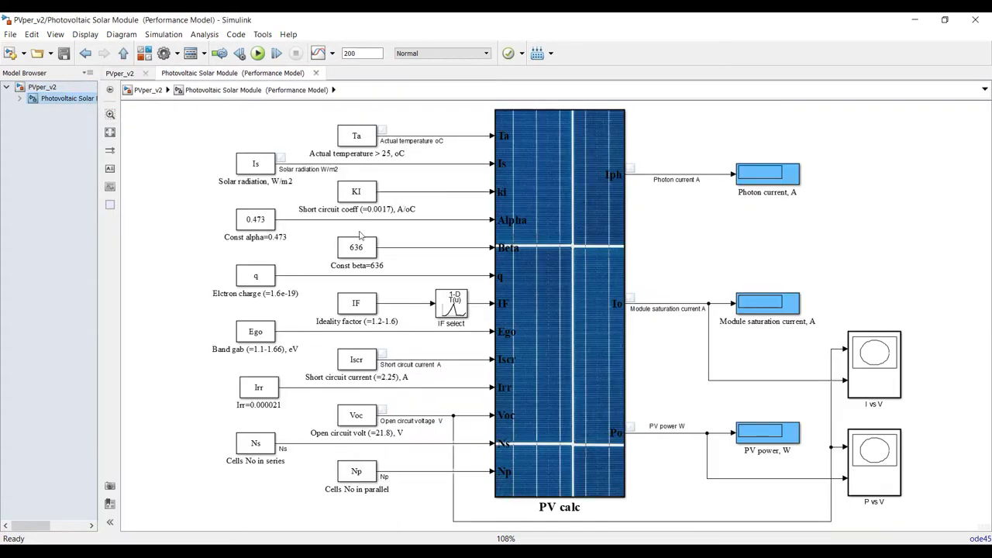
pyautogui.click(974, 20)
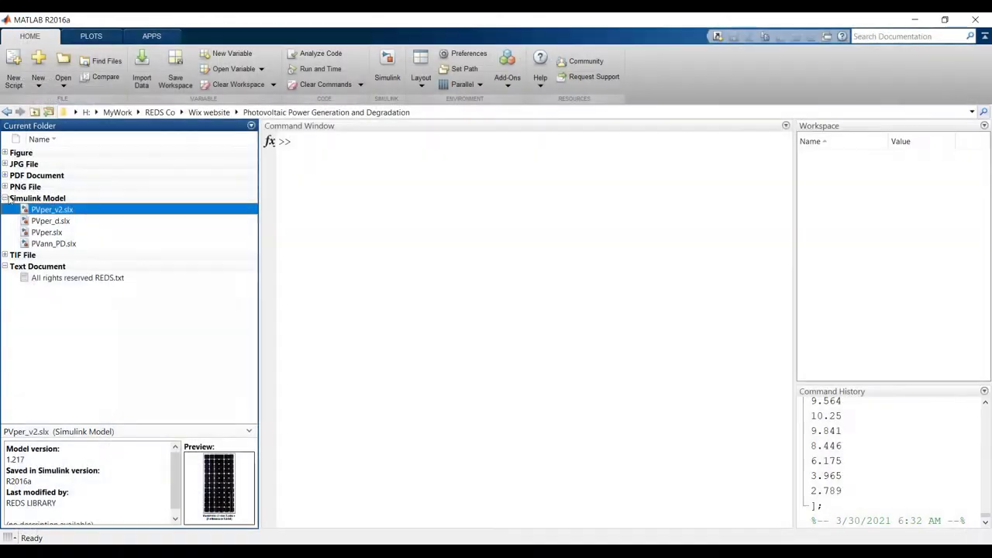
# - Open the Simulink model PVper.slx from the current folder and maximize its window
pyautogui.click(58, 222)
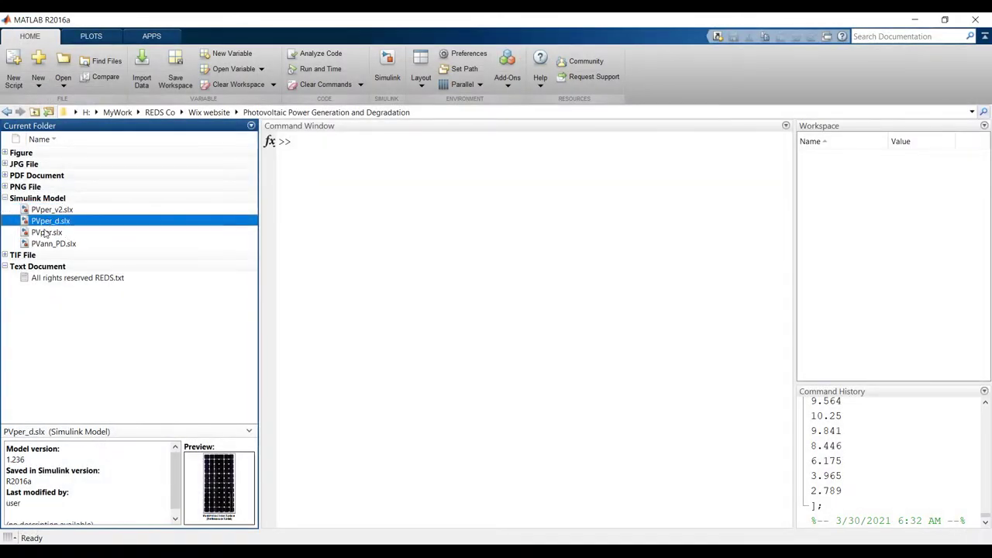
pyautogui.click(44, 234)
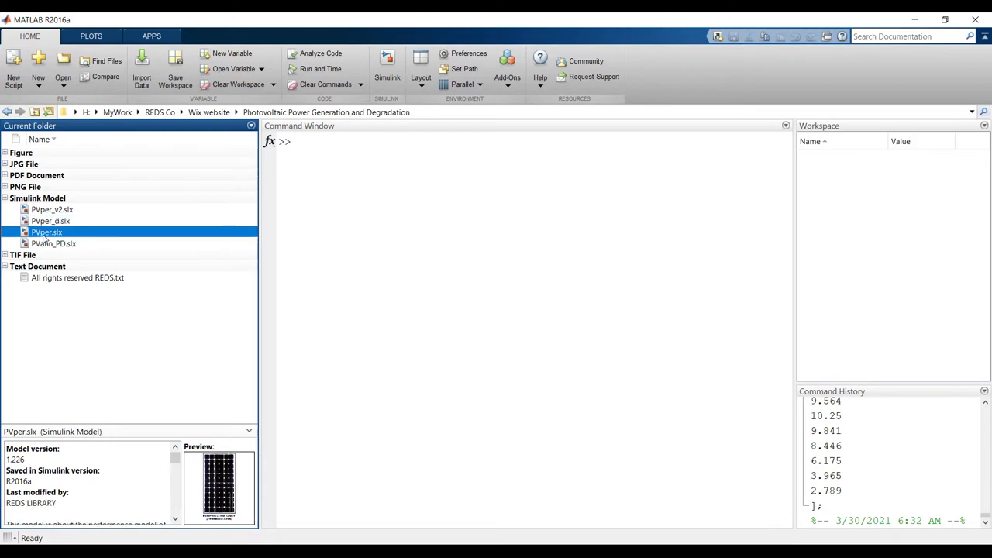
pyautogui.doubleClick(44, 233)
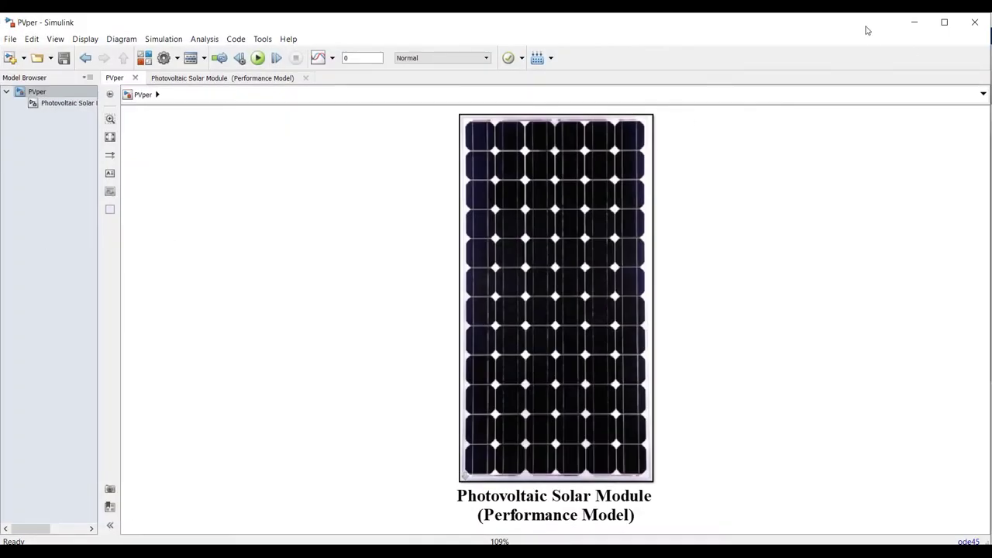
pyautogui.click(944, 24)
# - Examine the input constants and output displays inside PVper's Photovoltaic Solar Module subsystem and return to the model's top level
pyautogui.click(44, 98)
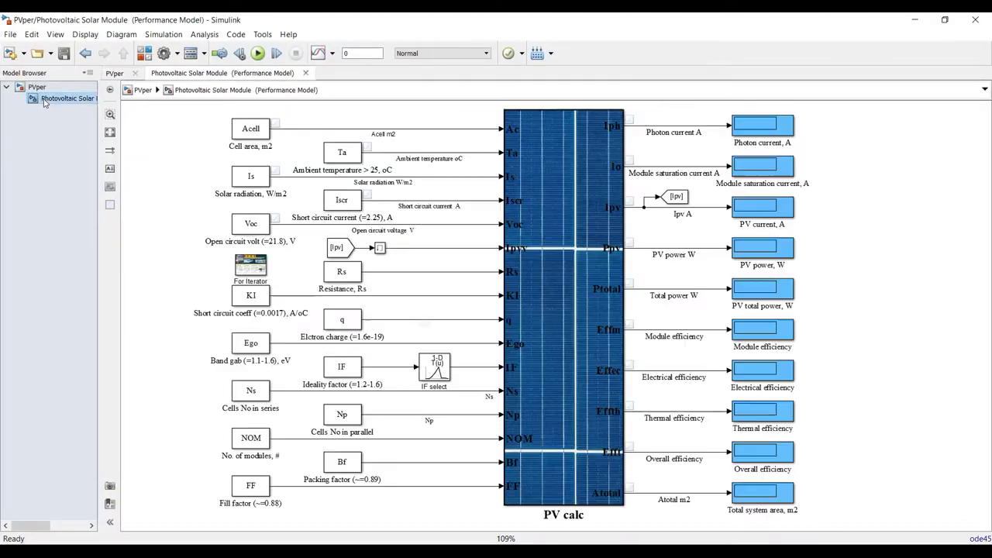
pyautogui.moveTo(838, 118); pyautogui.dragTo(778, 184)
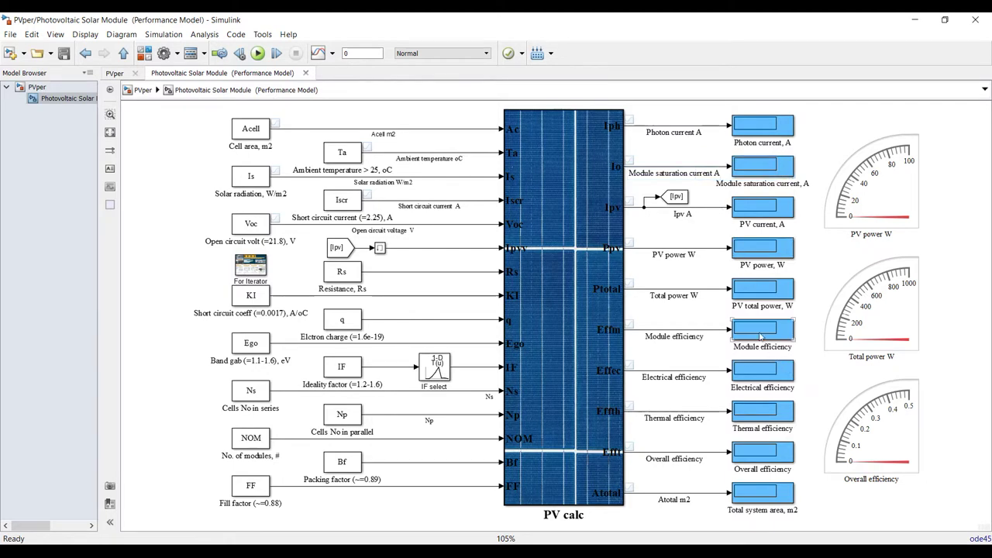
pyautogui.moveTo(823, 276); pyautogui.dragTo(679, 310)
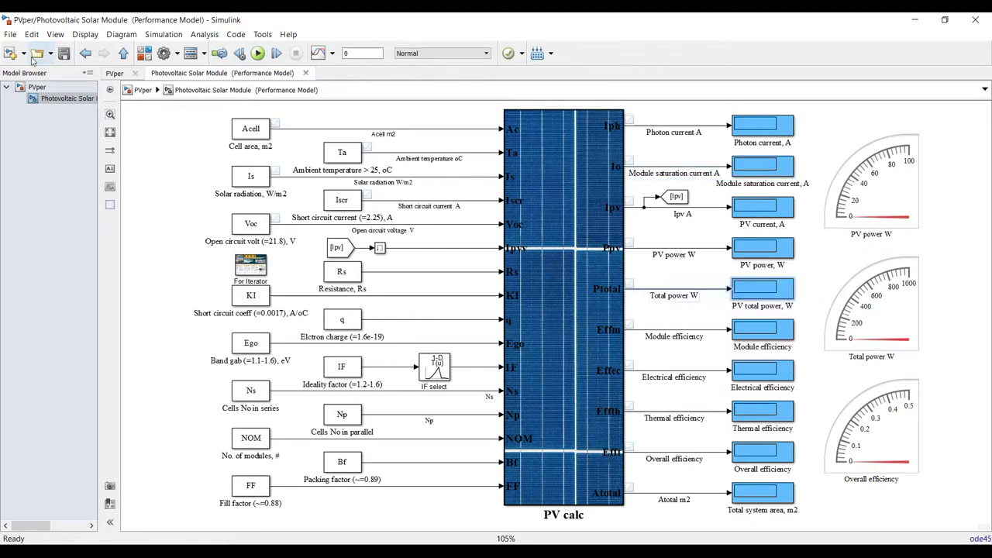
pyautogui.click(30, 90)
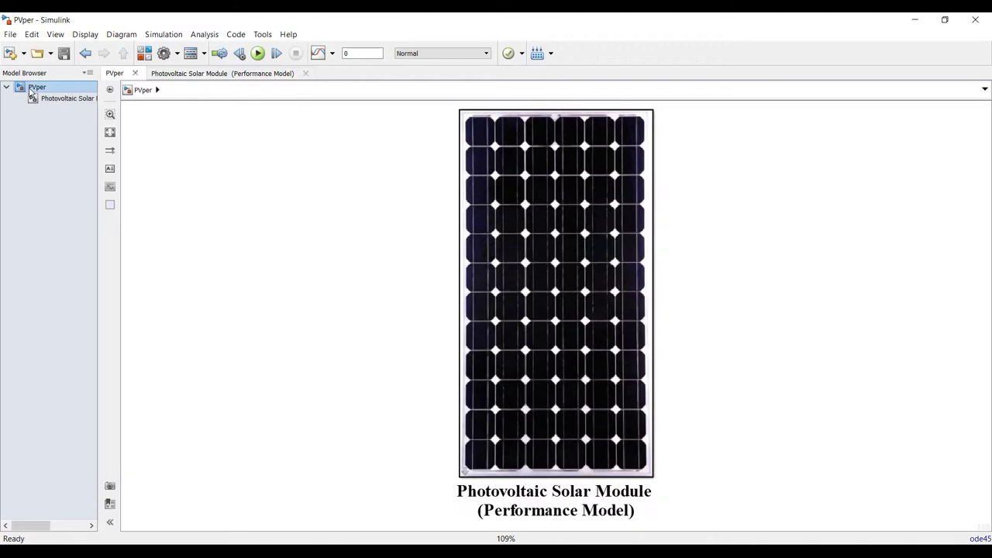
# - Open the Photovoltaic Solar Module block's parameters and review its temperature, solar radiation, short circuit current and coefficient, open circuit voltage and electron charge
pyautogui.doubleClick(521, 205)
pyautogui.moveTo(457, 192); pyautogui.dragTo(439, 62)
pyautogui.doubleClick(305, 163)
pyautogui.doubleClick(508, 164)
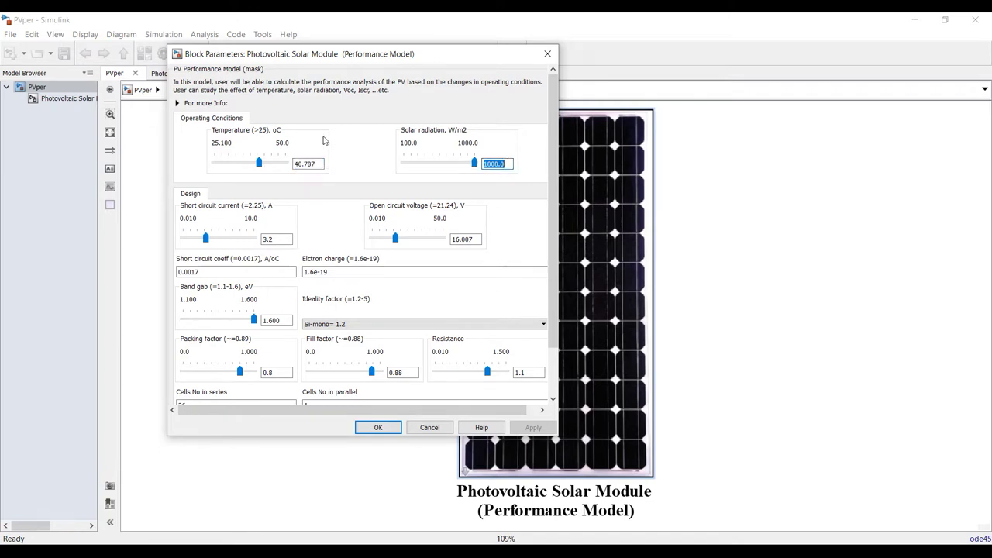
pyautogui.doubleClick(316, 164)
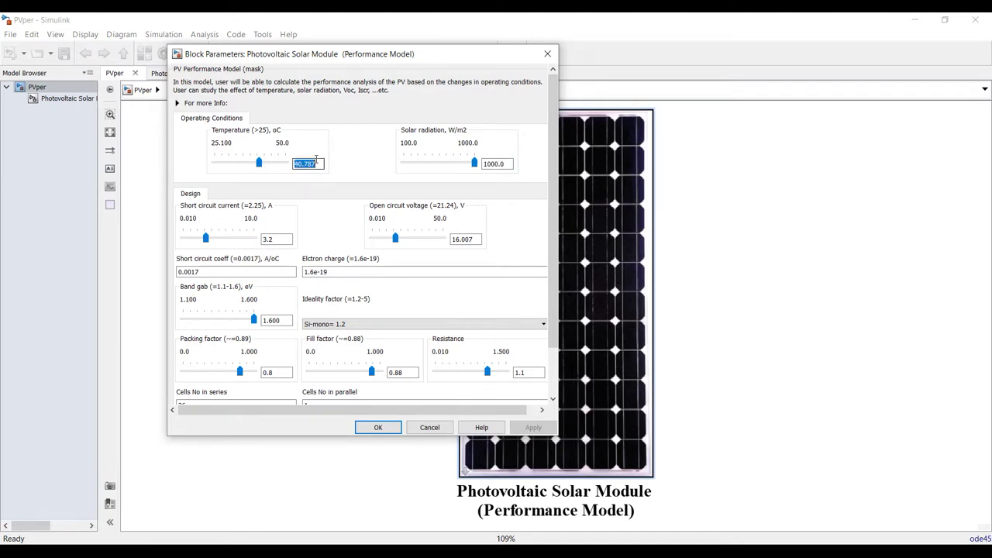
pyautogui.doubleClick(494, 163)
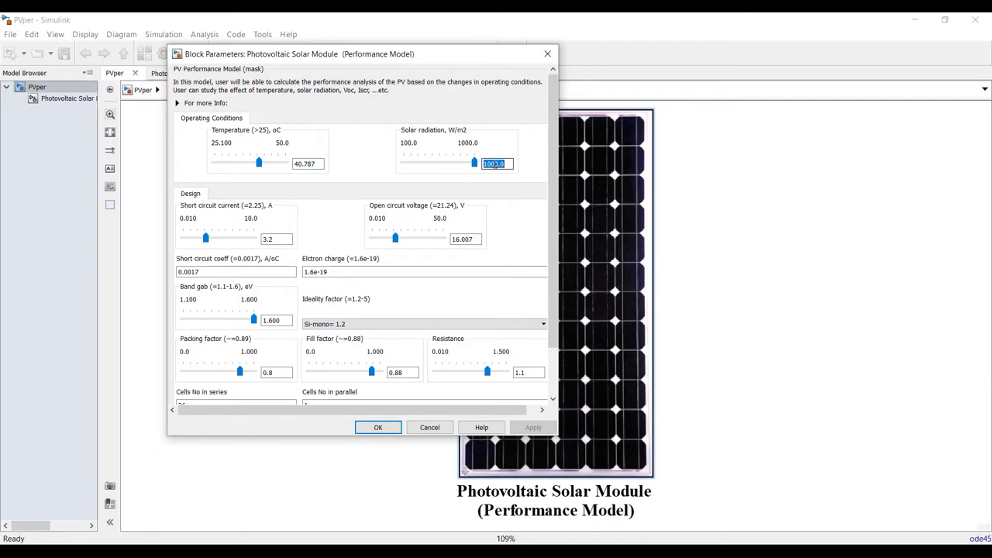
pyautogui.doubleClick(276, 238)
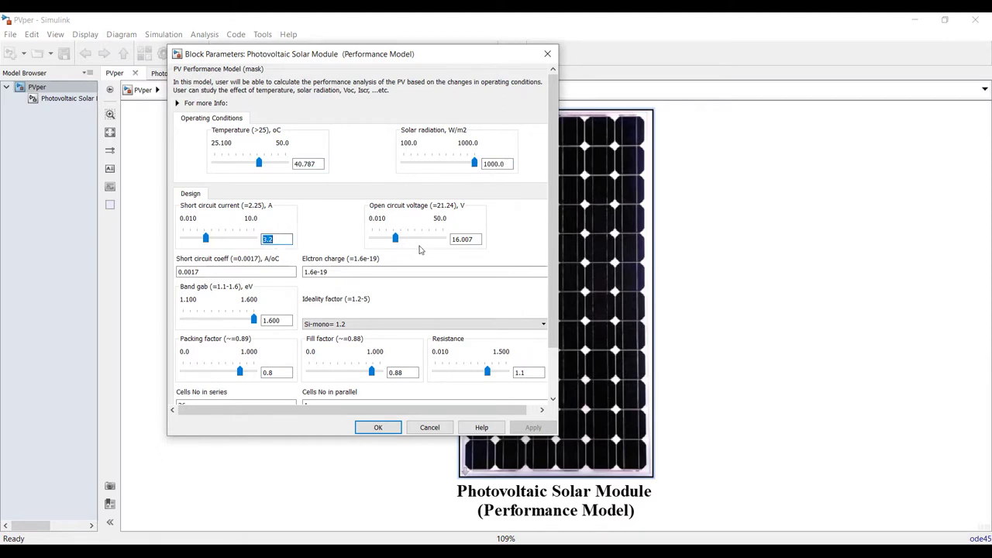
pyautogui.doubleClick(471, 239)
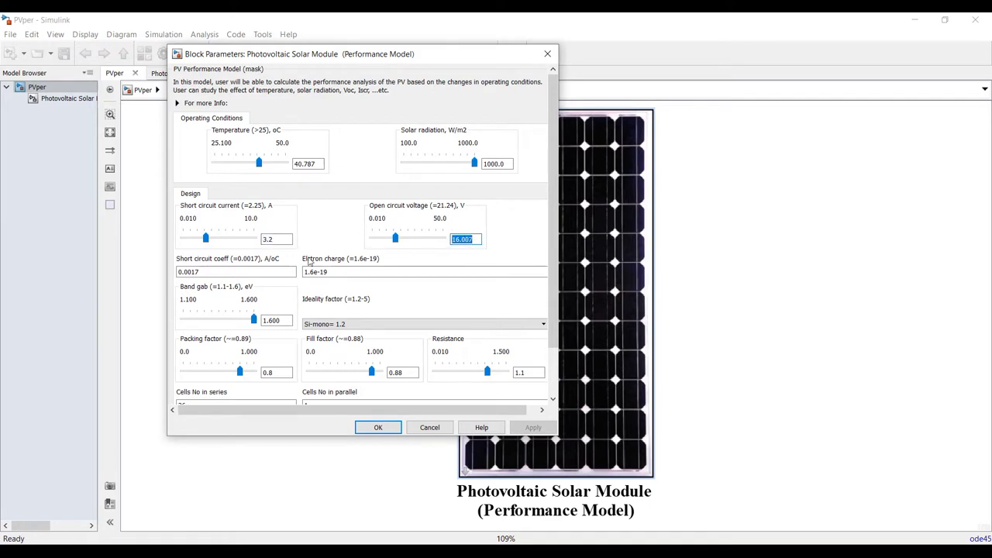
pyautogui.doubleClick(214, 271)
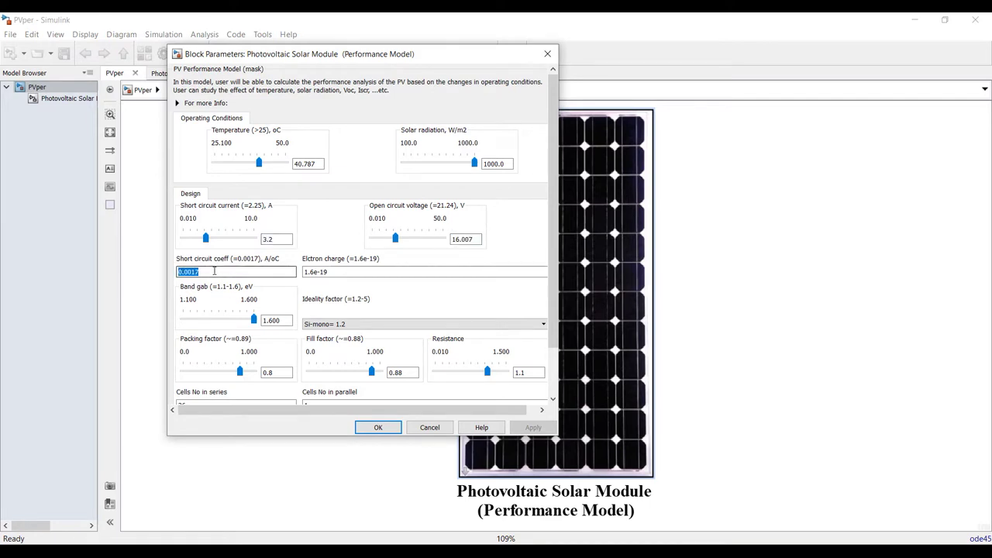
pyautogui.doubleClick(356, 271)
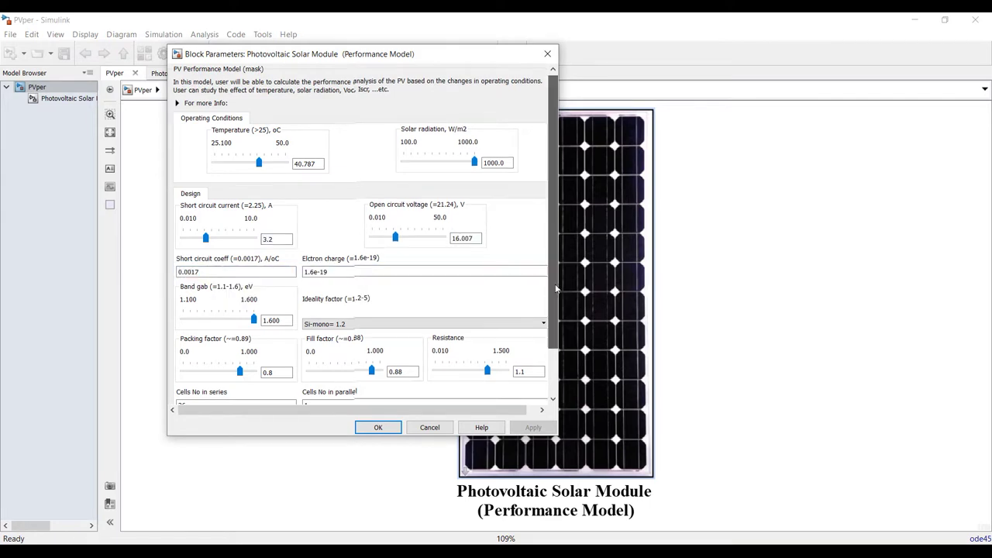
# - Set the module's resistance to 1.500 and look through the available ideality factor options, keeping Si-mono= 1.2
pyautogui.moveTo(555, 288); pyautogui.dragTo(550, 345)
pyautogui.doubleClick(527, 316)
pyautogui.moveTo(486, 314); pyautogui.dragTo(508, 316)
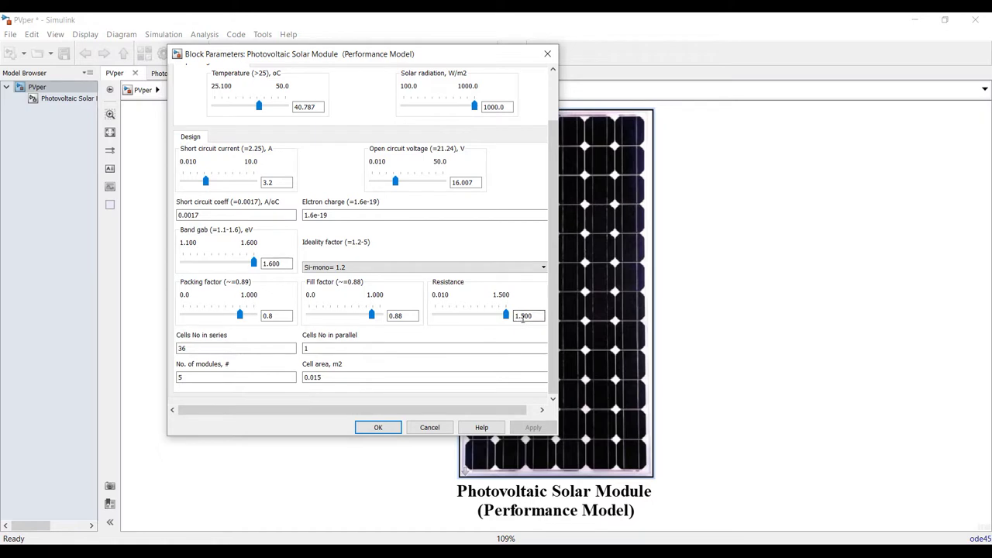
pyautogui.click(353, 270)
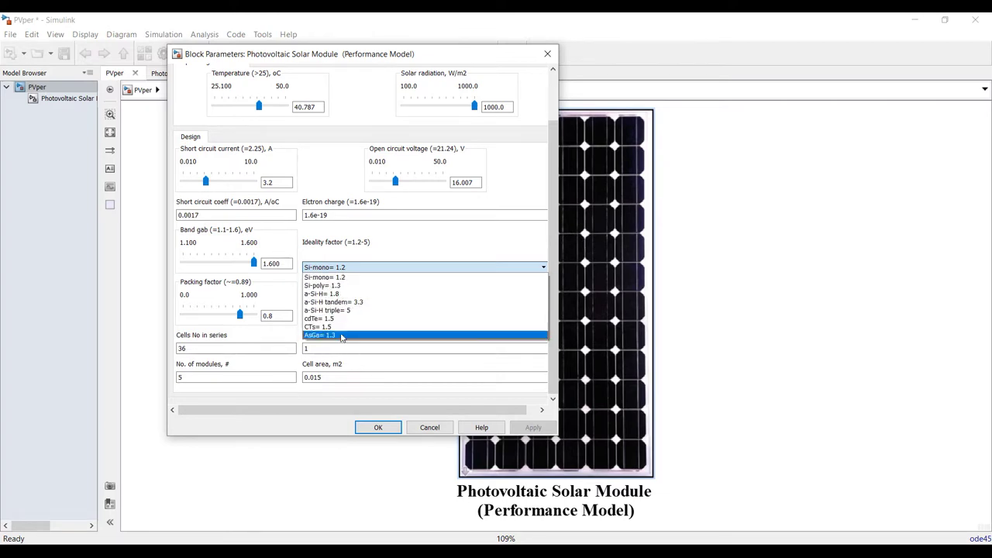
pyautogui.click(420, 236)
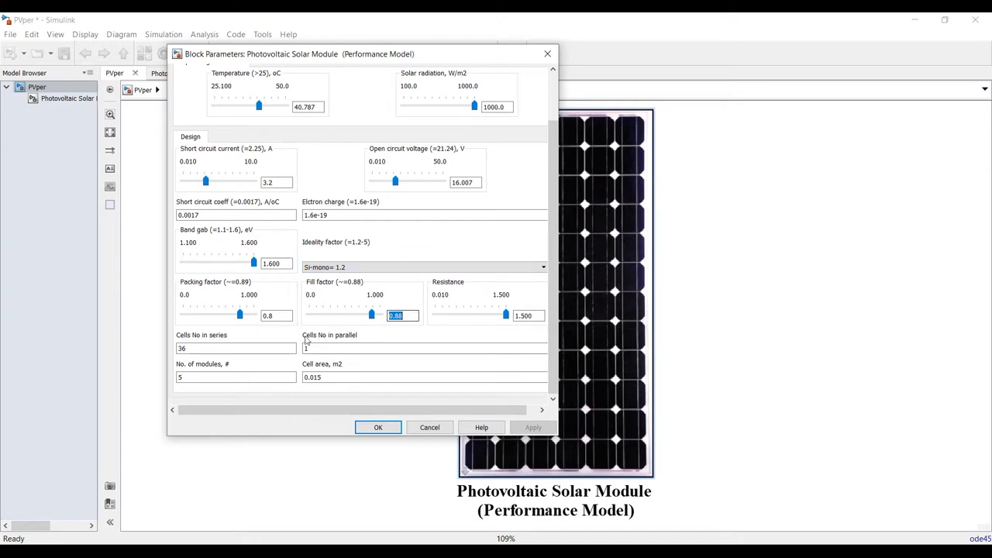
# - Review the module's series and parallel cell numbers, number of modules and cell area, and close the block parameters with OK
pyautogui.doubleClick(236, 348)
pyautogui.click(183, 377)
pyautogui.click(359, 348)
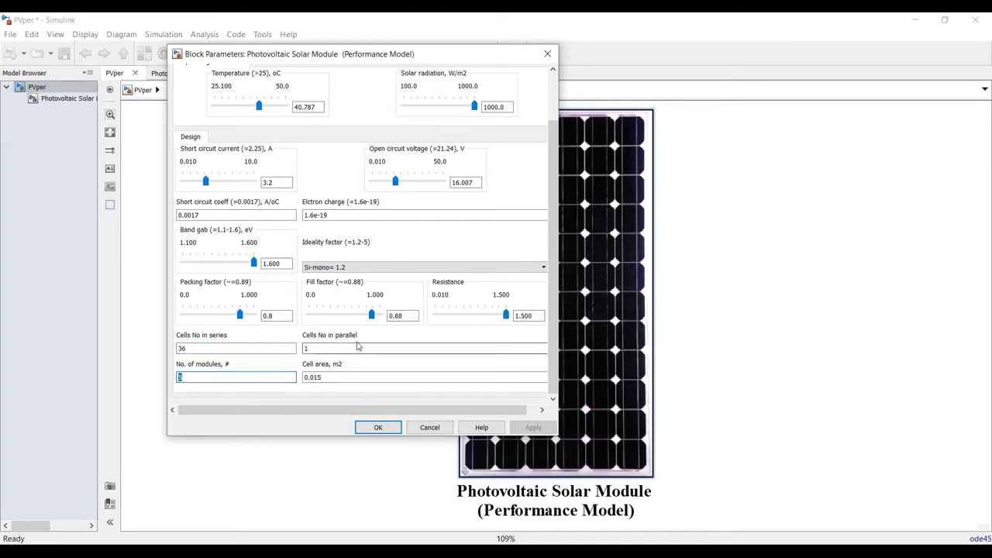
pyautogui.doubleClick(314, 376)
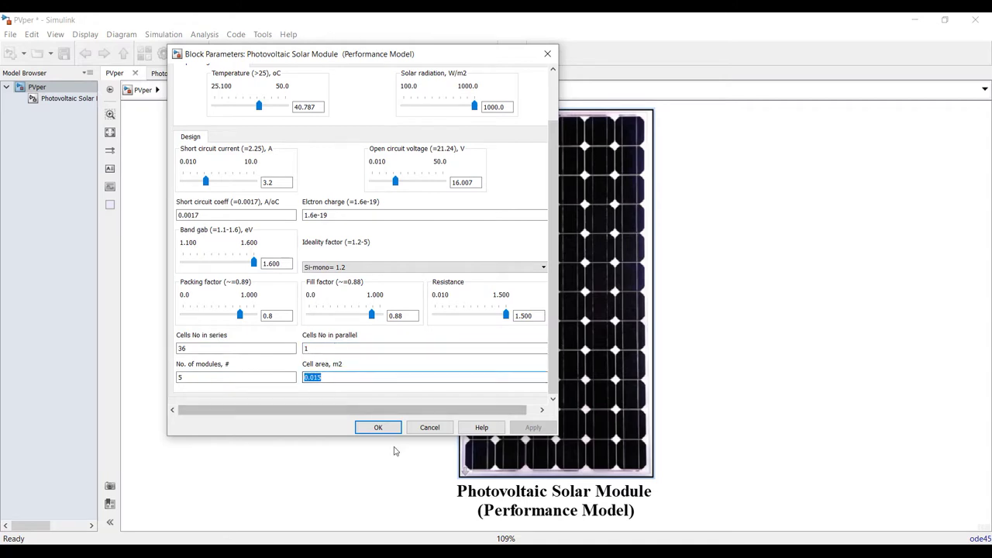
pyautogui.click(379, 428)
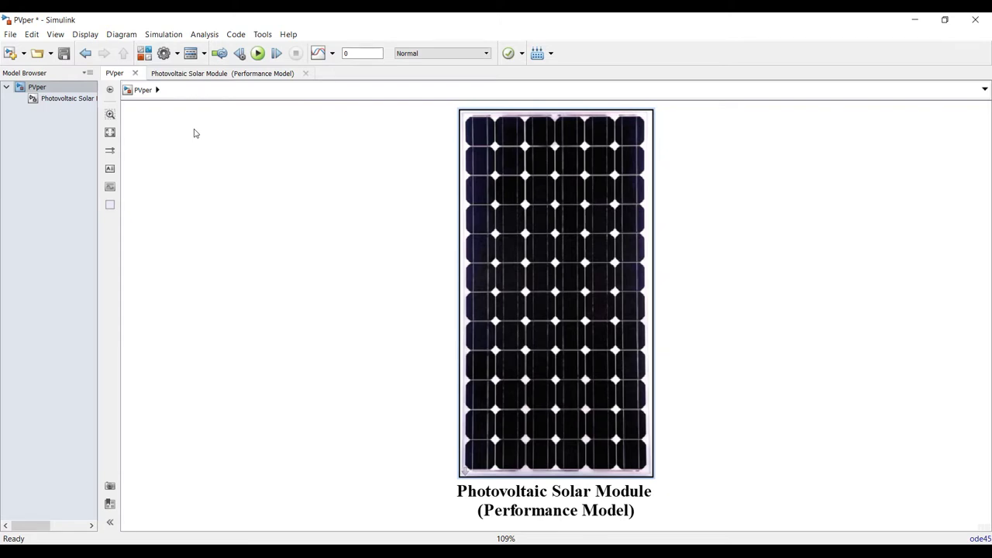
# - Open PVper's Photovoltaic Solar Module subsystem and examine its total power, area, and overall, thermal, electrical and module efficiency outputs
pyautogui.click(81, 100)
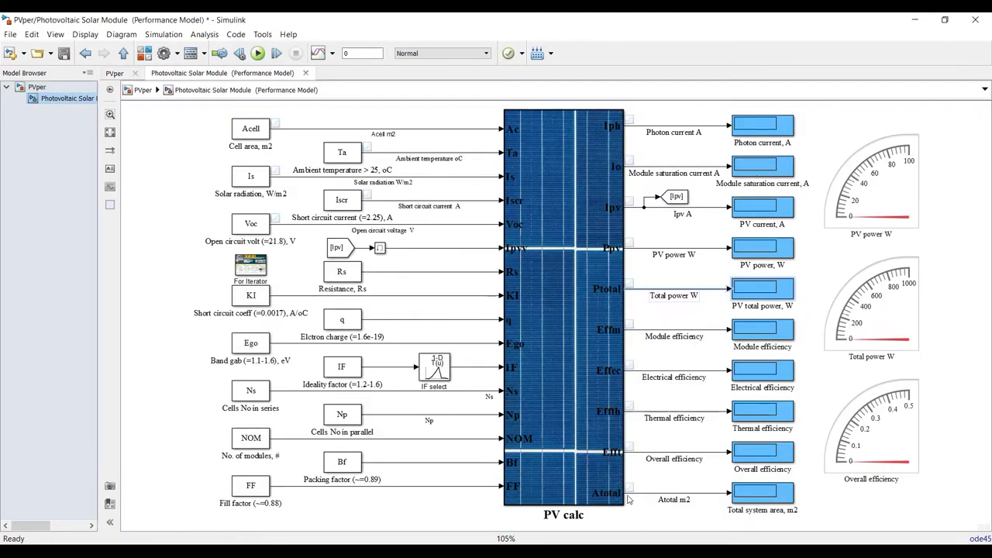
pyautogui.scroll(2, 692, 482)
pyautogui.moveTo(651, 424); pyautogui.dragTo(811, 485)
pyautogui.moveTo(668, 364); pyautogui.dragTo(775, 421)
pyautogui.moveTo(655, 298); pyautogui.dragTo(785, 340)
pyautogui.moveTo(659, 246); pyautogui.dragTo(750, 292)
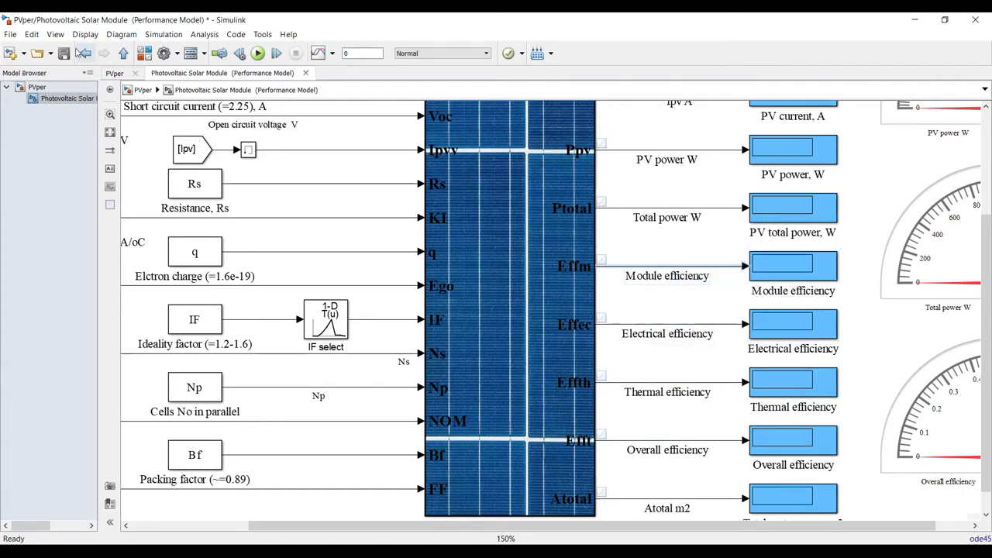
# - Save the PVper model and close its window
pyautogui.click(65, 53)
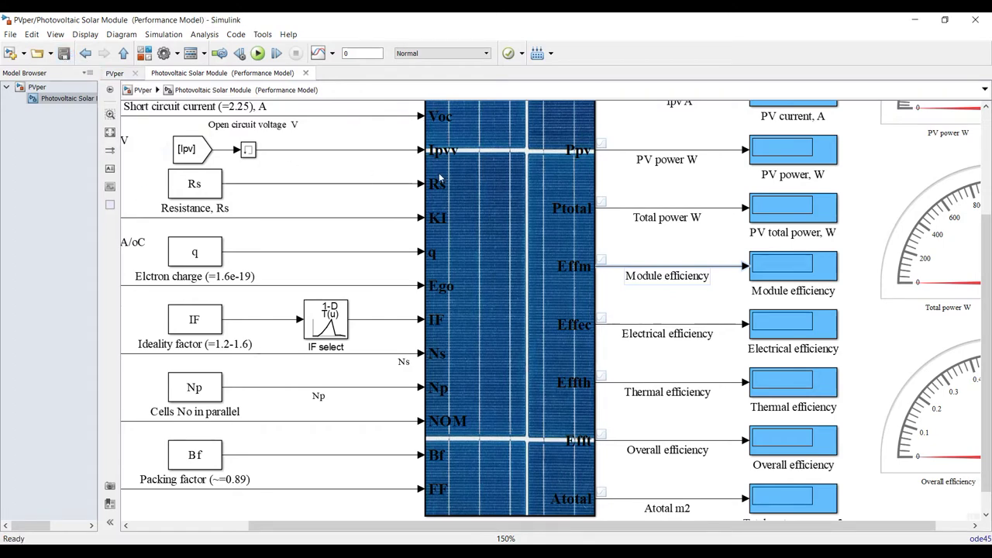
pyautogui.click(974, 19)
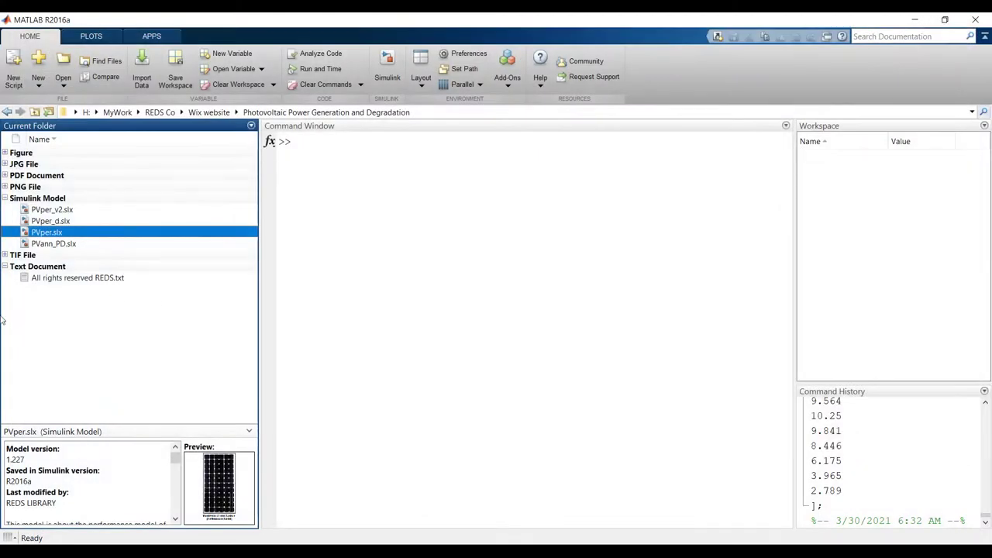
# - Open the Simulink model PVann_PD.slx from the current folder and bring its window to the front
pyautogui.click(51, 244)
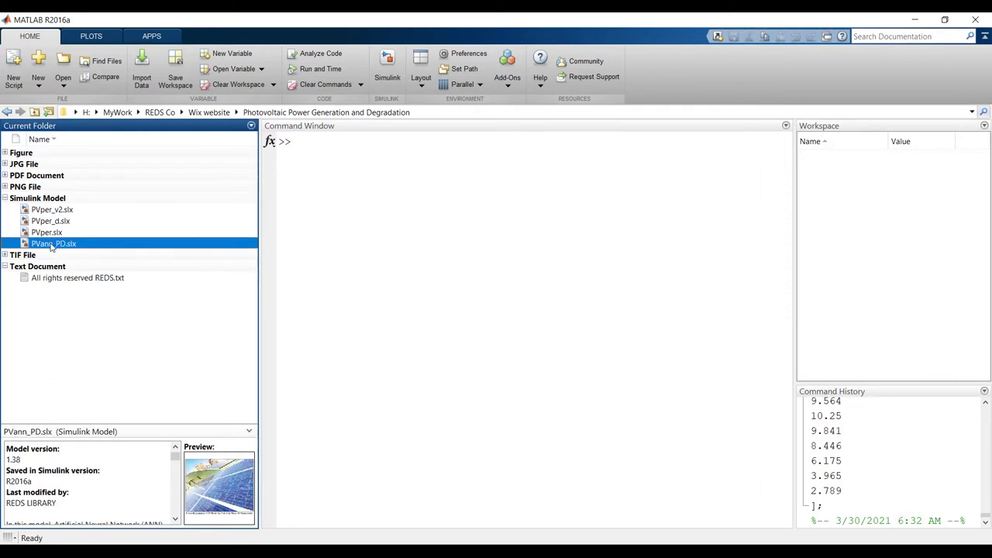
pyautogui.doubleClick(51, 244)
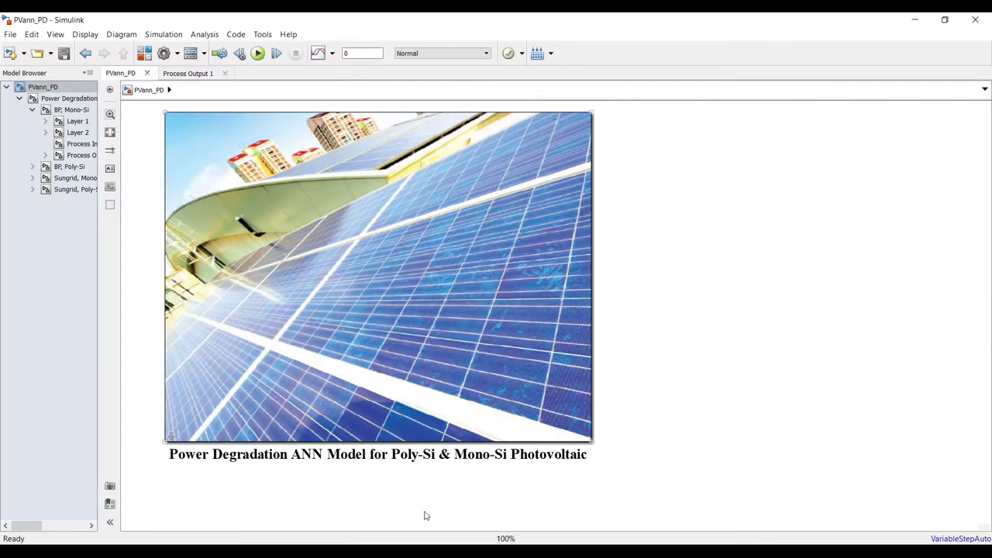
pyautogui.click(524, 552)
pyautogui.click(499, 523)
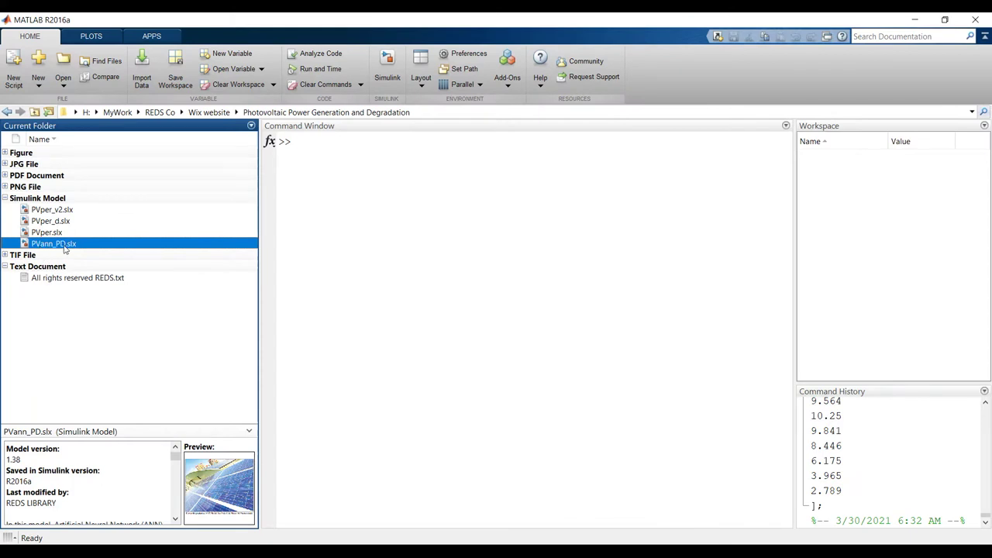
pyautogui.click(524, 551)
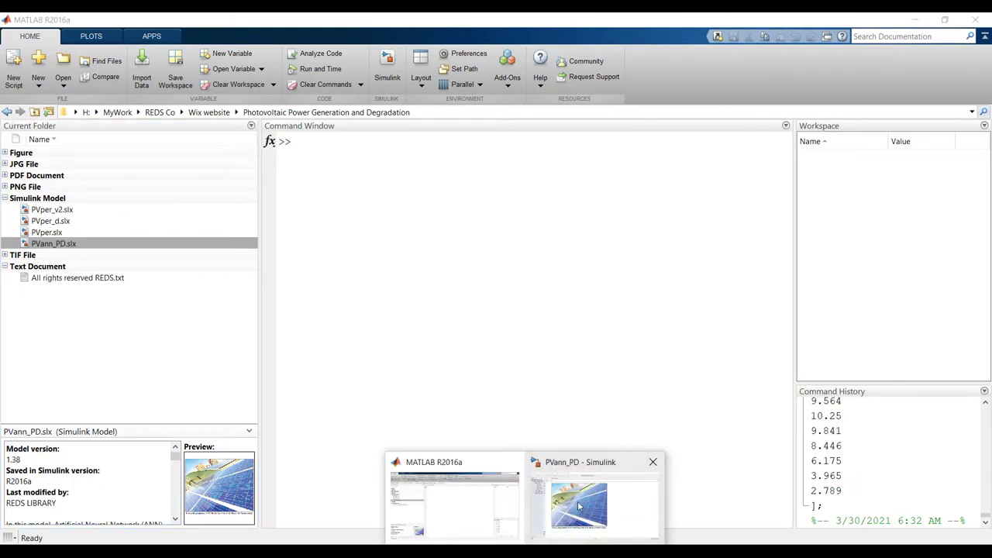
pyautogui.click(592, 504)
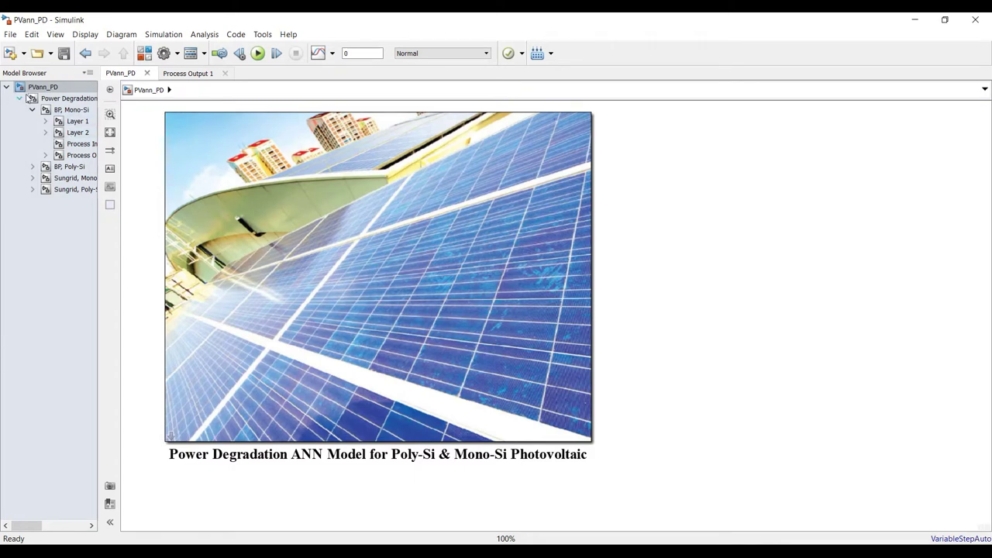
# - Collapse the BP, Mono-Si branch and the whole Power Degradation branch in PVann_PD's model hierarchy
pyautogui.click(33, 110)
pyautogui.click(21, 100)
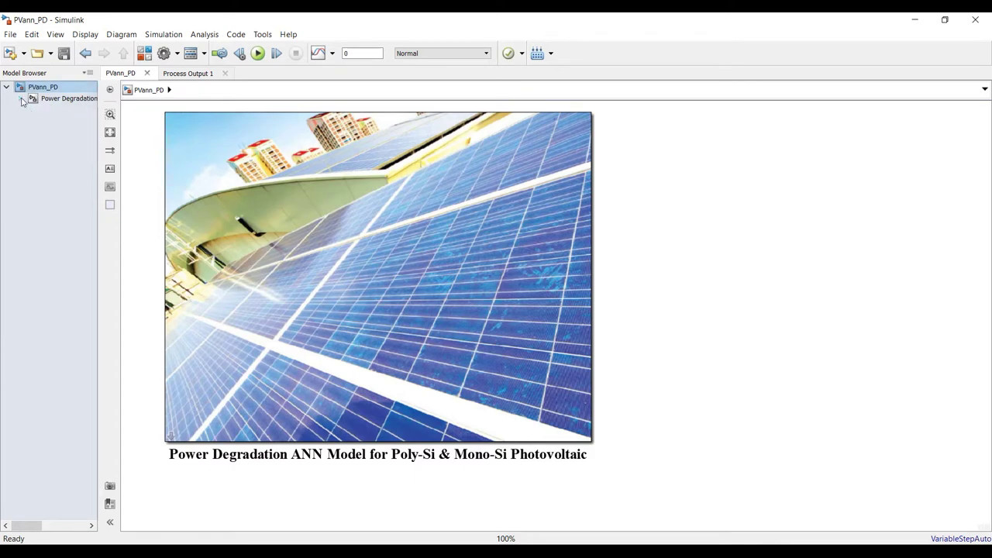
pyautogui.click(21, 99)
pyautogui.click(20, 99)
# - Open the Power Degradation ANN Model block's parameters, move the dialog clear and enlarge it to fit all operating conditions
pyautogui.click(315, 144)
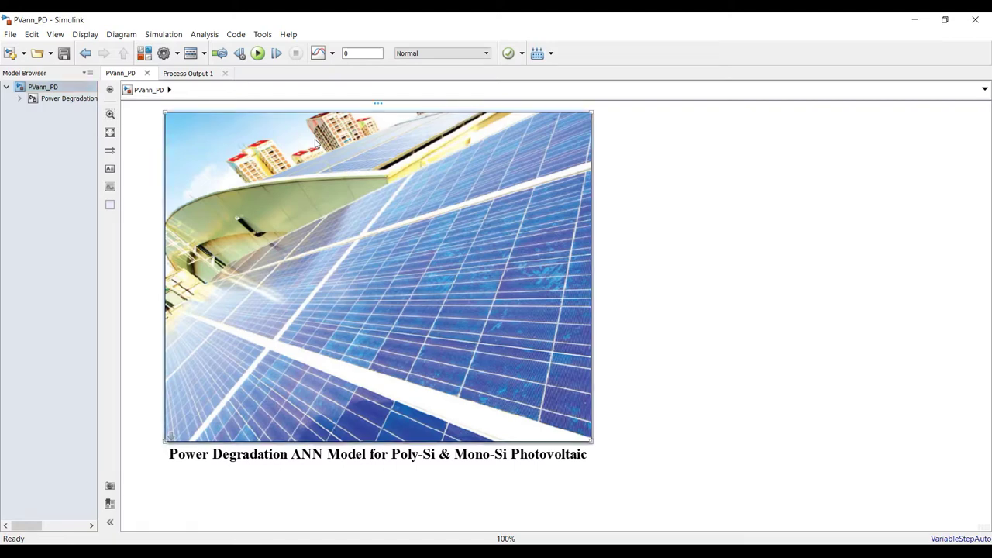
pyautogui.doubleClick(316, 144)
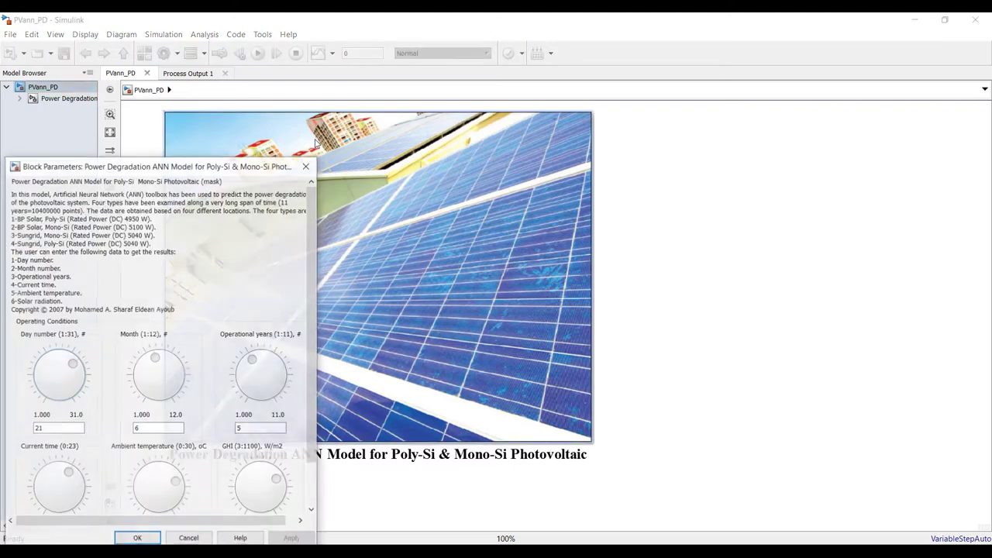
pyautogui.moveTo(229, 160); pyautogui.dragTo(722, 65)
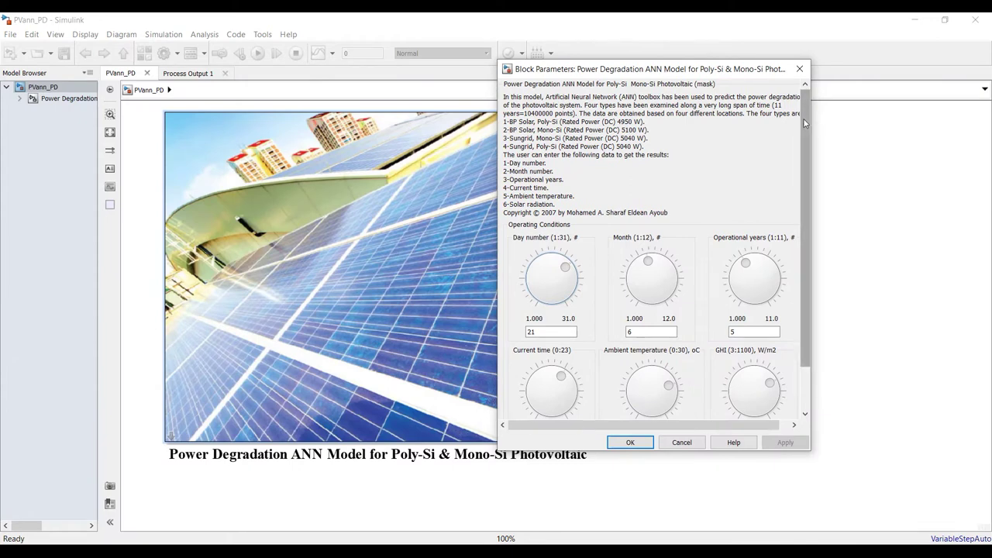
pyautogui.scroll(-2, 801, 156)
pyautogui.scroll(2, 803, 200)
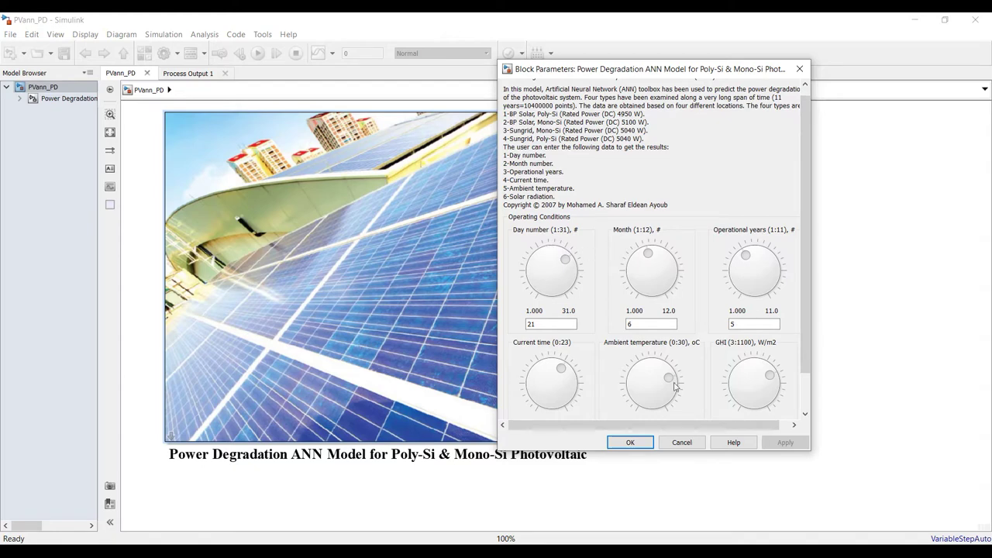
pyautogui.moveTo(710, 450); pyautogui.dragTo(710, 506)
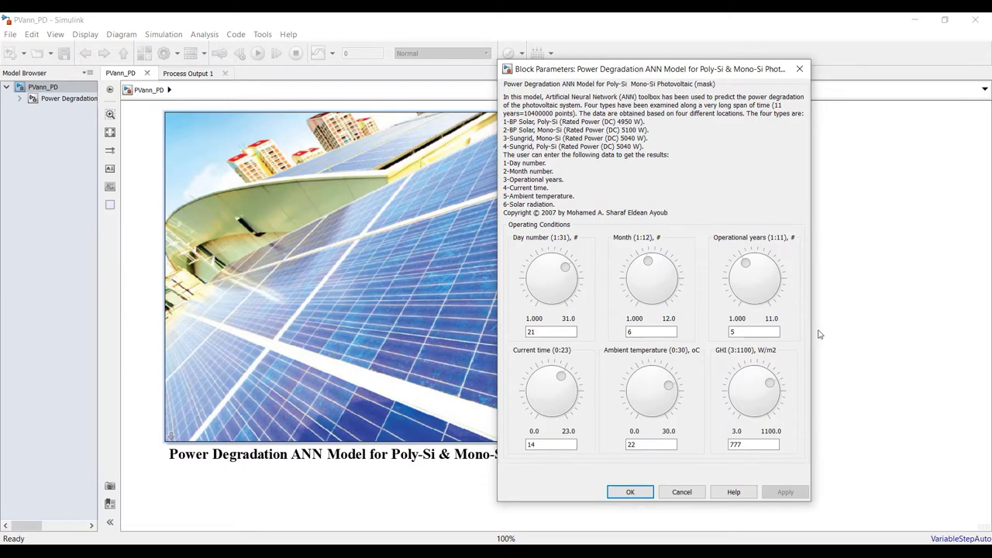
pyautogui.moveTo(811, 330); pyautogui.dragTo(851, 325)
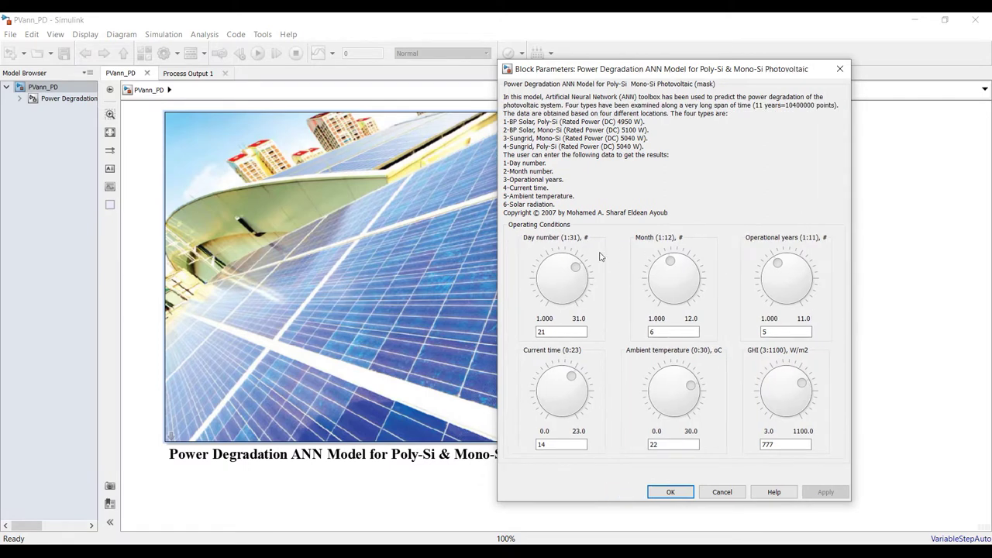
# - Review the day number, month, operational years, current time, ambient temperature and GHI inputs, and close the parameters with OK
pyautogui.click(546, 330)
pyautogui.press('Tab')
pyautogui.press('Tab')
pyautogui.press('Tab')
pyautogui.click(680, 444)
pyautogui.click(795, 446)
pyautogui.click(670, 492)
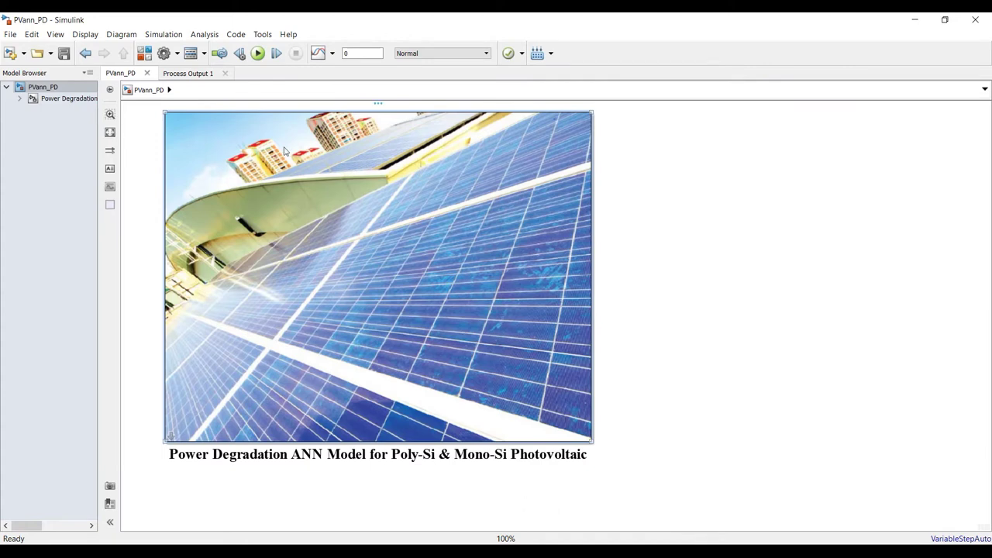
# - Open the Power Degradation block's mask for editing and examine its documentation, including the help address and model description
pyautogui.rightClick(283, 184)
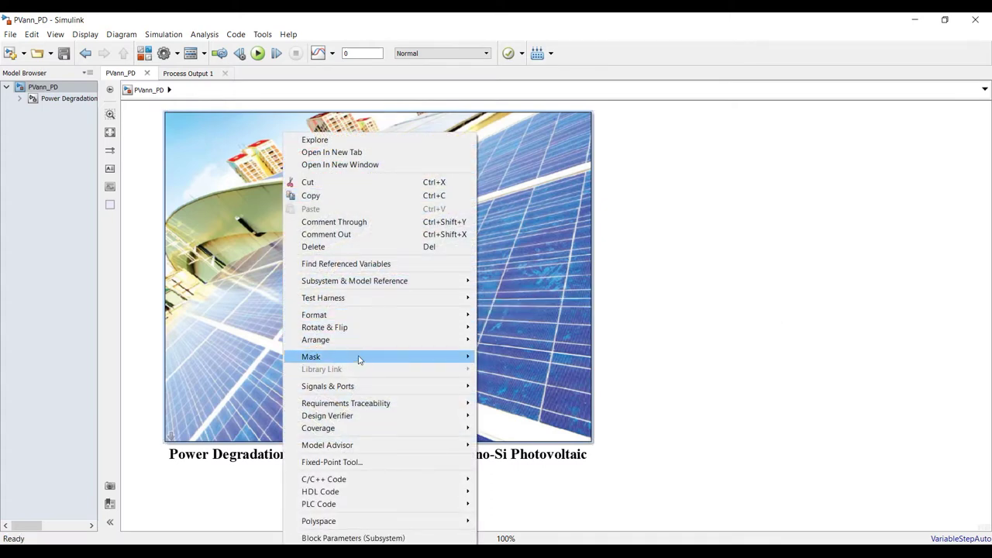
pyautogui.moveTo(364, 359)
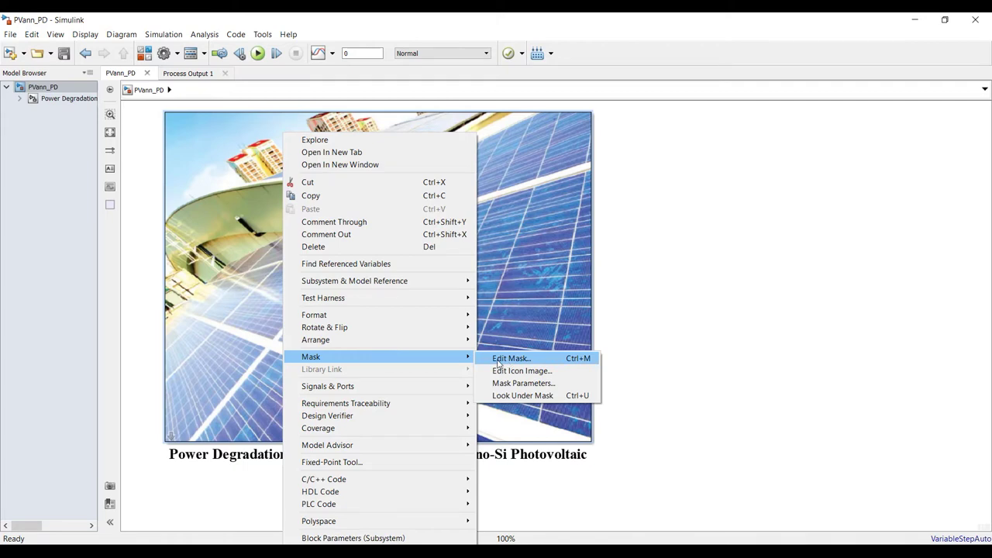
pyautogui.click(530, 361)
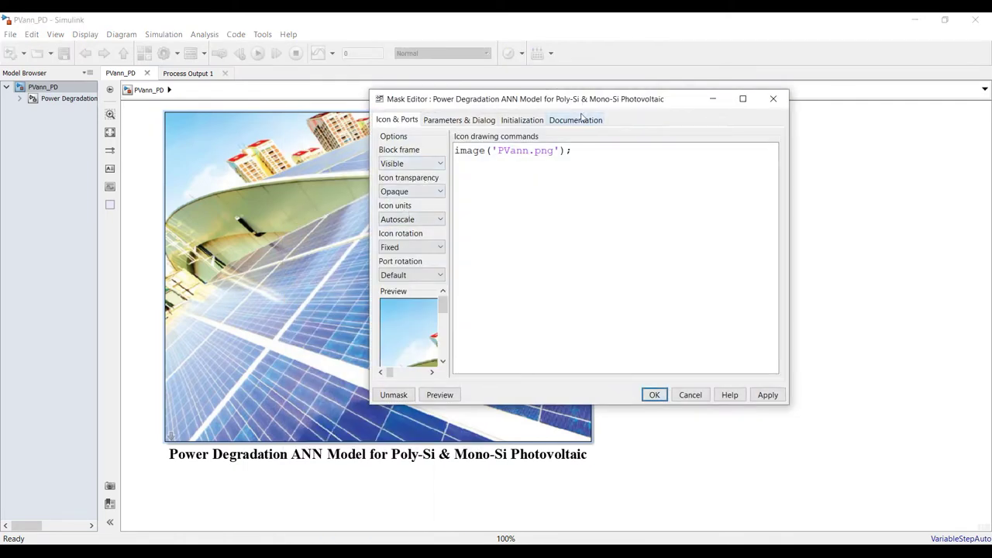
pyautogui.click(576, 120)
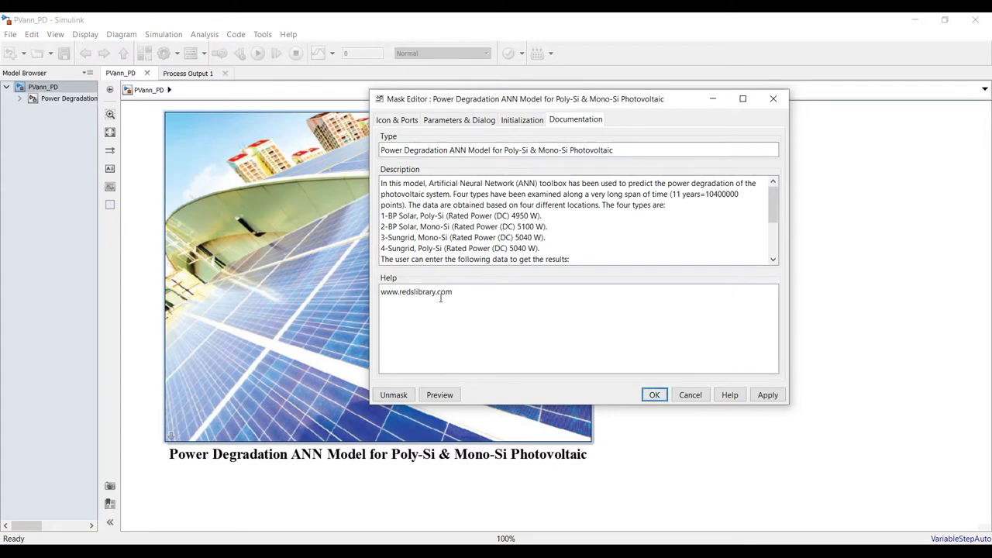
pyautogui.doubleClick(408, 295)
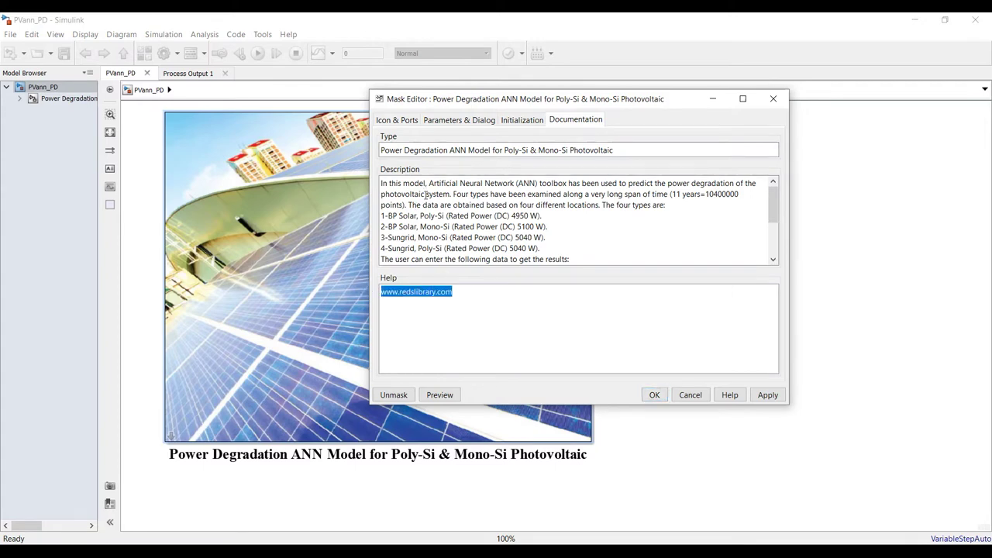
pyautogui.click(526, 226)
pyautogui.scroll(-2, 527, 225)
pyautogui.scroll(2, 527, 225)
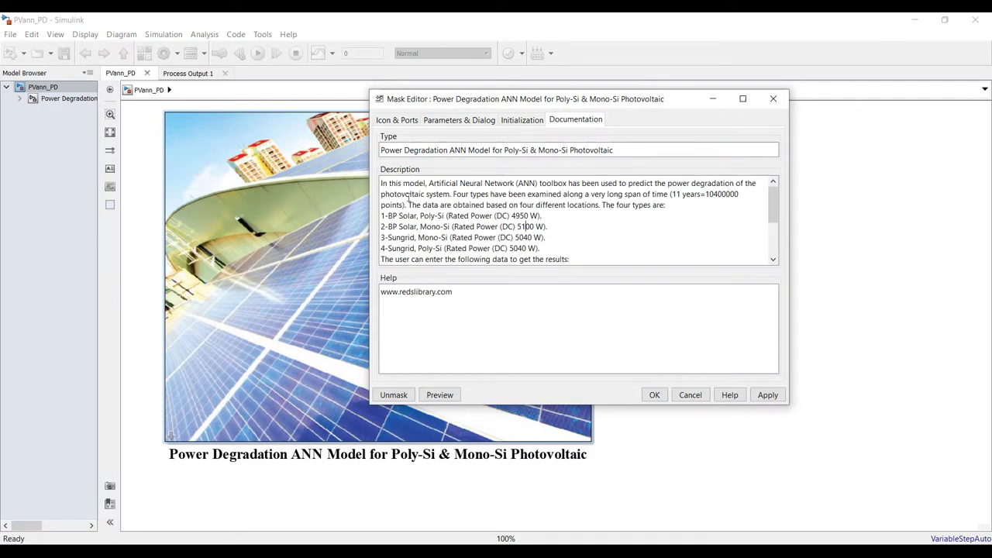
# - Cut the entire description out of the block's mask, apply the change and check the effect in the block parameters
pyautogui.moveTo(379, 181); pyautogui.dragTo(627, 371)
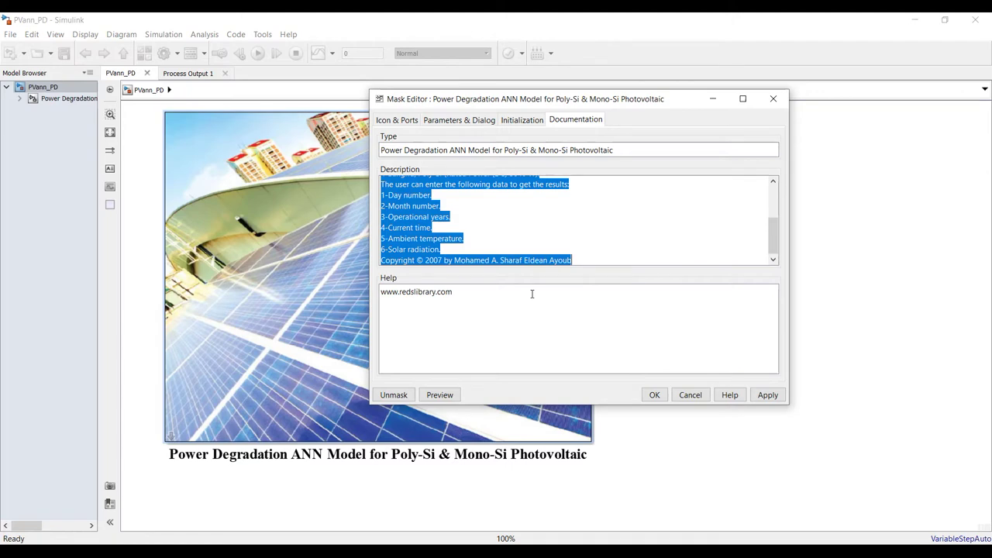
pyautogui.press('BackSpace')
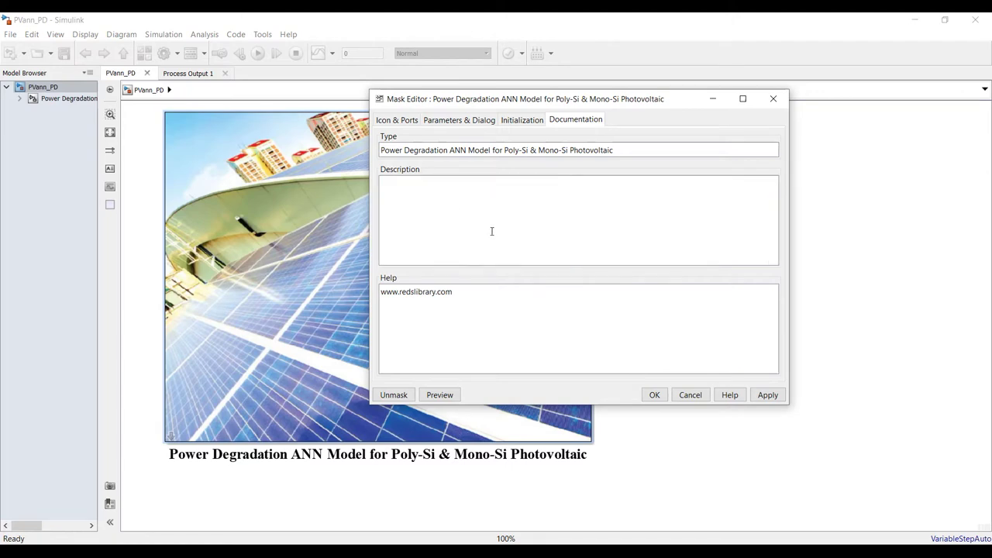
pyautogui.click(767, 395)
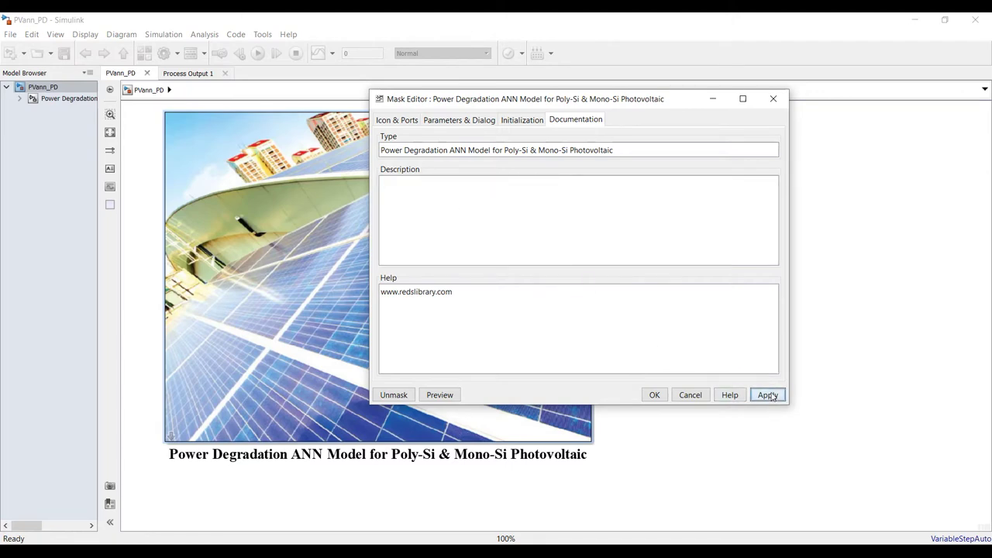
pyautogui.click(654, 395)
pyautogui.doubleClick(417, 218)
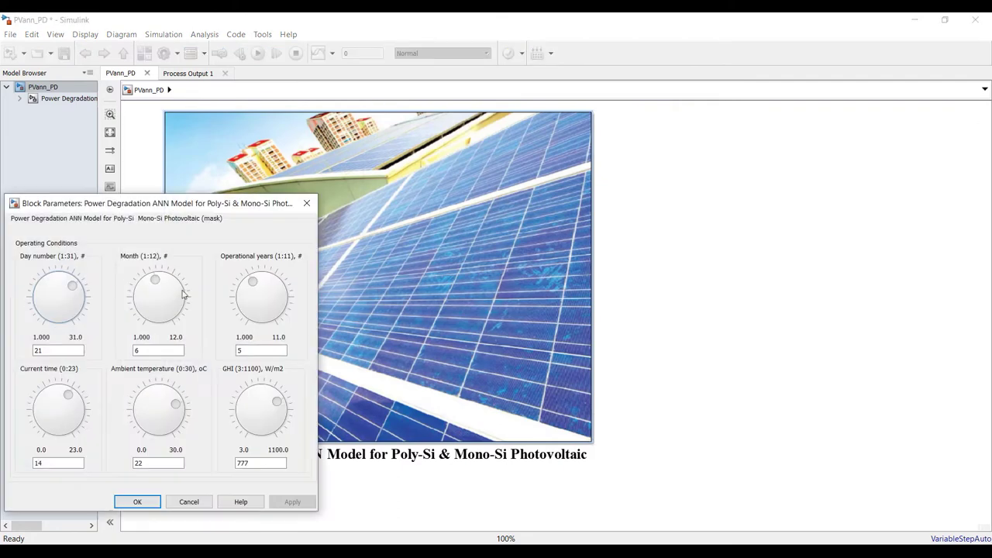
pyautogui.click(306, 203)
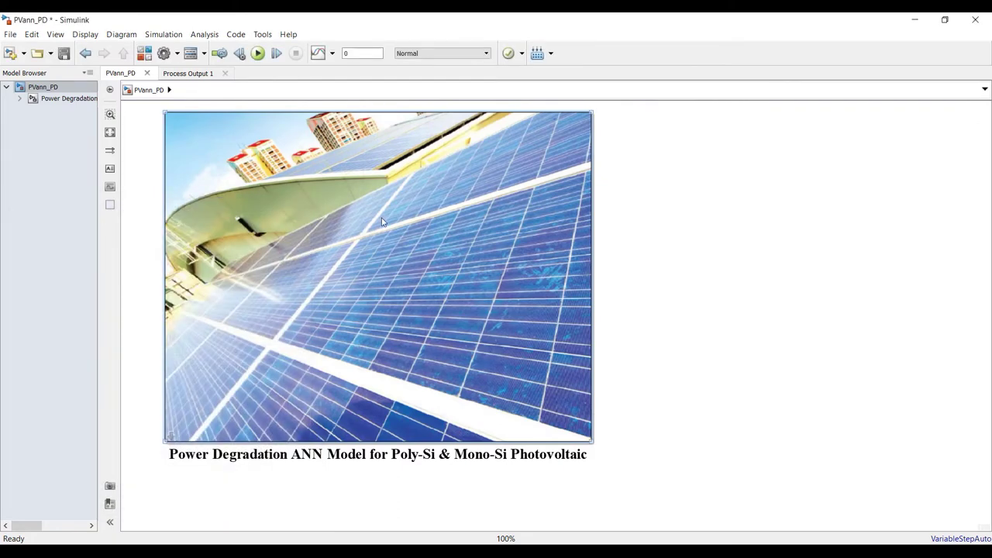
# - Reopen the block's mask documentation, paste the description back in and apply the change
pyautogui.hotkey('ctrl', 'm')
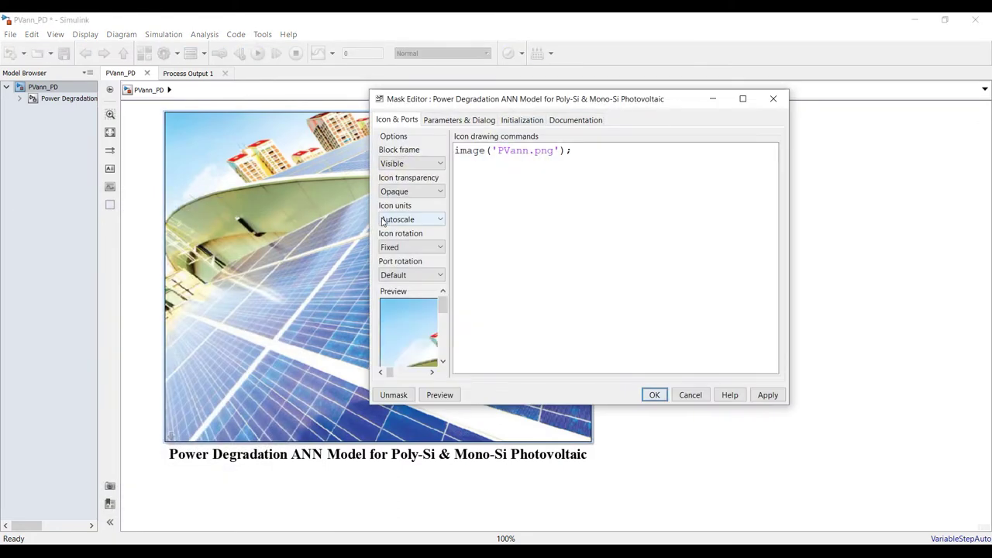
pyautogui.click(573, 120)
pyautogui.click(452, 186)
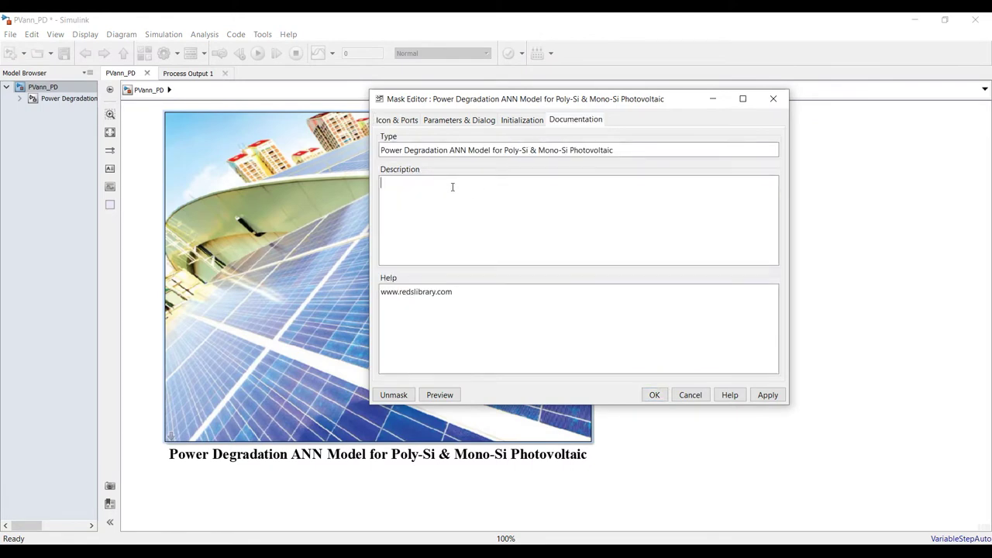
pyautogui.hotkey('ctrl', 'v')
pyautogui.scroll(3, 483, 222)
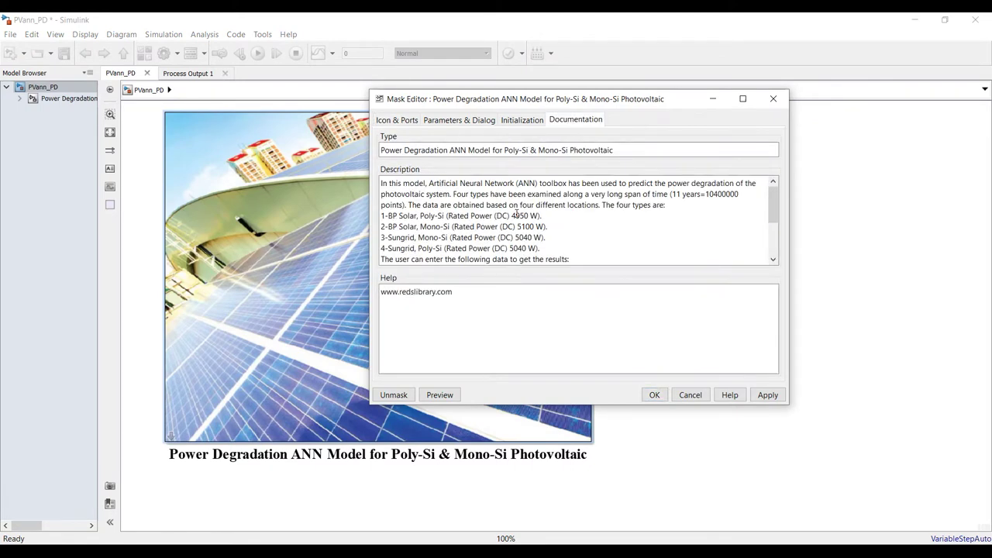
pyautogui.click(765, 395)
pyautogui.click(653, 394)
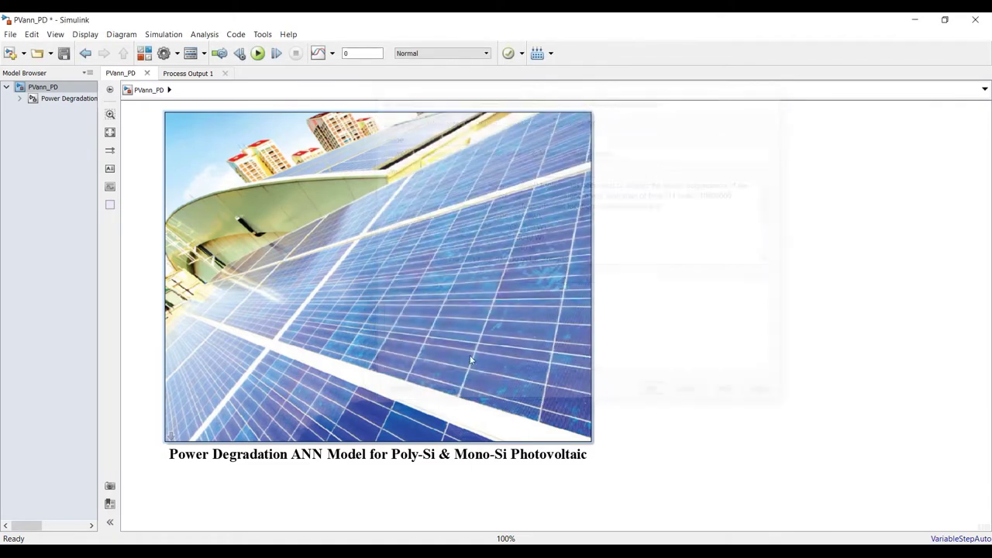
# - Save a copy of the model under the file name PVann_PD_vd
pyautogui.click(12, 37)
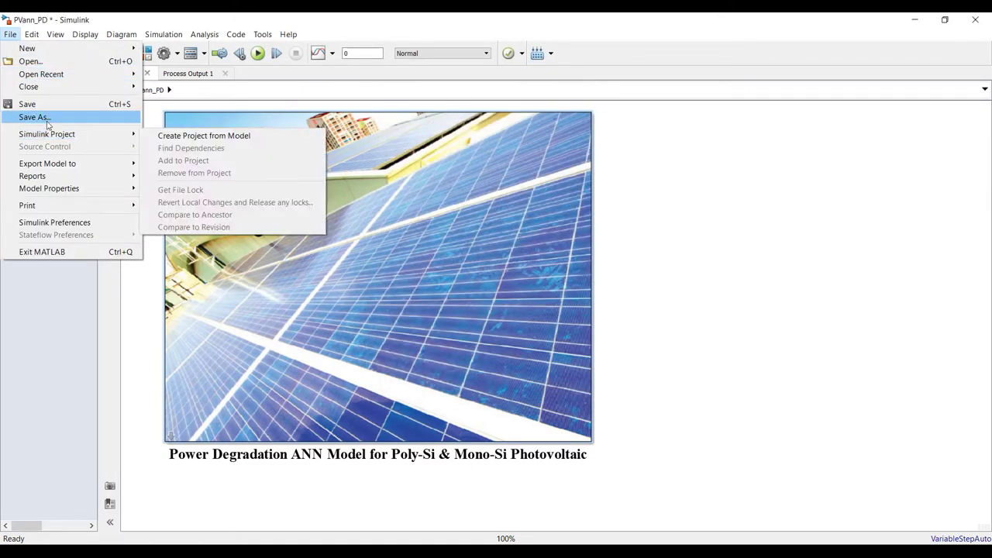
pyautogui.click(44, 120)
pyautogui.click(140, 267)
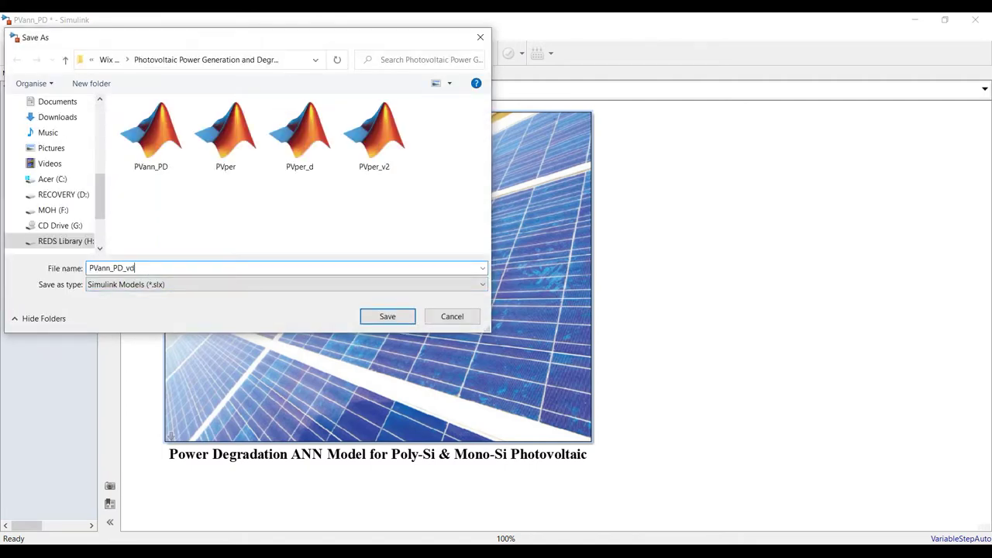
pyautogui.click(399, 320)
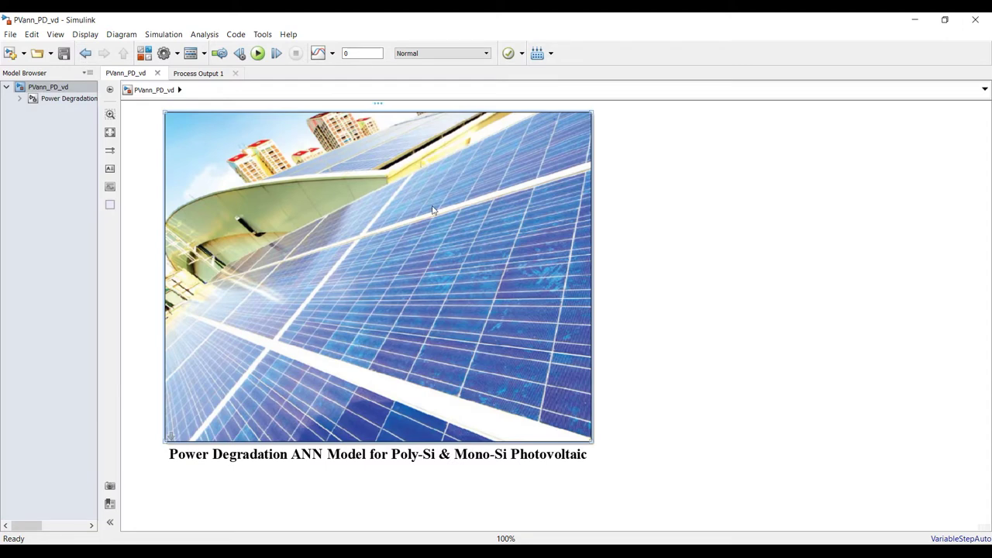
# - Open the Power Degradation block's mask for editing, comment out its image('PVann.png') icon drawing command and apply the change
pyautogui.hotkey('ctrl', 'm')
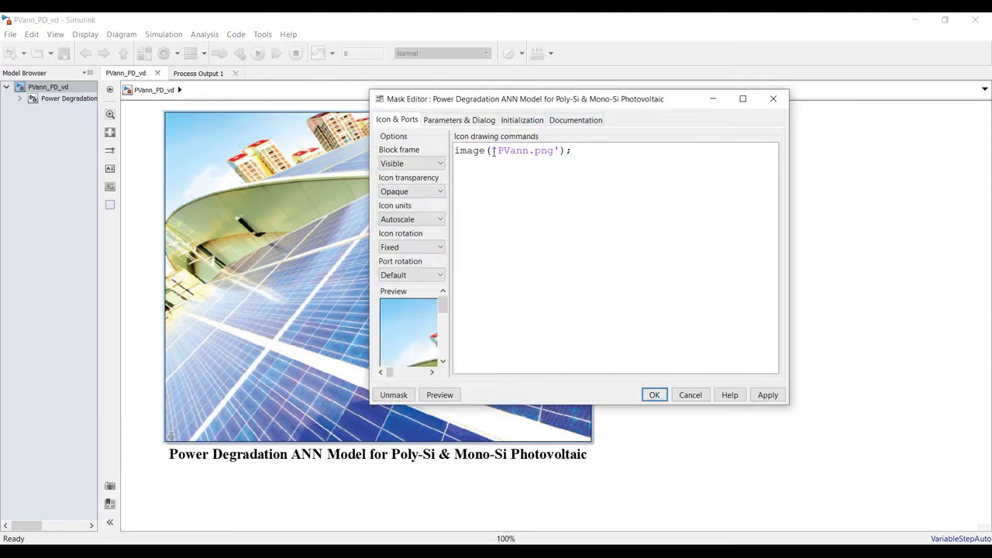
pyautogui.moveTo(594, 150); pyautogui.dragTo(448, 150)
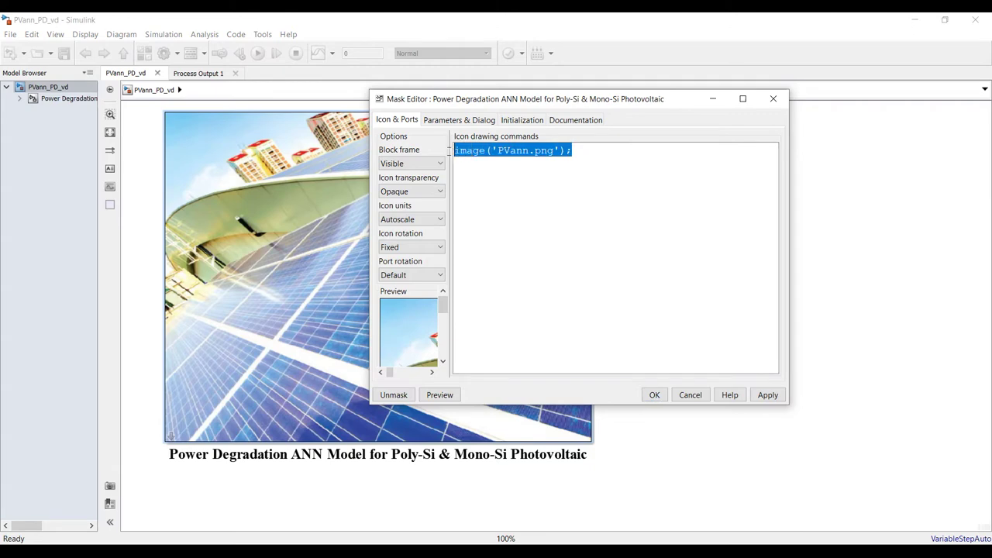
pyautogui.click(454, 152)
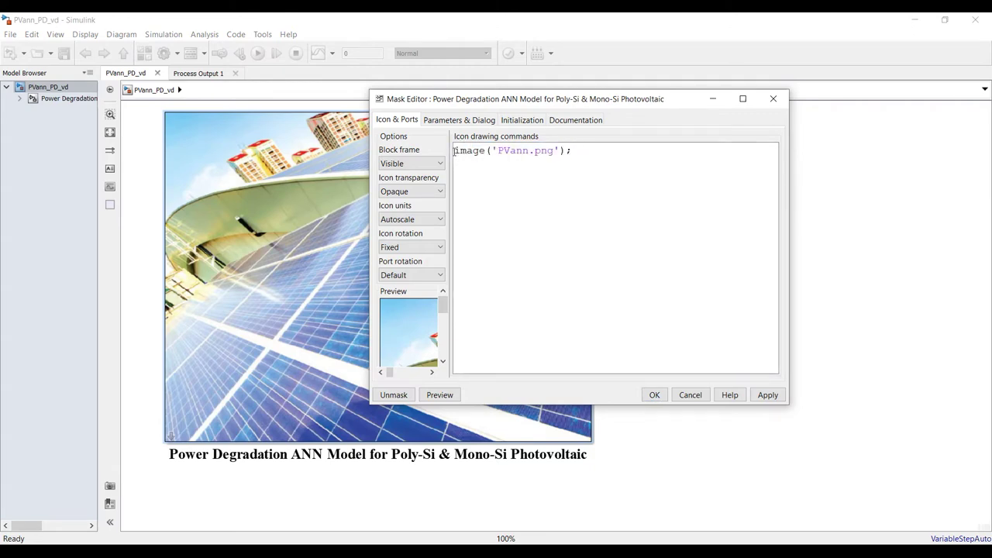
pyautogui.write('%')
pyautogui.click(765, 396)
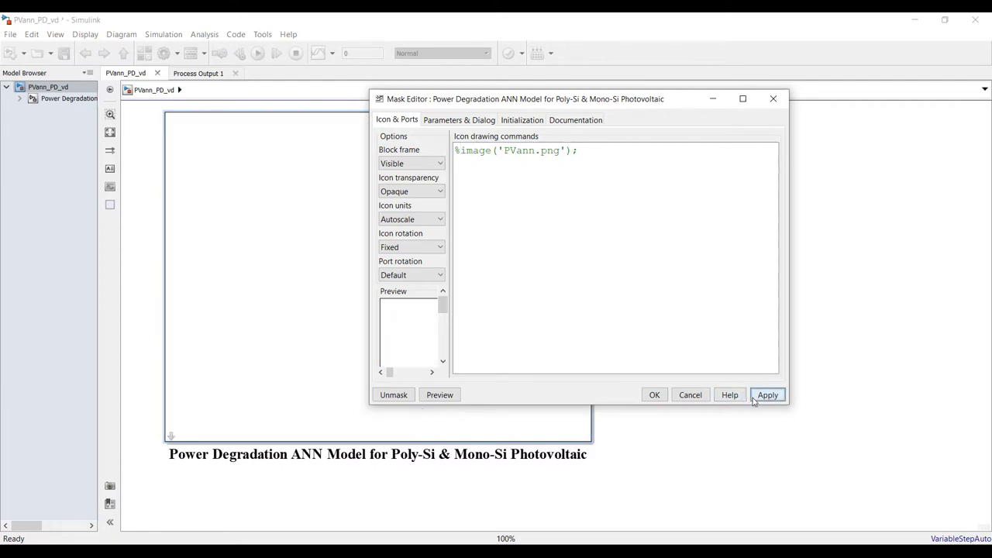
# - Remove the comment sign from the icon drawing command and apply the mask so the block picture is drawn again
pyautogui.moveTo(632, 92); pyautogui.dragTo(753, 122)
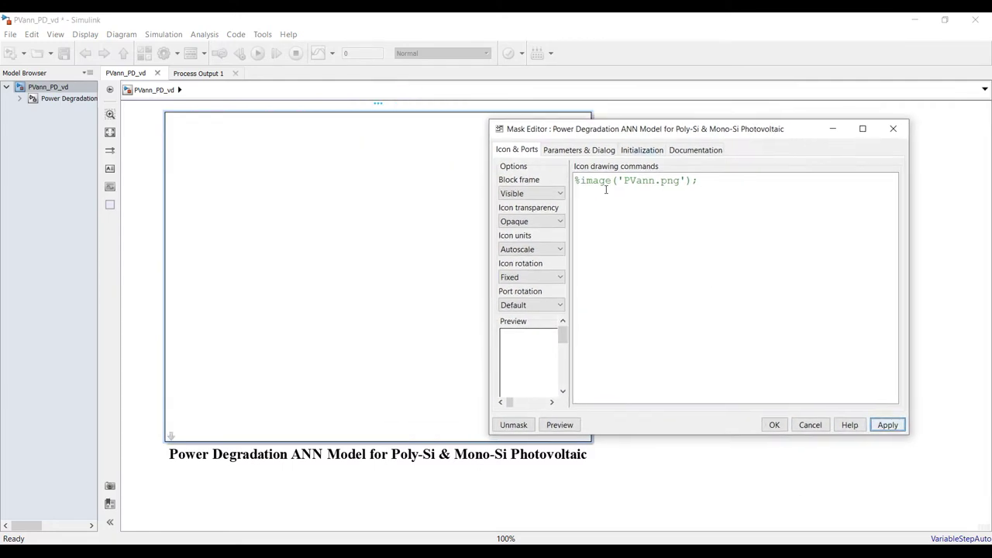
pyautogui.moveTo(582, 180); pyautogui.dragTo(572, 180)
pyautogui.press('Delete')
pyautogui.click(887, 425)
# - Check the help address in the mask documentation, and bring up the mask's parameter definitions with the editor widened
pyautogui.click(706, 150)
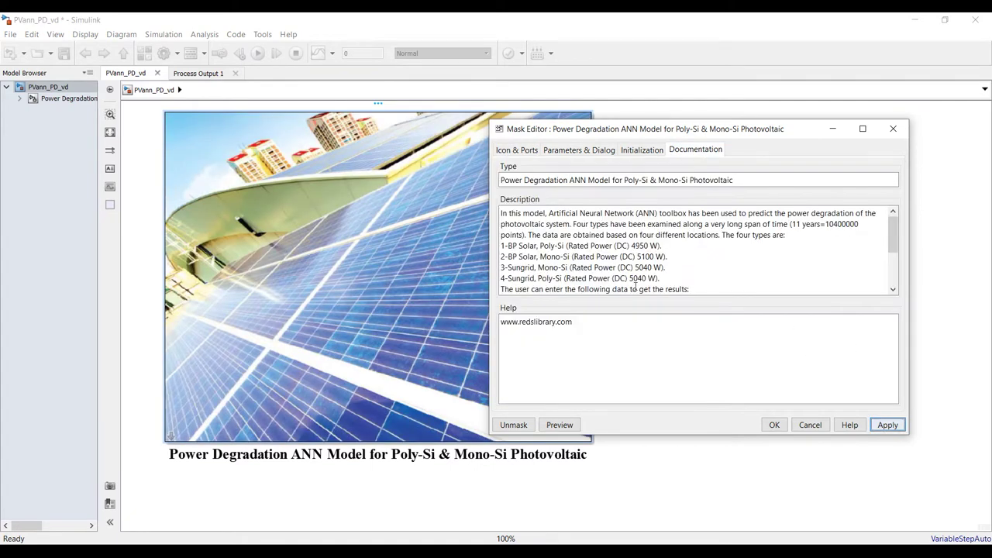
pyautogui.doubleClick(580, 323)
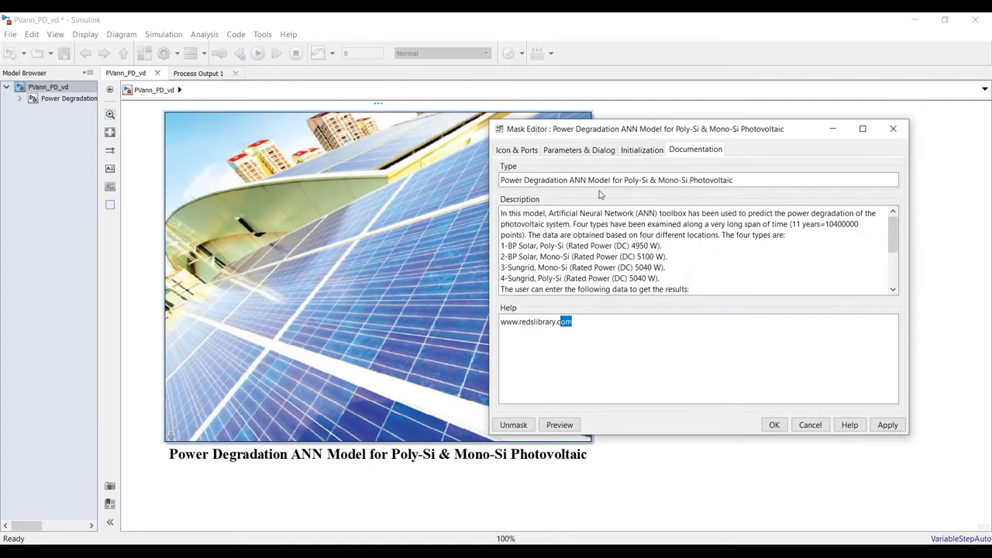
pyautogui.click(566, 152)
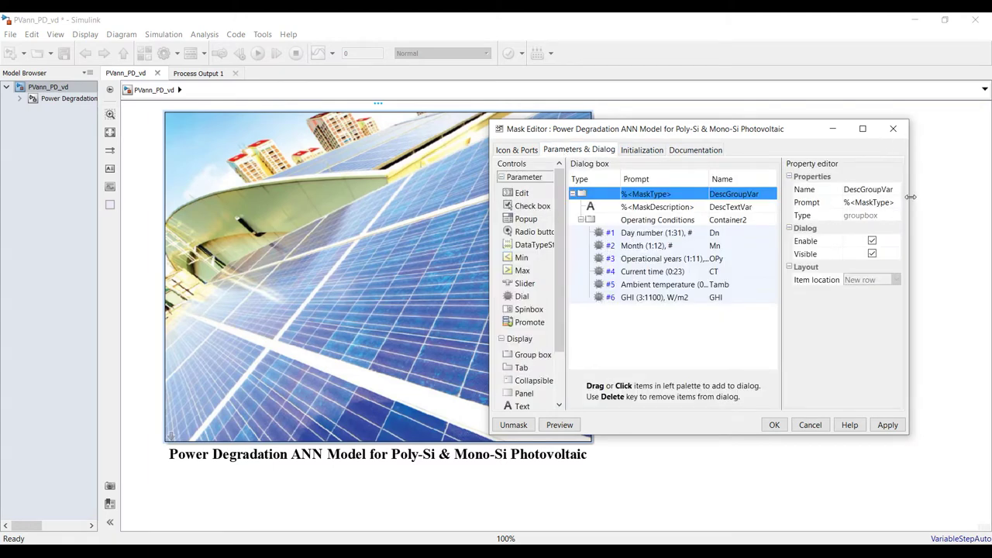
pyautogui.moveTo(909, 202); pyautogui.dragTo(947, 202)
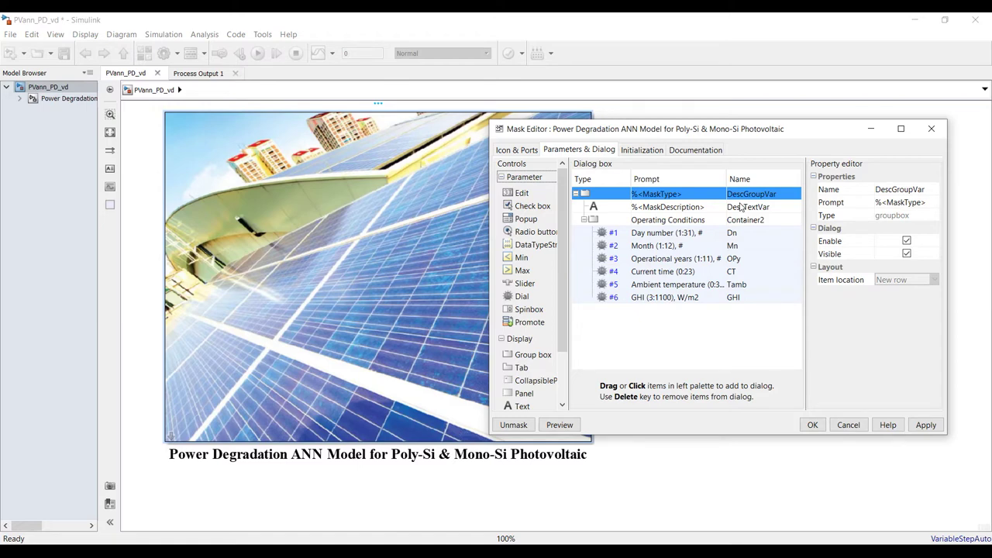
# - Examine the minimum and maximum of the day number parameter and inspect the month parameter's properties
pyautogui.click(658, 235)
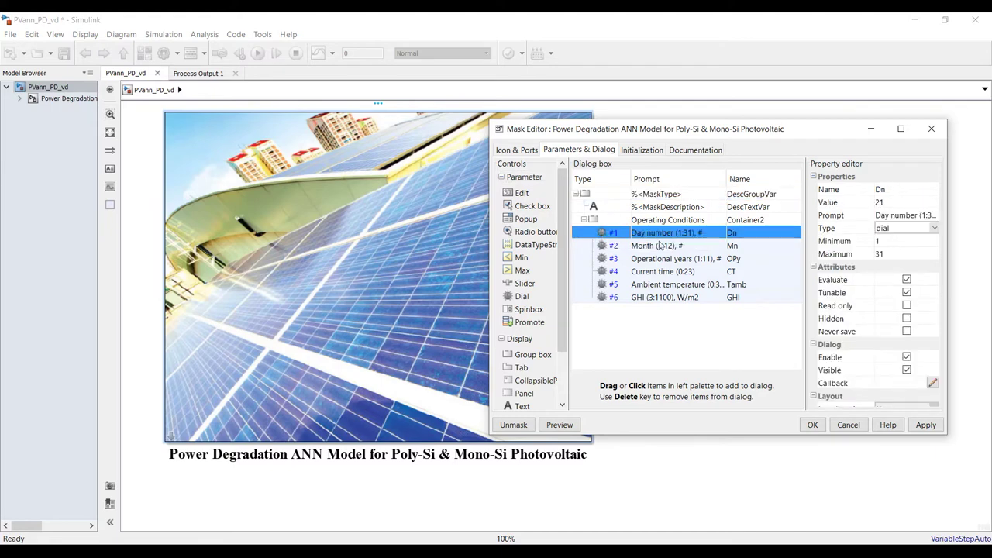
pyautogui.click(892, 242)
pyautogui.click(891, 252)
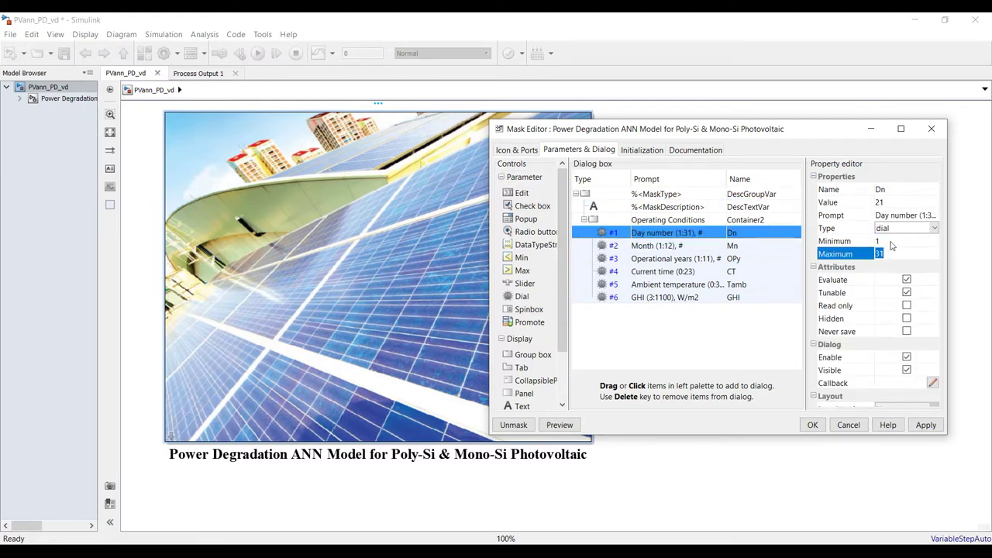
pyautogui.click(891, 243)
pyautogui.click(889, 254)
pyautogui.click(607, 246)
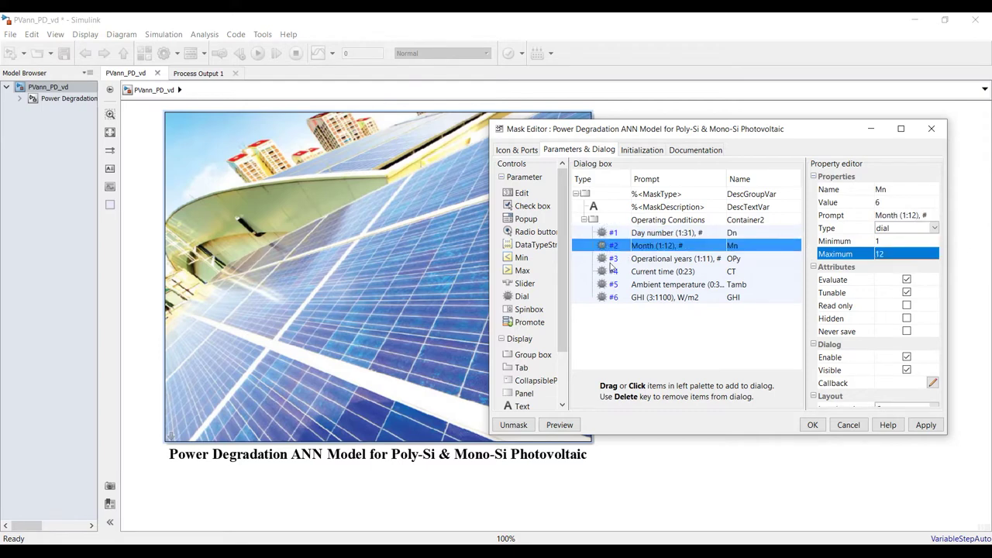
# - Examine the minimum and maximum limits of the operational years and current time parameters
pyautogui.click(611, 261)
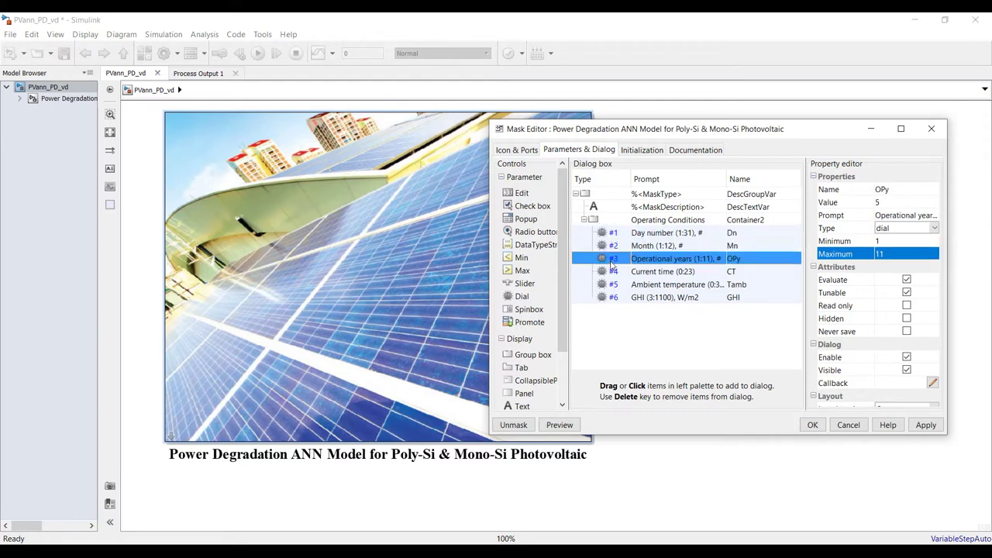
pyautogui.click(880, 241)
pyautogui.click(886, 254)
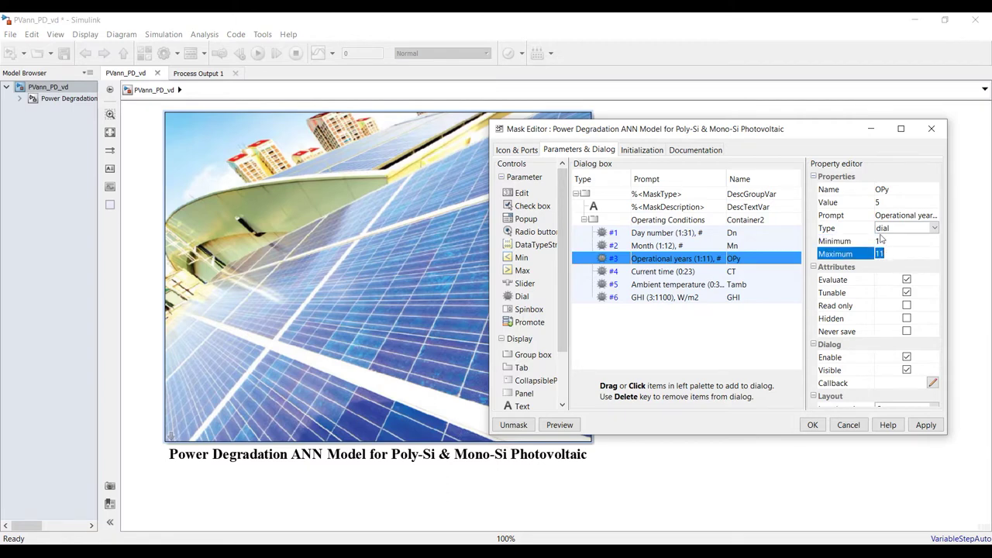
pyautogui.click(602, 272)
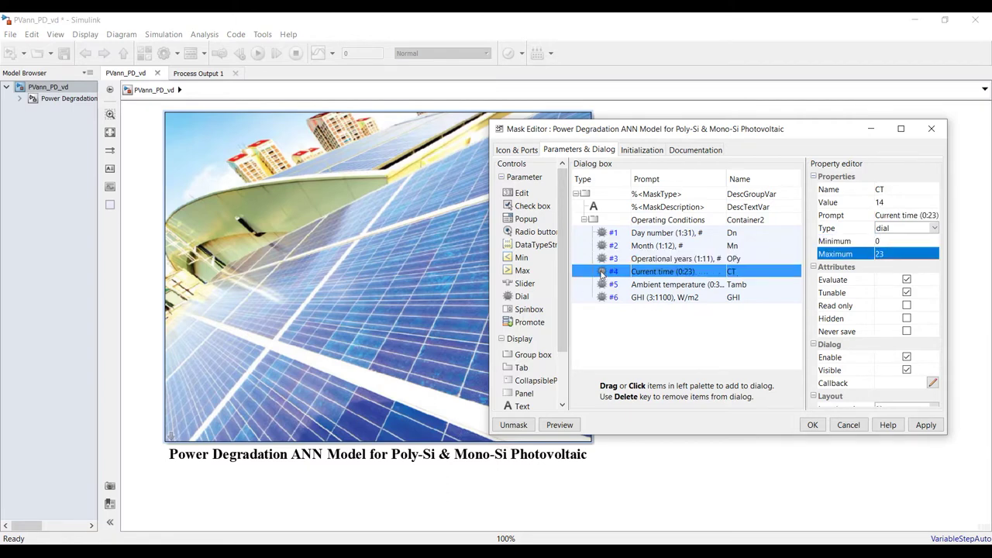
pyautogui.click(899, 241)
pyautogui.click(890, 256)
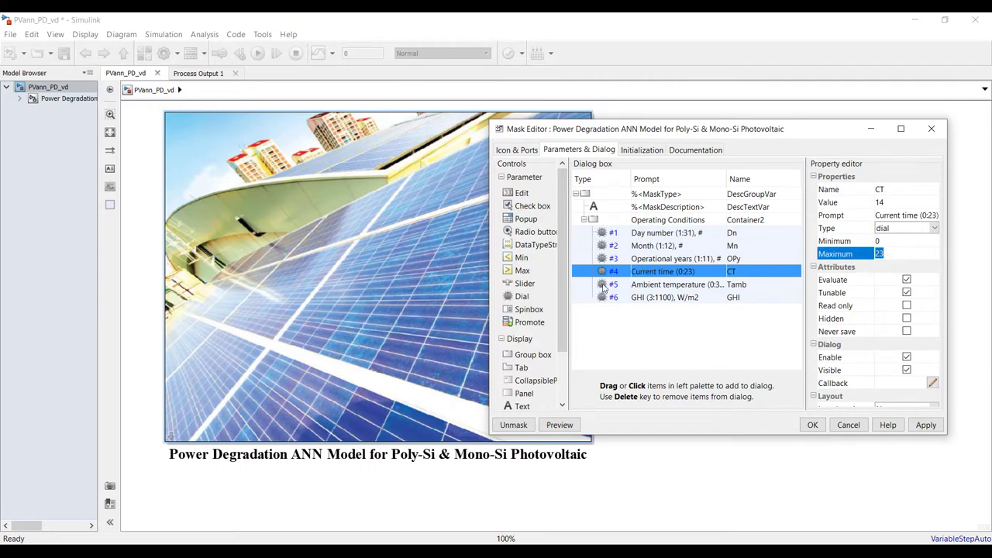
# - Set the ambient temperature parameter's maximum to 35 and its minimum to 1, applying the changes to the mask
pyautogui.click(604, 284)
pyautogui.click(893, 253)
pyautogui.write('3')
pyautogui.click(920, 428)
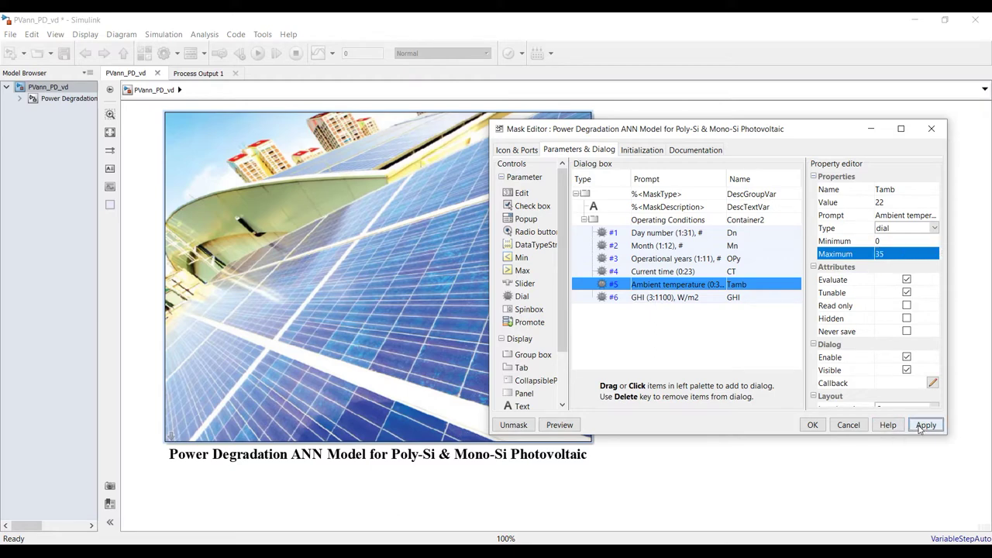
pyautogui.click(921, 428)
pyautogui.click(895, 240)
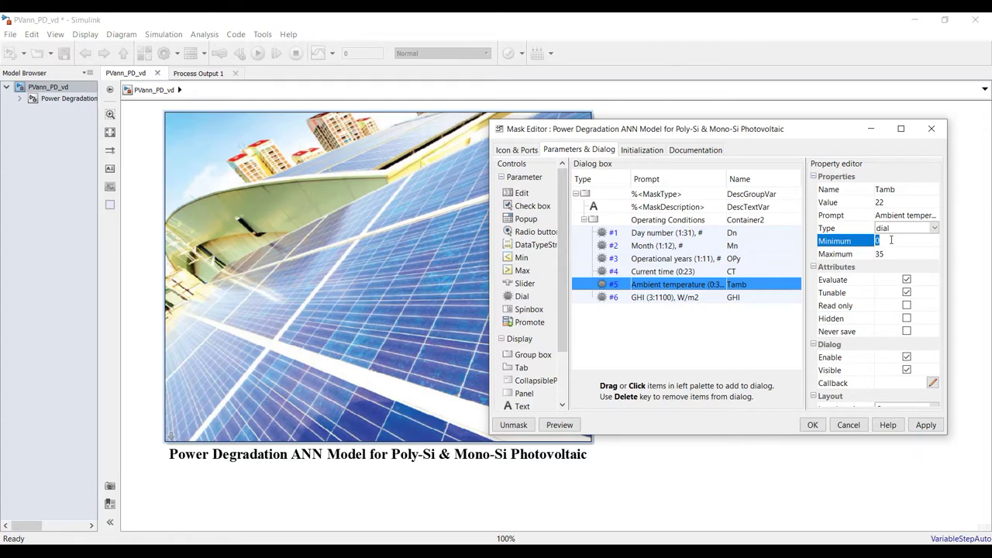
pyautogui.click(917, 428)
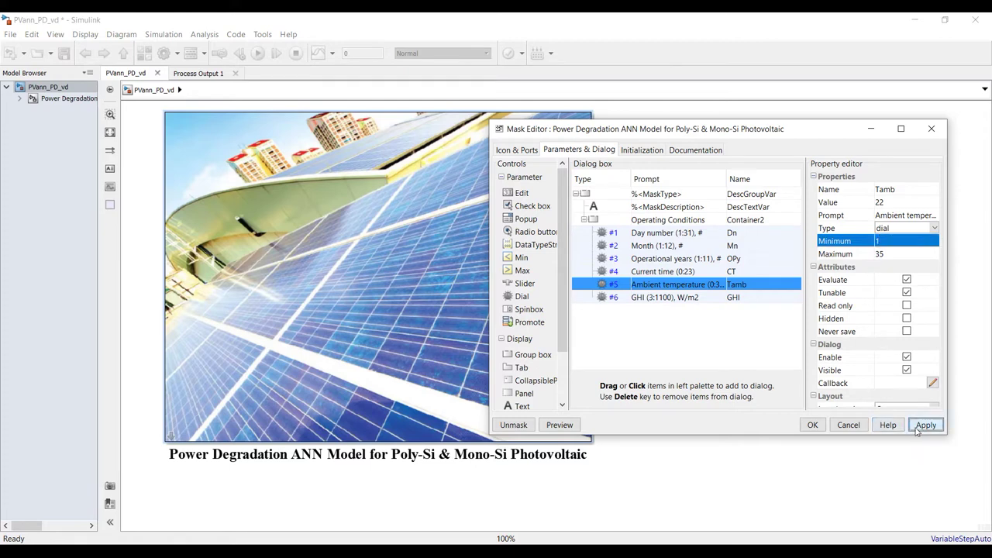
# - Check the GHI parameter's minimum, maximum and value, accept the mask edits and save the model
pyautogui.click(604, 299)
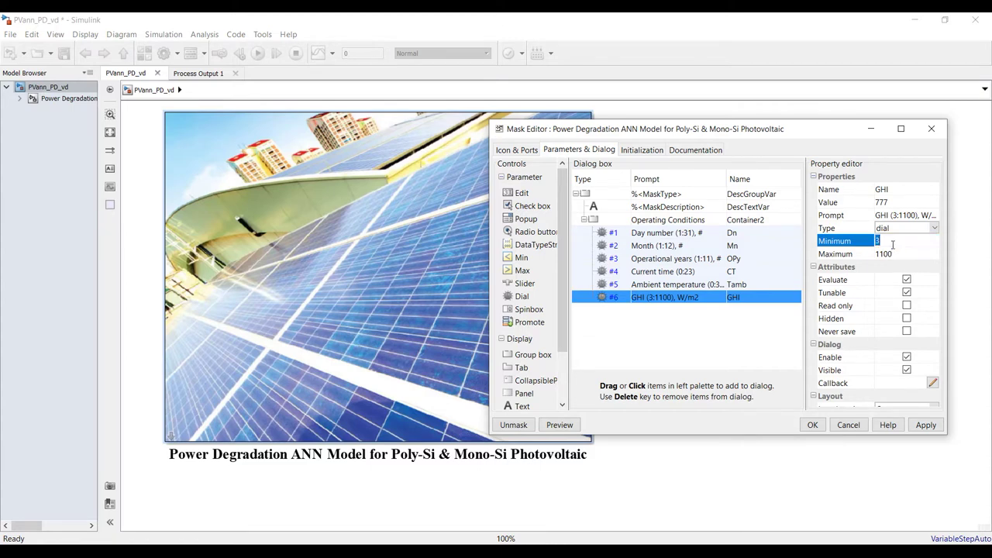
pyautogui.click(897, 254)
pyautogui.click(885, 242)
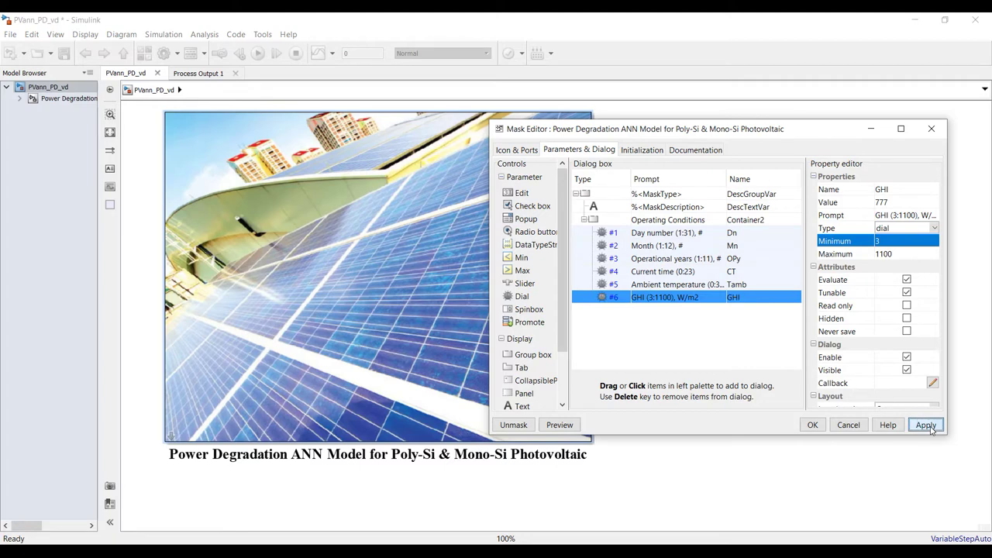
pyautogui.click(850, 256)
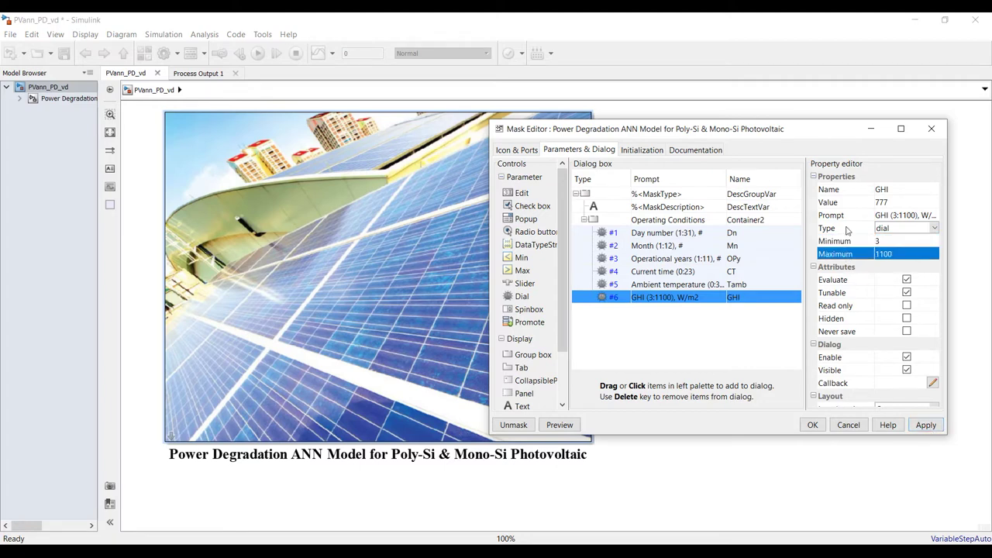
pyautogui.click(893, 204)
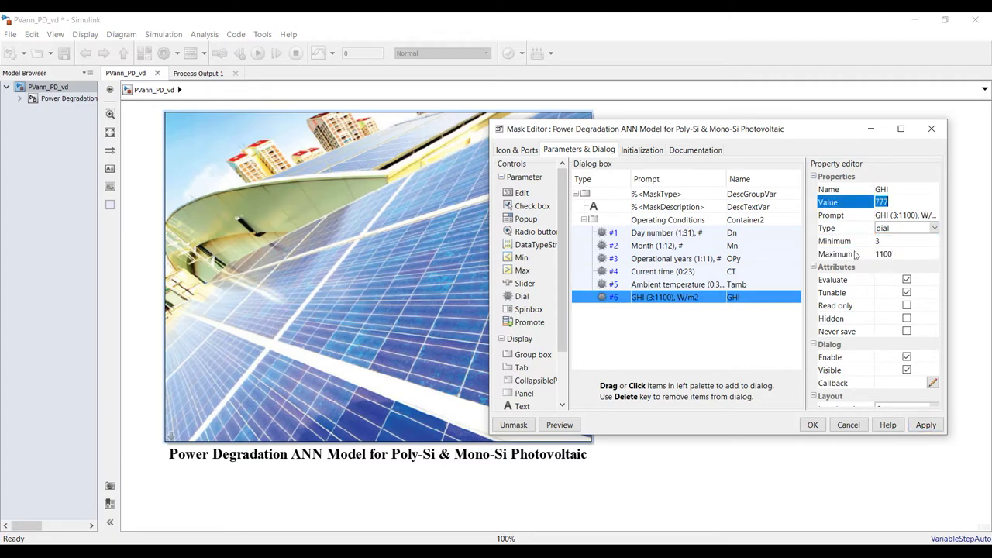
pyautogui.click(812, 426)
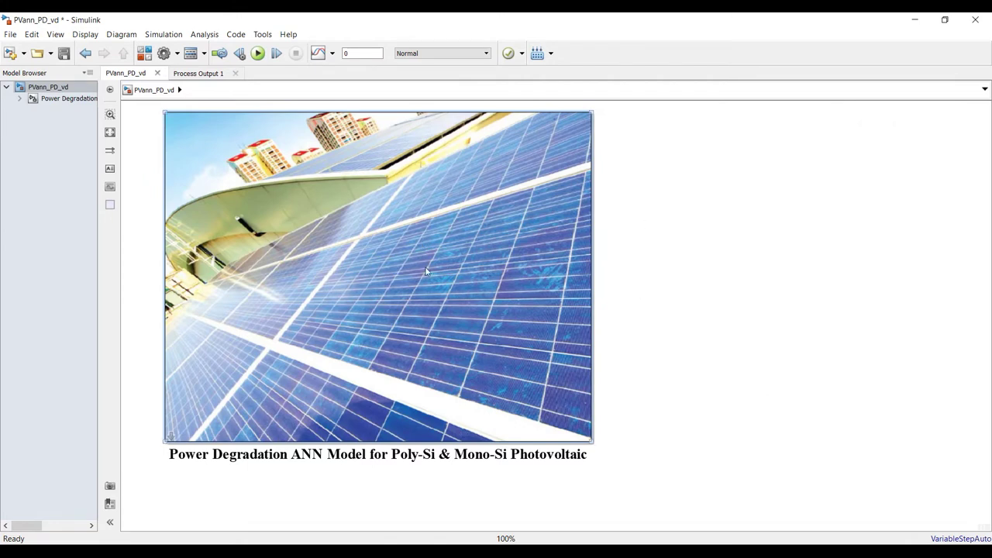
pyautogui.click(64, 53)
# - Open the block's parameters, check the dial ranges and values of all six operating conditions, and close them with OK
pyautogui.doubleClick(204, 137)
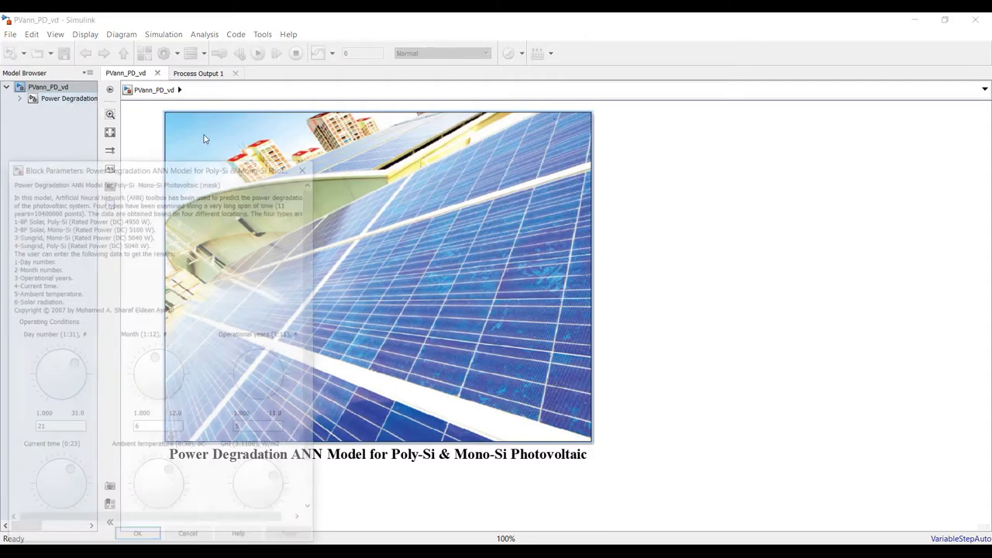
pyautogui.moveTo(205, 165); pyautogui.dragTo(655, 121)
pyautogui.doubleClick(507, 383)
pyautogui.press('Tab')
pyautogui.press('Tab')
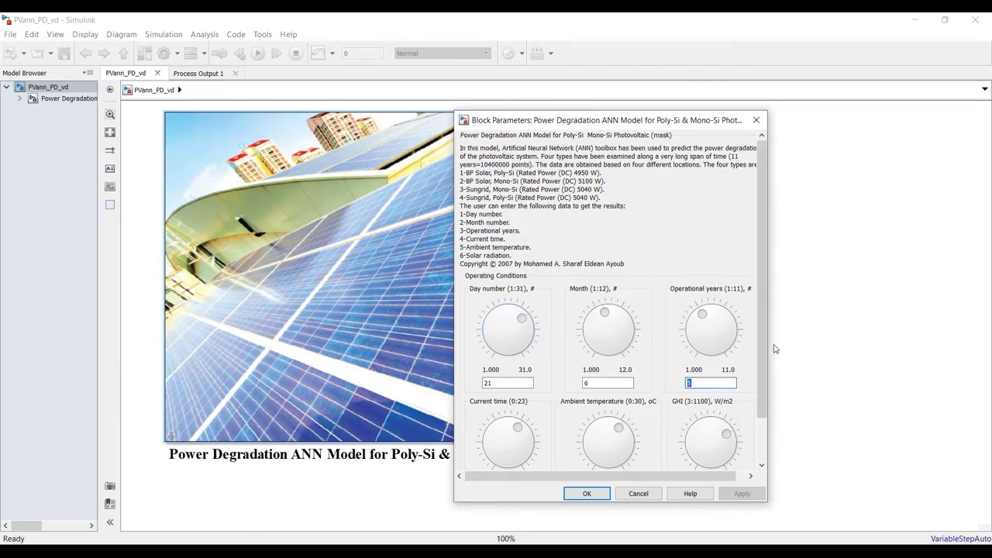
pyautogui.scroll(-2, 763, 349)
pyautogui.doubleClick(714, 443)
pyautogui.doubleClick(608, 444)
pyautogui.doubleClick(502, 443)
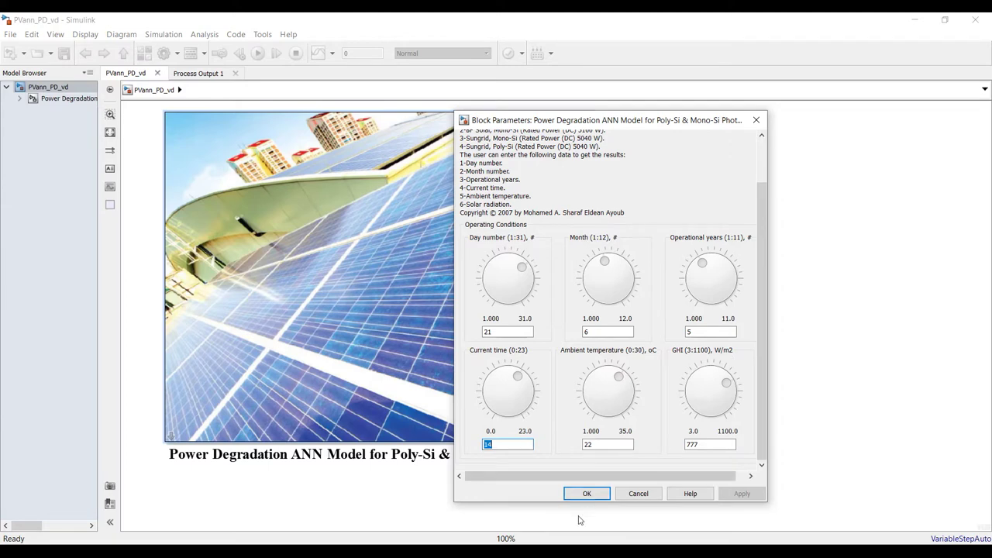
pyautogui.click(583, 493)
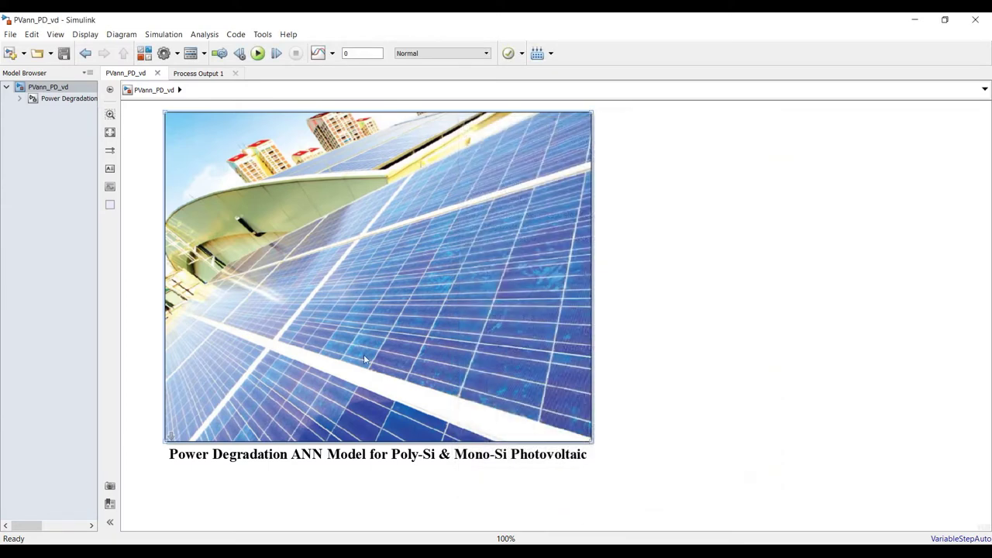
# - Open the Power Degradation subsystem and examine its input blocks and the Sungrid Poly-Si model with its current and power displays
pyautogui.click(69, 98)
pyautogui.click(110, 132)
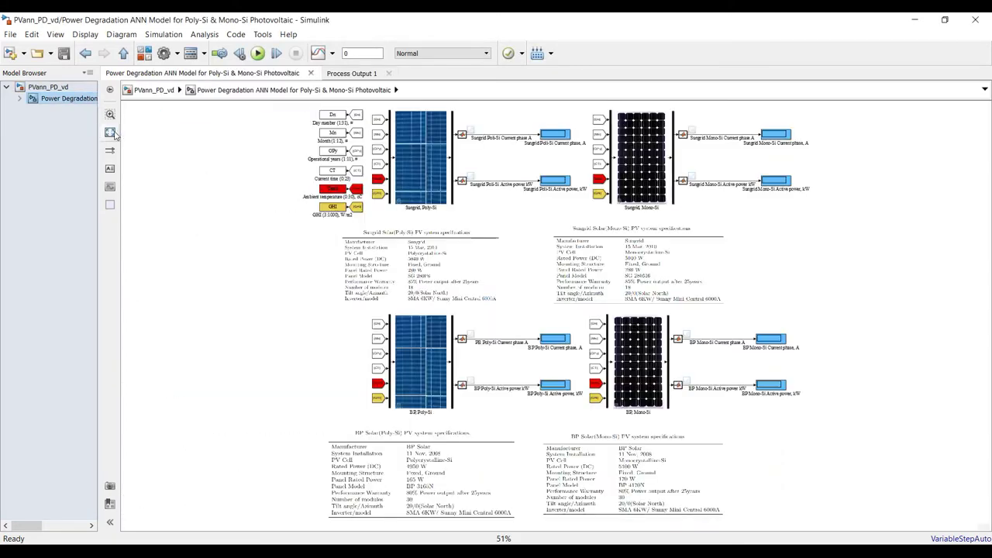
pyautogui.scroll(5, 500, 111)
pyautogui.scroll(-3, 502, 112)
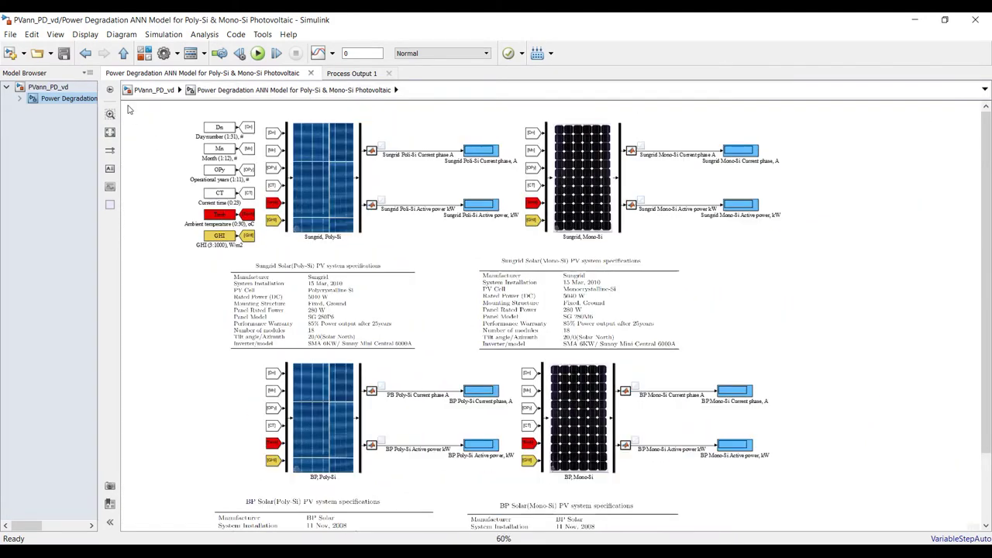
pyautogui.scroll(2, 151, 118)
pyautogui.scroll(2, 152, 126)
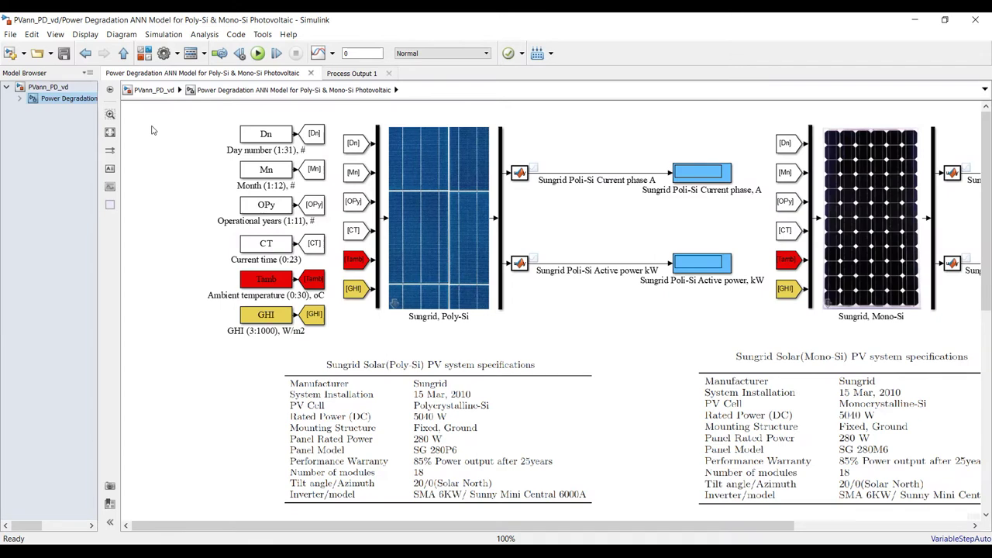
pyautogui.moveTo(153, 126); pyautogui.dragTo(744, 332)
pyautogui.scroll(-1, 254, 180)
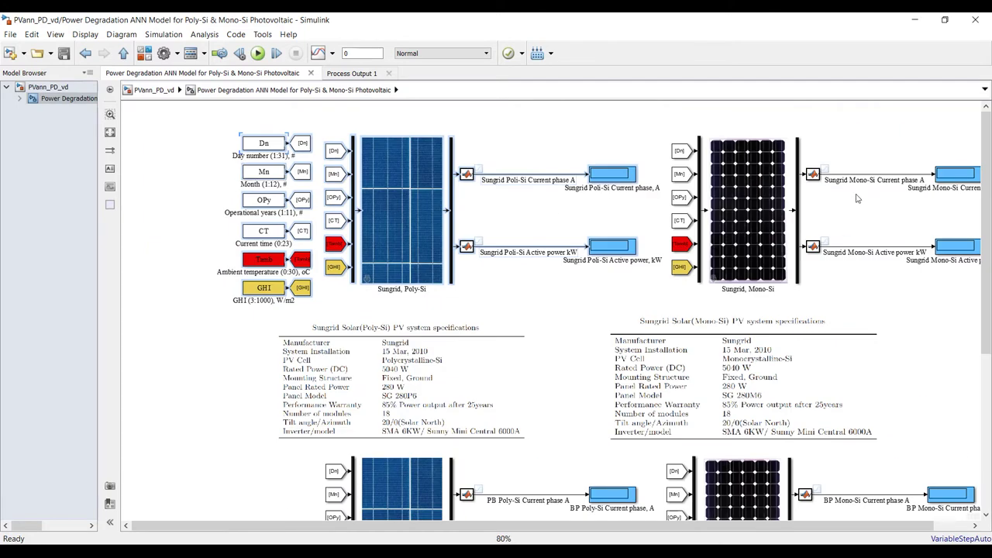
# - Examine the Sungrid Mono-Si and BP Poly-Si models with their input tags, current and power displays and specification tables
pyautogui.moveTo(670, 133); pyautogui.dragTo(978, 283)
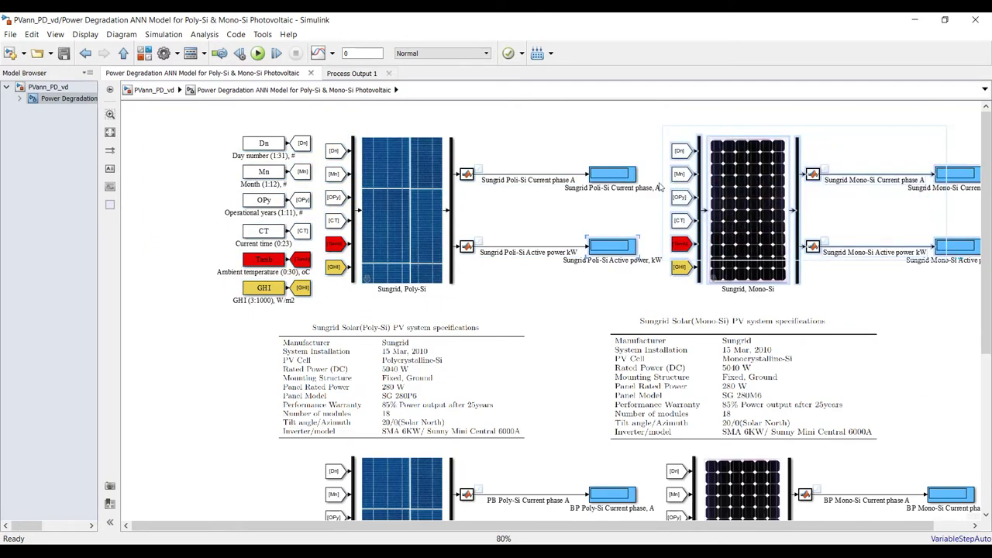
pyautogui.scroll(-1, 492, 416)
pyautogui.scroll(1, 492, 416)
pyautogui.scroll(2, 492, 416)
pyautogui.scroll(-3, 305, 317)
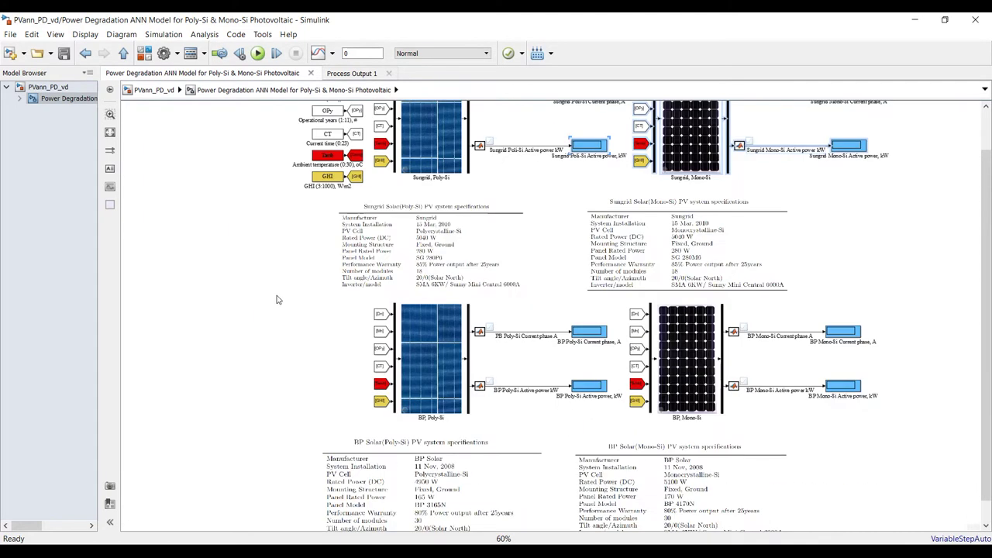
pyautogui.moveTo(276, 288); pyautogui.dragTo(571, 416)
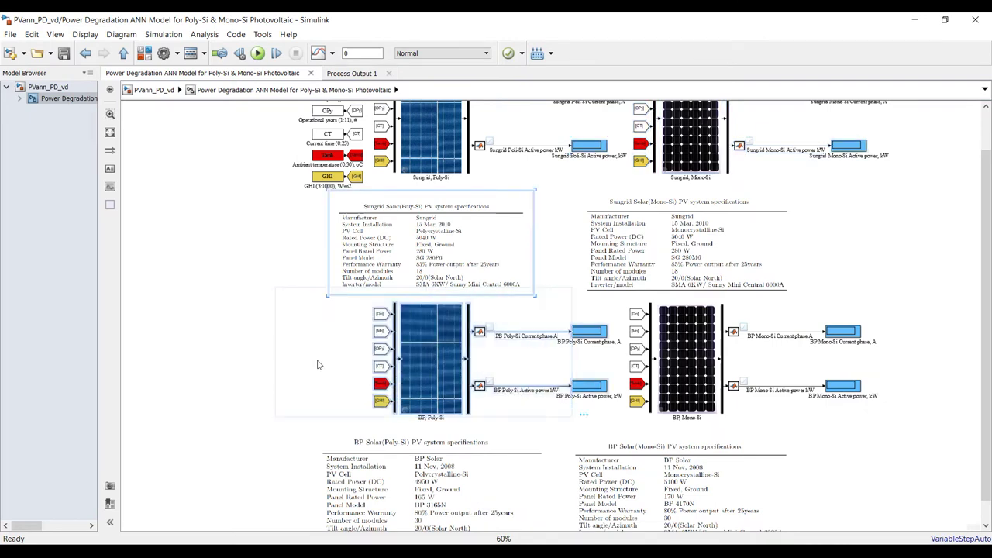
pyautogui.click(233, 344)
pyautogui.moveTo(286, 318); pyautogui.dragTo(601, 432)
pyautogui.scroll(4, 445, 426)
pyautogui.scroll(-5, 263, 289)
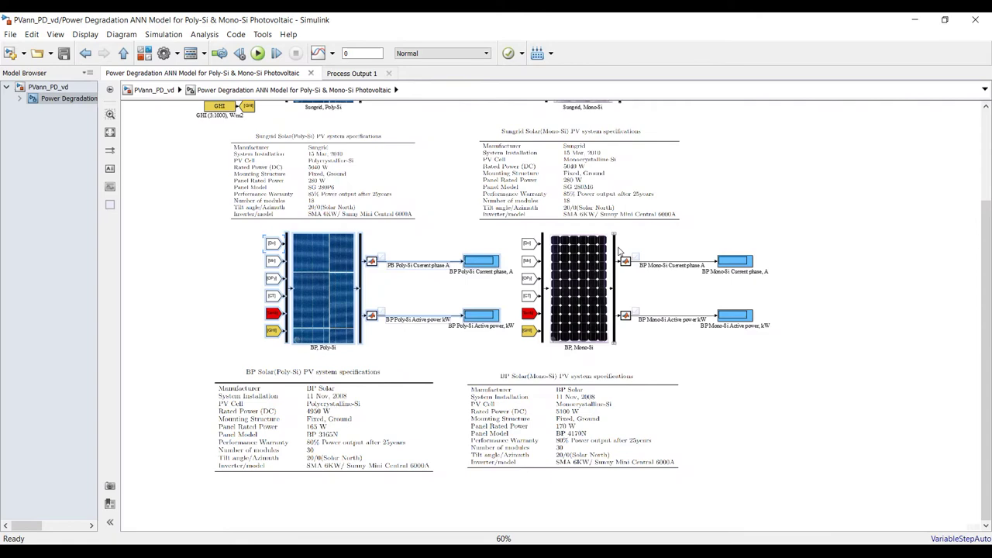
pyautogui.scroll(5, 703, 258)
pyautogui.scroll(-4, 731, 268)
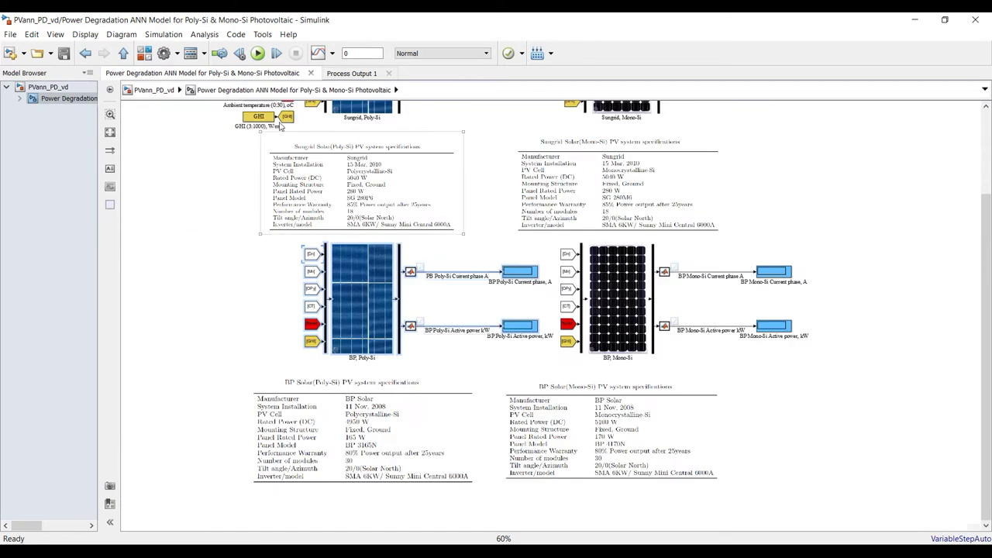
# - Review the four panel models in the full diagram, and view the bp poly si regression plots in Windows Photo Viewer before closing them
pyautogui.click(109, 132)
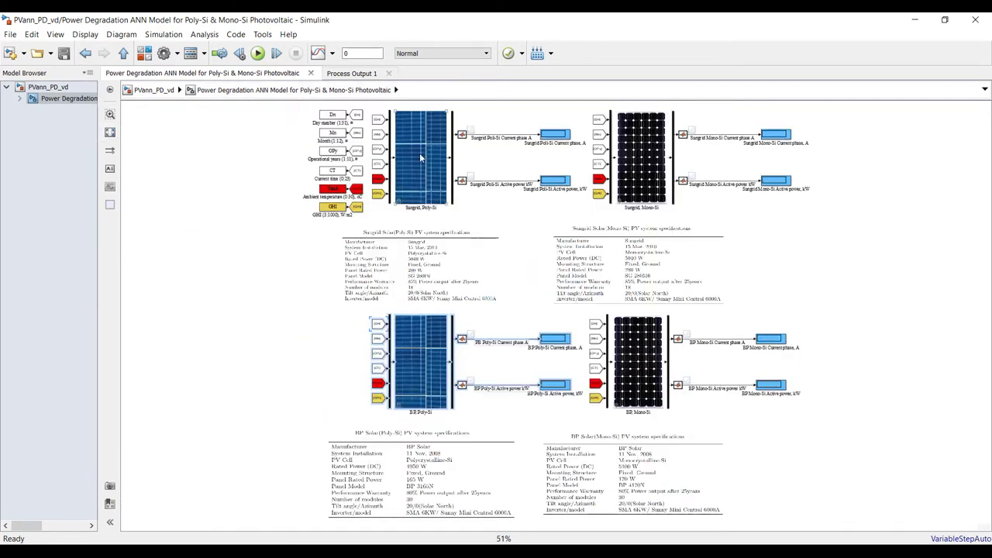
pyautogui.click(419, 150)
pyautogui.click(641, 155)
pyautogui.click(638, 361)
pyautogui.click(410, 353)
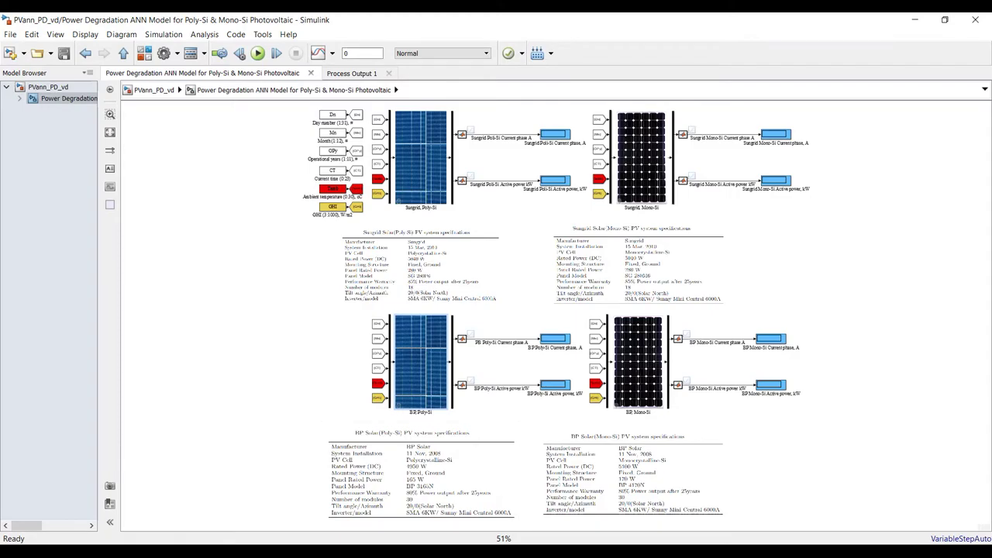
pyautogui.hotkey('alt', 'Tab')
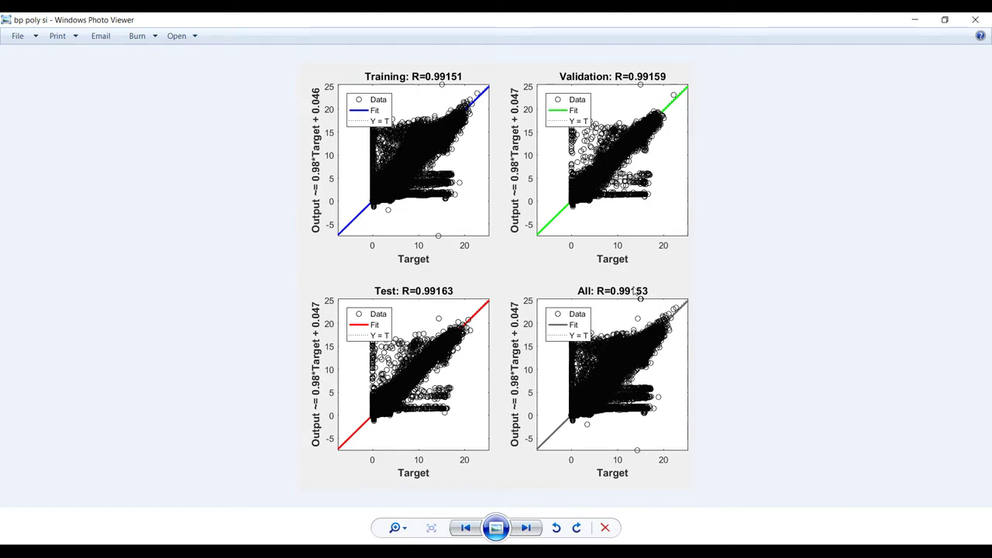
pyautogui.click(975, 21)
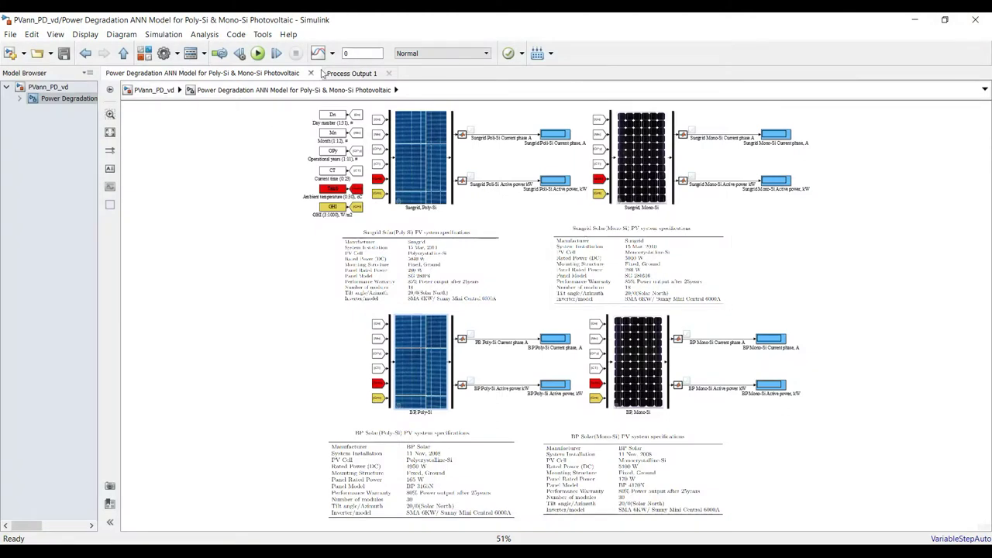
# - Run the simulation with a stop time of 0 and inspect the current and power displays of the four models
pyautogui.write('0')
pyautogui.press('Return')
pyautogui.click(257, 53)
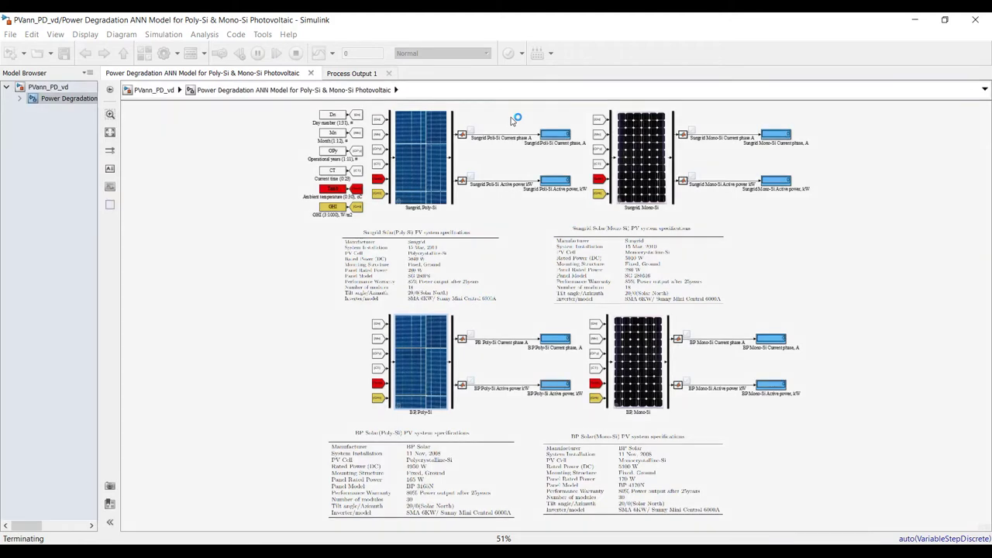
pyautogui.scroll(5, 533, 118)
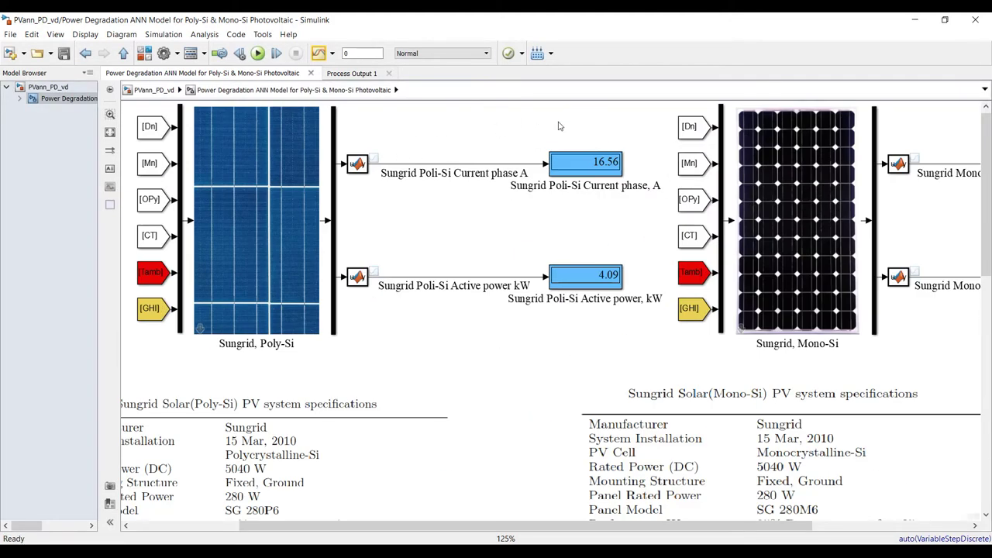
pyautogui.scroll(-2, 318, 164)
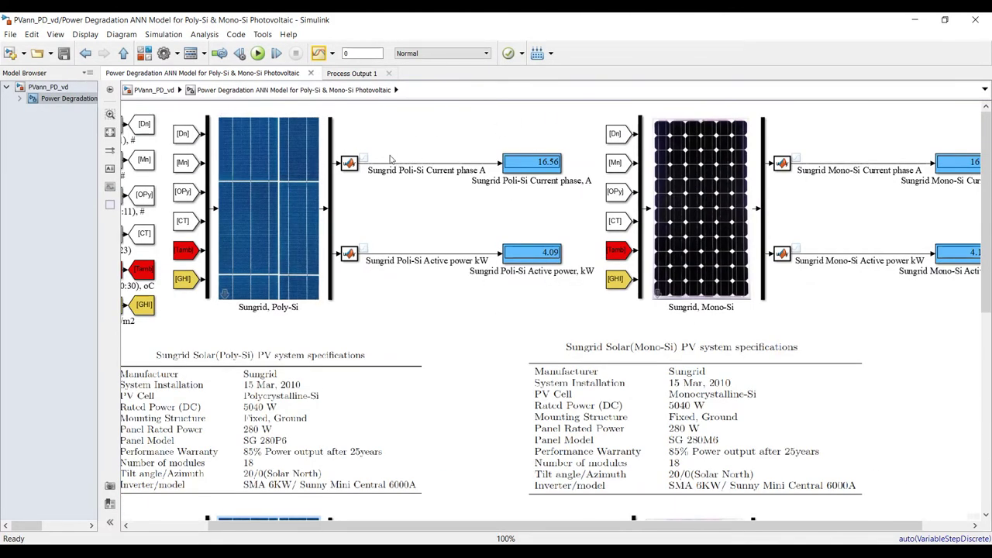
pyautogui.scroll(-2, 548, 147)
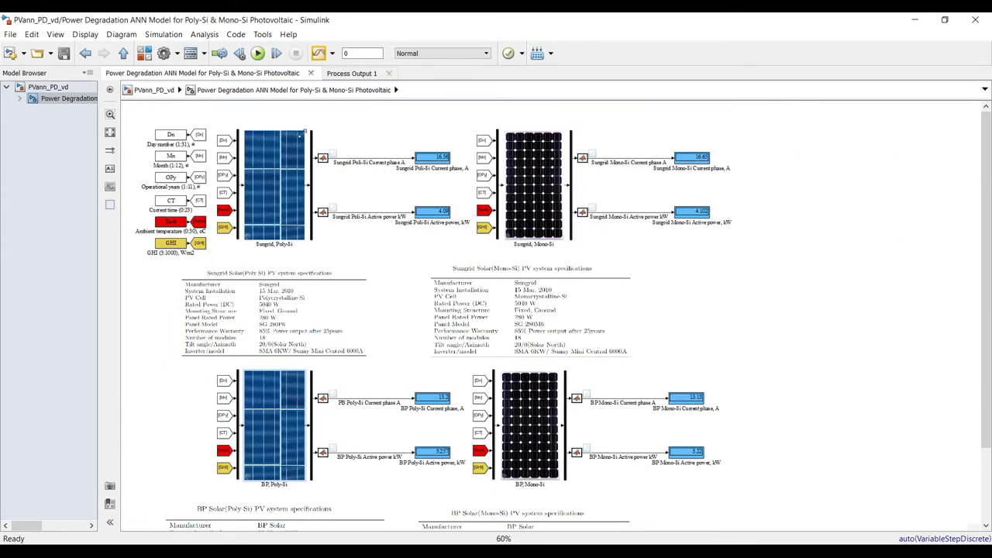
# - Return to the top-level PVann_PD_vd model and open the block's parameters, reviewing day number, month and operational years
pyautogui.click(48, 87)
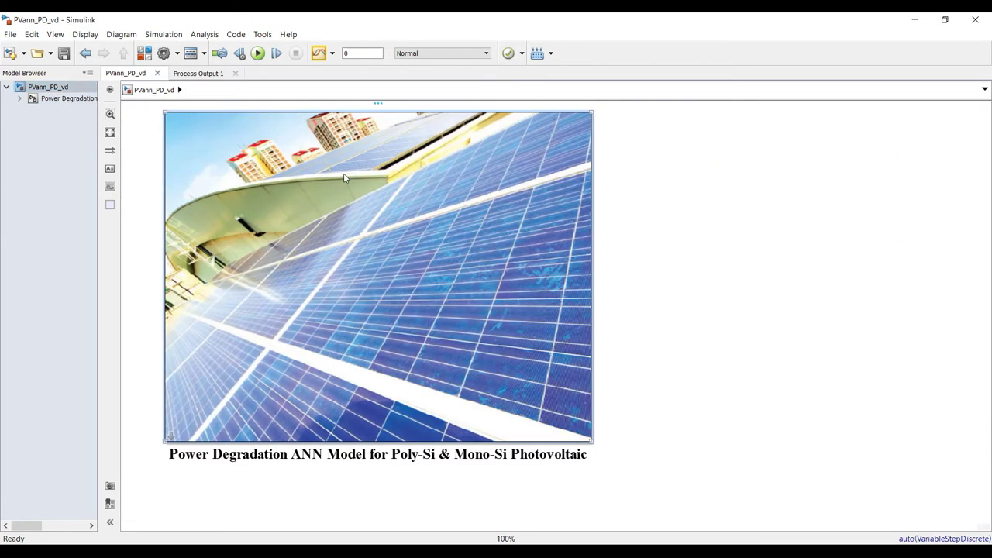
pyautogui.doubleClick(345, 178)
pyautogui.moveTo(195, 166); pyautogui.dragTo(373, 111)
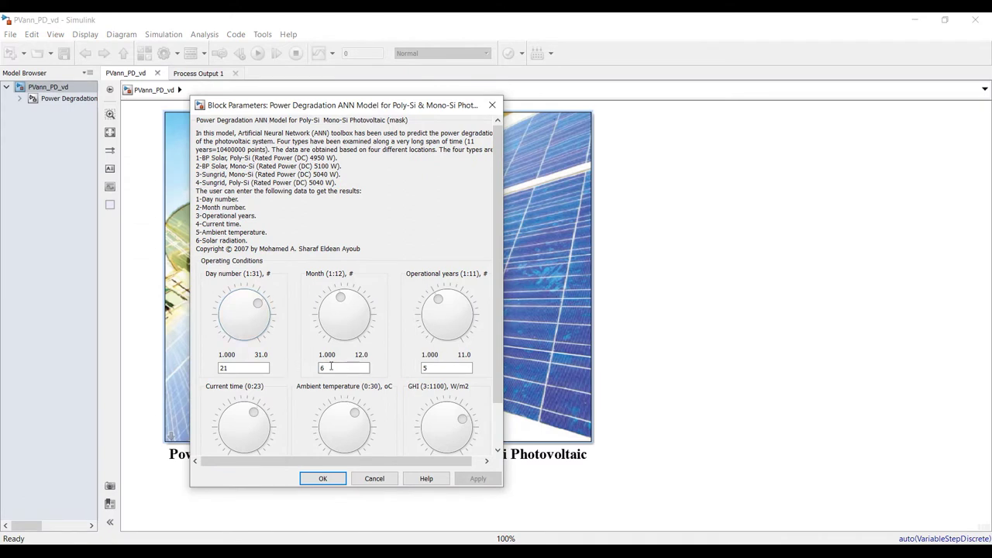
pyautogui.doubleClick(223, 368)
pyautogui.doubleClick(425, 368)
pyautogui.moveTo(498, 341); pyautogui.dragTo(497, 383)
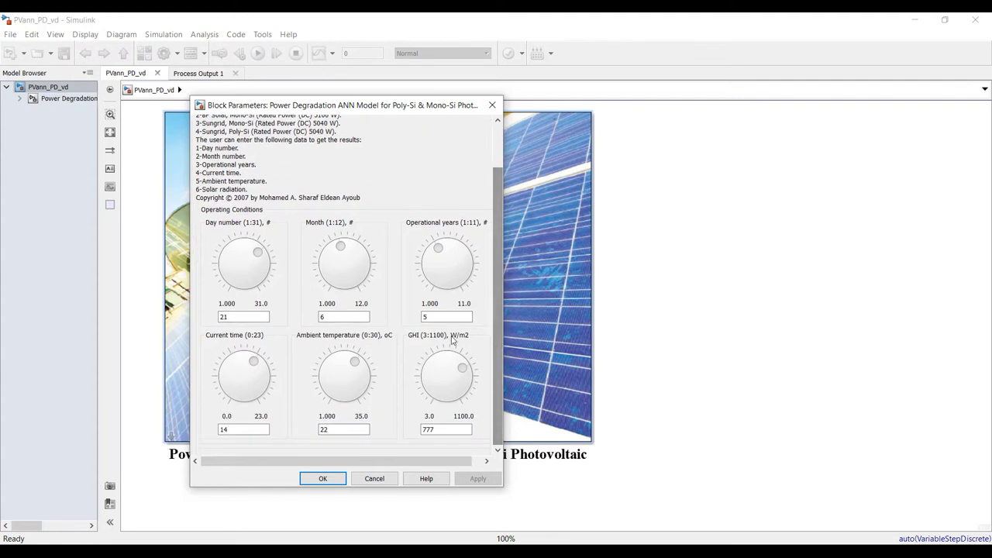
# - Set the block's current time to 12, enter a new GHI value and accept the parameters
pyautogui.doubleClick(235, 428)
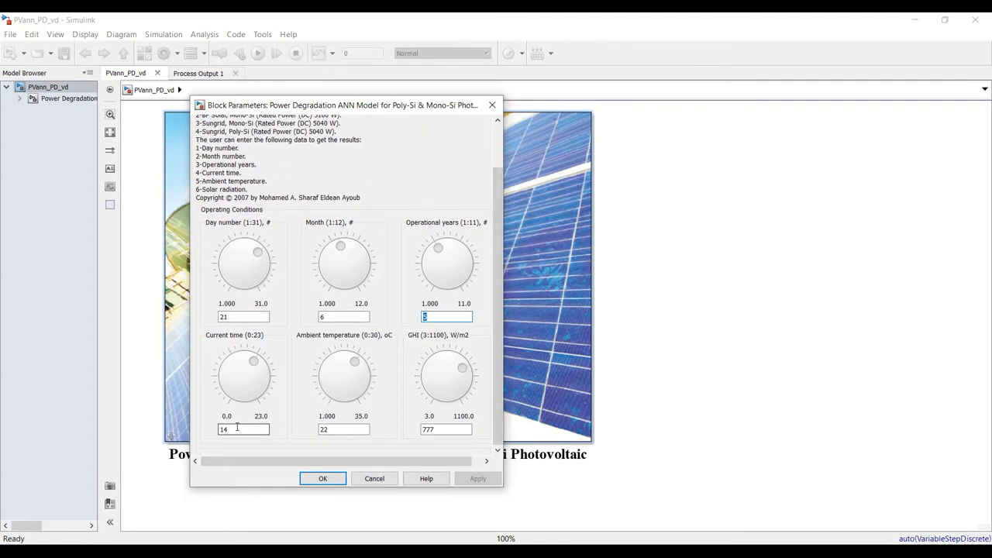
pyautogui.write('12')
pyautogui.doubleClick(358, 430)
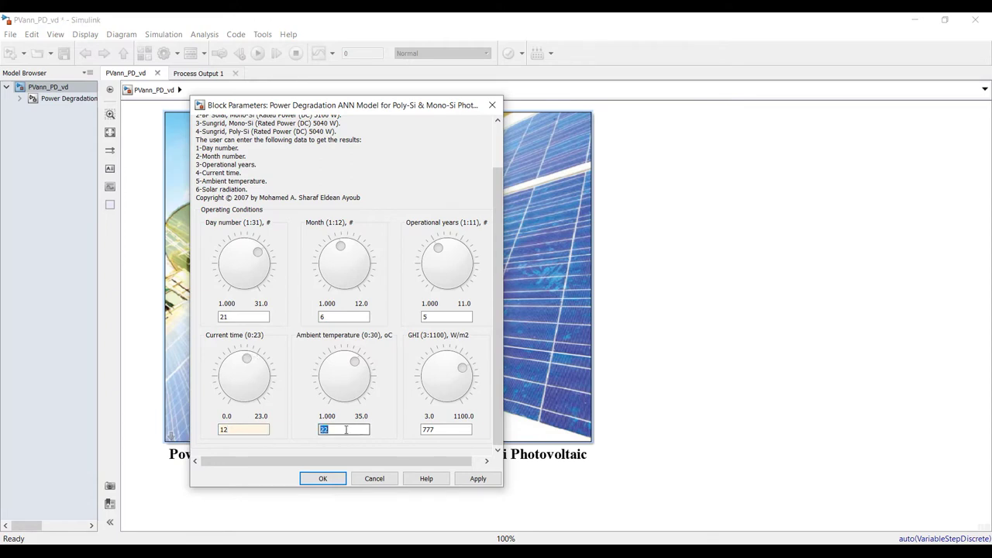
pyautogui.doubleClick(441, 429)
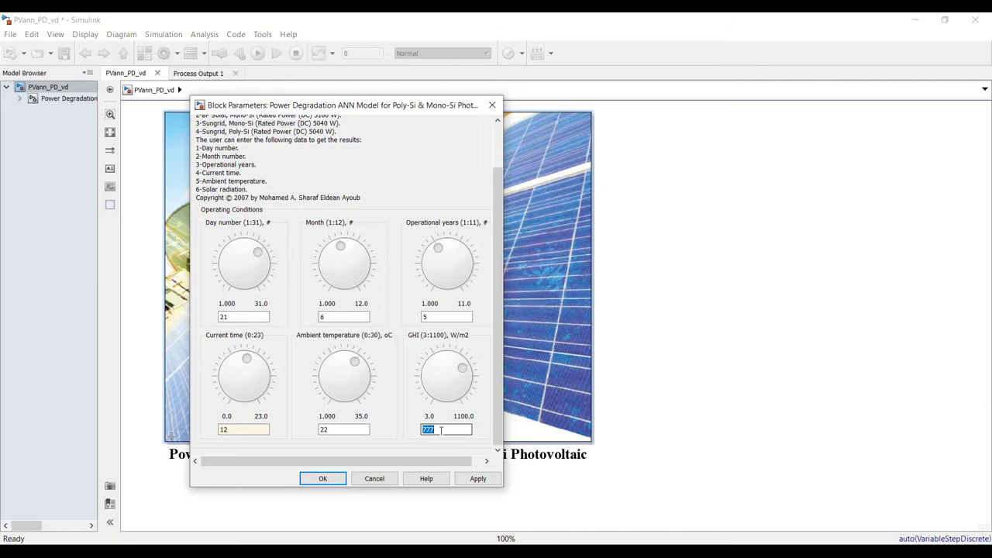
pyautogui.write('88')
pyautogui.press('Return')
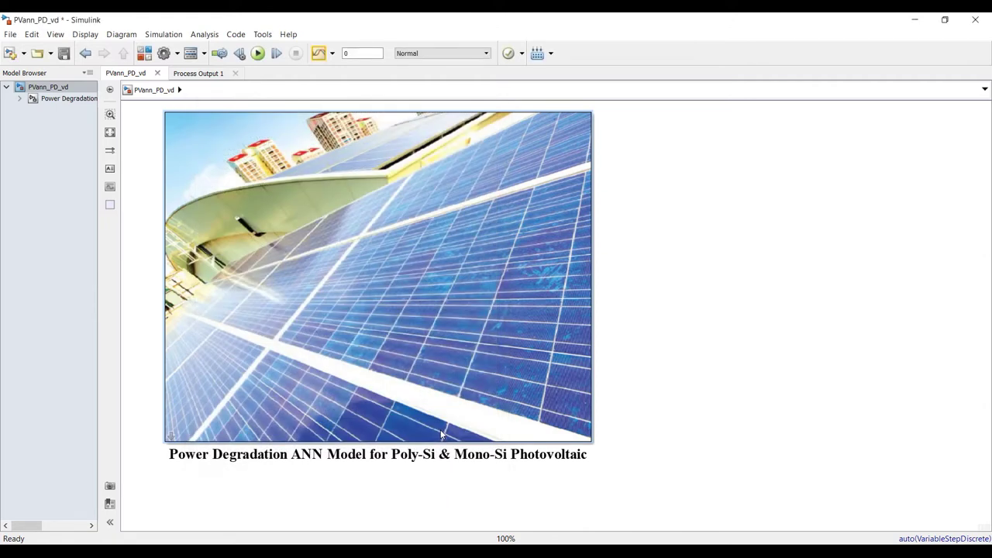
# - Reopen the Power Degradation subsystem, rerun the simulation and check the Sungrid Poly-Si current and active power displays
pyautogui.click(69, 99)
pyautogui.scroll(2, 446, 147)
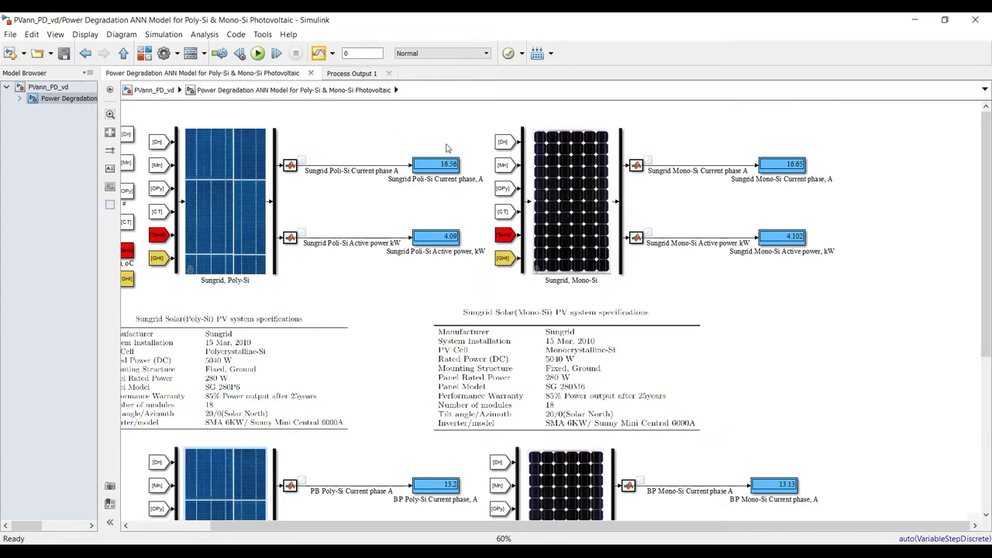
pyautogui.click(258, 53)
pyautogui.scroll(3, 419, 137)
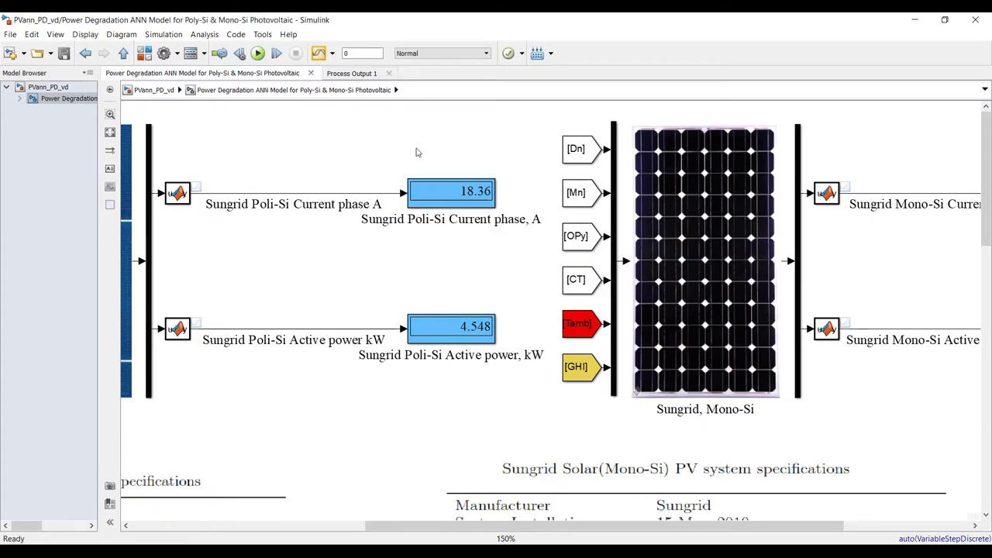
pyautogui.moveTo(417, 146); pyautogui.dragTo(524, 255)
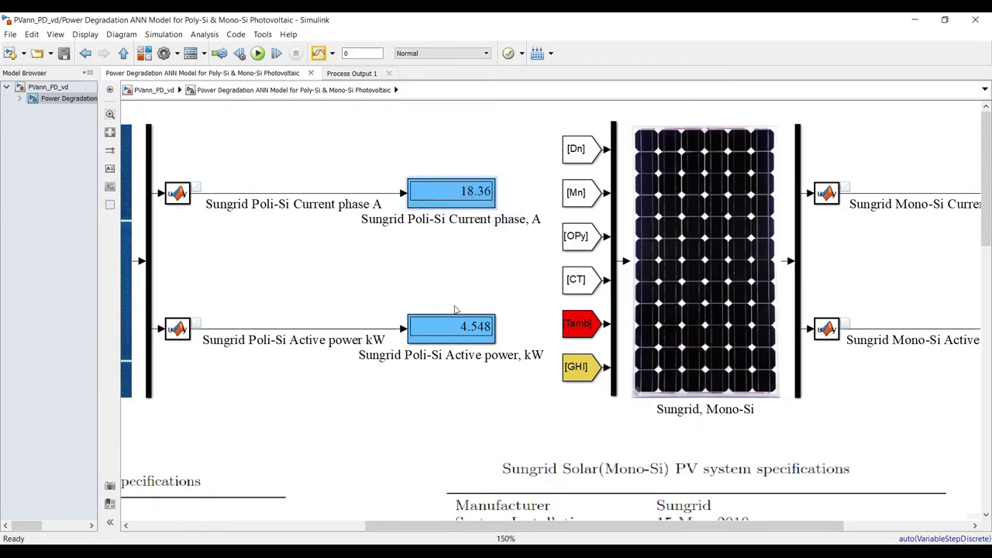
pyautogui.moveTo(427, 287); pyautogui.dragTo(516, 405)
# - Inspect the Sungrid Mono-Si current and active power displays and compare the Sungrid specification tables
pyautogui.scroll(-4, 396, 295)
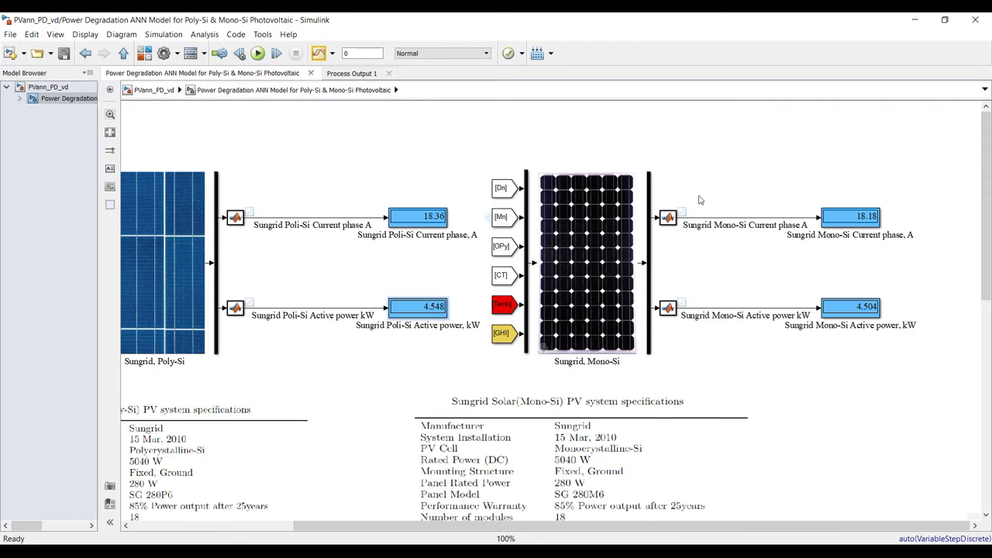
pyautogui.moveTo(917, 162); pyautogui.dragTo(815, 262)
pyautogui.moveTo(911, 289); pyautogui.dragTo(781, 333)
pyautogui.scroll(4, 895, 364)
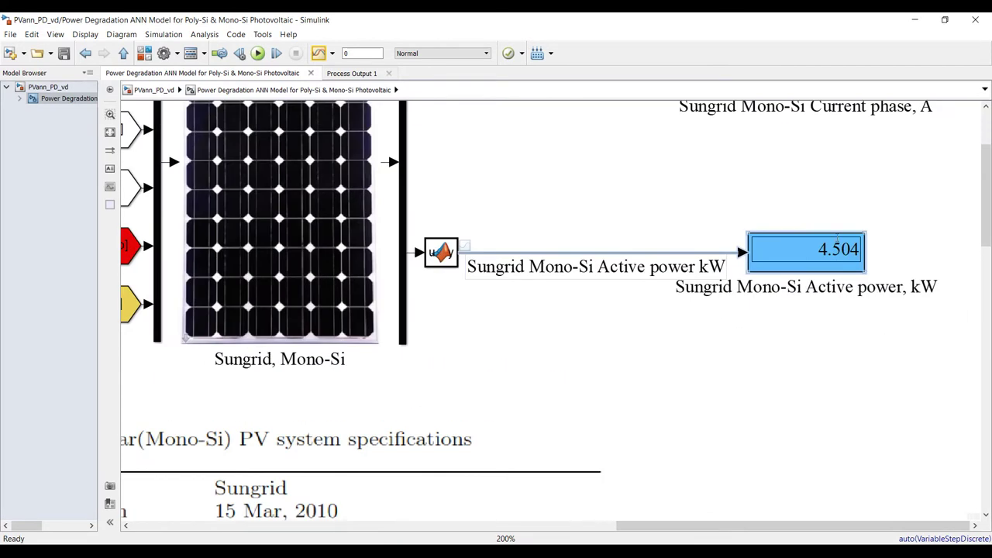
pyautogui.moveTo(910, 217); pyautogui.dragTo(764, 307)
pyautogui.scroll(-5, 746, 321)
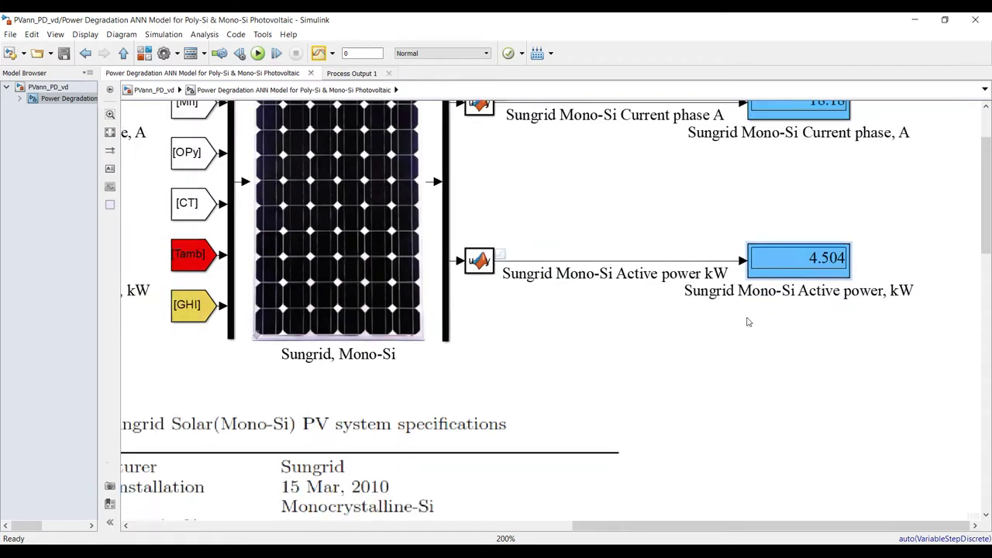
pyautogui.scroll(5, 513, 438)
pyautogui.scroll(-3, 504, 411)
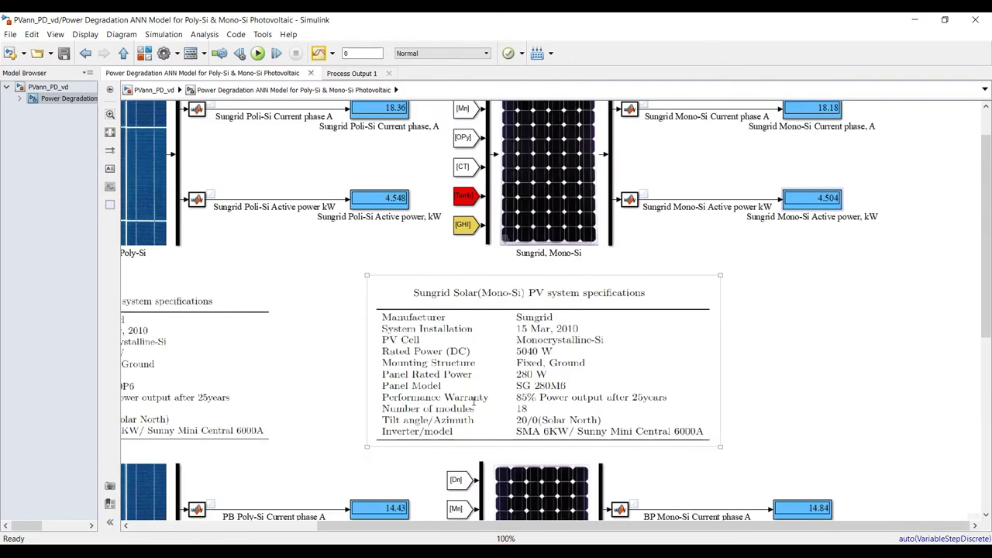
pyautogui.scroll(1, 495, 382)
pyautogui.scroll(-3, 526, 368)
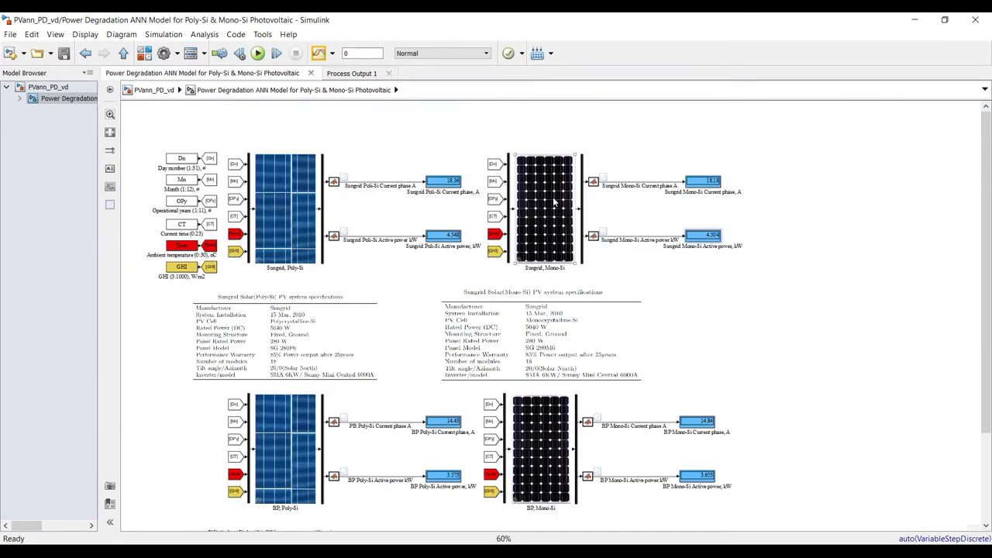
pyautogui.scroll(3, 266, 375)
pyautogui.scroll(-3, 266, 375)
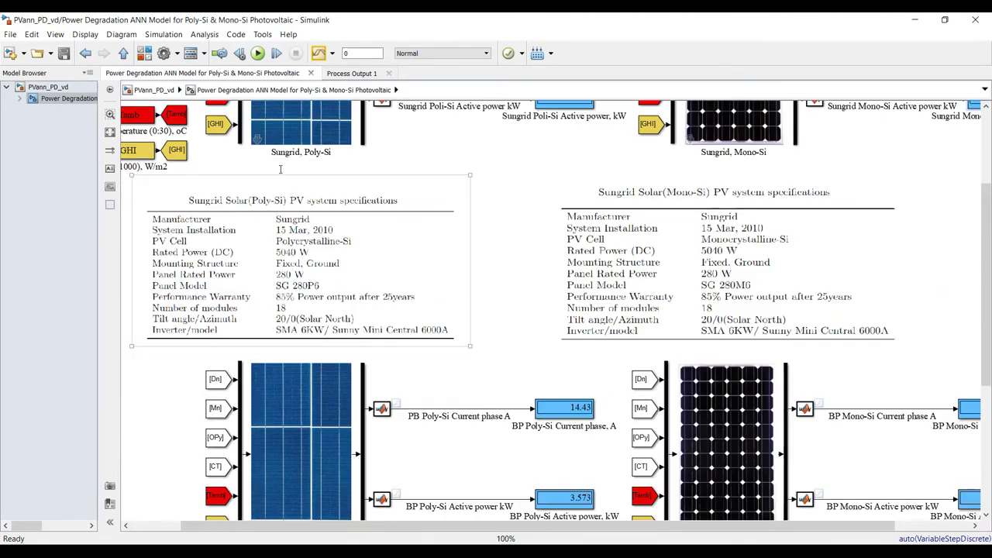
# - Inspect the current and active power displays of the BP Poly-Si and BP Mono-Si models
pyautogui.scroll(-2, 649, 467)
pyautogui.scroll(4, 650, 467)
pyautogui.moveTo(598, 237); pyautogui.dragTo(738, 333)
pyautogui.scroll(-2, 316, 223)
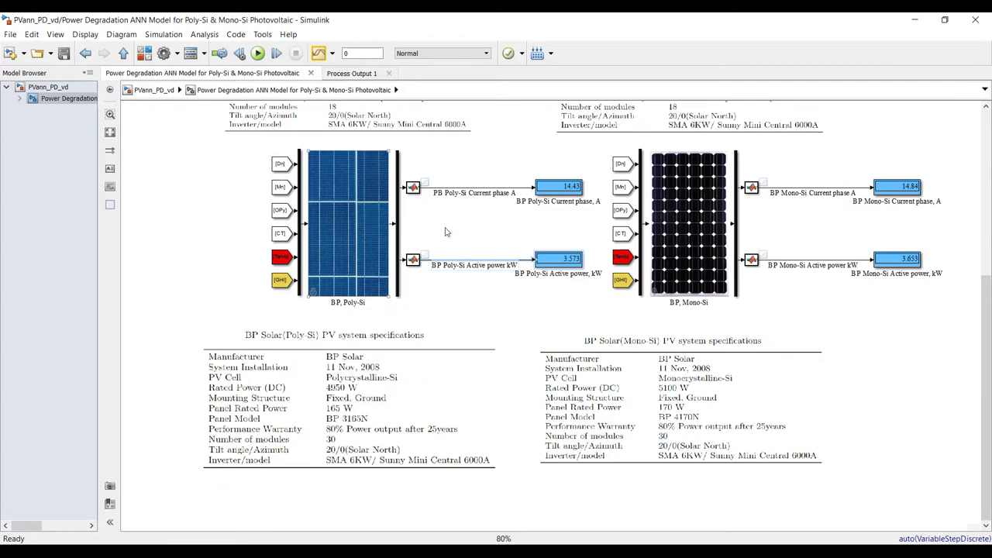
pyautogui.moveTo(866, 232); pyautogui.dragTo(941, 307)
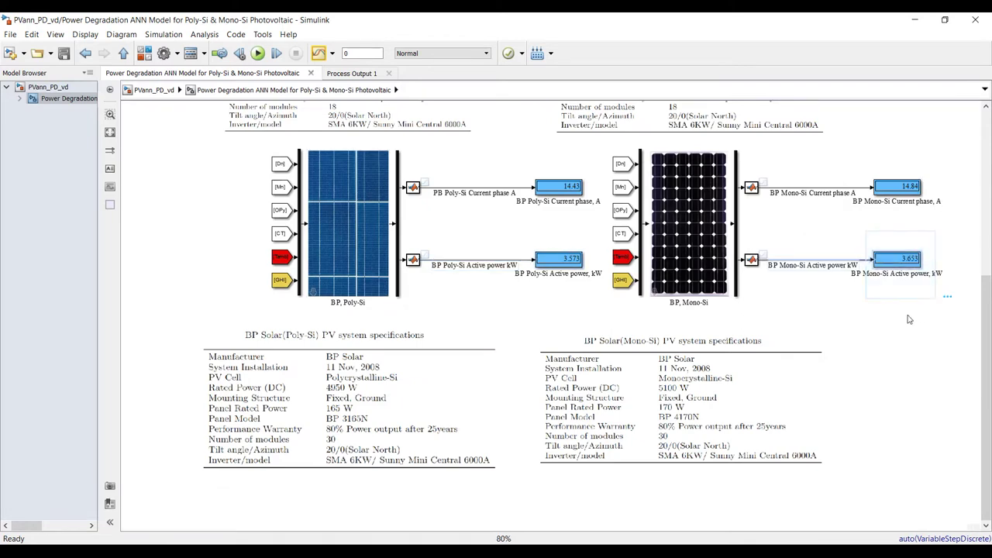
pyautogui.click(848, 318)
# - Review the Sungrid Poly-Si outputs once more and switch to the Command Window in MATLAB
pyautogui.click(111, 133)
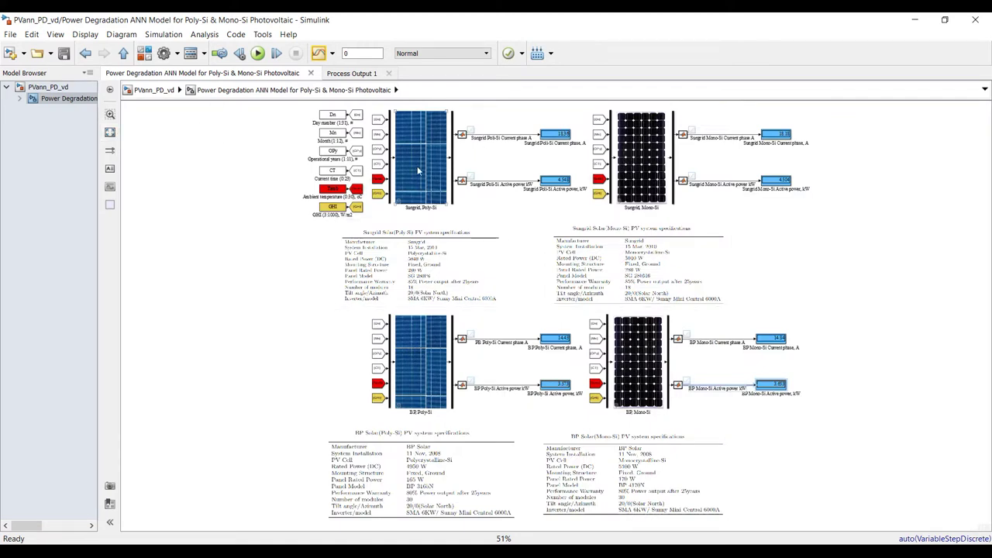
pyautogui.scroll(6, 496, 131)
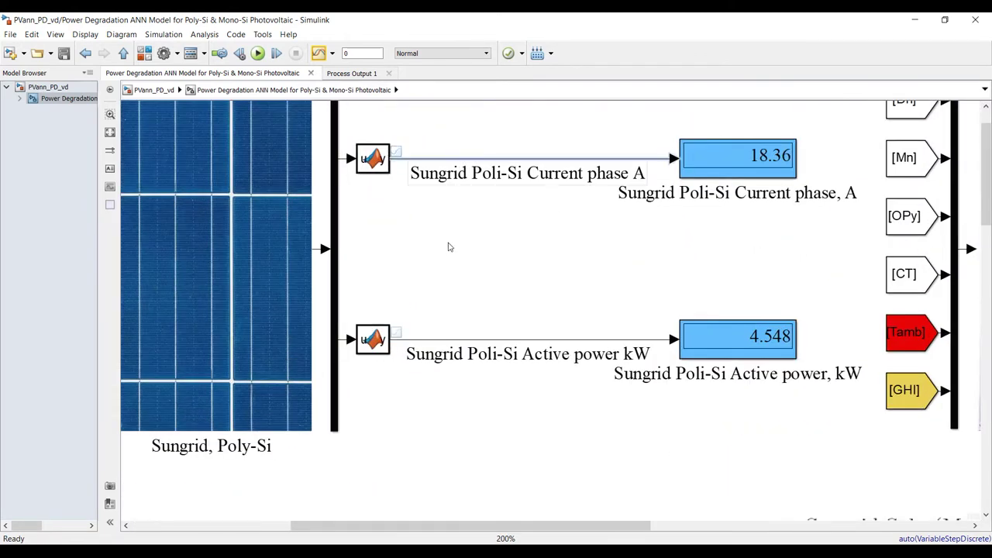
pyautogui.click(457, 479)
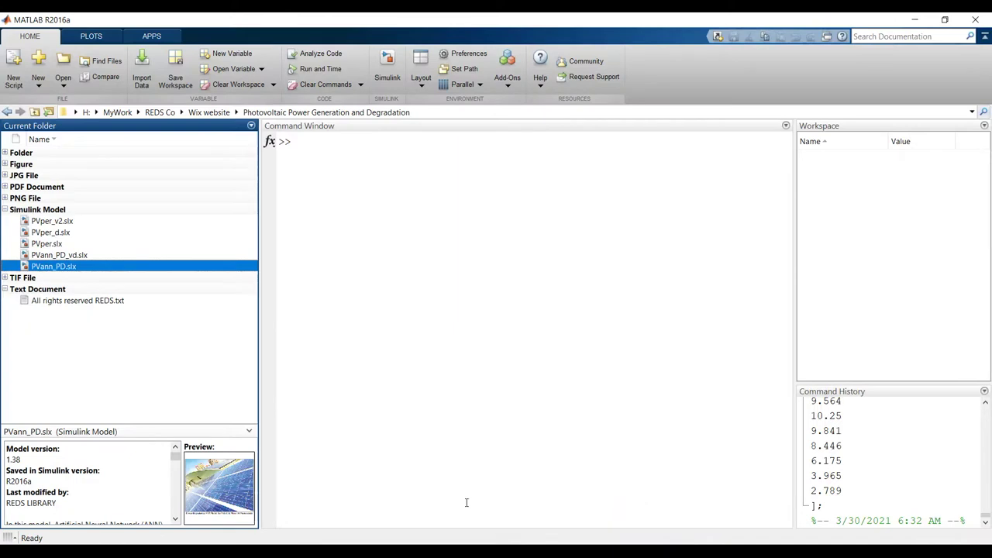
pyautogui.click(378, 153)
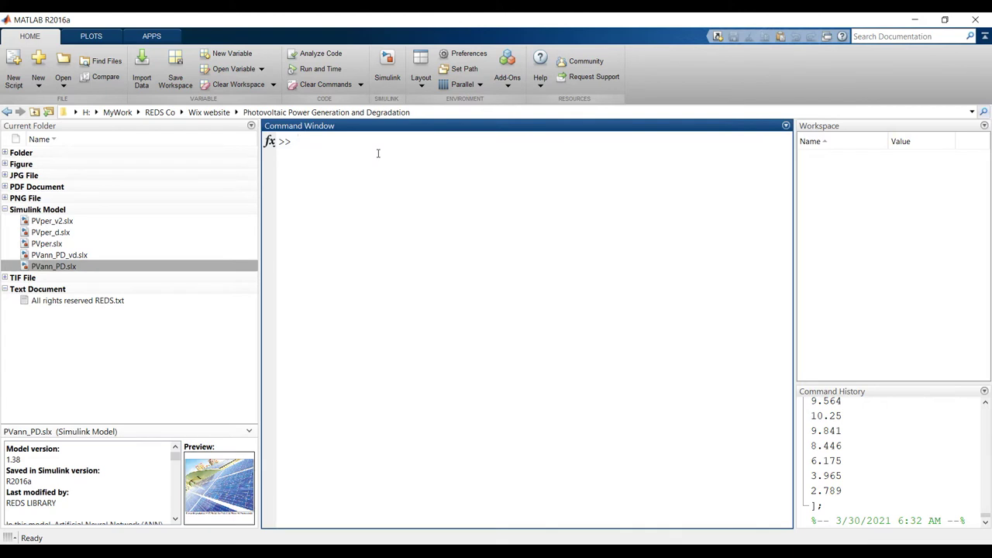
# - Define the workspace vectors Is=1:50:1000 and P=1:50:1000 with suppressed output
pyautogui.write('Is')
pyautogui.write('0:1000;')
pyautogui.press('Return')
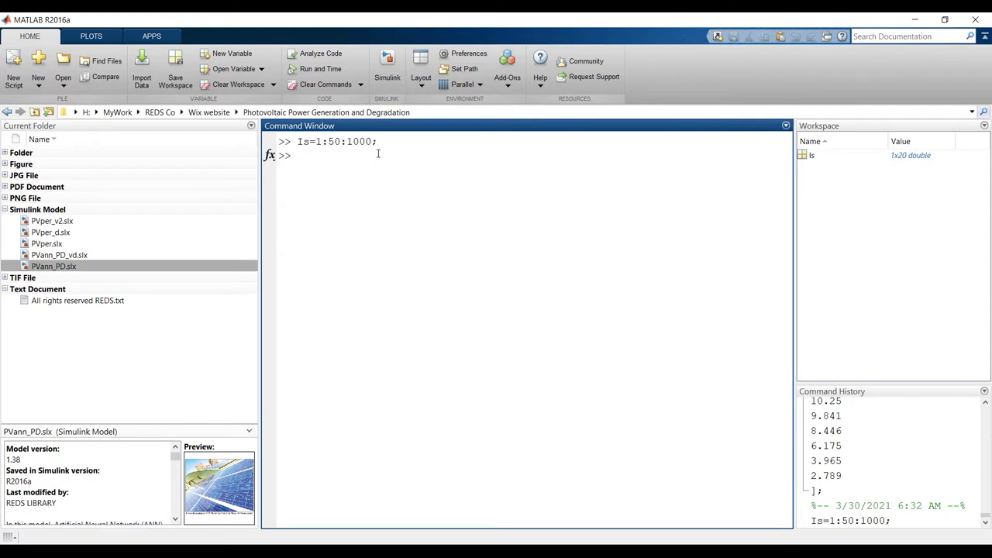
pyautogui.write('P')
pyautogui.write('=1:50:1000;')
pyautogui.press('Return')
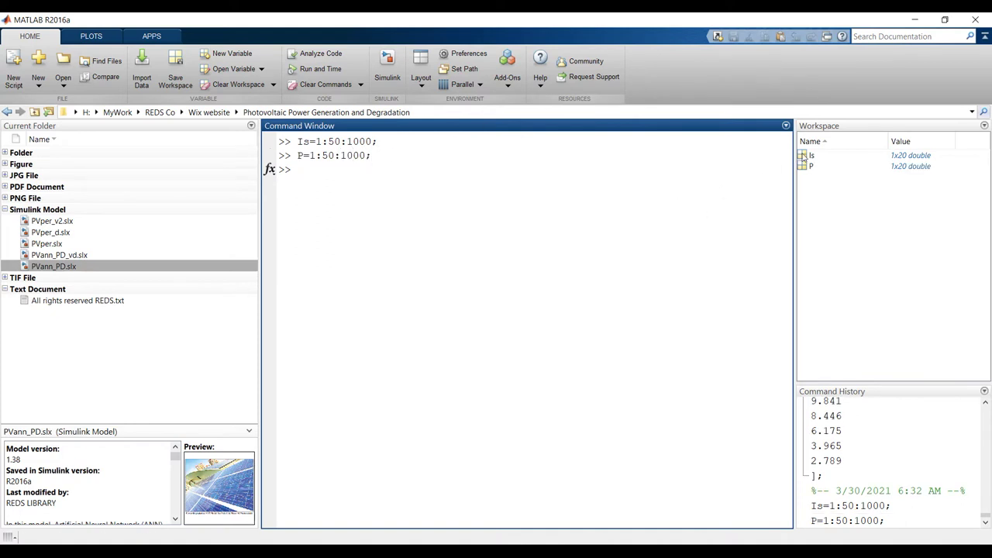
pyautogui.click(805, 166)
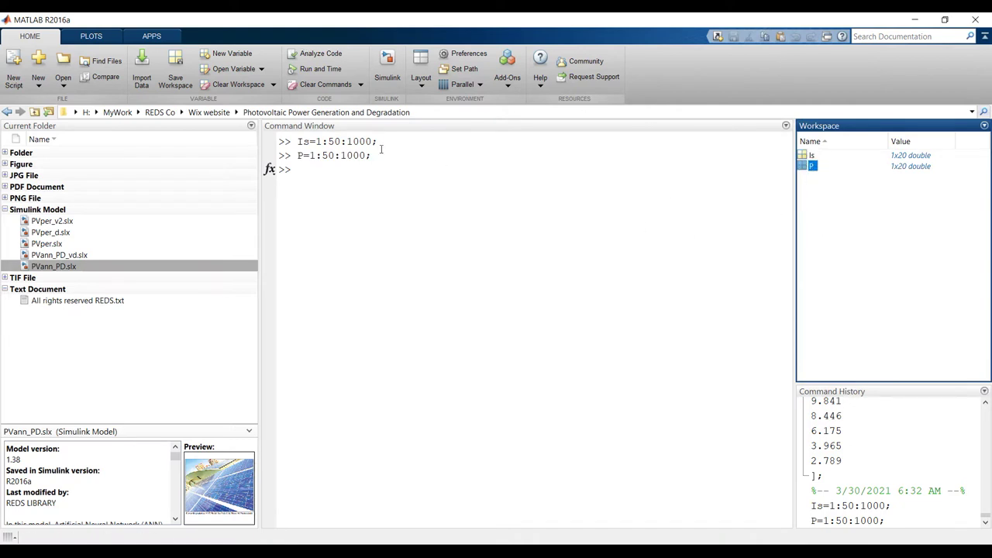
# - Start the Neural Net Fitting app and use Is as inputs and P as targets, with samples as matrix columns
pyautogui.click(158, 37)
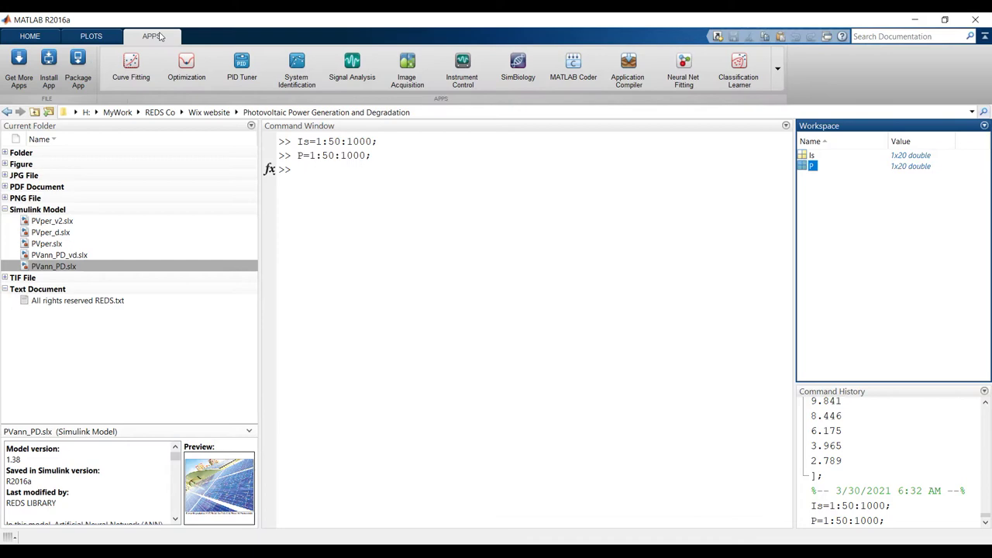
pyautogui.click(683, 68)
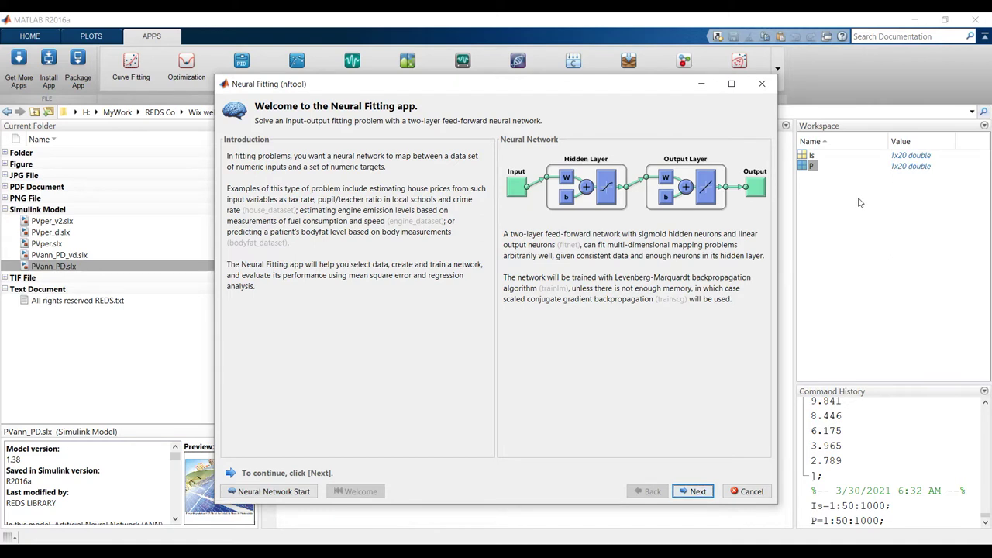
pyautogui.click(692, 490)
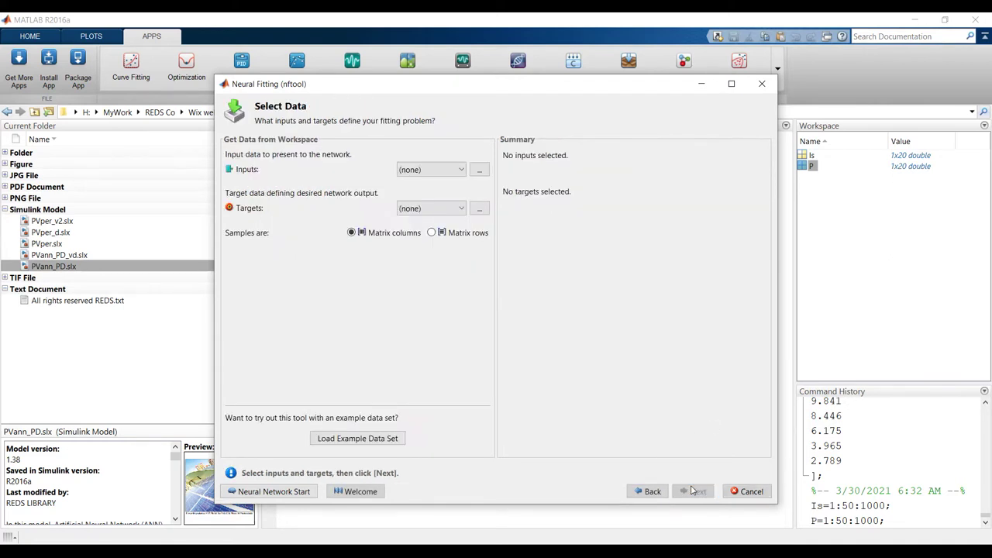
pyautogui.click(454, 173)
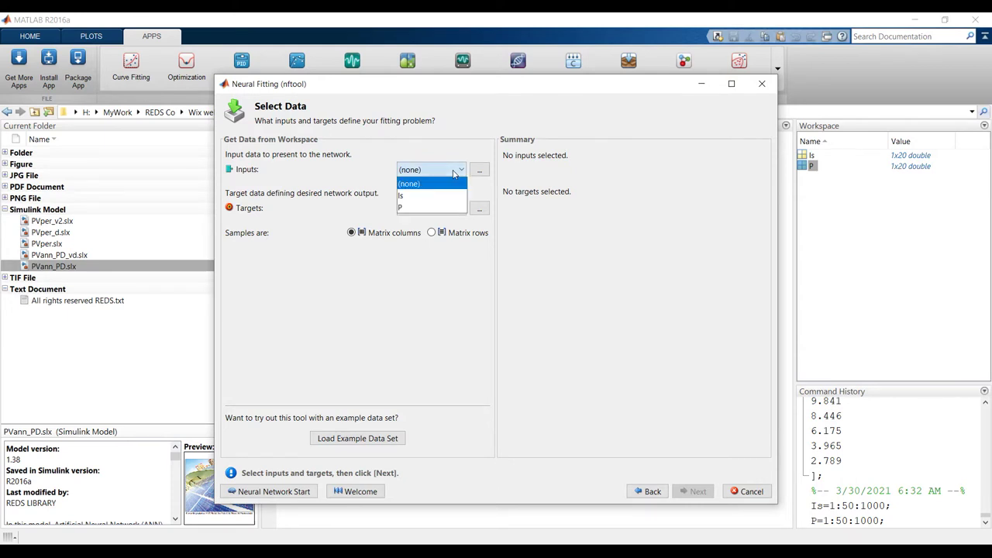
pyautogui.click(423, 193)
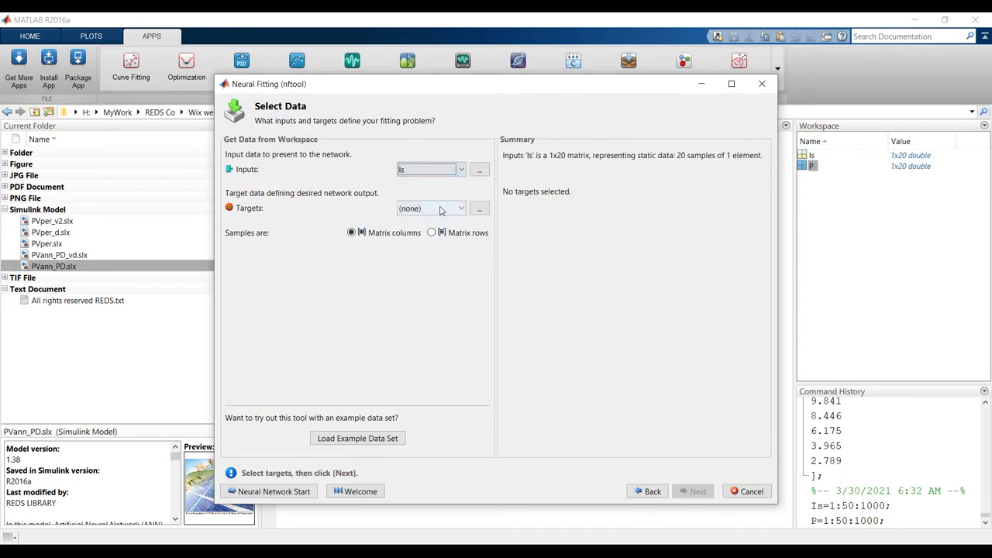
pyautogui.click(438, 209)
pyautogui.click(413, 246)
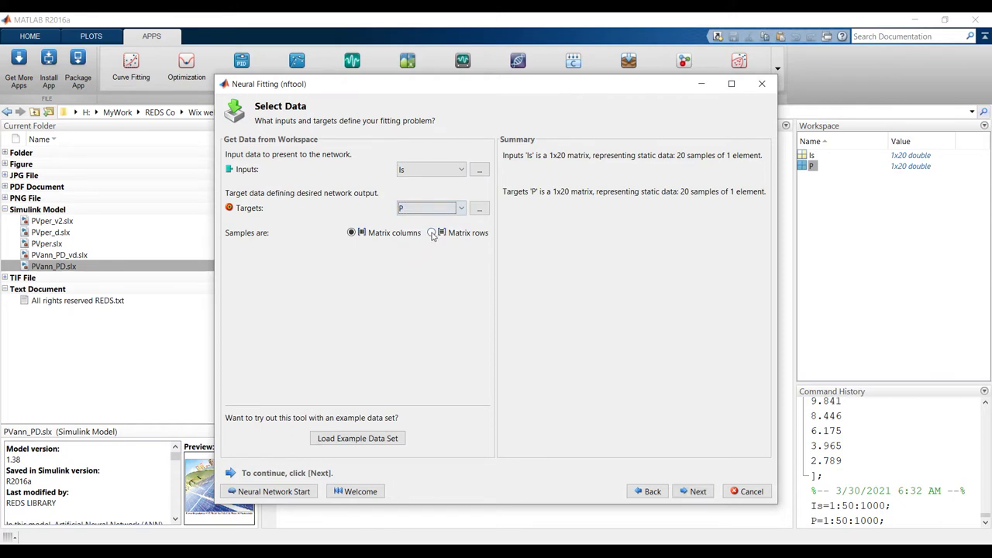
pyautogui.click(431, 233)
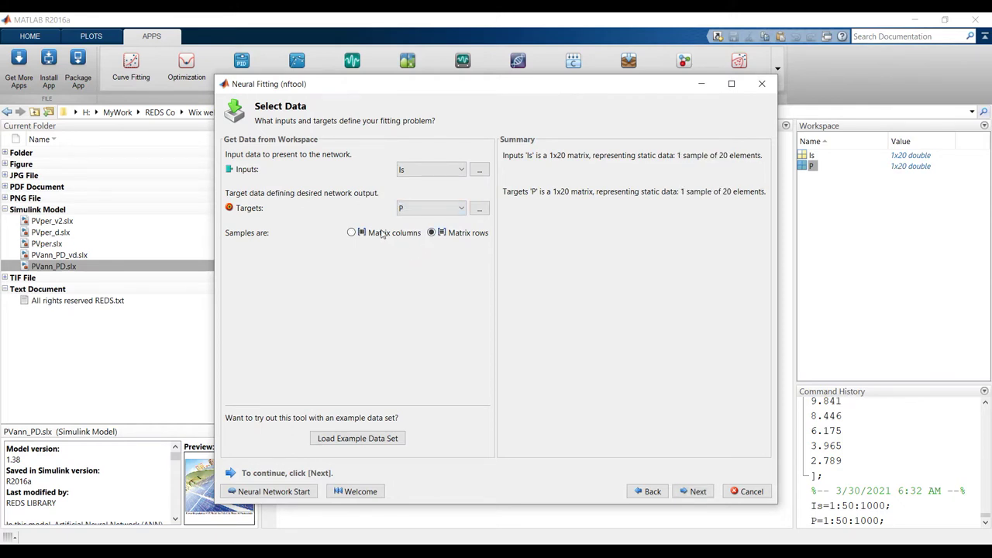
pyautogui.click(351, 232)
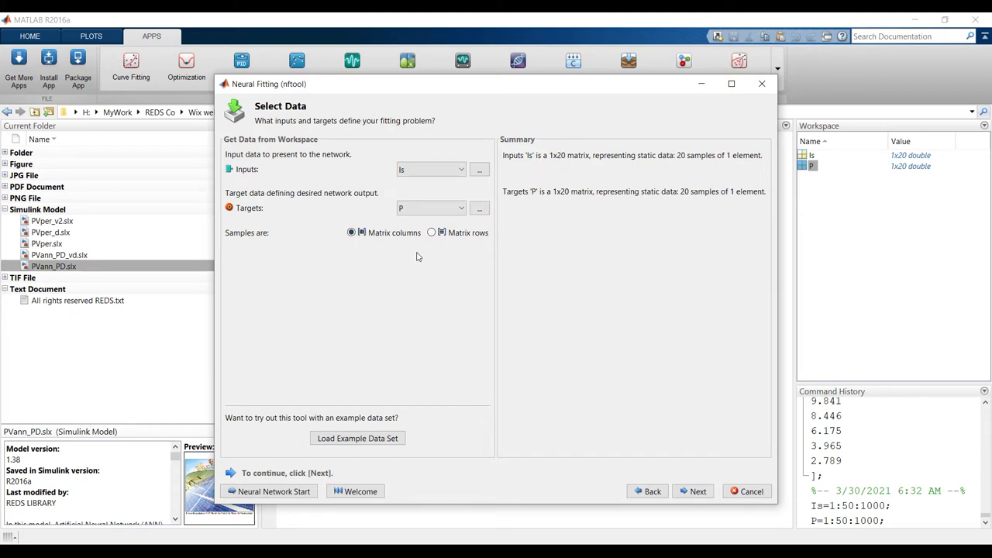
pyautogui.click(691, 491)
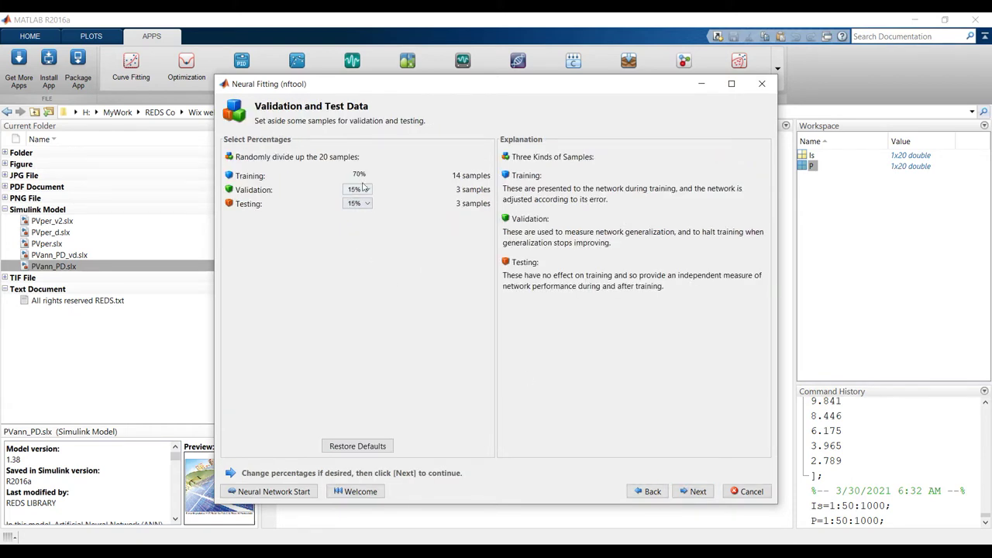
# - Keep the validation share at 15% and set the testing share to 10%
pyautogui.click(360, 191)
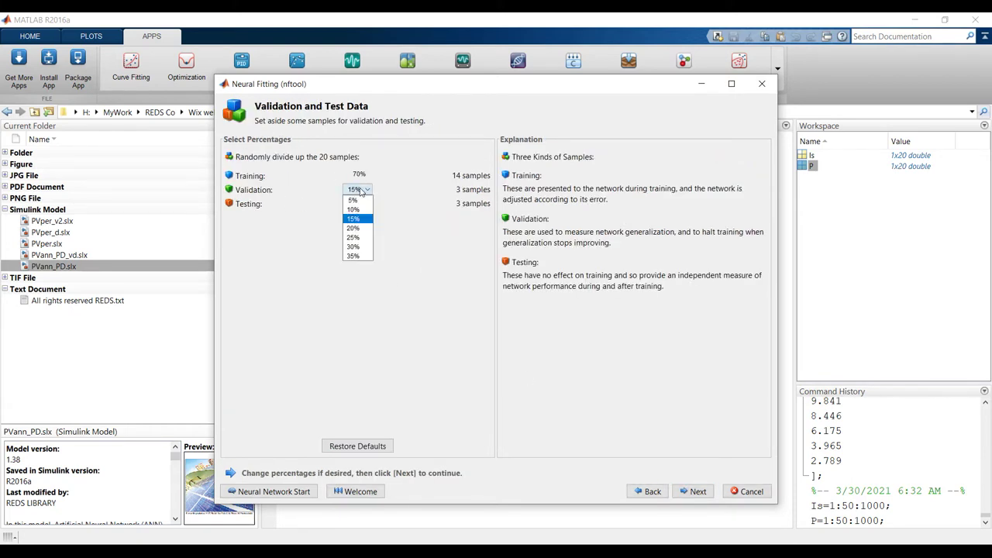
pyautogui.click(379, 207)
pyautogui.click(361, 204)
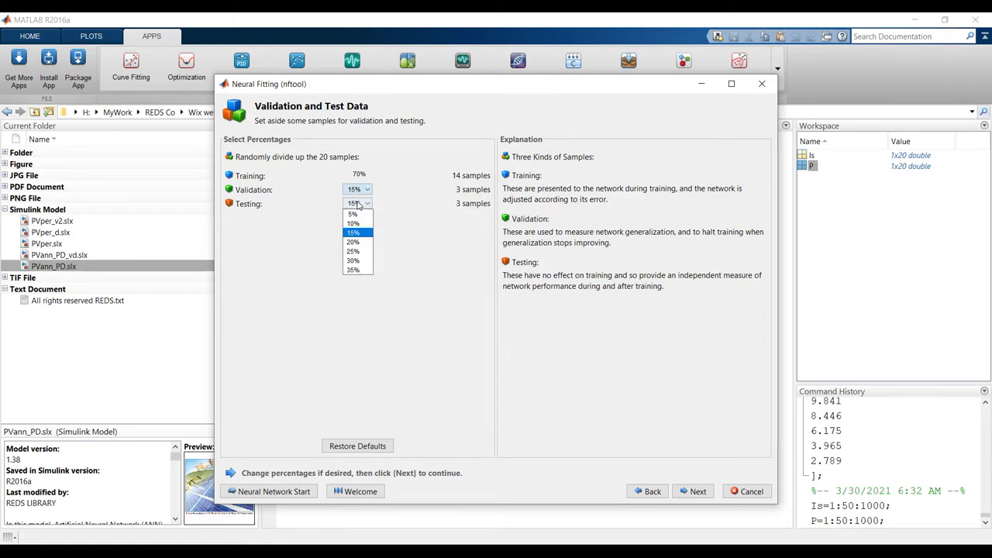
pyautogui.click(356, 224)
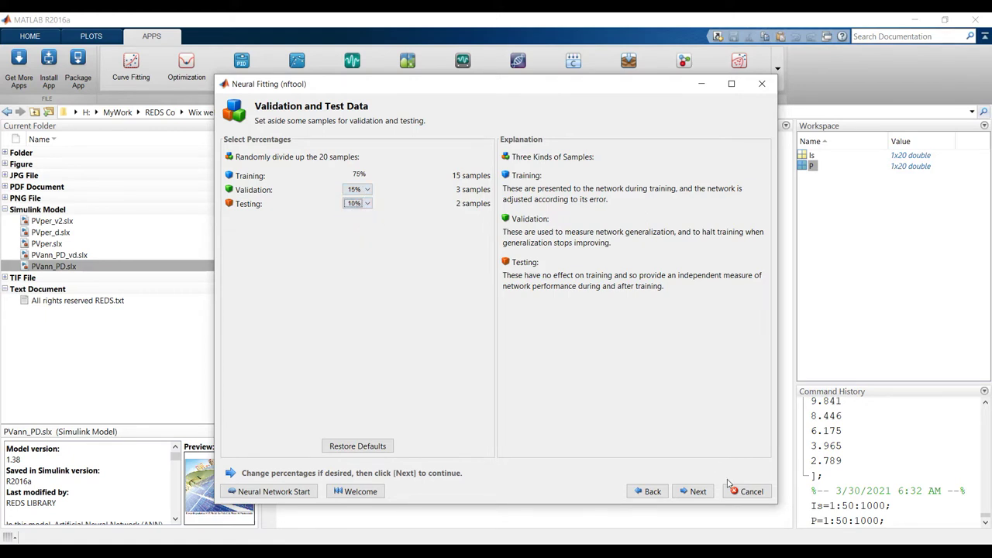
pyautogui.click(693, 491)
# - Set the number of hidden neurons to 5 and train the network with the Levenberg-Marquardt algorithm
pyautogui.moveTo(450, 171); pyautogui.dragTo(436, 169)
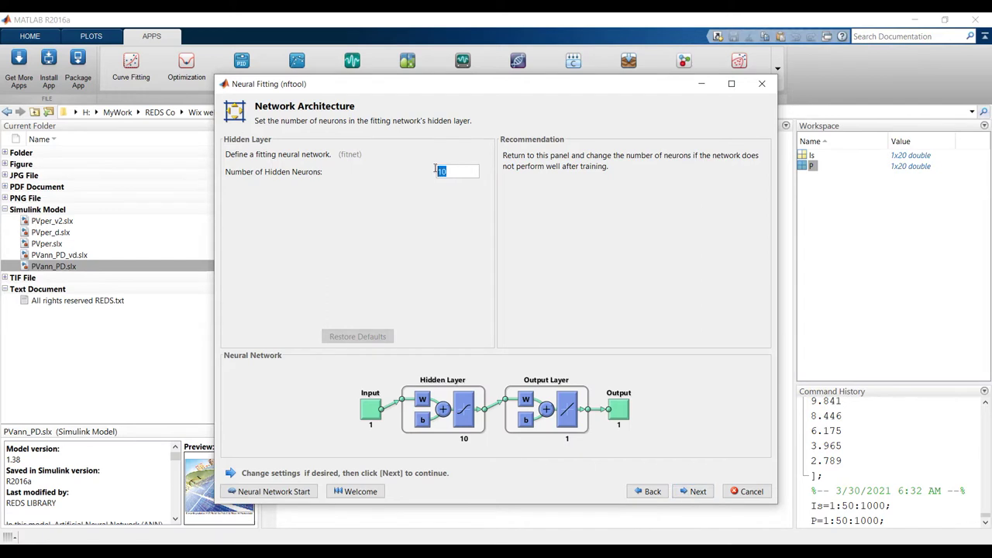
pyautogui.write('5')
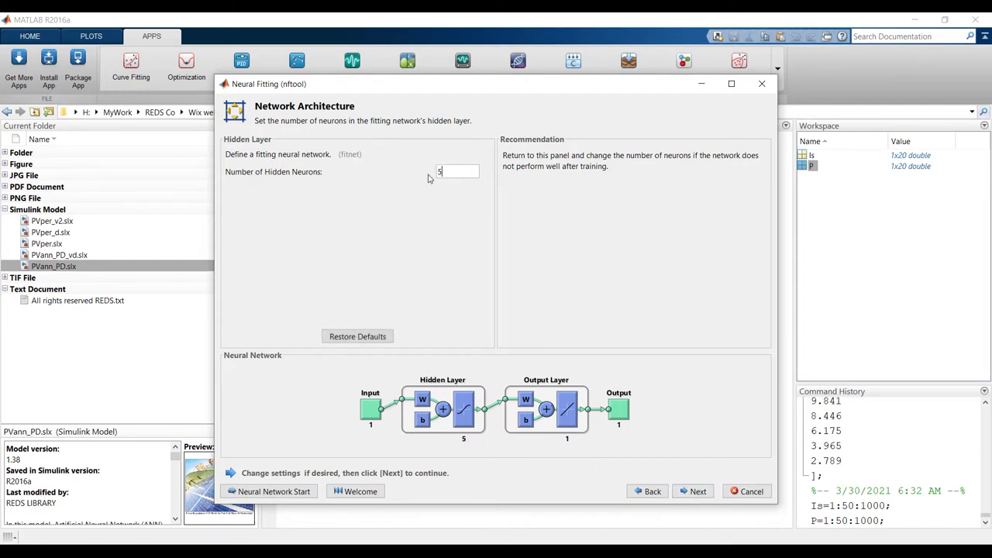
pyautogui.click(699, 492)
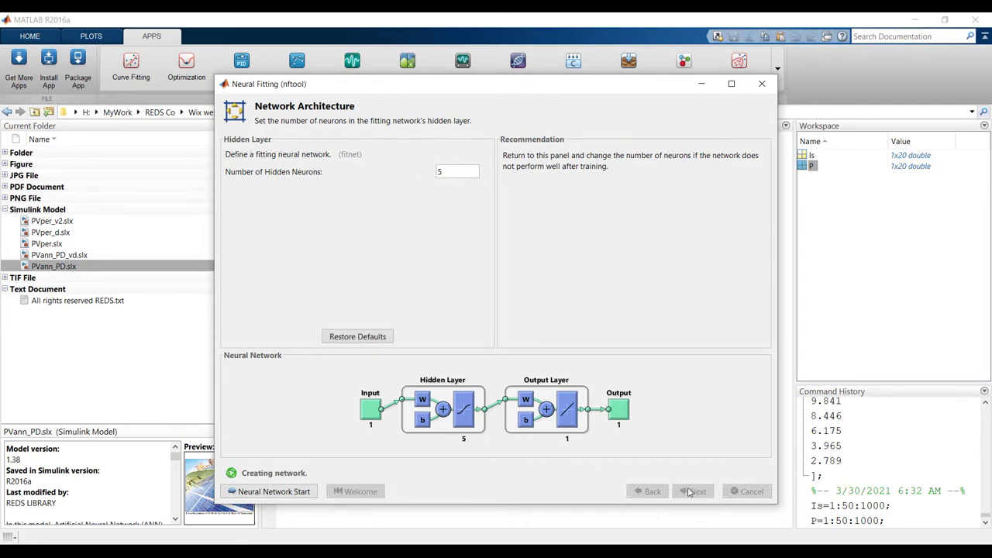
pyautogui.click(360, 246)
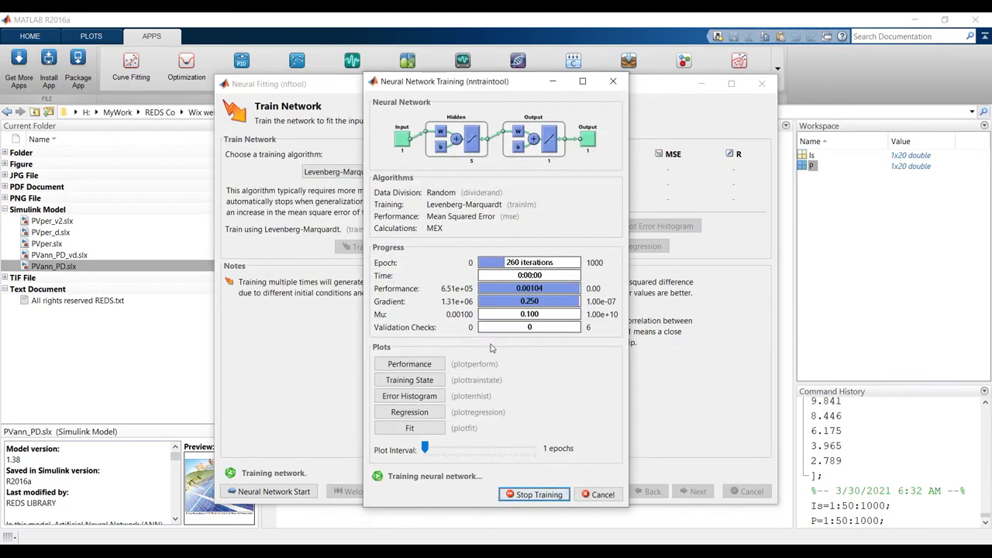
# - View the network's training performance plot and close the plot and the training window
pyautogui.click(417, 370)
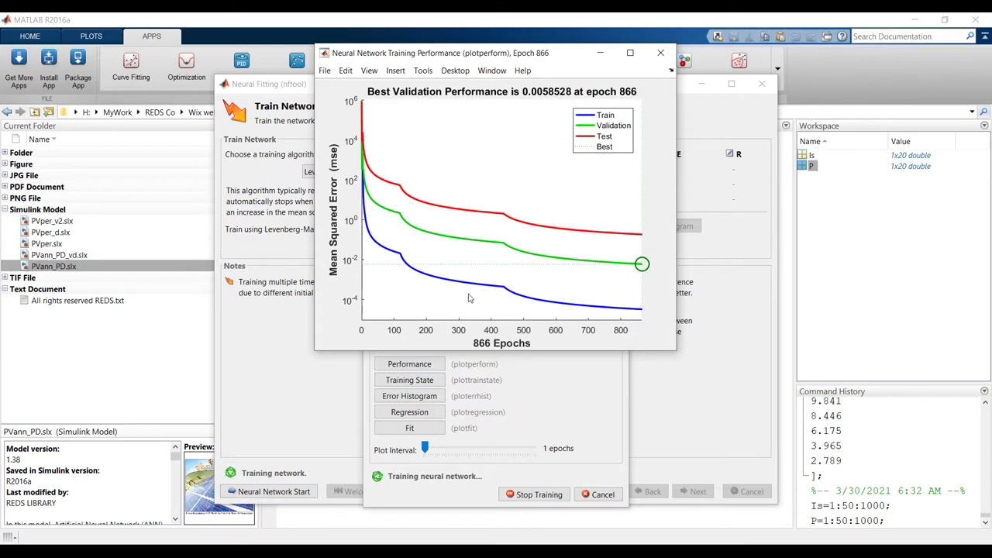
pyautogui.click(660, 53)
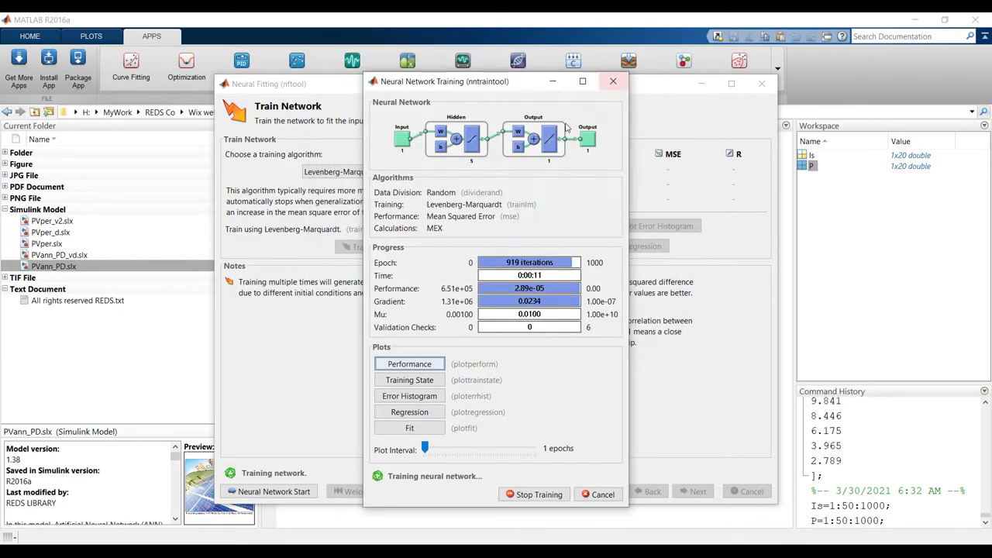
pyautogui.click(612, 81)
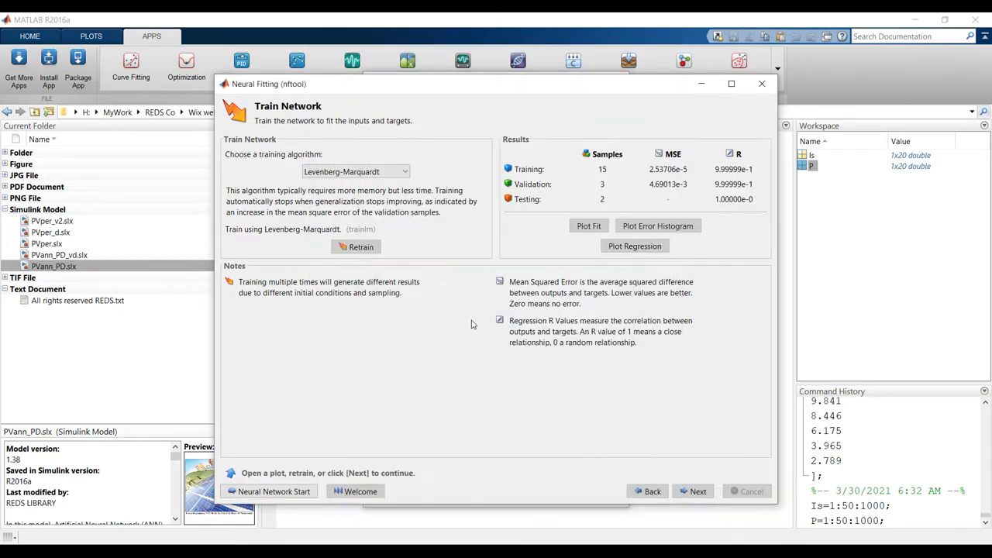
# - View the regression plots of the trained network and close the plots and the Neural Fitting app
pyautogui.click(637, 248)
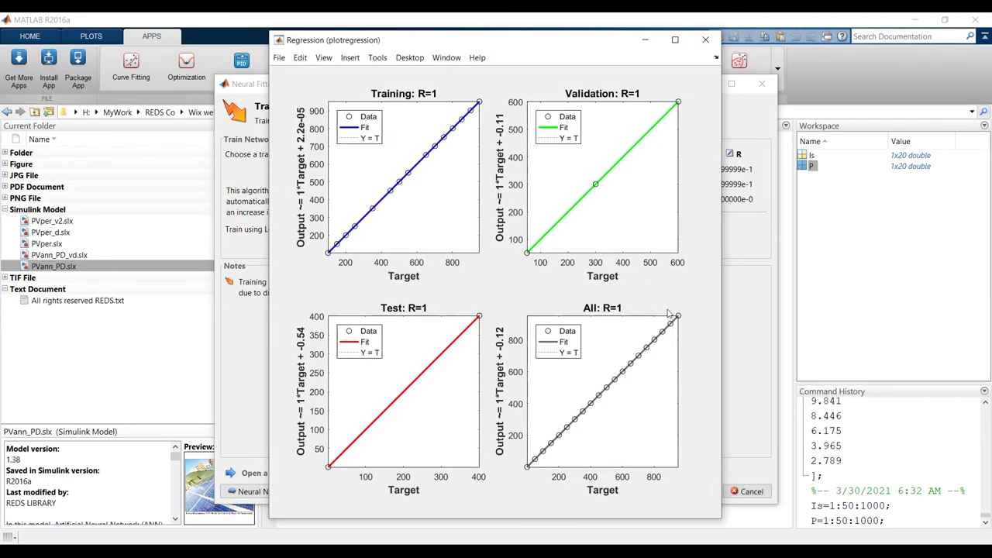
pyautogui.click(705, 40)
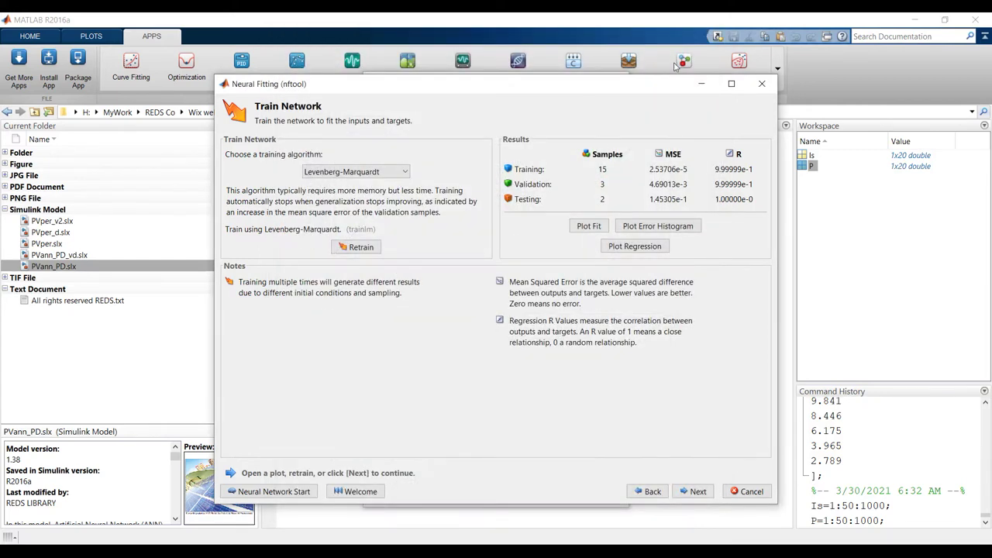
pyautogui.click(762, 83)
pyautogui.click(612, 80)
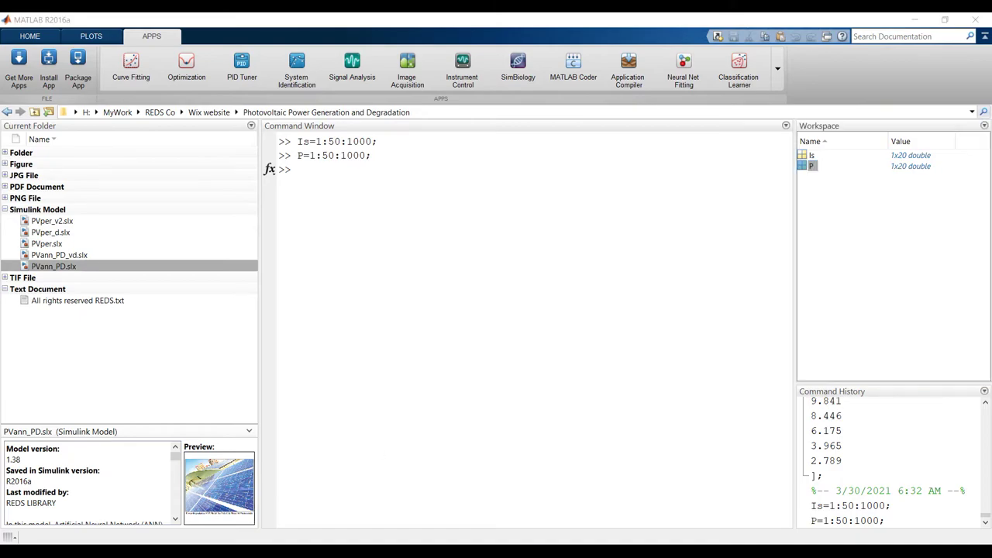
# - Switch to the PVann_PD_vd model in Simulink and examine the whole Power Degradation subsystem layout
pyautogui.click(608, 503)
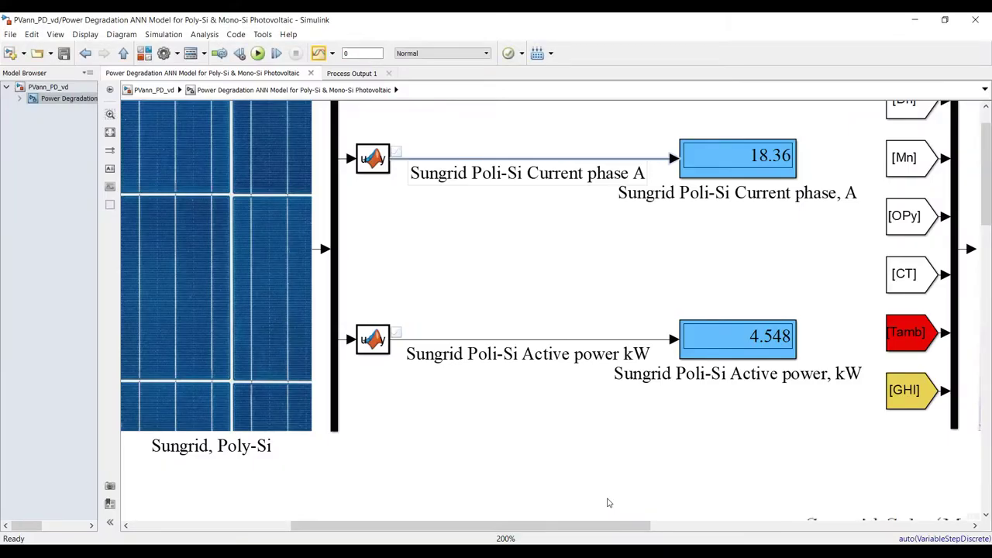
pyautogui.click(110, 132)
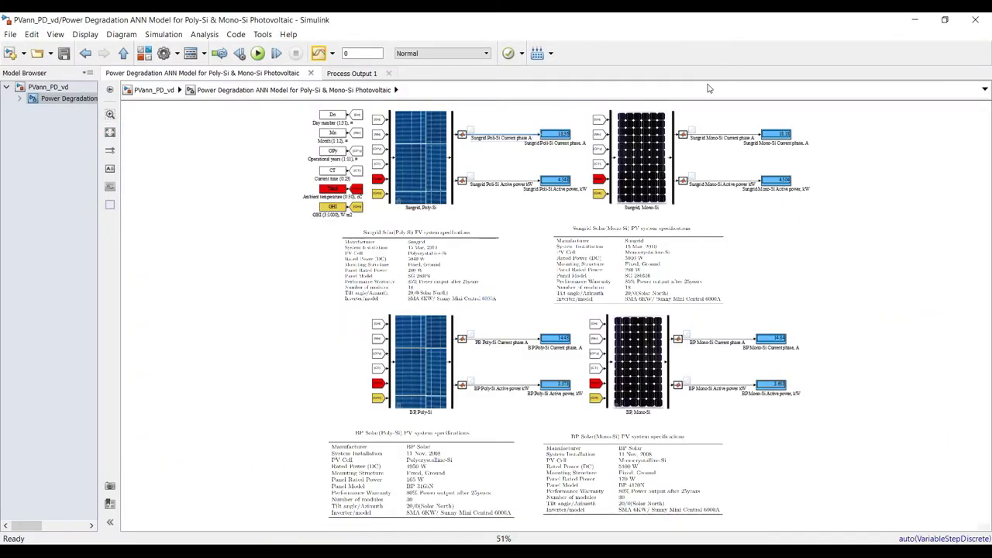
pyautogui.scroll(3, 708, 121)
pyautogui.scroll(-4, 389, 153)
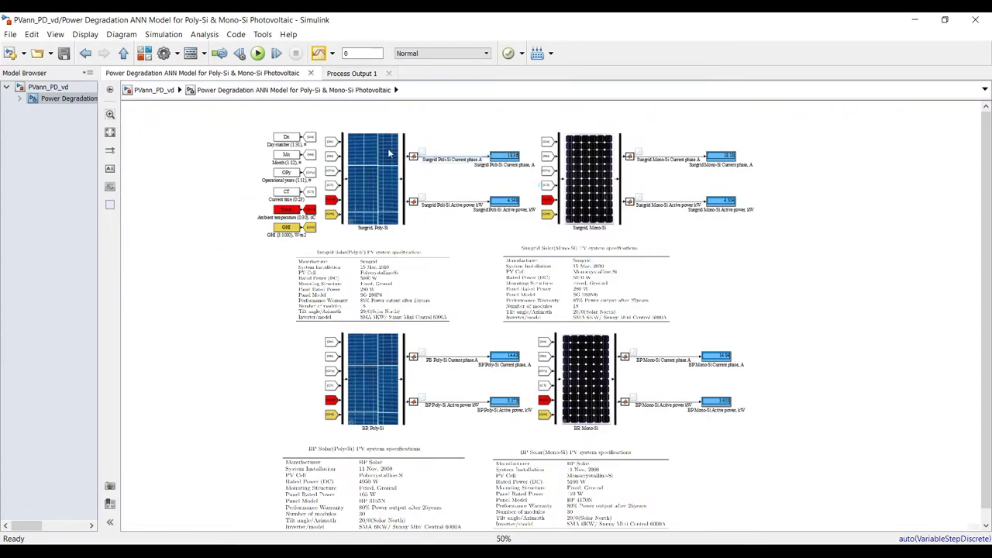
pyautogui.scroll(2, 328, 144)
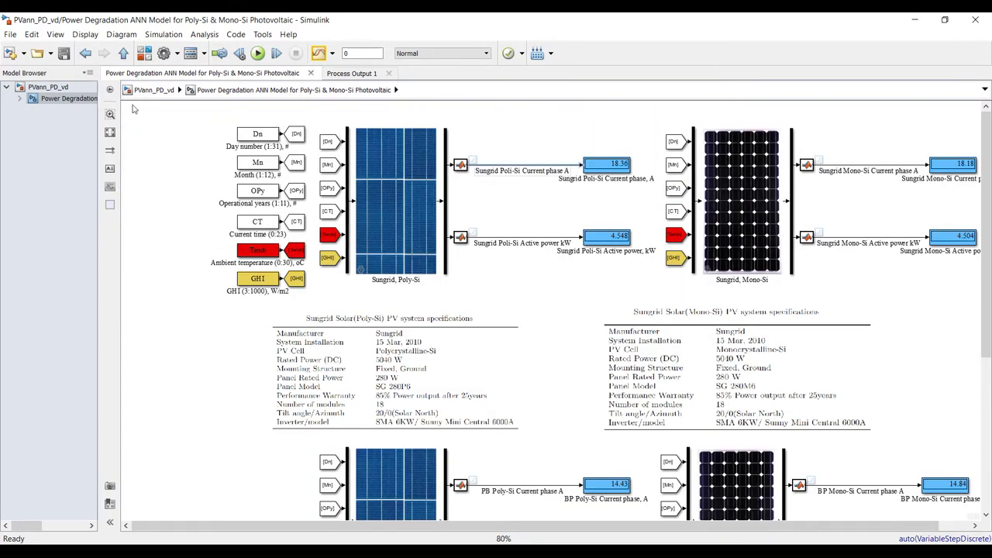
pyautogui.scroll(-3, 178, 140)
pyautogui.scroll(2, 194, 131)
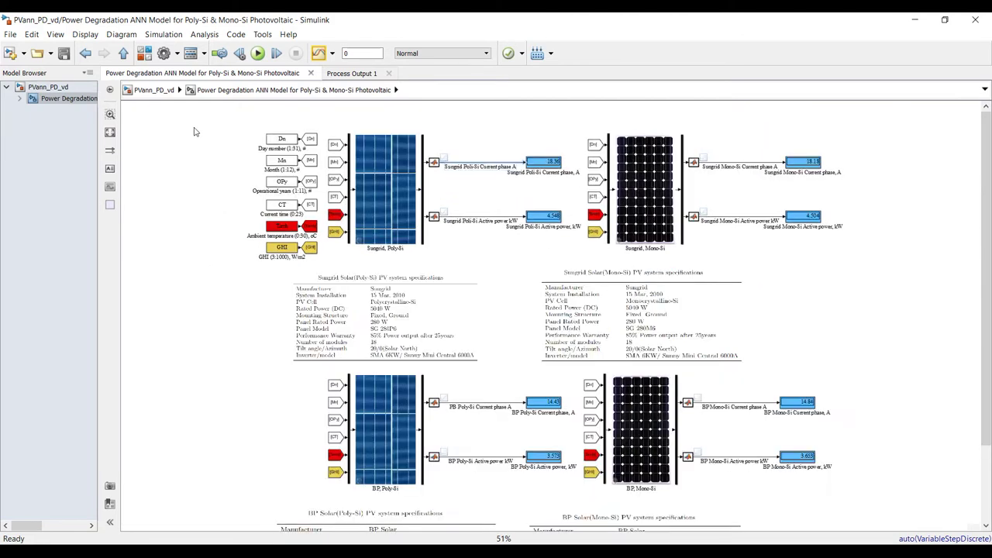
# - Set the simulation stop time to inf and save the PVann_PD_vd model
pyautogui.click(354, 52)
pyautogui.write('inf')
pyautogui.press('Return')
pyautogui.click(64, 53)
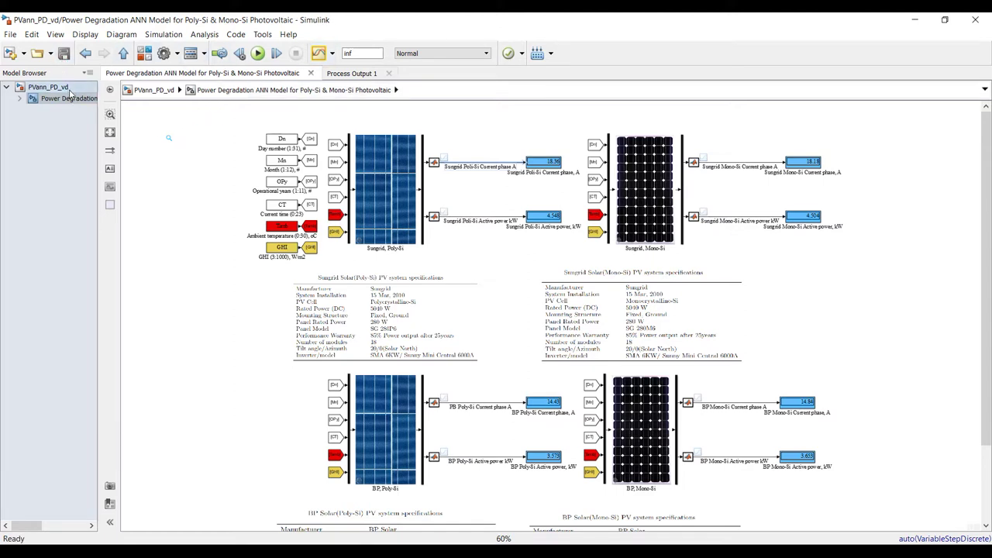
# - Go to the top level of PVann_PD_vd and reopen the Power Degradation subsystem
pyautogui.click(68, 87)
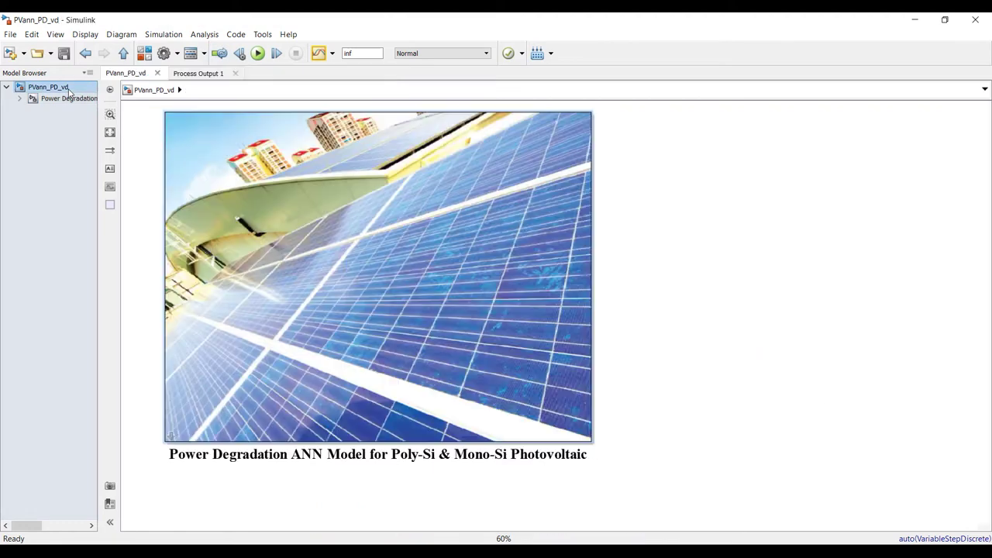
pyautogui.doubleClick(237, 189)
pyautogui.moveTo(281, 171); pyautogui.dragTo(551, 124)
pyautogui.click(87, 99)
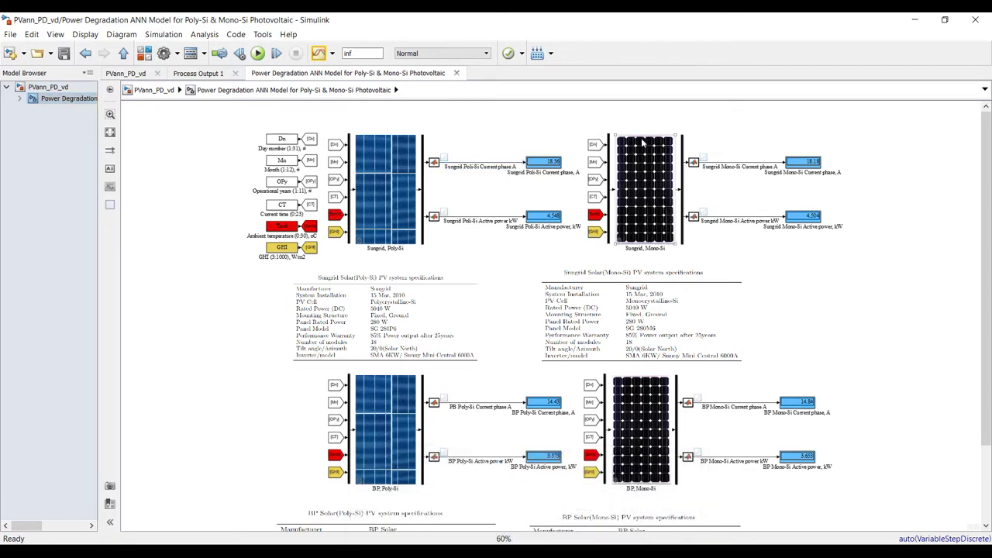
# - Examine the signal streaming setting of the Sungrid Poli-Si Current phase line and the outputs around the Sungrid panel blocks
pyautogui.scroll(3, 408, 168)
pyautogui.scroll(2, 380, 165)
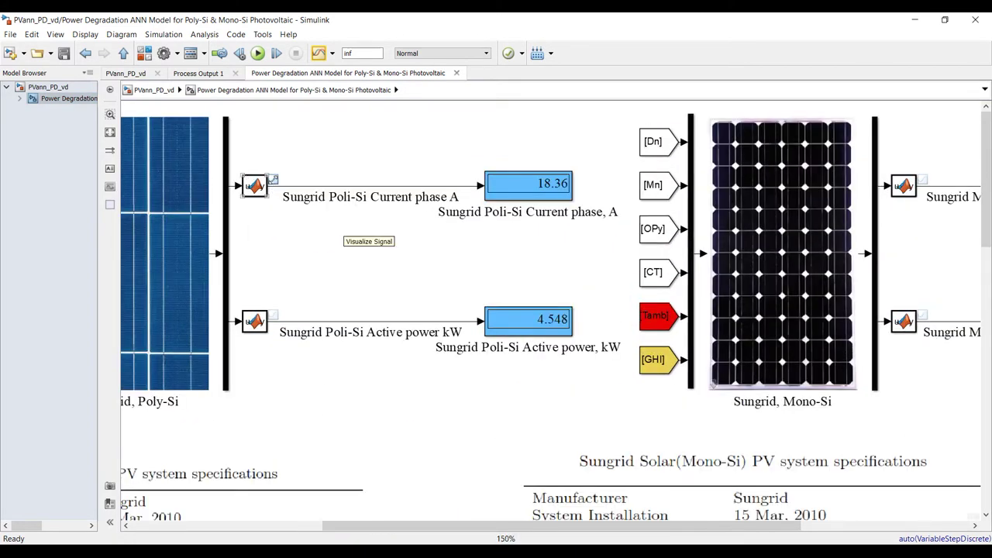
pyautogui.click(320, 191)
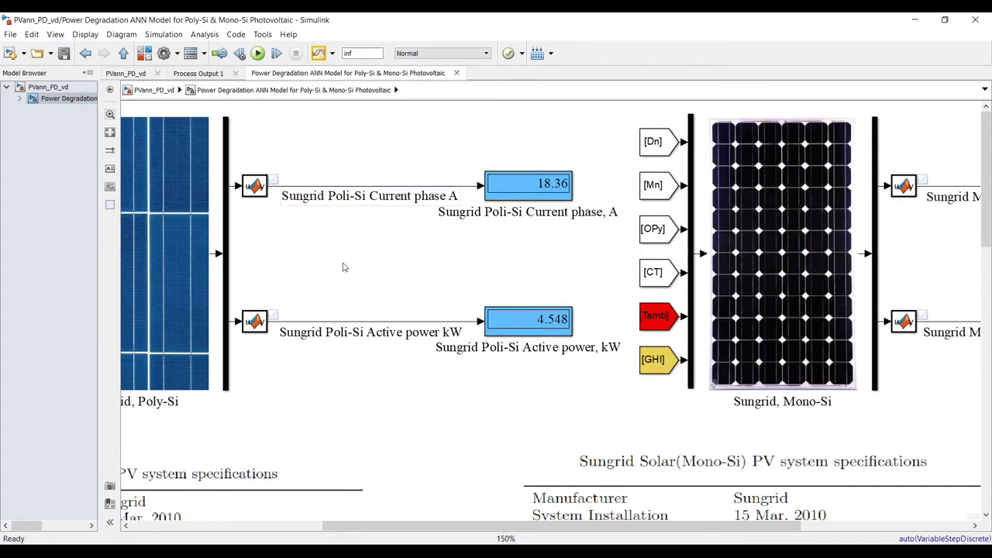
pyautogui.click(364, 186)
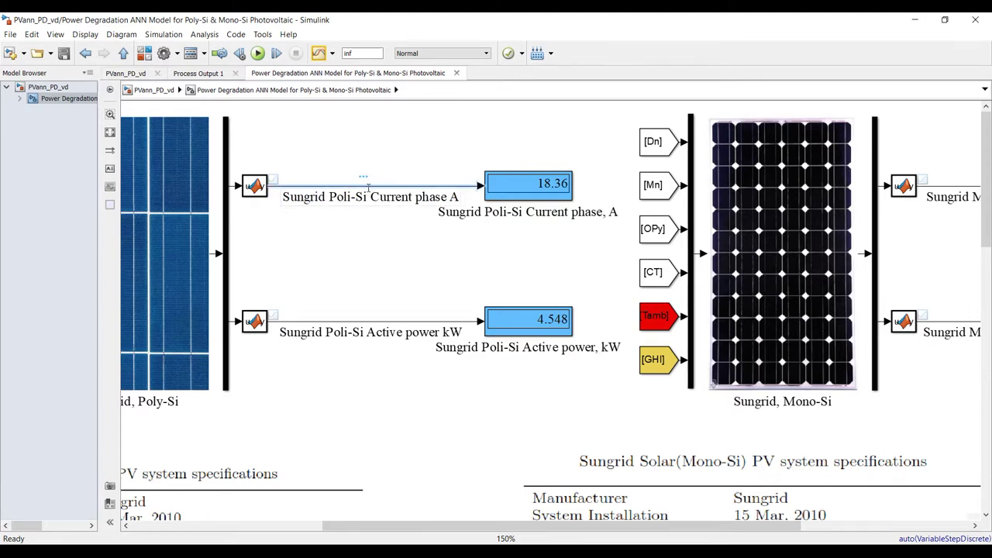
pyautogui.moveTo(363, 176)
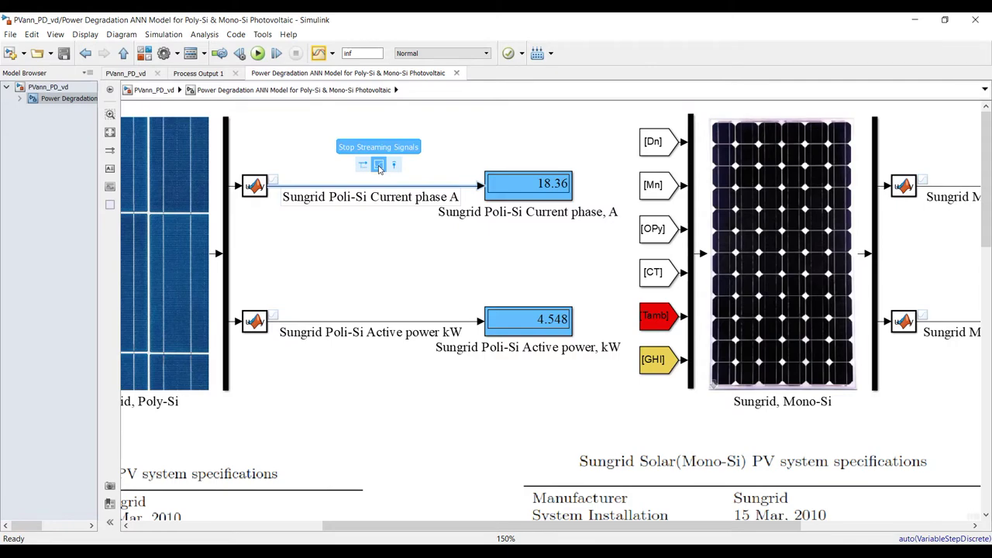
pyautogui.scroll(5, 372, 176)
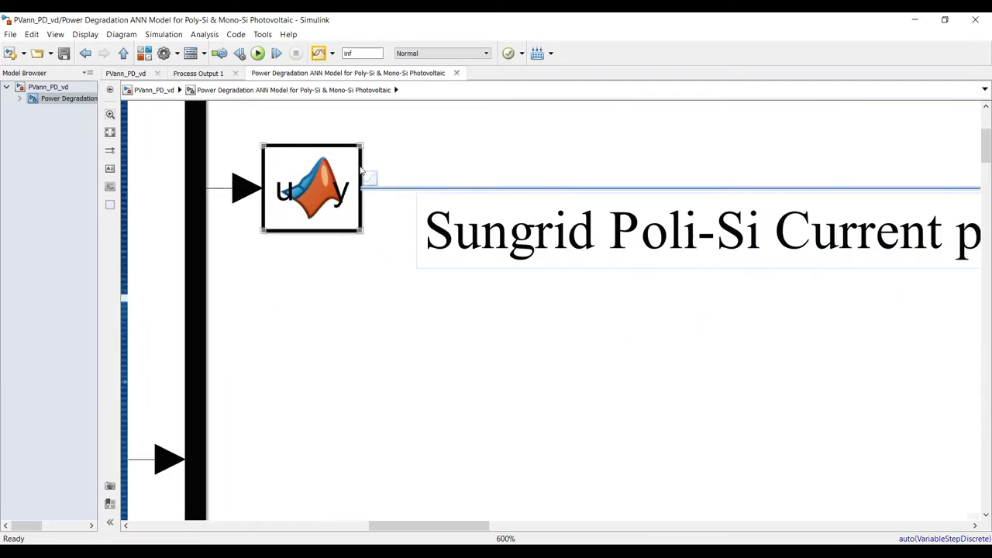
pyautogui.scroll(-10, 370, 180)
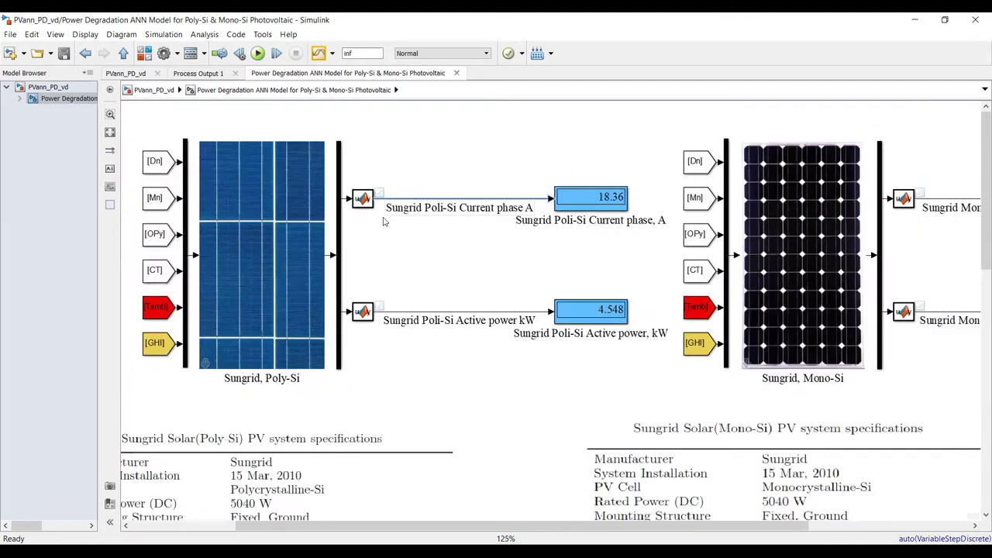
pyautogui.scroll(2, 382, 225)
pyautogui.scroll(-2, 405, 251)
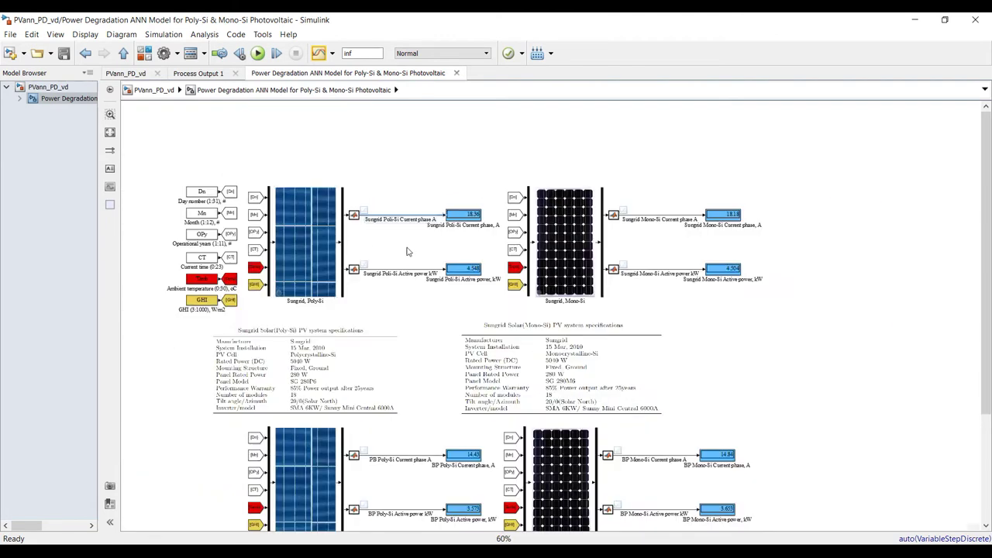
pyautogui.scroll(3, 675, 248)
pyautogui.click(471, 207)
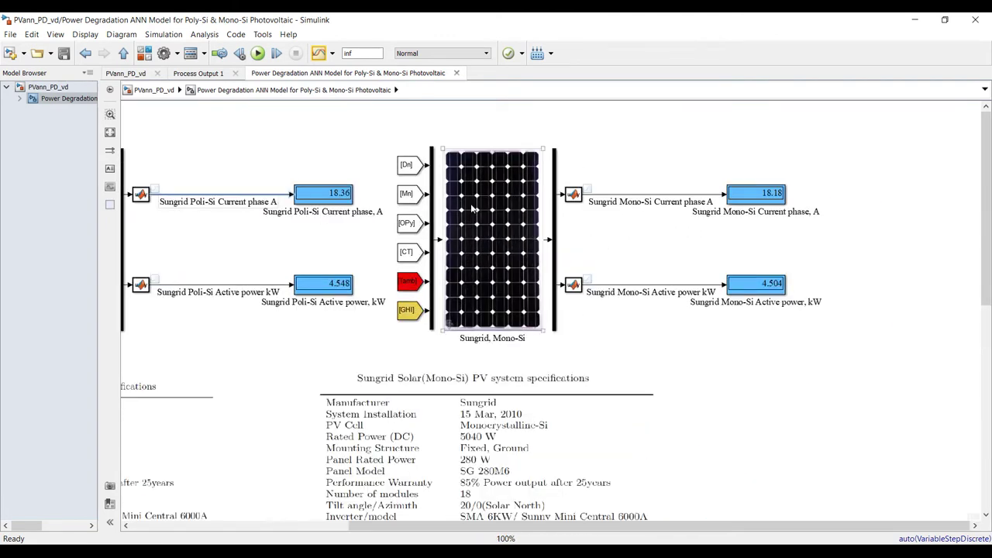
# - Start the simulation and vary the GHI operating condition while it runs, first raising and then lowering it
pyautogui.click(258, 53)
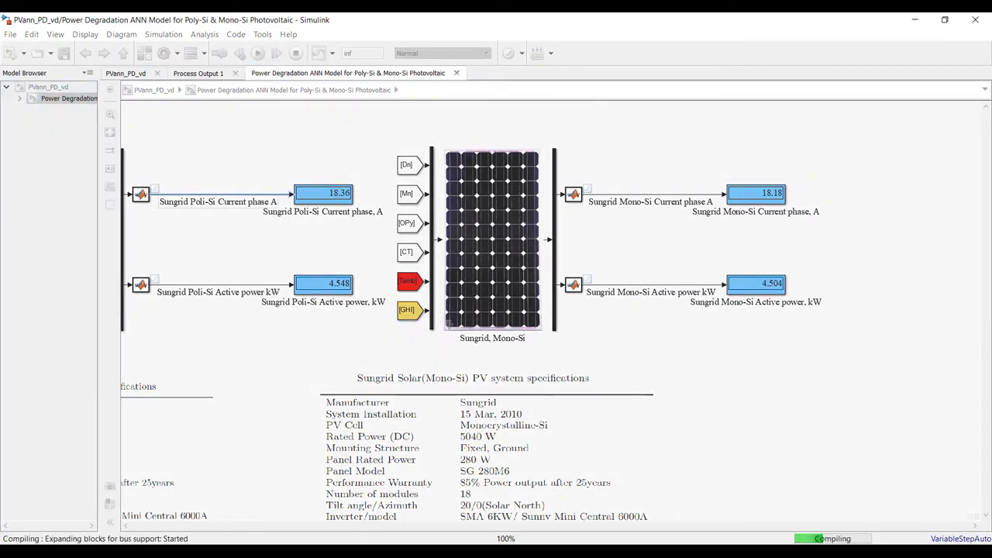
pyautogui.click(664, 490)
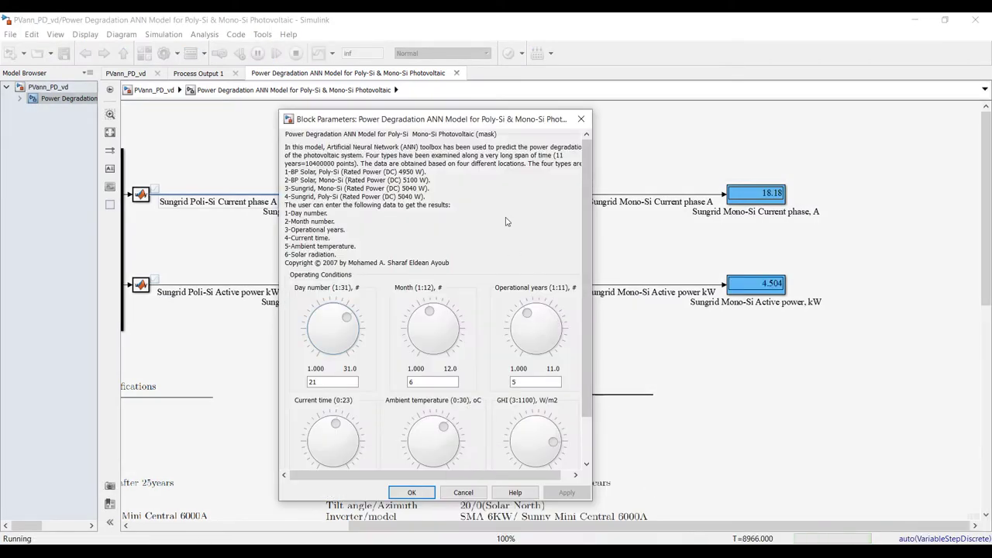
pyautogui.click(555, 446)
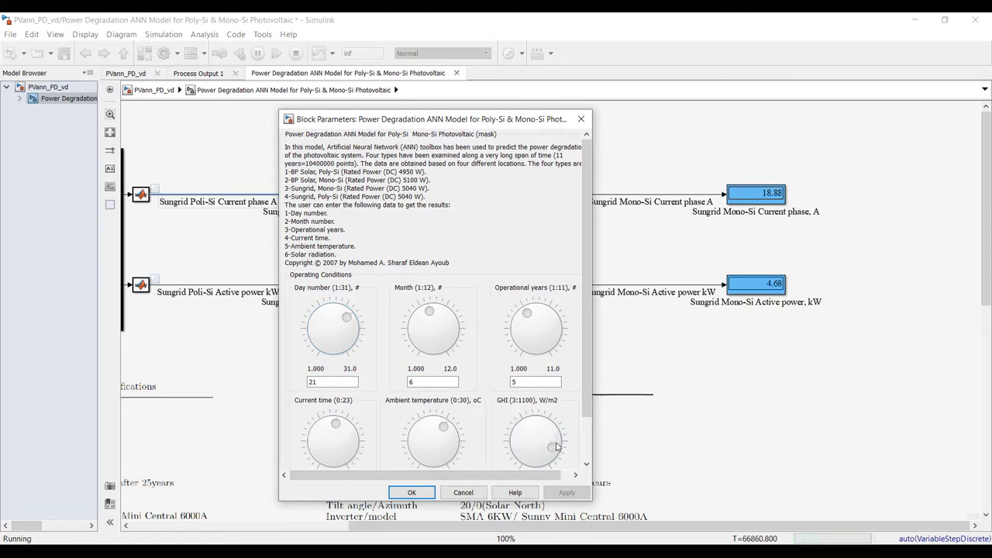
pyautogui.click(556, 447)
pyautogui.scroll(-1, 555, 446)
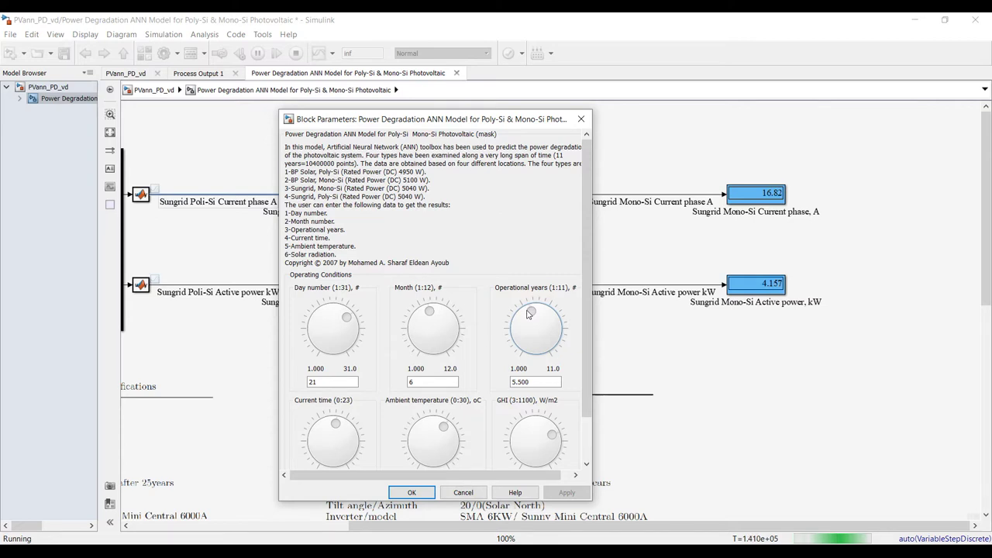
# - Raise the operational years gradually from 5.5 past 8.5 during the run and accept the block parameters
pyautogui.scroll(4, 527, 314)
pyautogui.scroll(2, 527, 314)
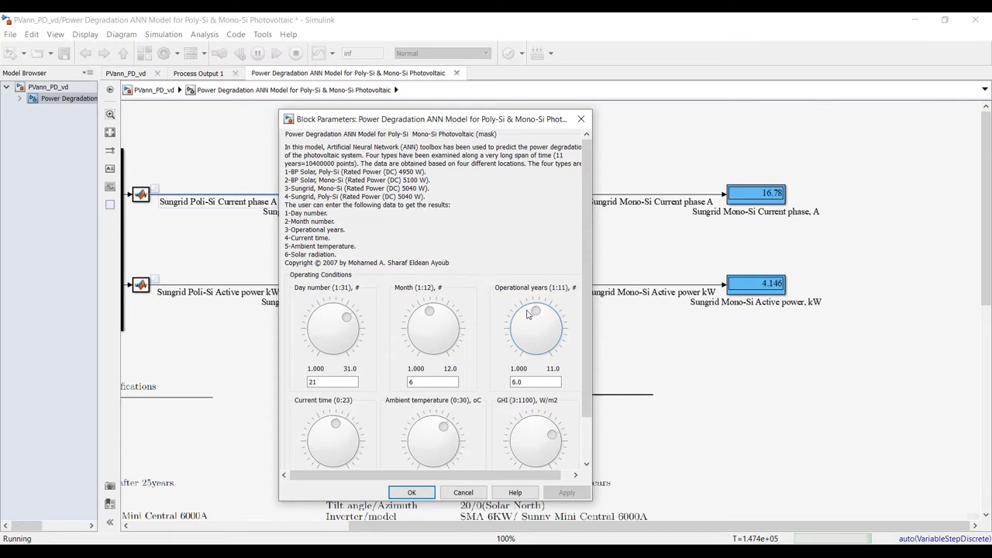
pyautogui.scroll(6, 527, 313)
pyautogui.scroll(7, 527, 314)
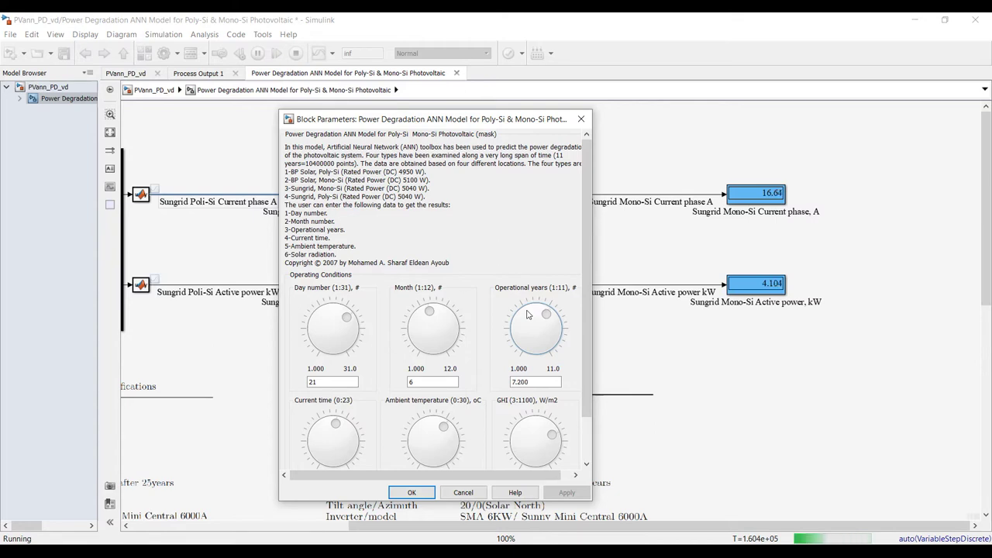
pyautogui.scroll(7, 527, 314)
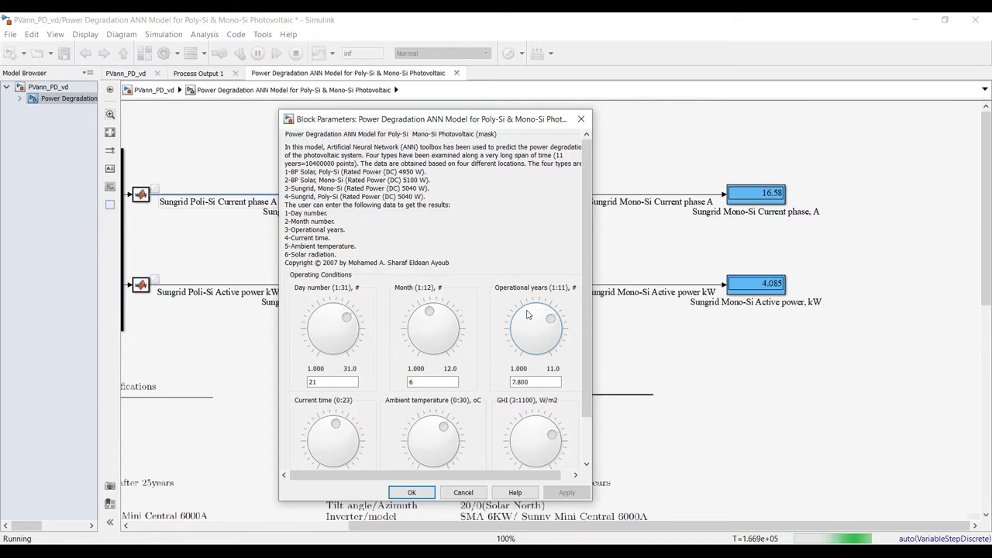
pyautogui.scroll(5, 527, 314)
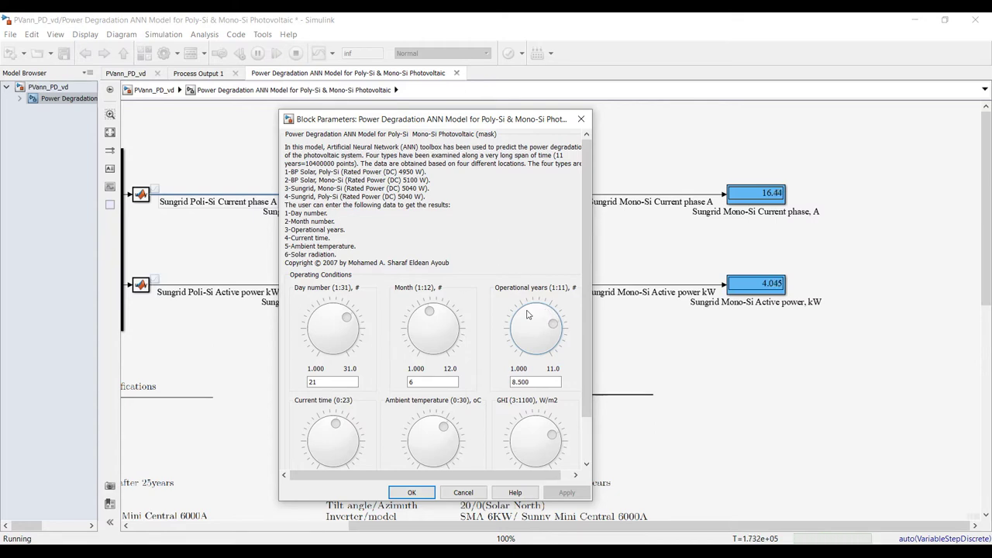
pyautogui.click(411, 492)
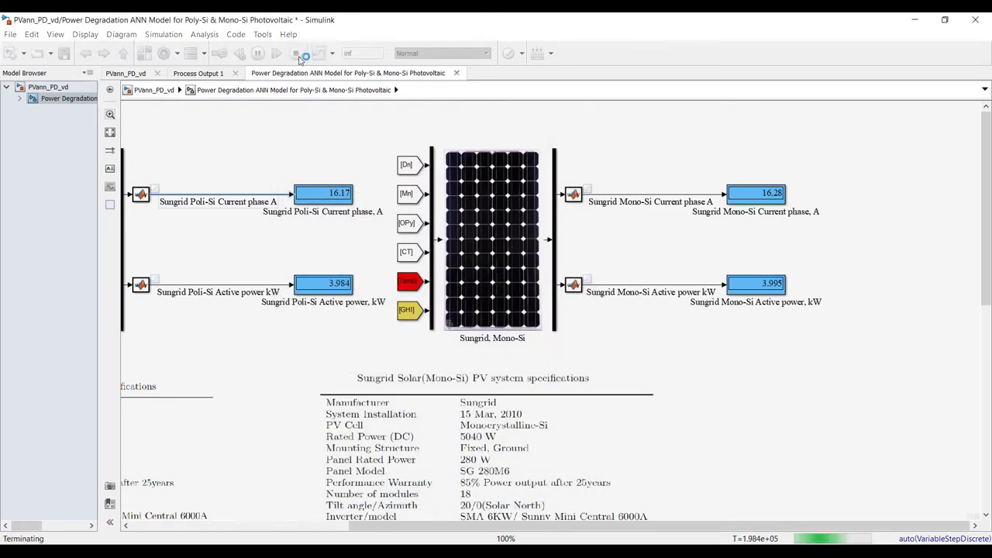
# - Stop the running simulation and save the PVann_PD_vd model
pyautogui.click(295, 53)
pyautogui.hotkey('ctrl', 's')
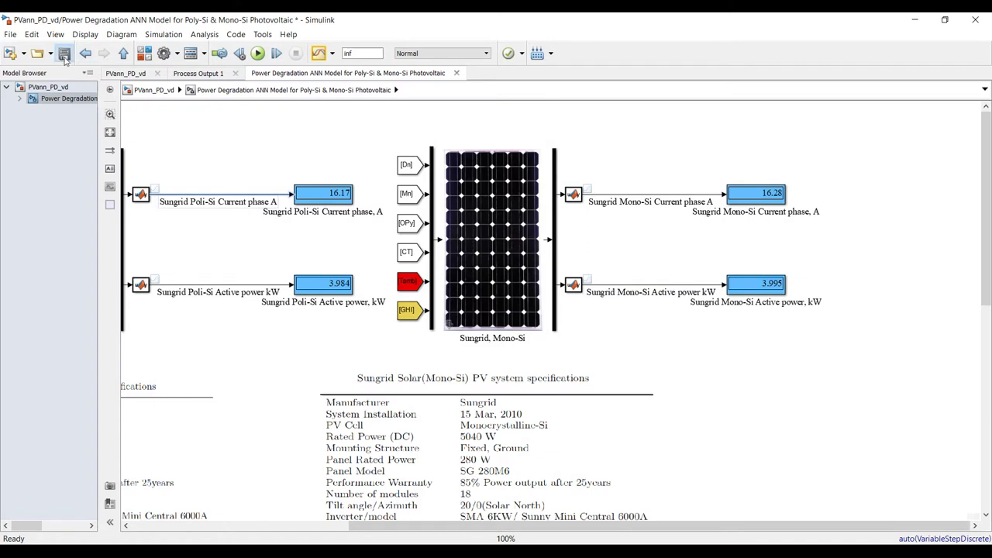
# - Open the Simulation Data Inspector, maximize it and widen the signal list so that the full signal names fit
pyautogui.click(317, 54)
pyautogui.click(318, 54)
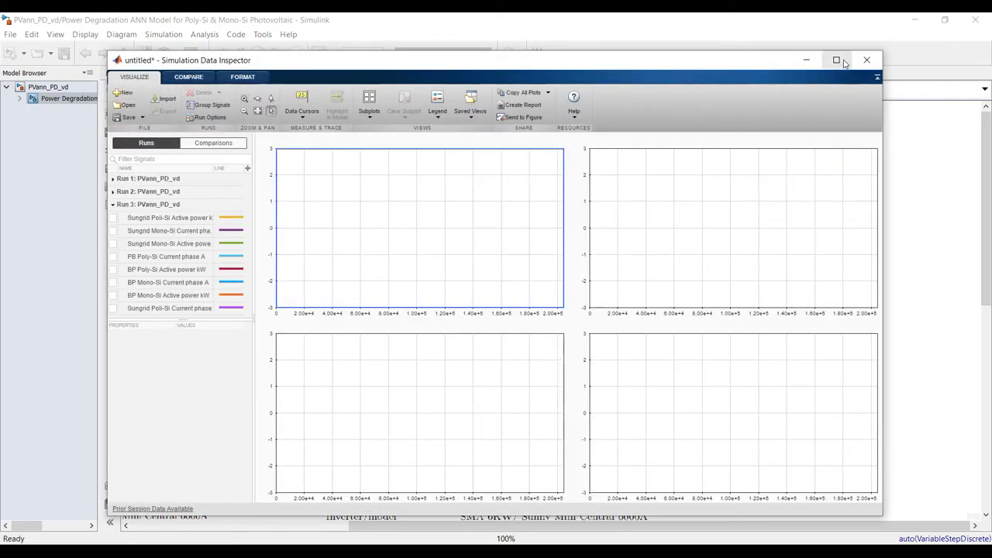
pyautogui.click(836, 60)
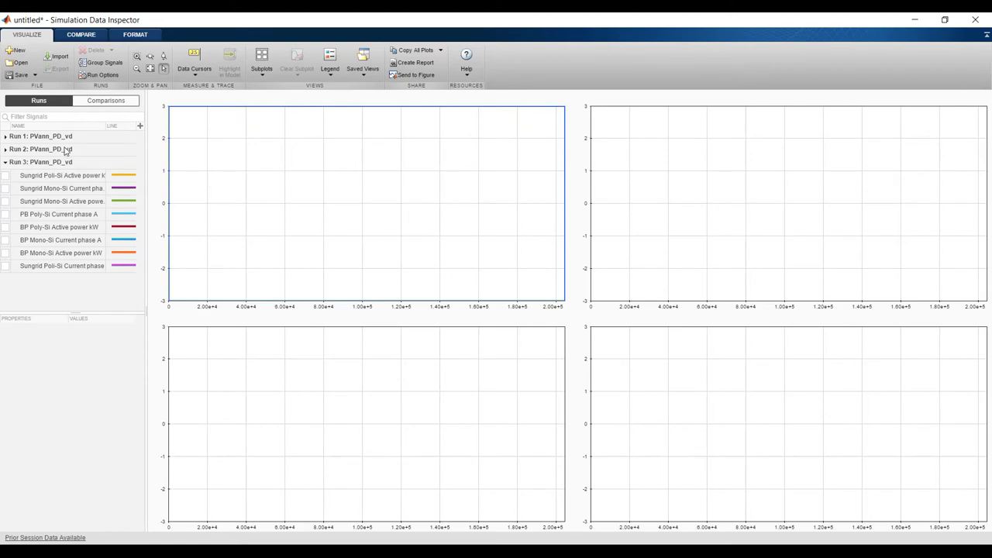
pyautogui.moveTo(146, 163); pyautogui.dragTo(189, 163)
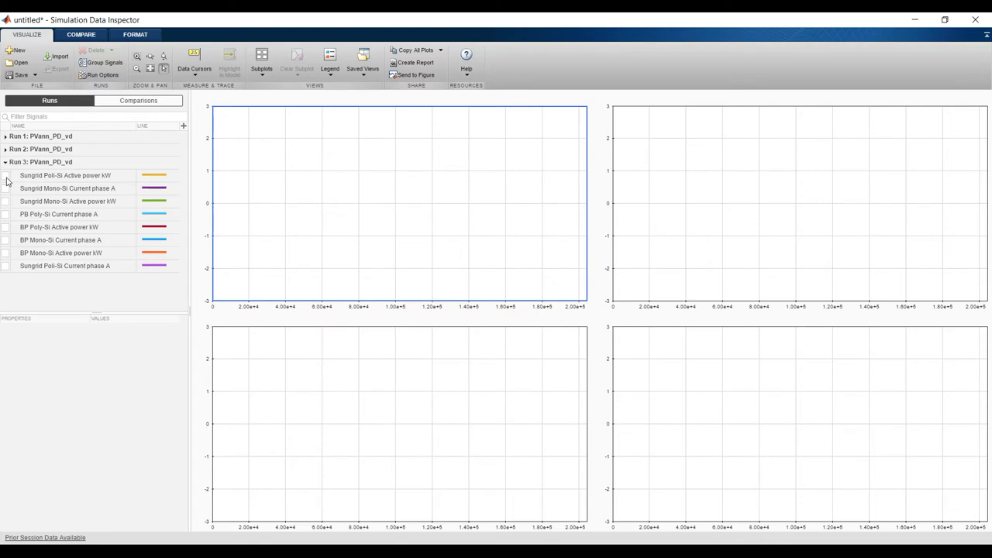
# - Plot Sungrid Poli-Si Active power and Sungrid Mono-Si Current phase from Run 3 in the upper-left subplot
pyautogui.click(5, 176)
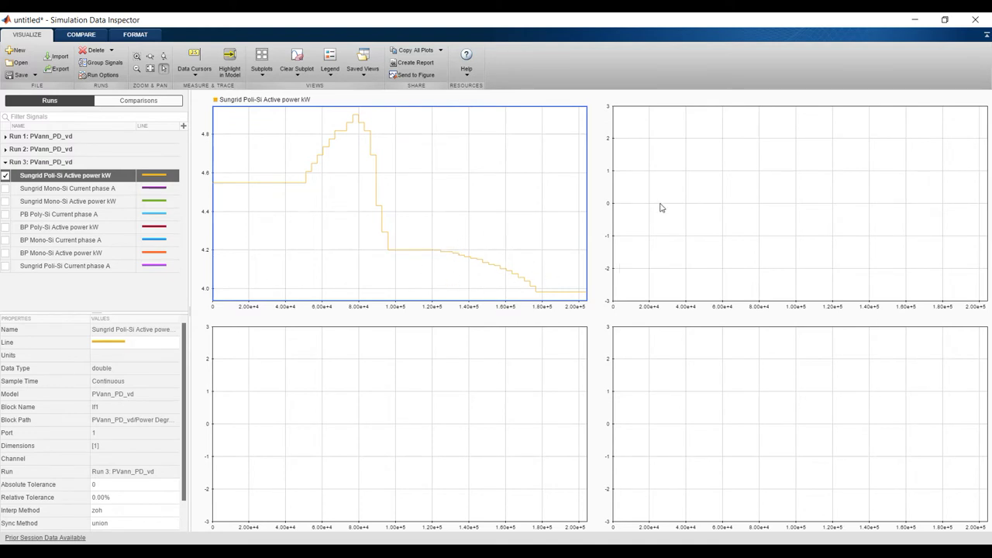
pyautogui.click(5, 189)
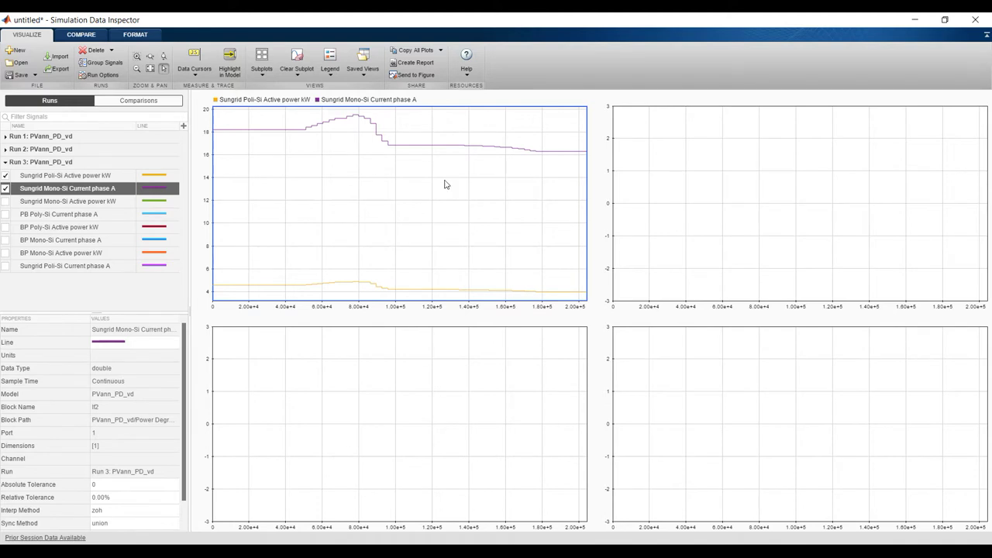
# - Plot PB Poly-Si Current phase and BP Poly-Si Active power in the upper-right subplot, and BP Mono-Si Active power in the lower-left one
pyautogui.click(723, 193)
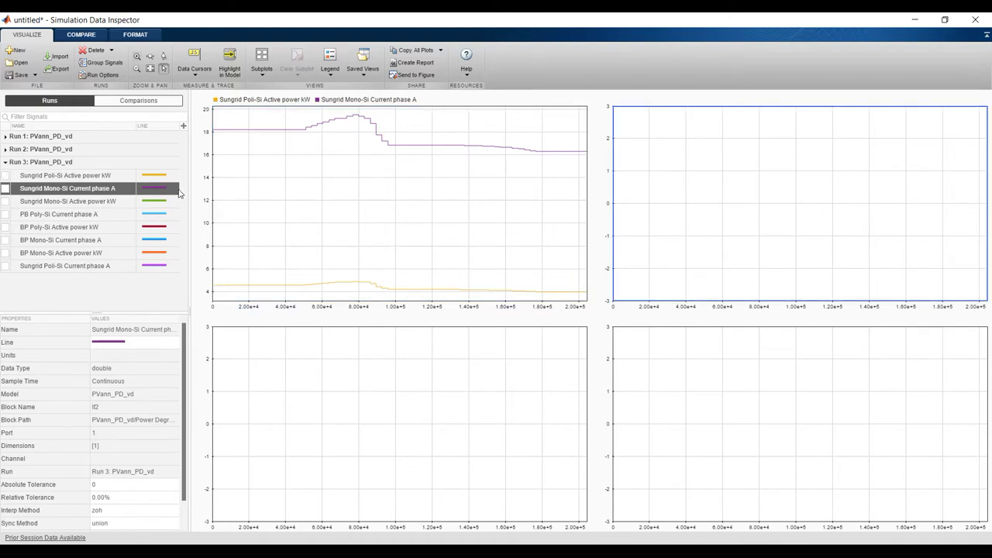
pyautogui.click(6, 216)
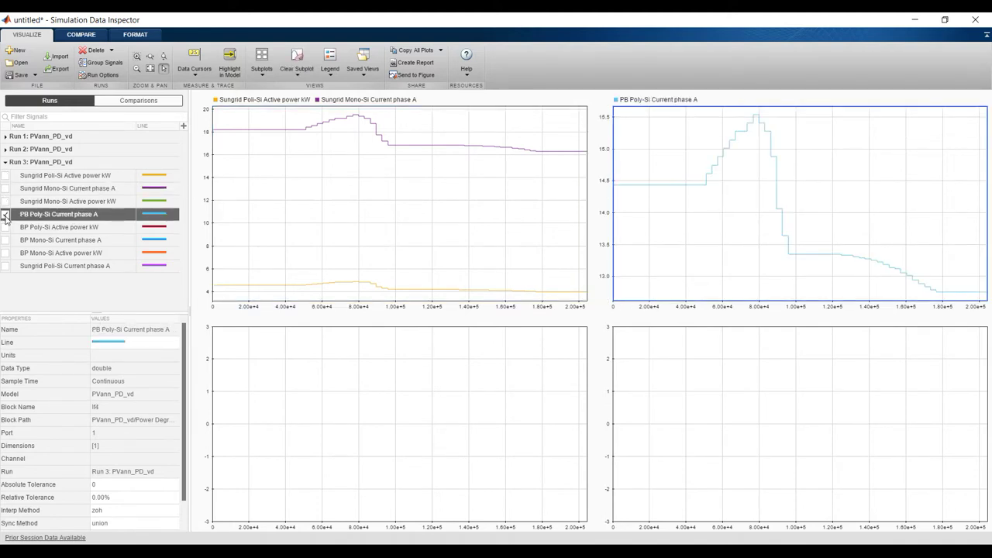
pyautogui.click(6, 228)
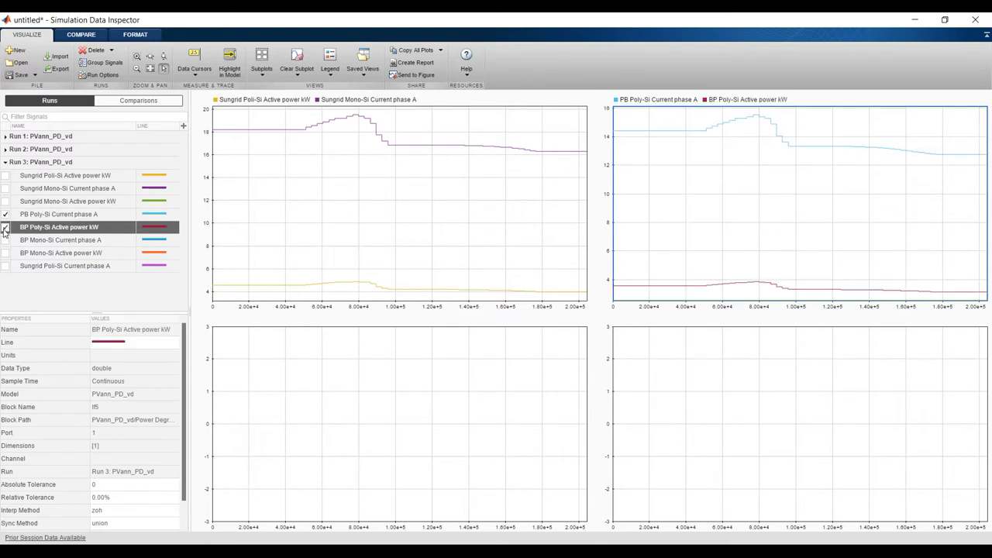
pyautogui.click(379, 445)
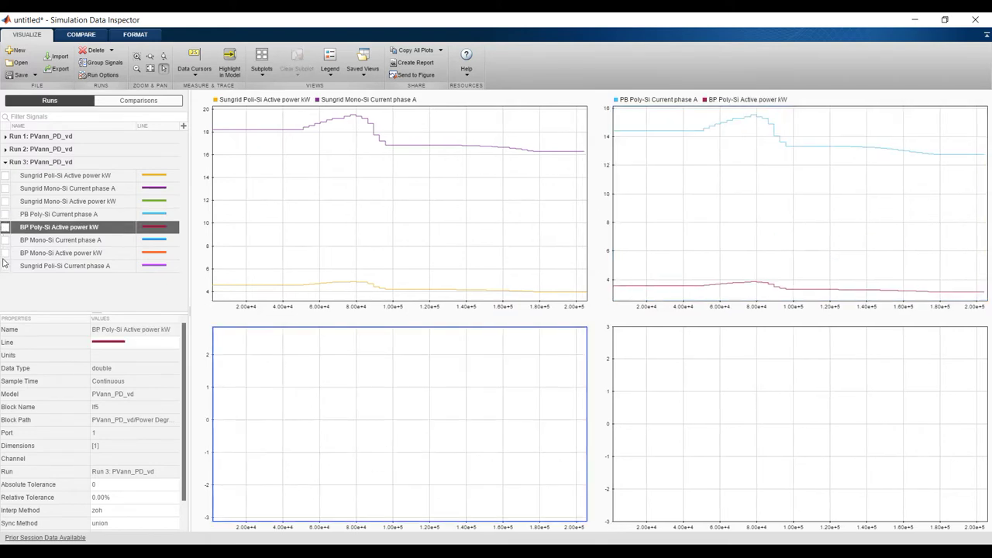
pyautogui.click(5, 253)
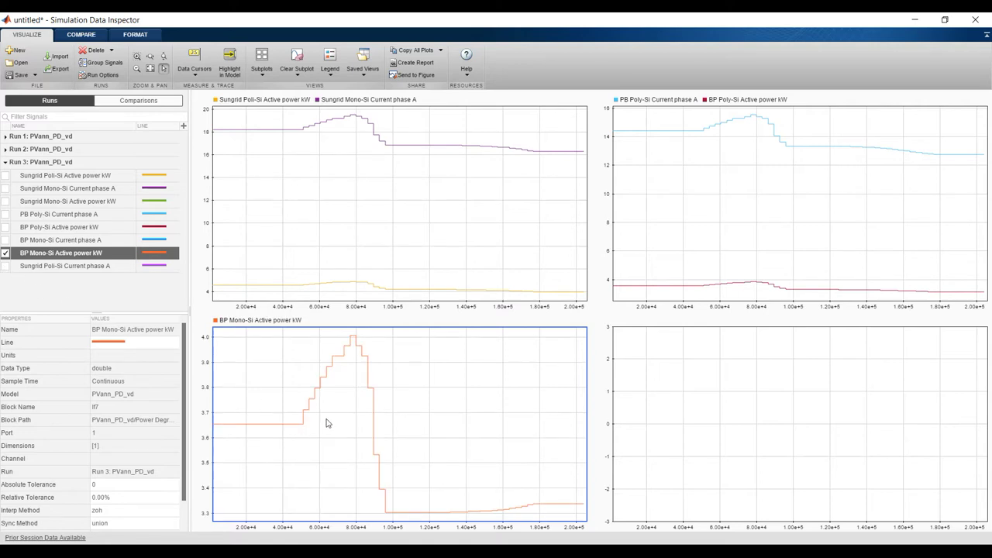
# - Delete all runs and signals from the Simulation Data Inspector
pyautogui.click(111, 51)
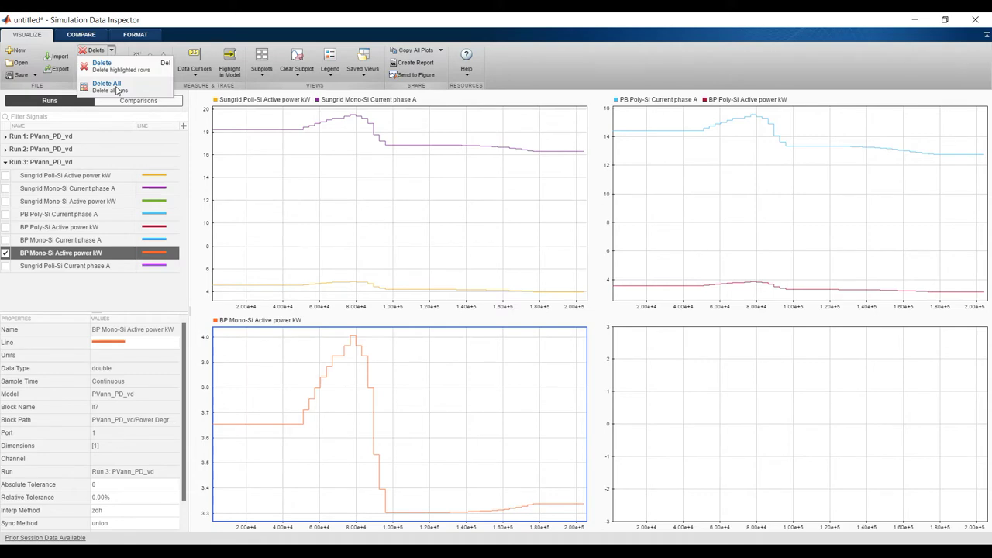
pyautogui.click(117, 91)
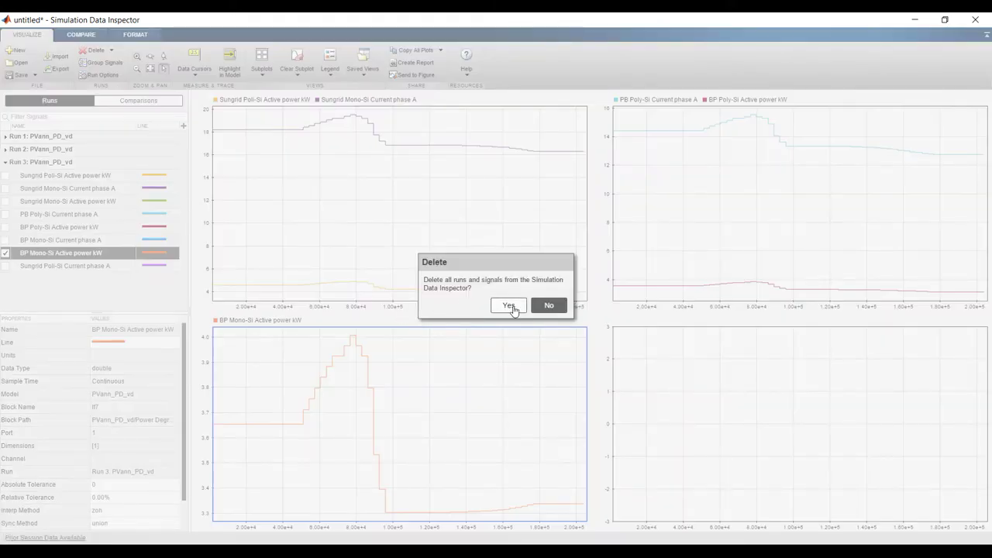
pyautogui.click(508, 307)
# - Set the subplot layout to two rows by three columns and close the Simulation Data Inspector
pyautogui.click(261, 58)
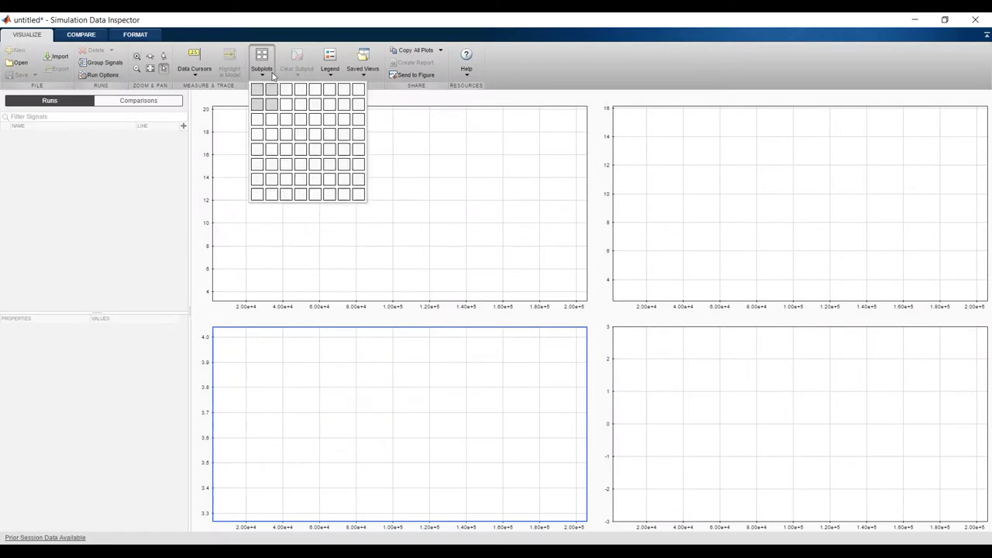
pyautogui.click(291, 109)
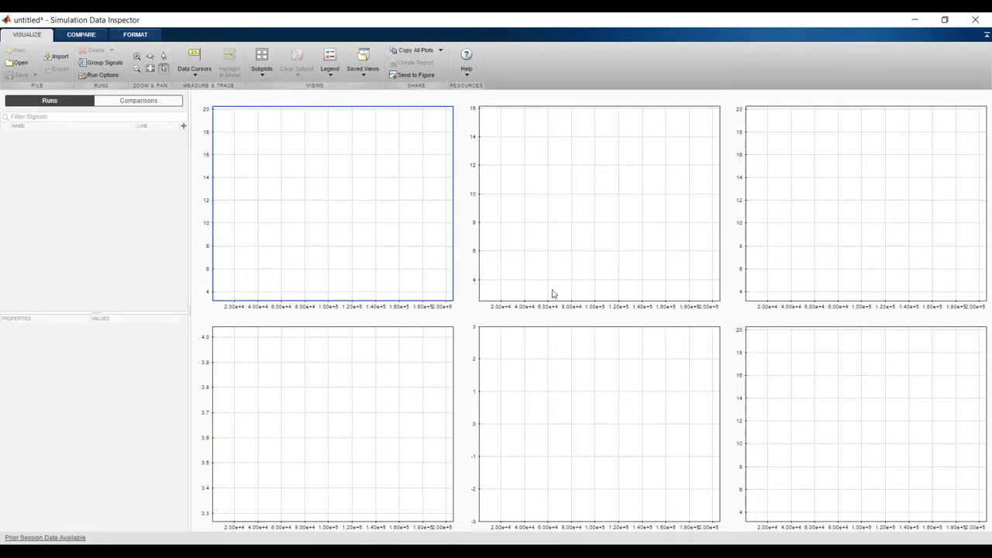
pyautogui.click(974, 20)
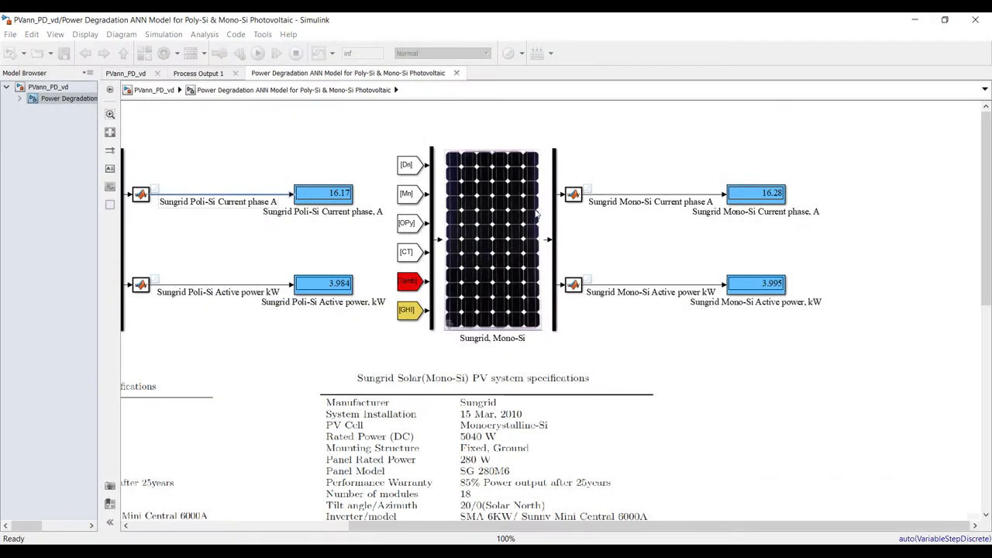
# - Configure the model's simulation time to start at 1 and stop at 11
pyautogui.click(110, 133)
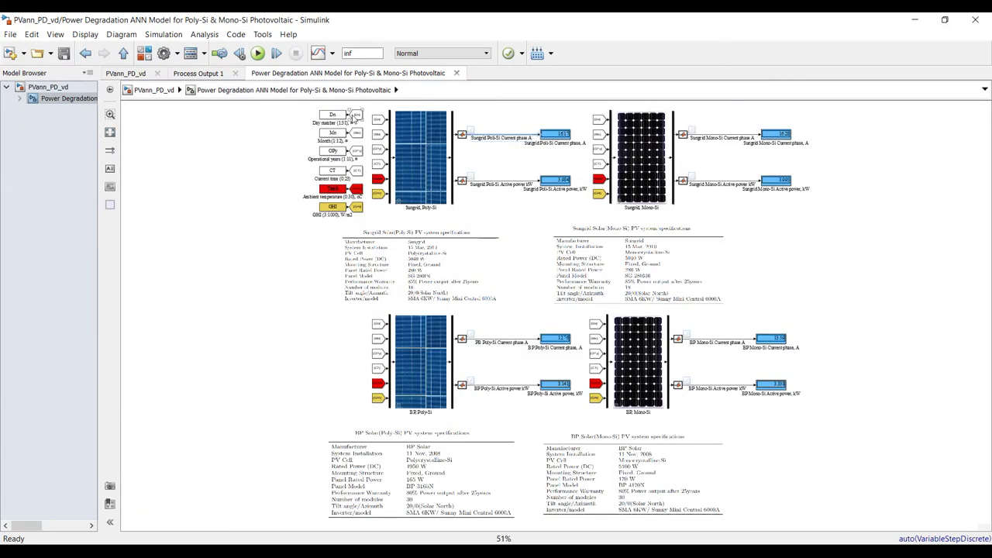
pyautogui.scroll(5, 353, 115)
pyautogui.scroll(-3, 341, 124)
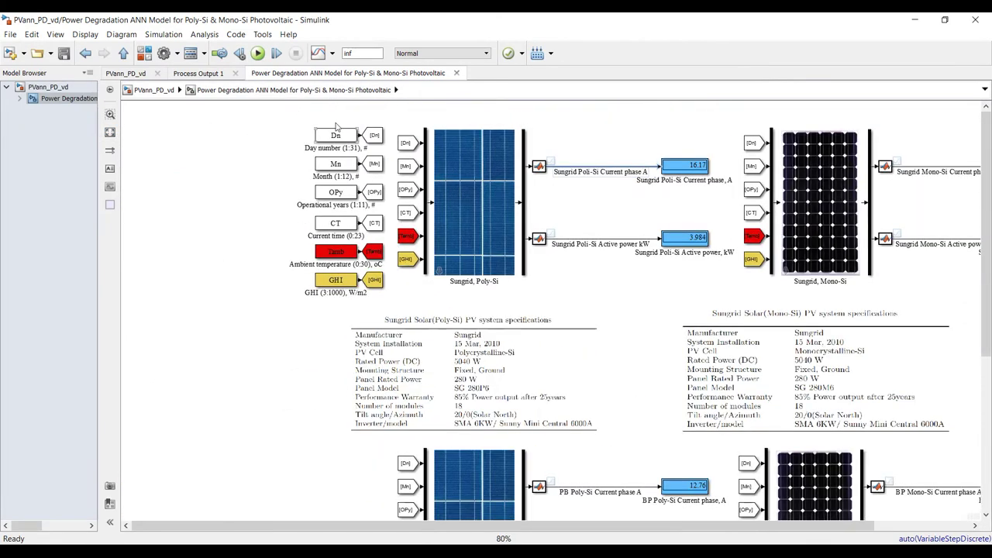
pyautogui.scroll(2, 337, 126)
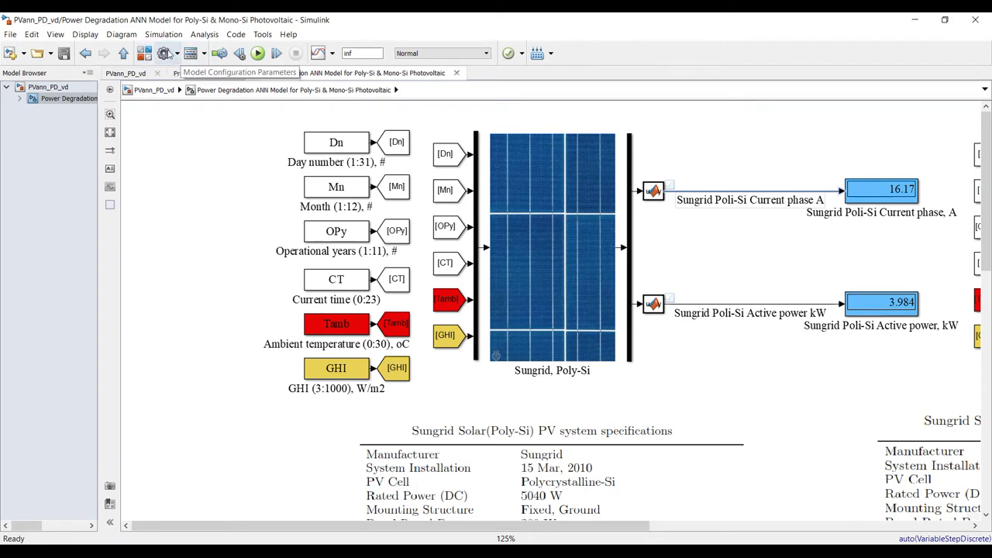
pyautogui.click(165, 53)
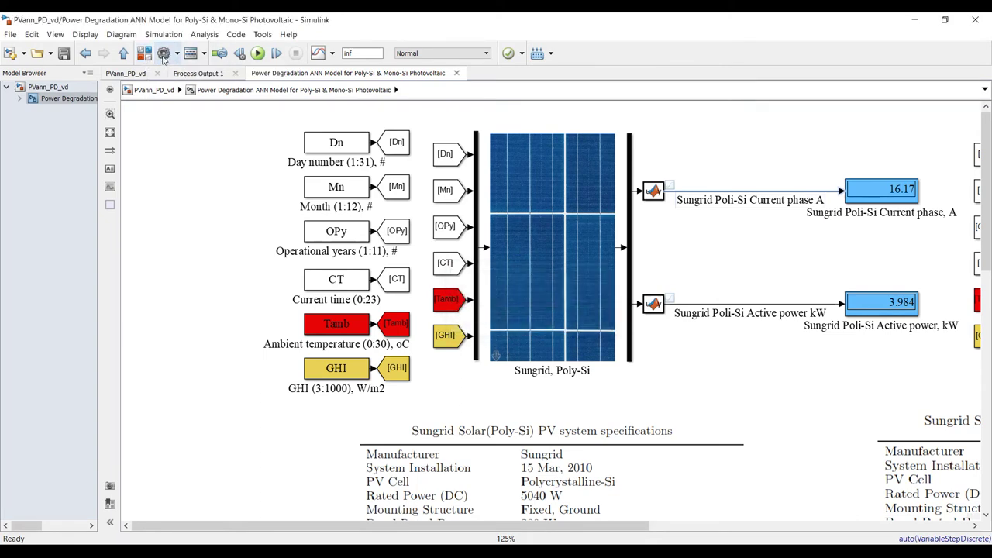
pyautogui.click(164, 54)
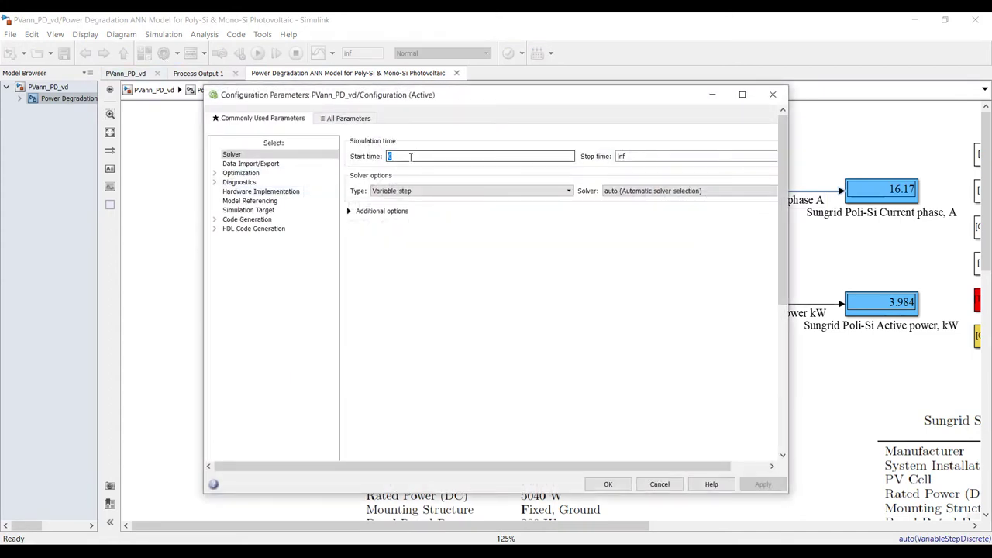
pyautogui.write('1')
pyautogui.doubleClick(642, 155)
pyautogui.write('11')
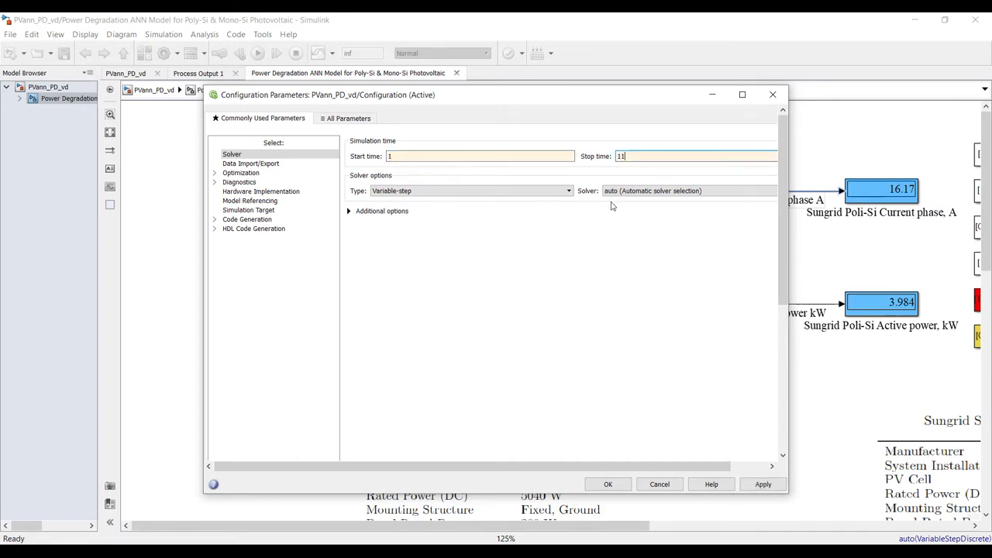
pyautogui.click(761, 484)
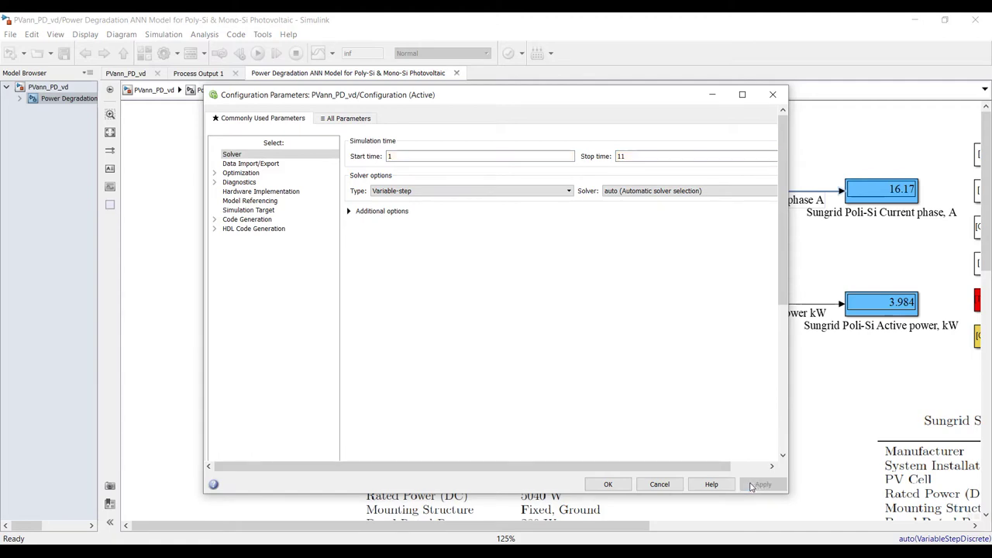
pyautogui.click(607, 484)
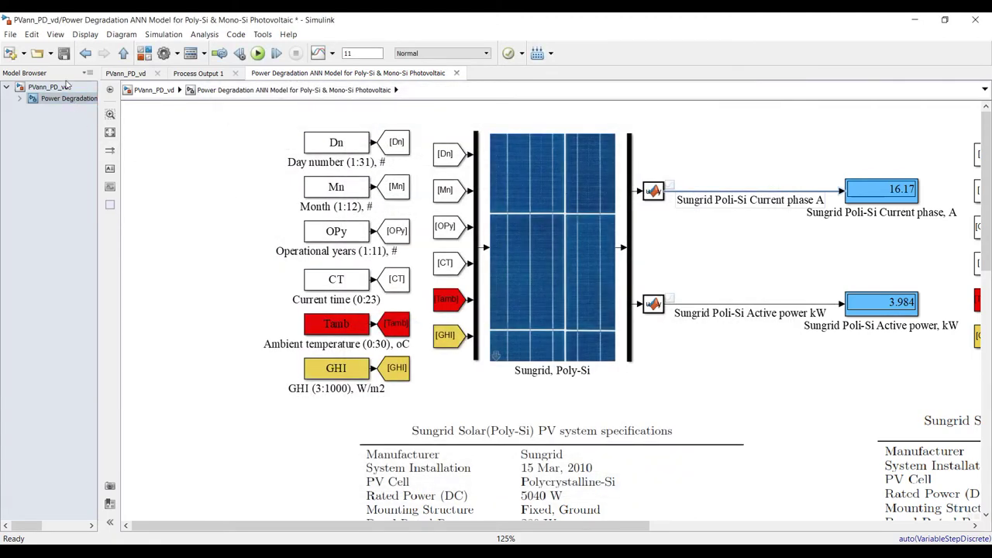
# - Open the block parameters of the top-level Power Degradation ANN block and set the month to 7
pyautogui.click(67, 87)
pyautogui.doubleClick(418, 249)
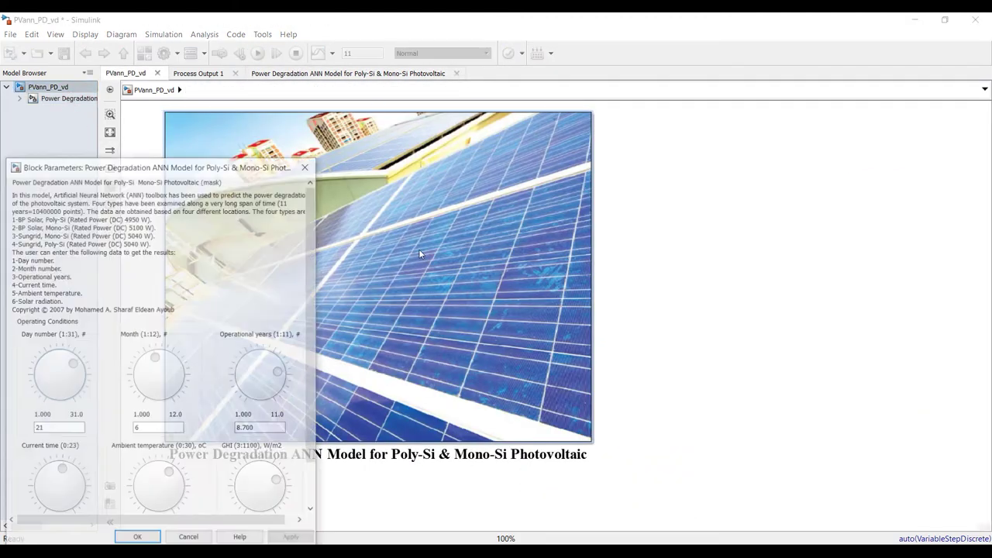
pyautogui.moveTo(222, 169); pyautogui.dragTo(631, 70)
pyautogui.scroll(-2, 721, 233)
pyautogui.click(556, 279)
pyautogui.doubleClick(456, 277)
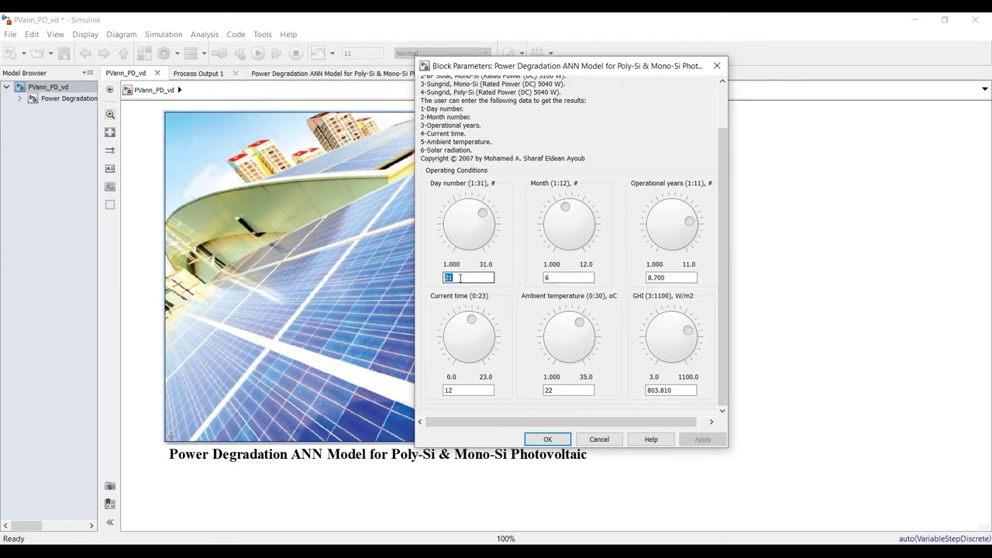
pyautogui.doubleClick(562, 276)
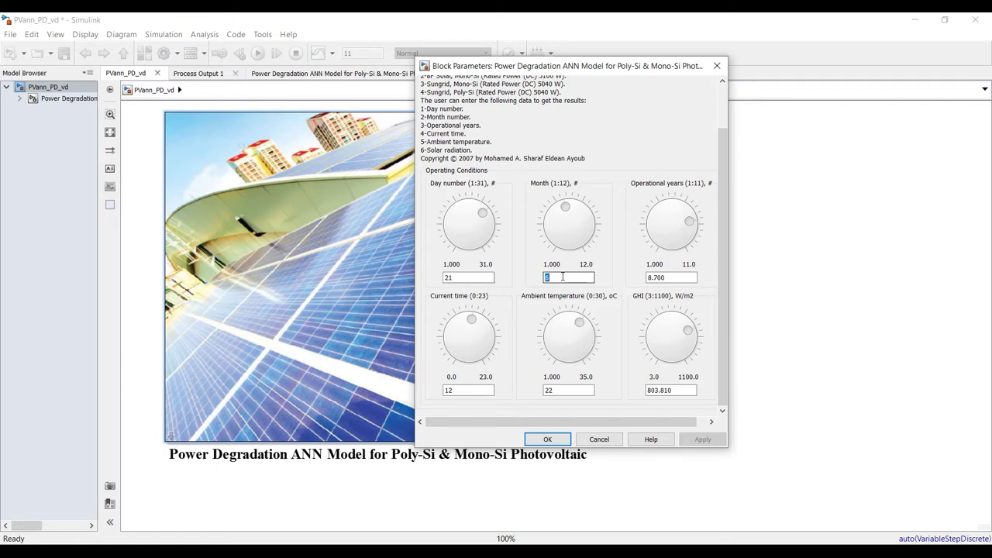
pyautogui.write('7')
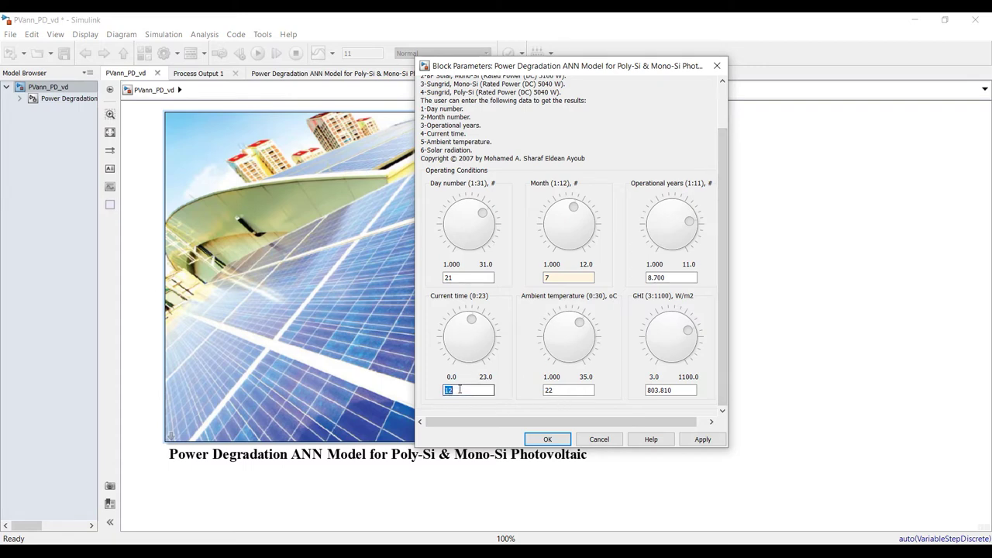
# - Set the ambient temperature to 25 °C and GHI to 1000 W/m2, and apply the block parameters
pyautogui.doubleClick(570, 391)
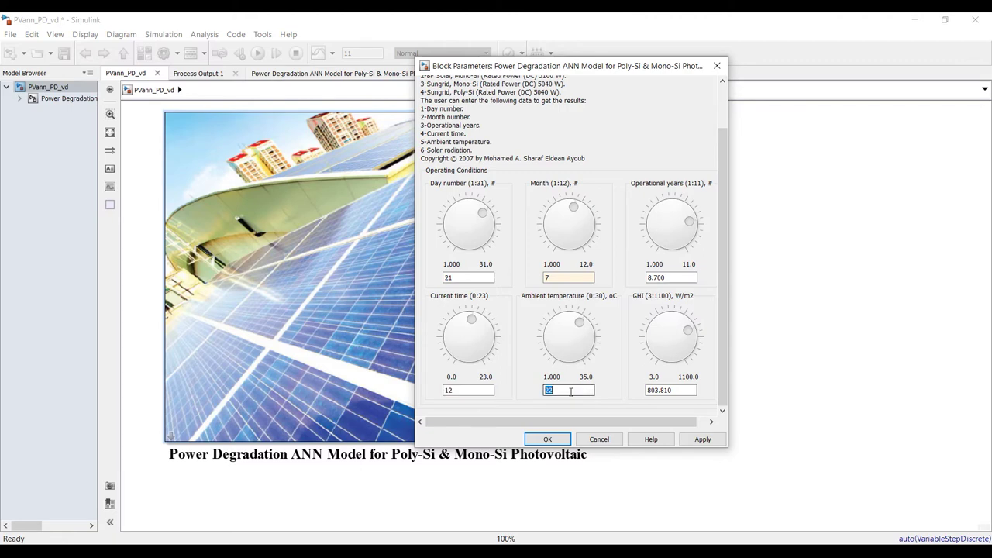
pyautogui.write('2')
pyautogui.doubleClick(683, 389)
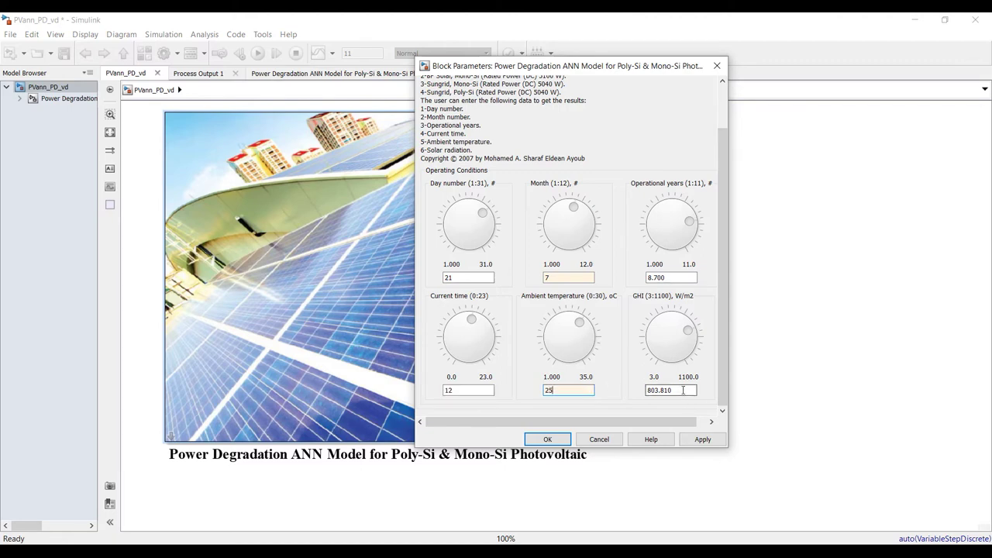
pyautogui.write('1000')
pyautogui.click(701, 439)
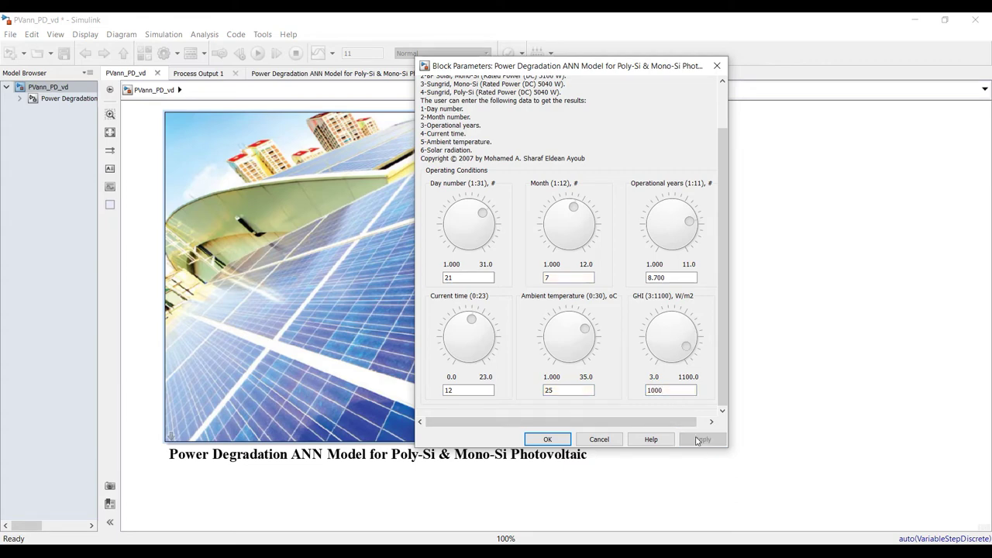
pyautogui.click(546, 440)
# - Add a Clock block from the Simulink Sources library to the Power Degradation subsystem, beside the Dn and Mn input blocks
pyautogui.click(81, 99)
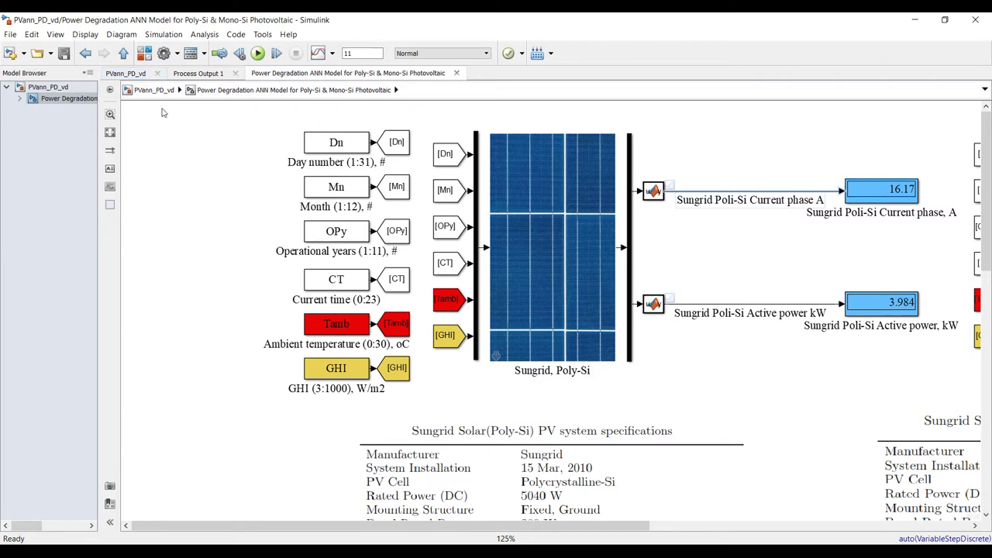
pyautogui.click(144, 54)
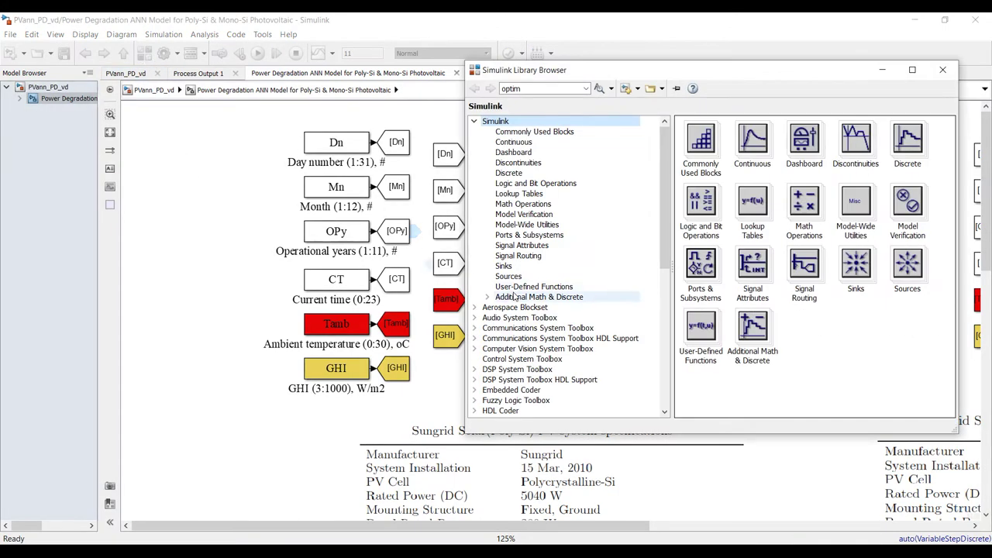
pyautogui.click(514, 277)
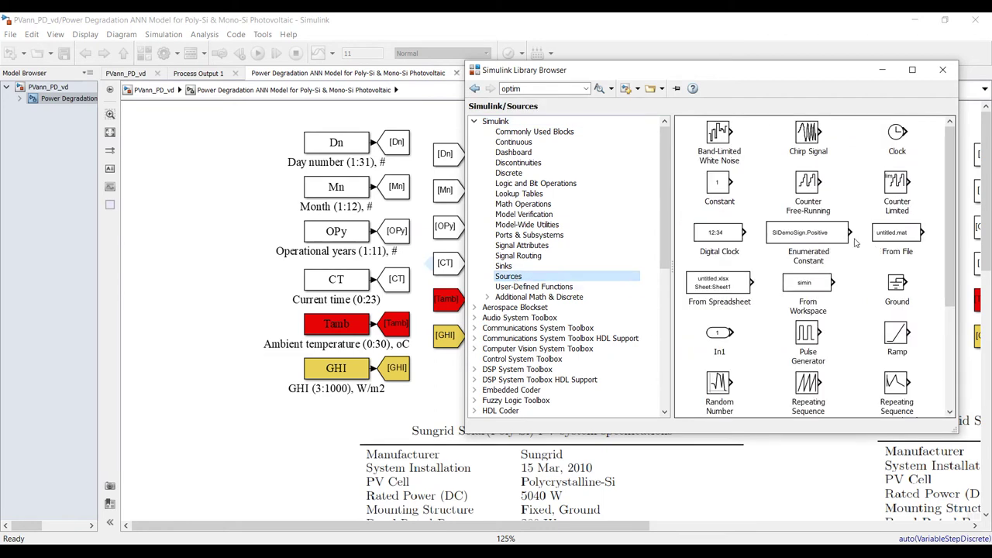
pyautogui.moveTo(897, 132); pyautogui.dragTo(738, 183)
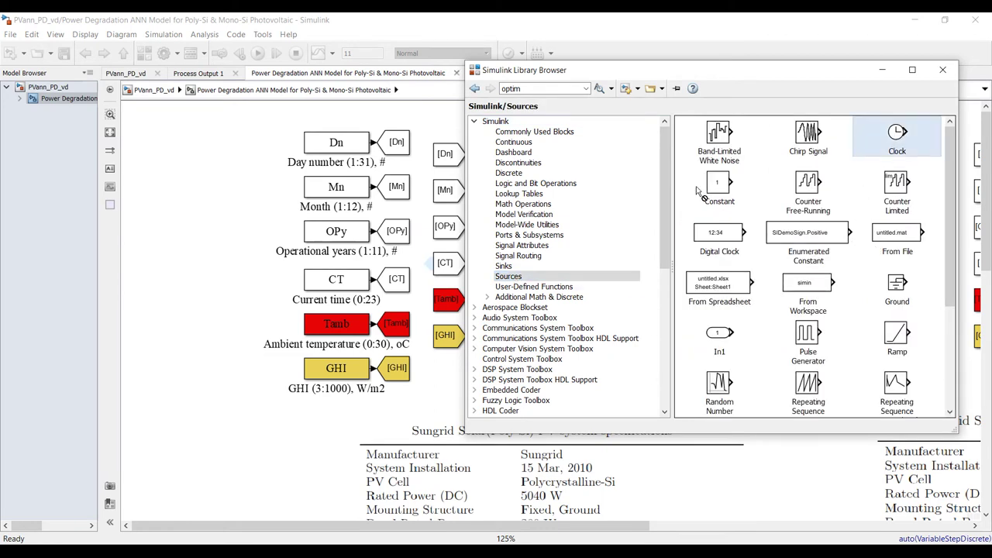
pyautogui.moveTo(206, 215); pyautogui.dragTo(257, 186)
pyautogui.moveTo(284, 261); pyautogui.dragTo(220, 171)
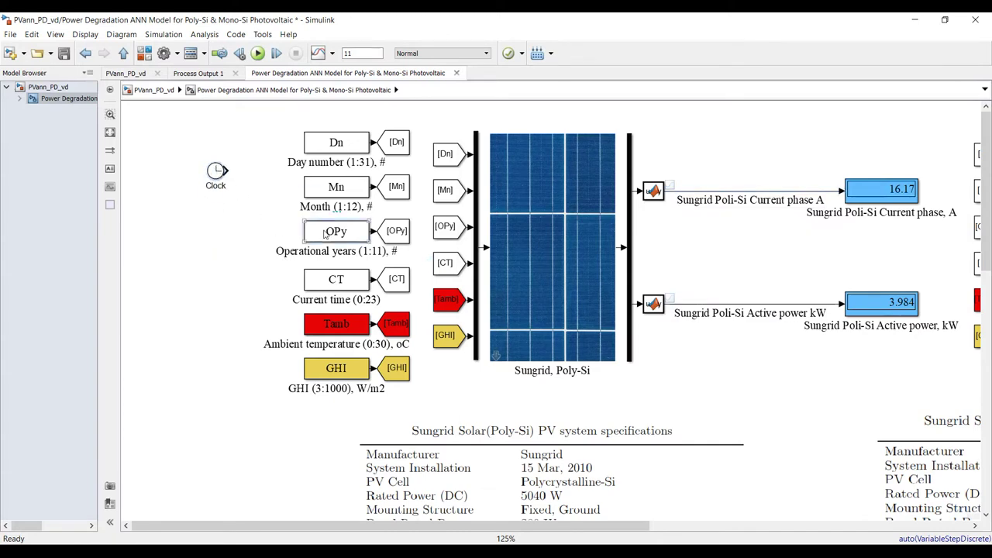
# - Detach the OPy operational years block from its [OPy] Goto tag and place it below the Clock
pyautogui.click(326, 235)
pyautogui.press('Delete')
pyautogui.hotkey('ctrl', 'v')
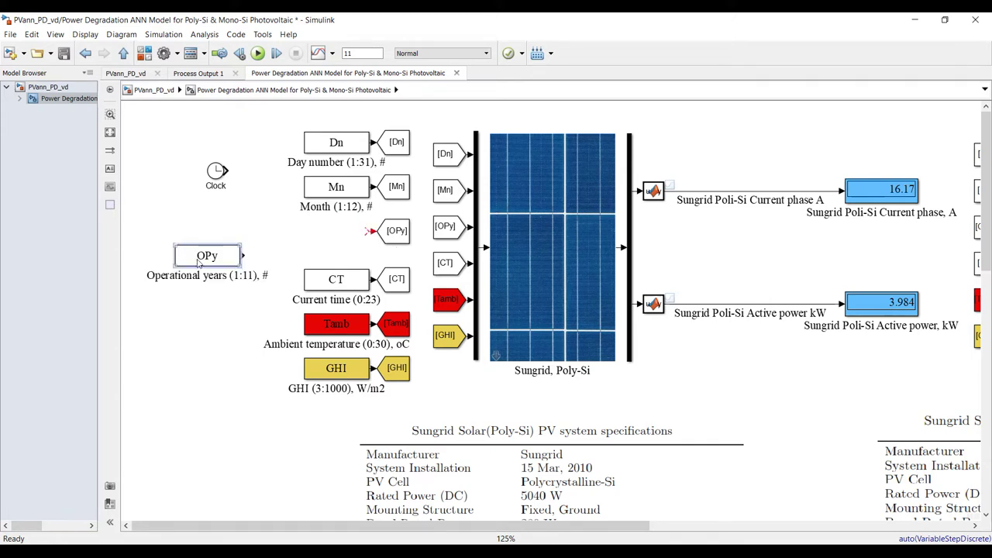
pyautogui.scroll(3, 200, 243)
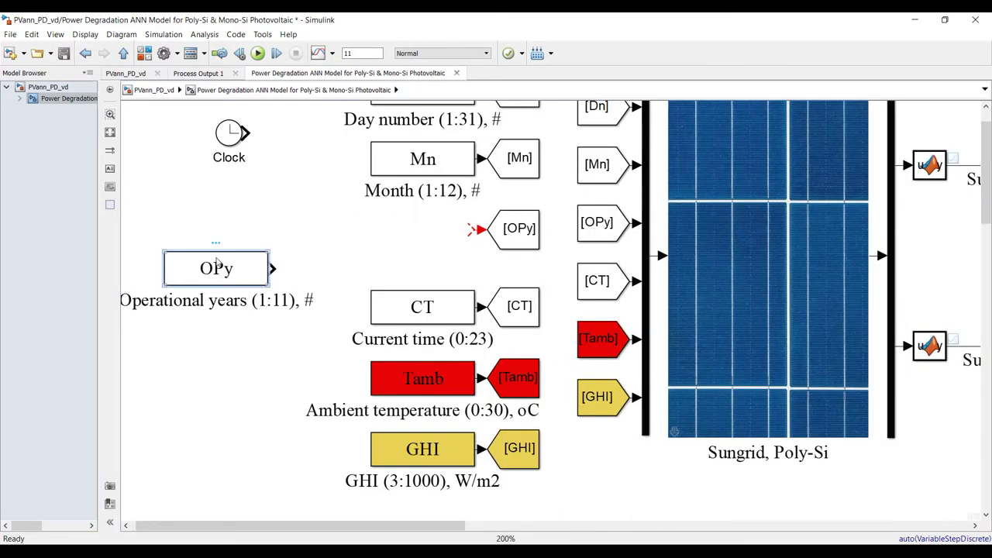
# - Comment out the disconnected OPy block and set Operational years to 7.1 in the top-level photovoltaic subsystem's parameters
pyautogui.click(214, 232)
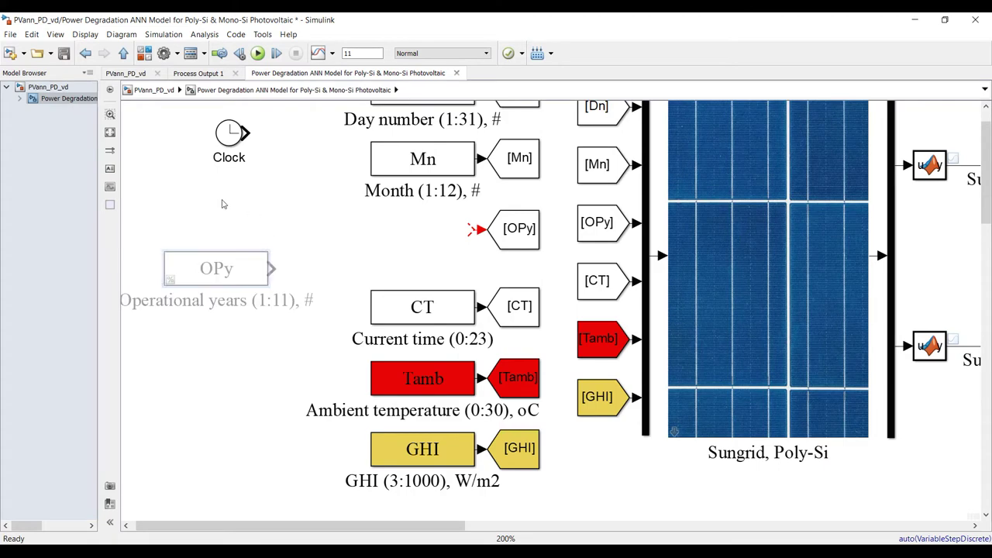
pyautogui.click(70, 86)
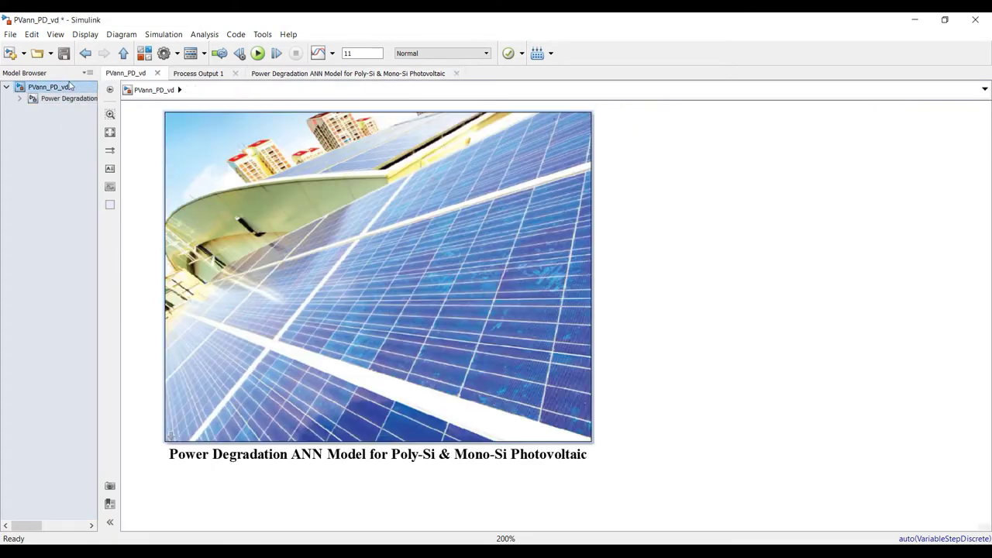
pyautogui.doubleClick(279, 168)
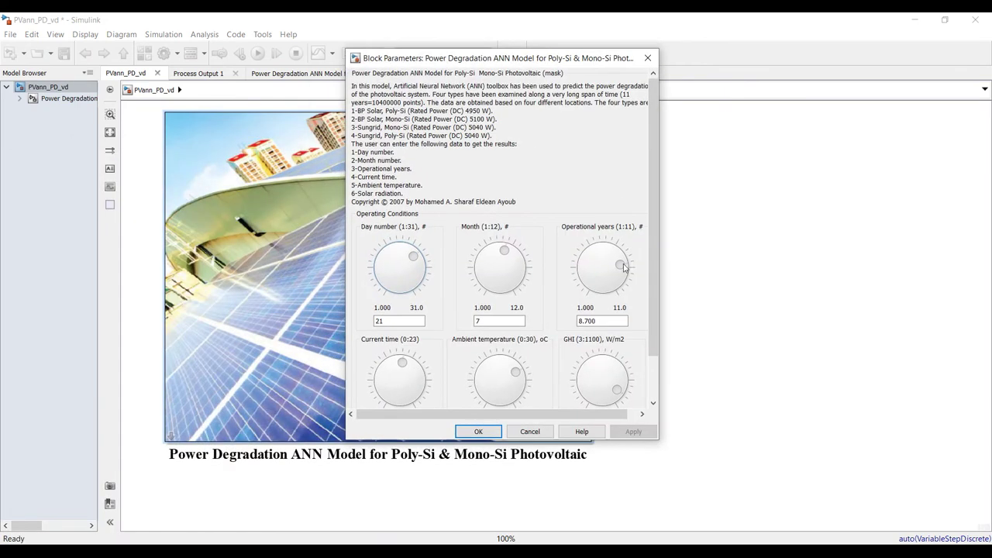
pyautogui.moveTo(624, 268)
pyautogui.mouseDown()
pyautogui.moveTo(585, 268)
pyautogui.moveTo(614, 249)
pyautogui.moveTo(595, 256)
pyautogui.moveTo(620, 267)
pyautogui.moveTo(609, 261)
pyautogui.mouseUp()
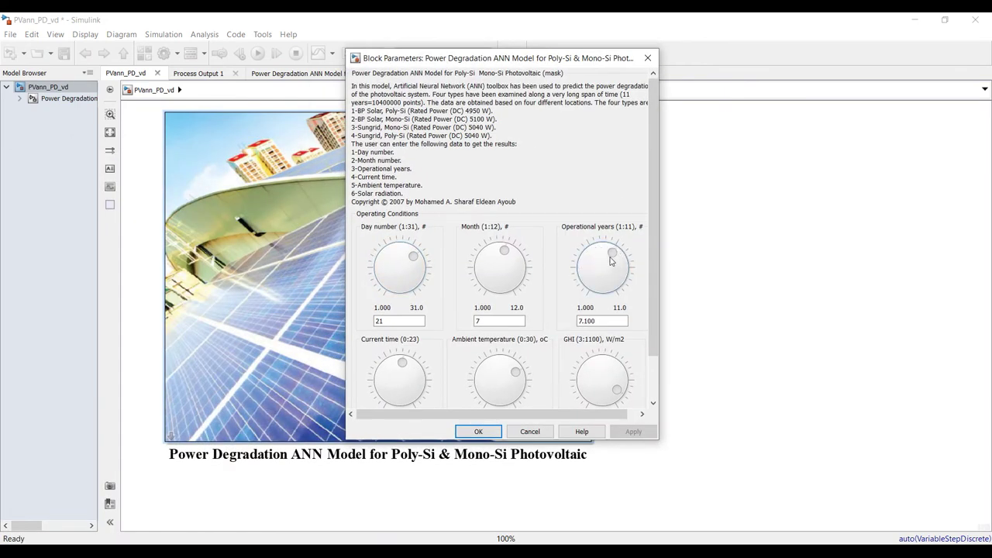
pyautogui.click(478, 431)
# - Inside the subsystem, place the Clock block beside the [OPy] Goto tag and connect its output to the tag
pyautogui.click(68, 98)
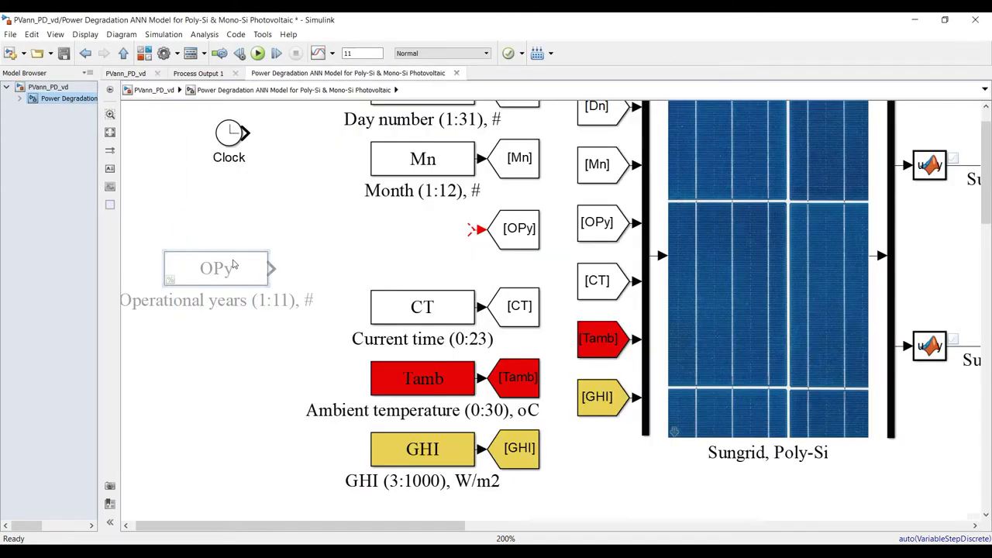
pyautogui.moveTo(273, 207); pyautogui.dragTo(180, 347)
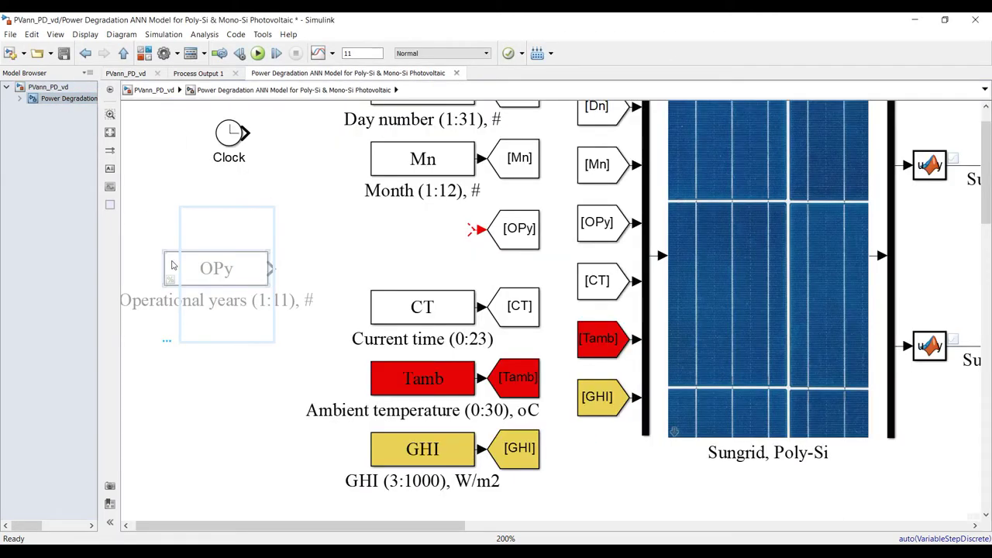
pyautogui.moveTo(230, 136); pyautogui.dragTo(469, 231)
pyautogui.click(425, 241)
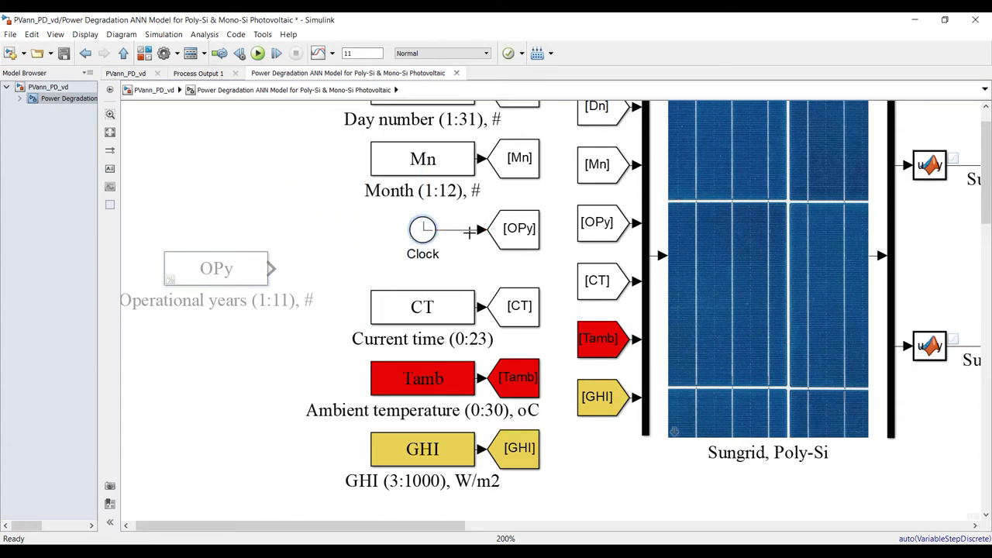
pyautogui.click(308, 213)
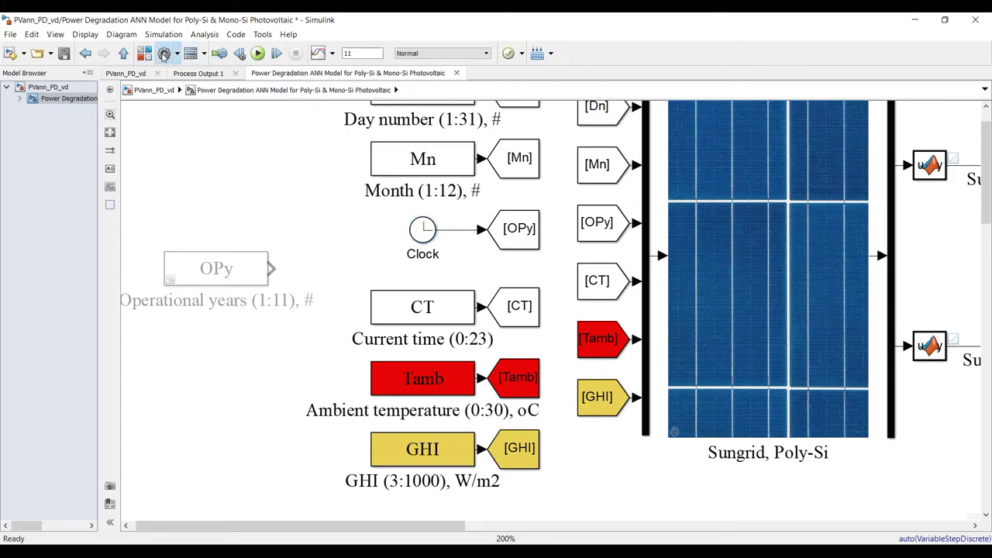
# - Check the simulation start and stop times in the model's solver configuration
pyautogui.click(164, 54)
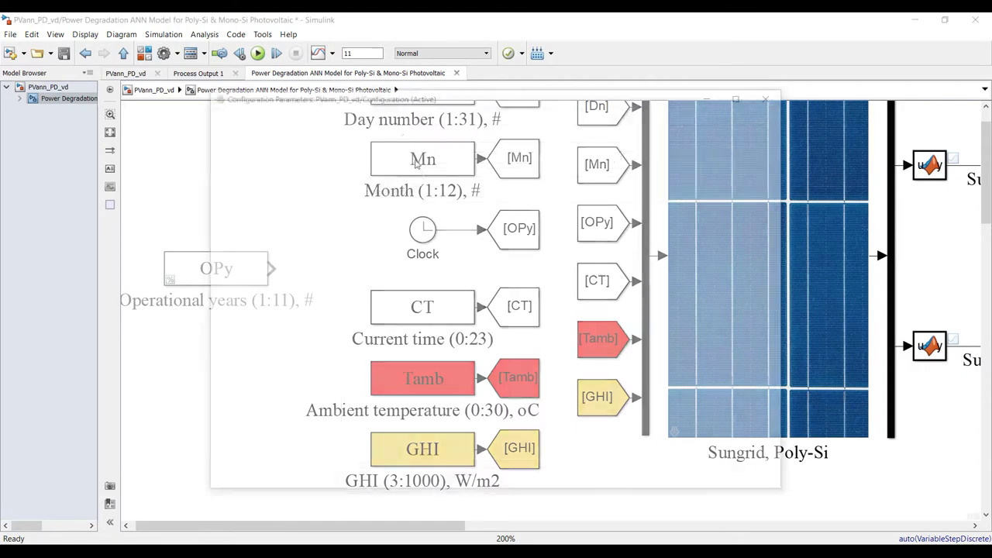
pyautogui.doubleClick(629, 159)
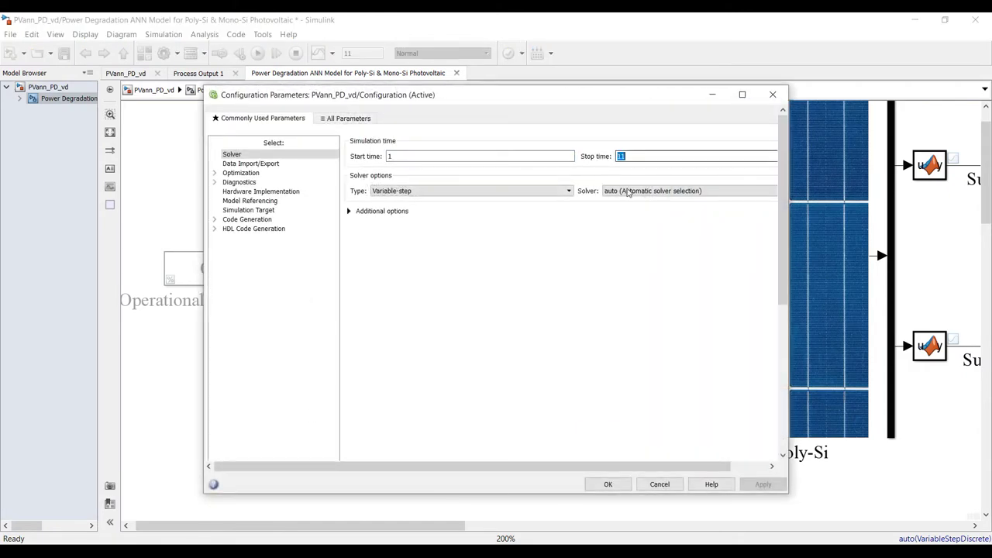
pyautogui.click(607, 483)
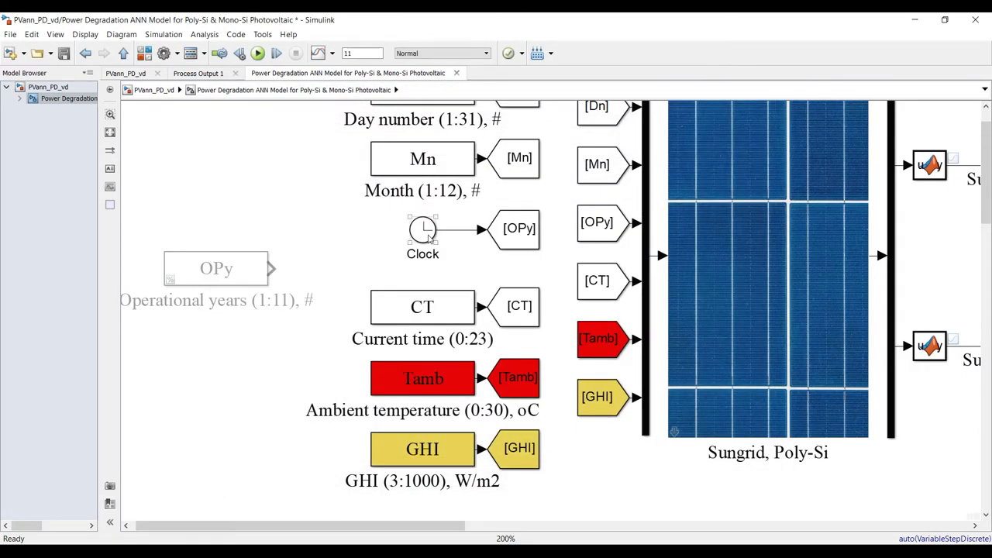
# - Save the model and run the simulation
pyautogui.click(64, 54)
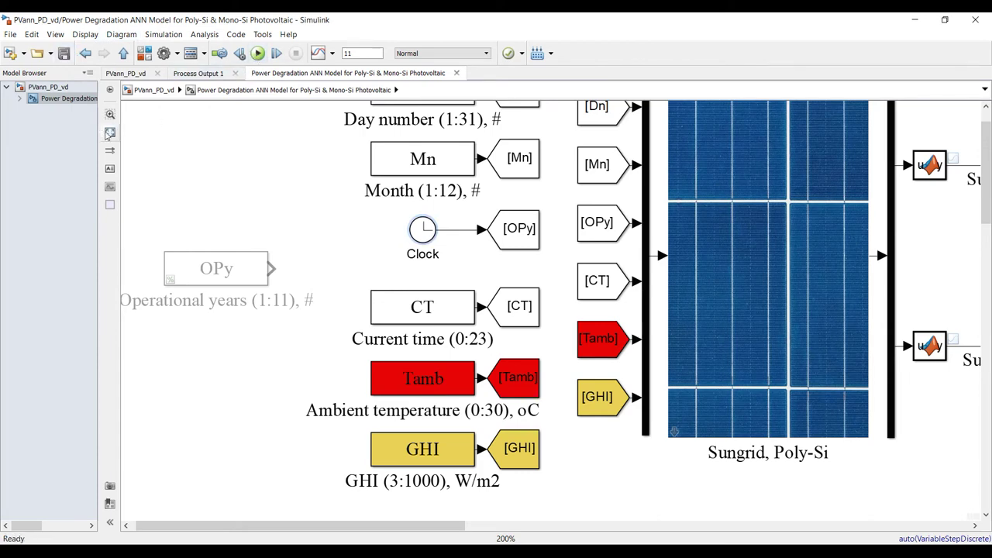
pyautogui.press('space')
pyautogui.click(259, 54)
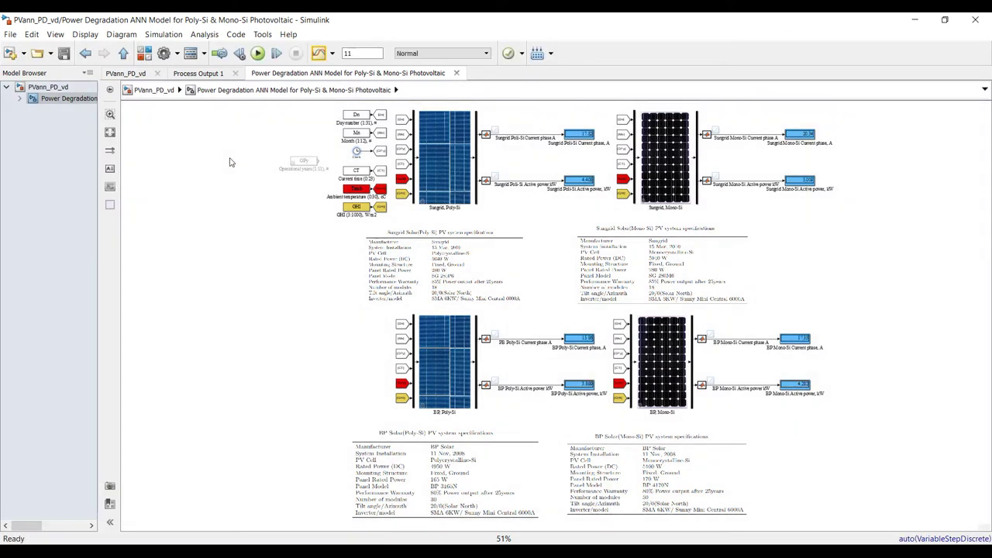
# - In the Simulation Data Inspector, plot Sungrid Poli-Si Active power kW and PB Poly-Si Current phase A in the first subplot
pyautogui.click(317, 53)
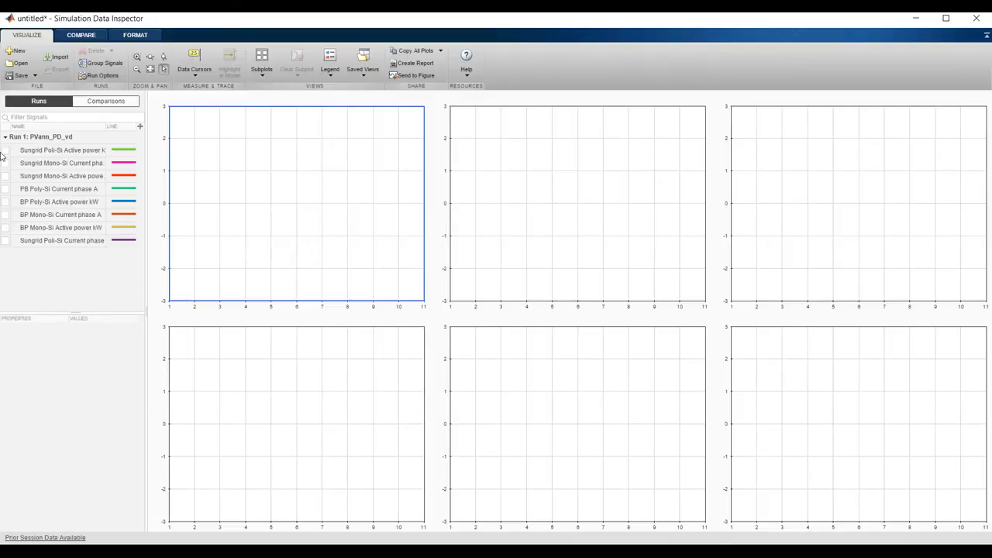
pyautogui.click(6, 151)
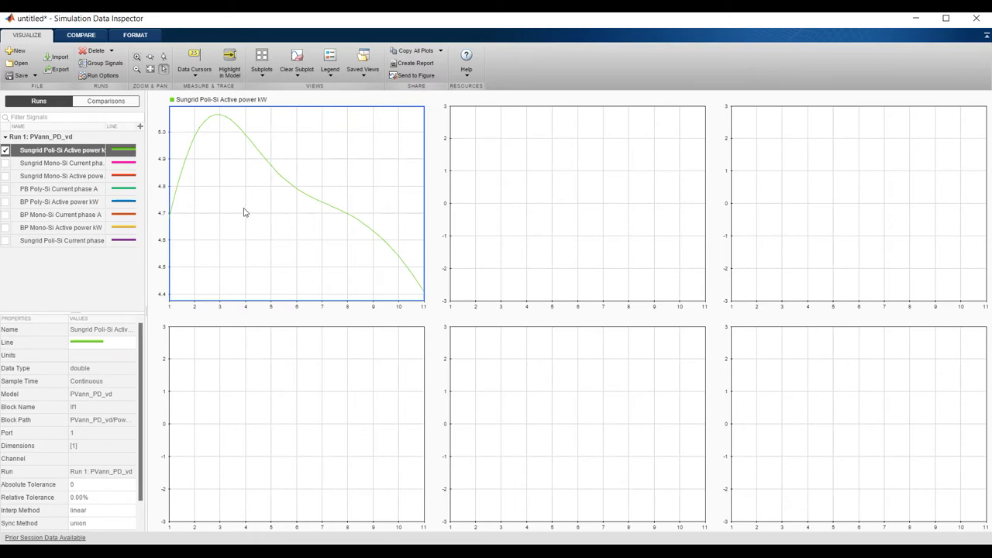
pyautogui.click(6, 189)
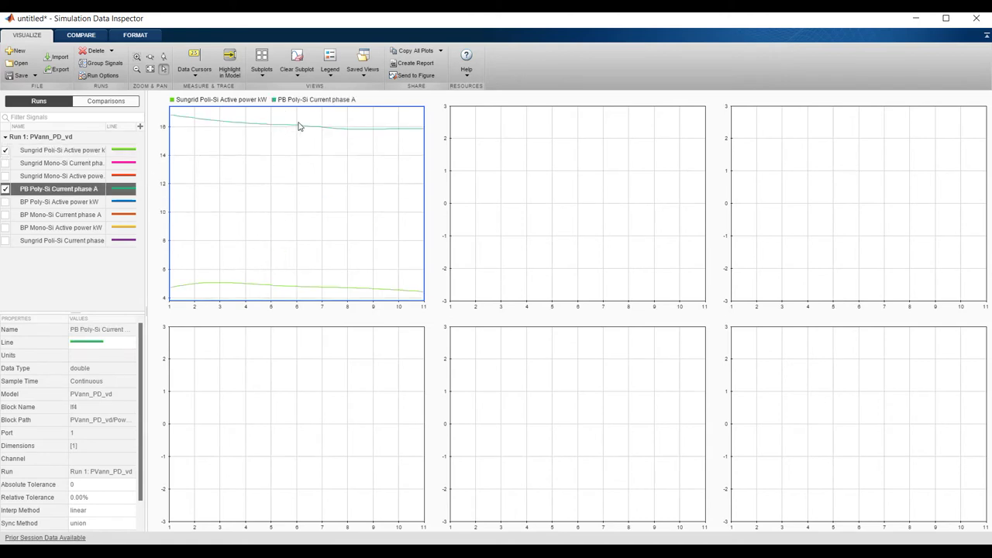
# - Plot Sungrid Mono-Si Current phase A and BP Mono-Si Current phase A together in the second subplot of the upper row
pyautogui.click(533, 181)
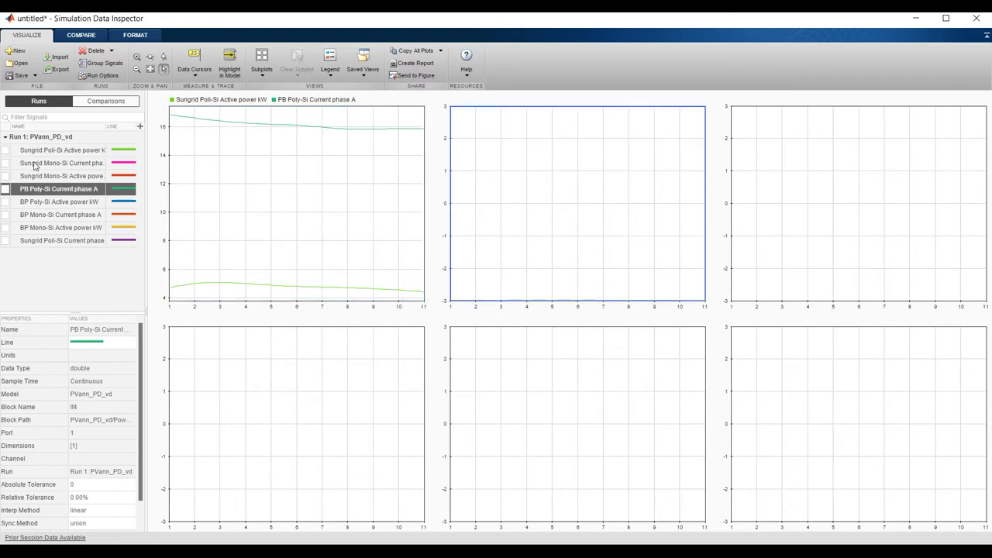
pyautogui.click(6, 163)
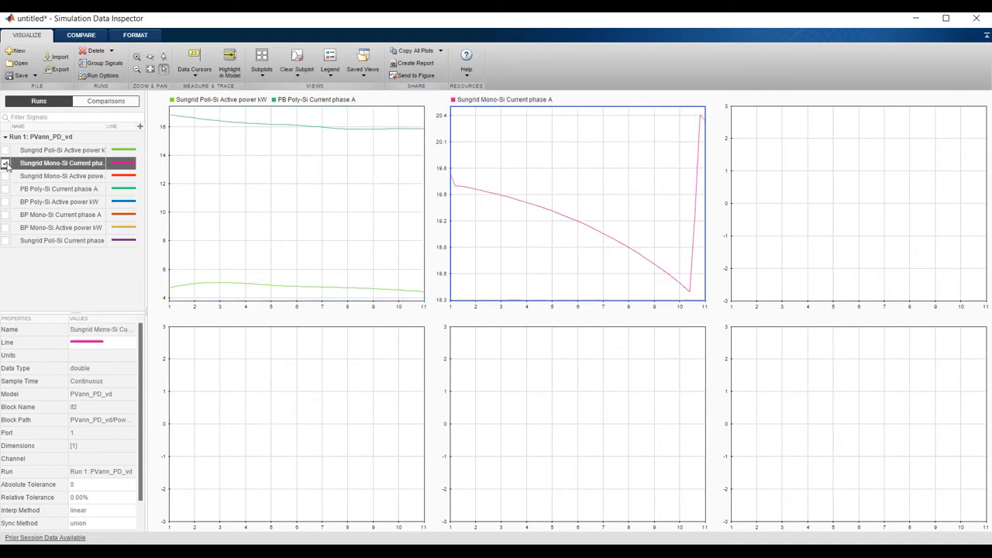
pyautogui.click(5, 215)
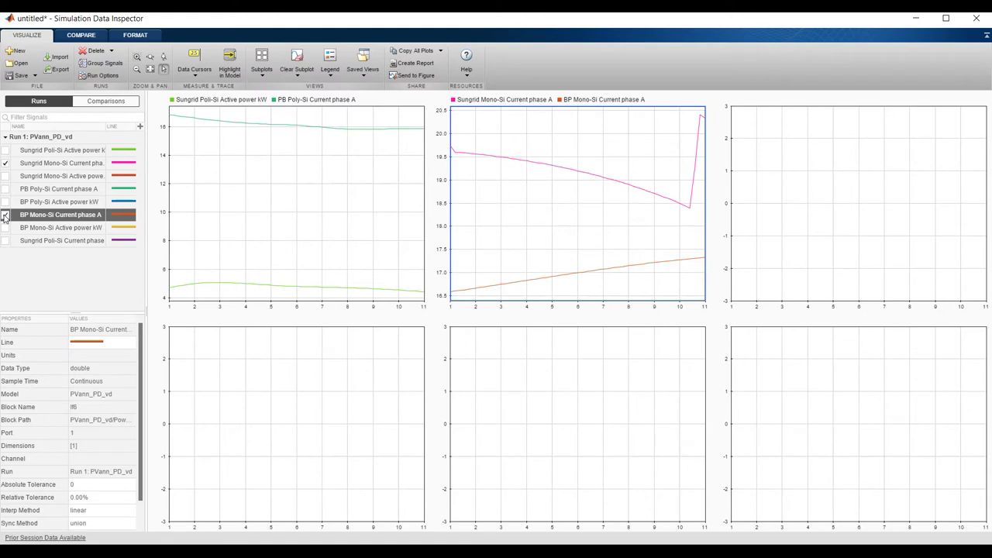
# - Plot Sungrid Mono-Si Active power kW and BP Mono-Si Active power kW together in the third subplot of the upper row
pyautogui.click(785, 194)
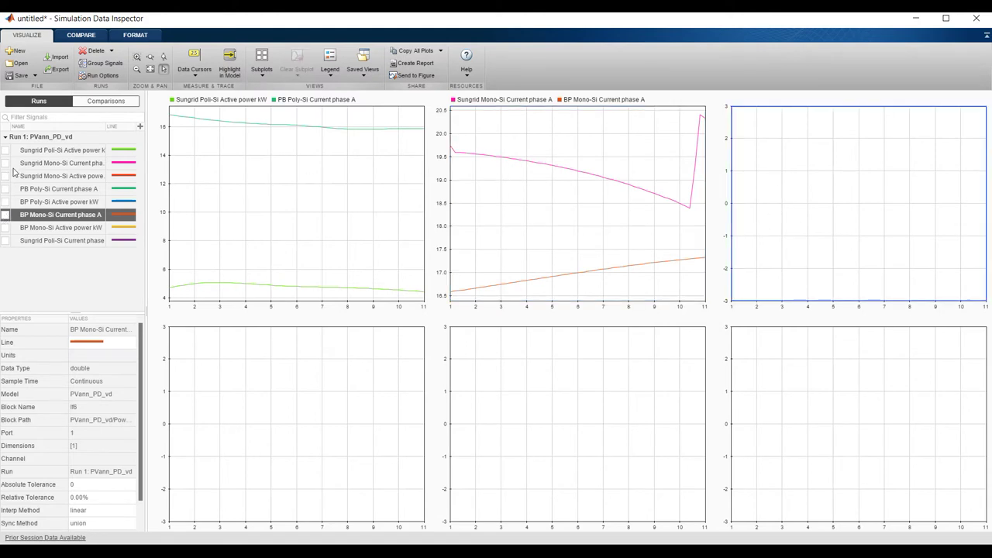
pyautogui.moveTo(145, 198); pyautogui.dragTo(173, 205)
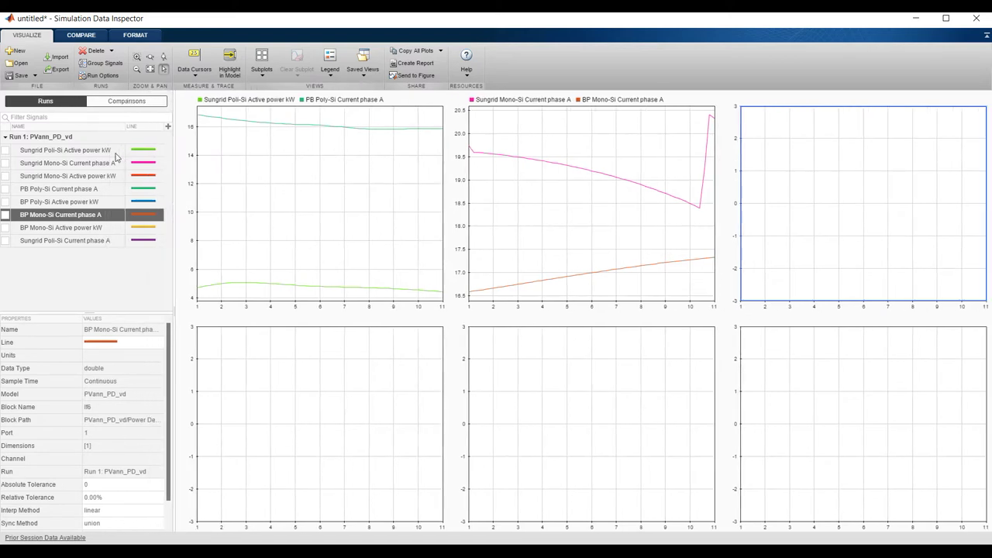
pyautogui.click(6, 176)
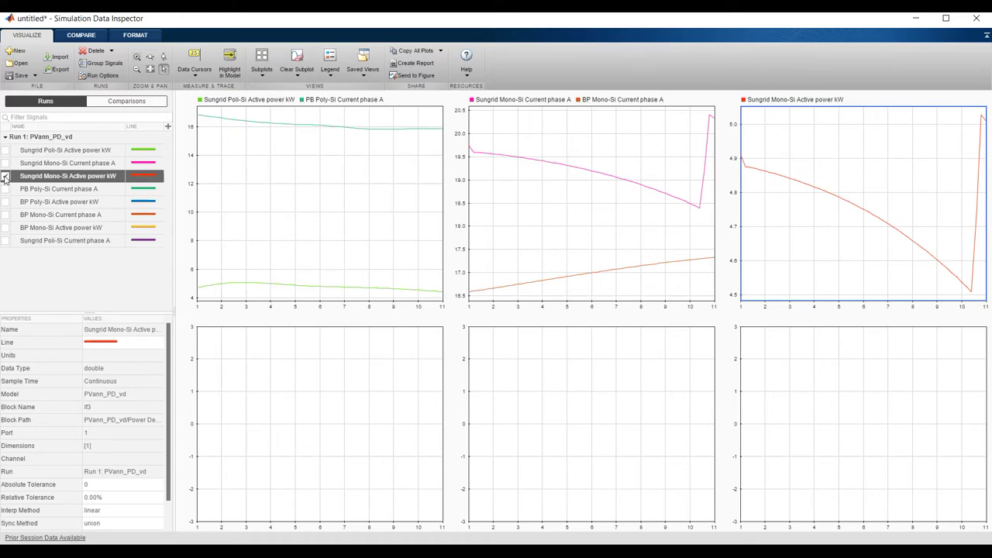
pyautogui.click(6, 228)
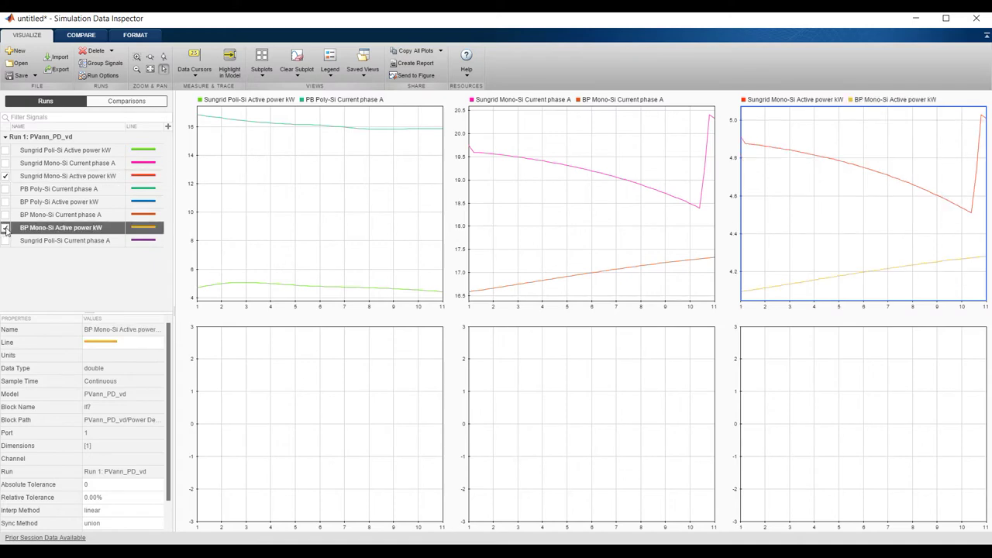
# - Delete all runs and signals from the Simulation Data Inspector and close it
pyautogui.click(111, 50)
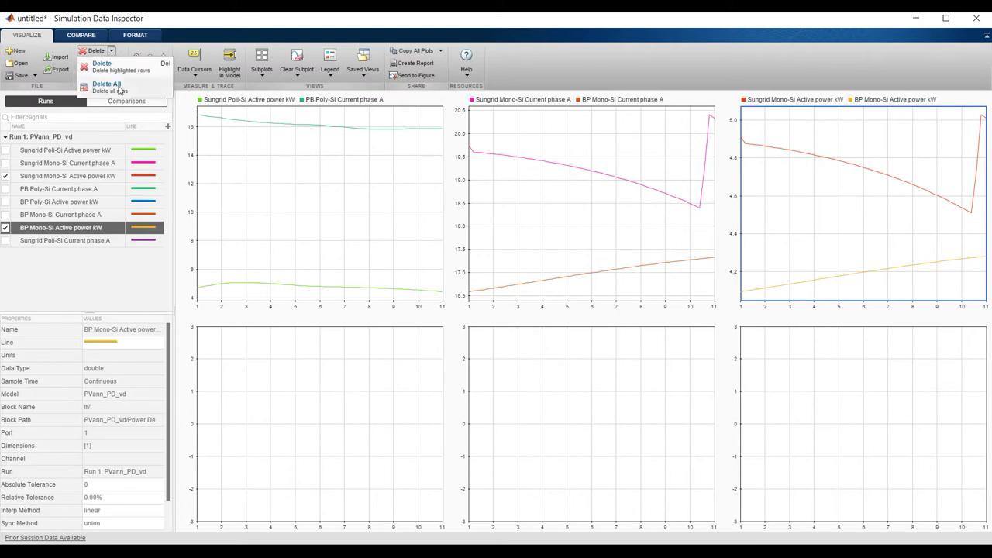
pyautogui.click(118, 91)
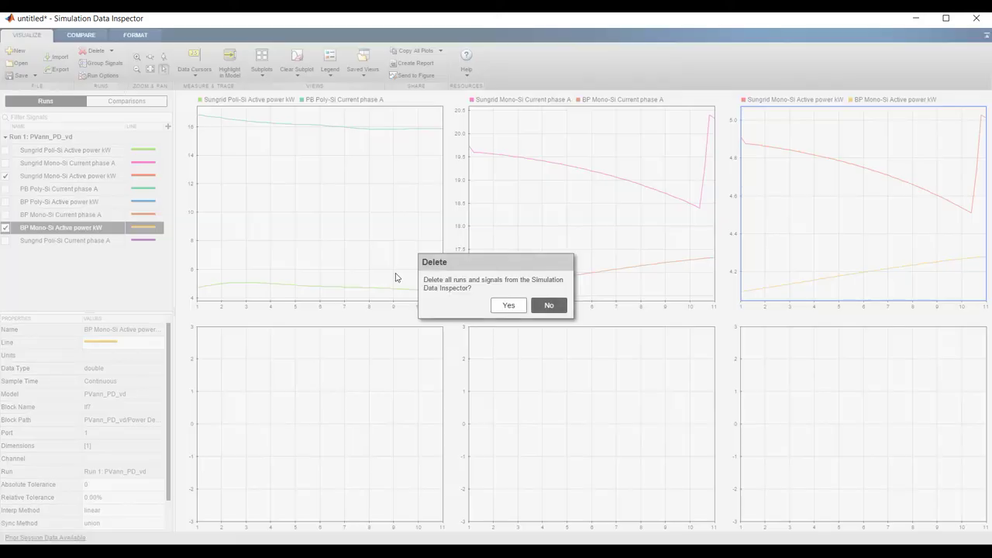
pyautogui.click(509, 306)
pyautogui.click(977, 21)
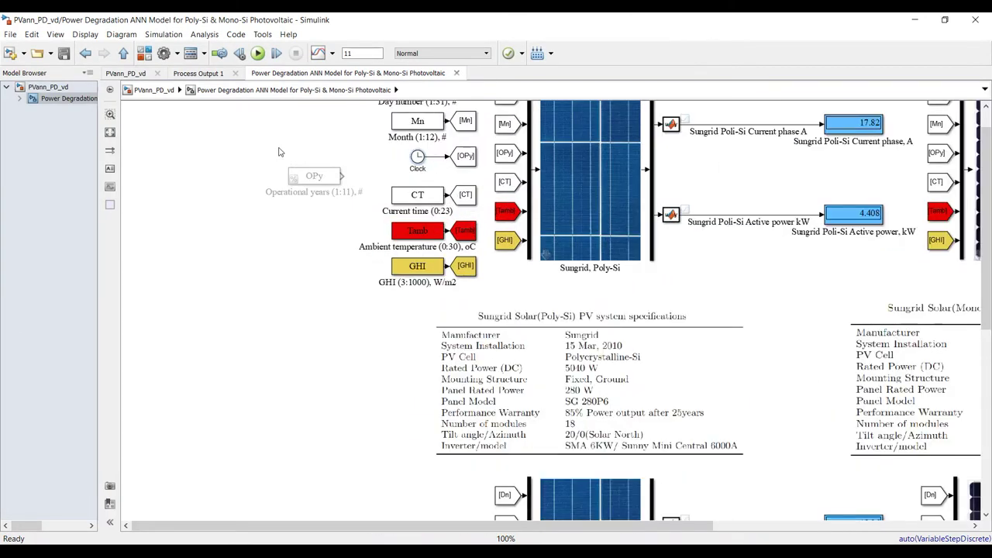
# - Delete the Clock block and reconnect the uncommented OPy block to the [OPy] Goto tag in its place
pyautogui.scroll(2, 282, 155)
pyautogui.scroll(-3, 247, 193)
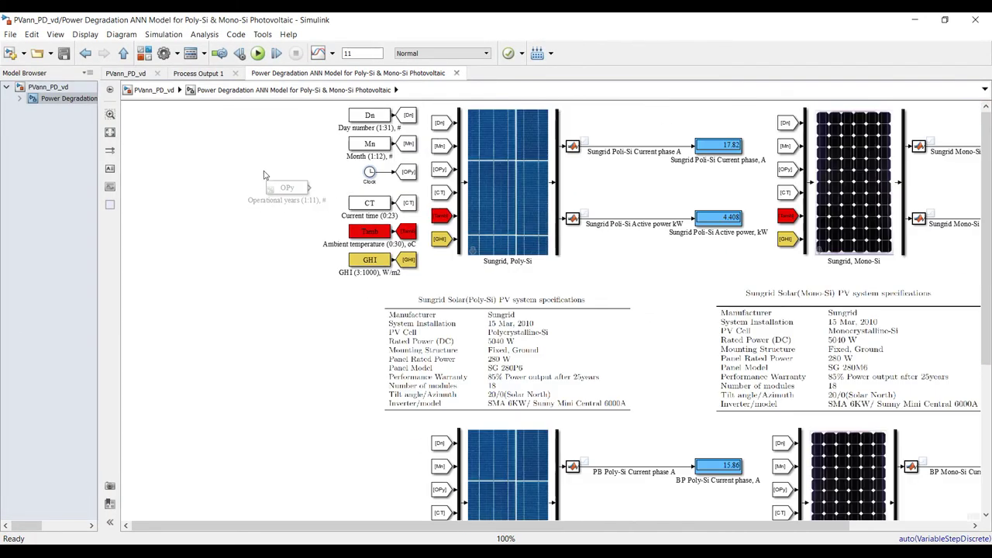
pyautogui.scroll(3, 299, 117)
pyautogui.moveTo(297, 120); pyautogui.dragTo(412, 344)
pyautogui.click(371, 211)
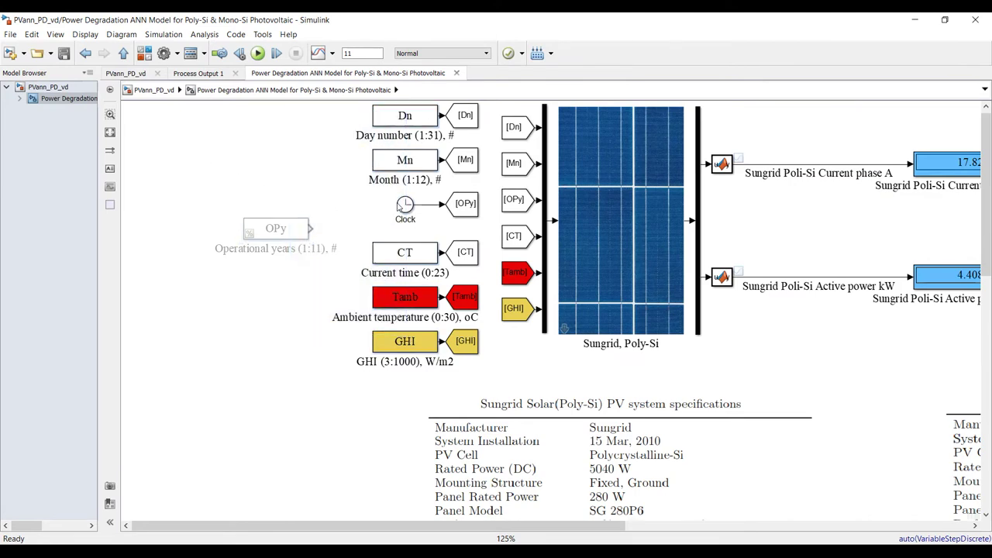
pyautogui.click(403, 206)
pyautogui.press('Delete')
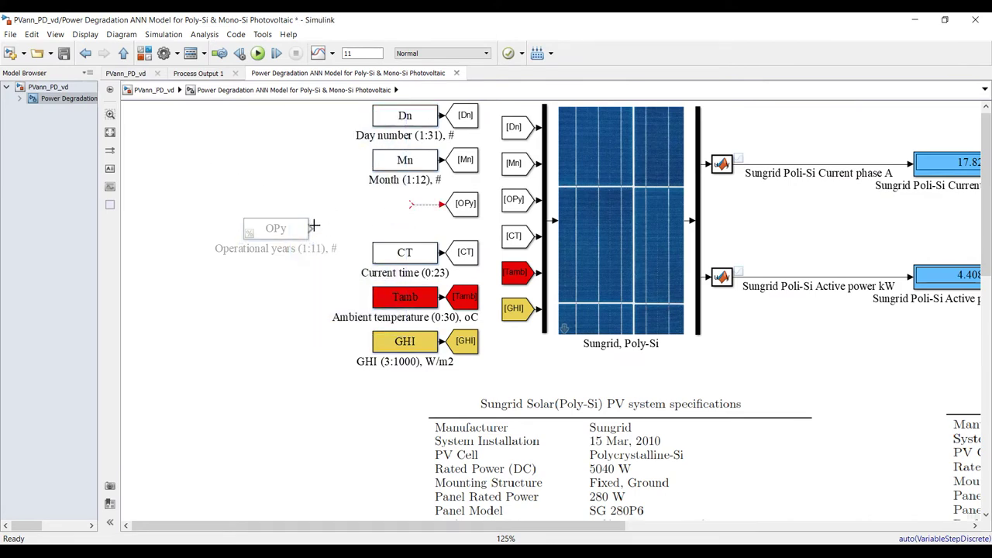
pyautogui.moveTo(281, 229); pyautogui.dragTo(395, 207)
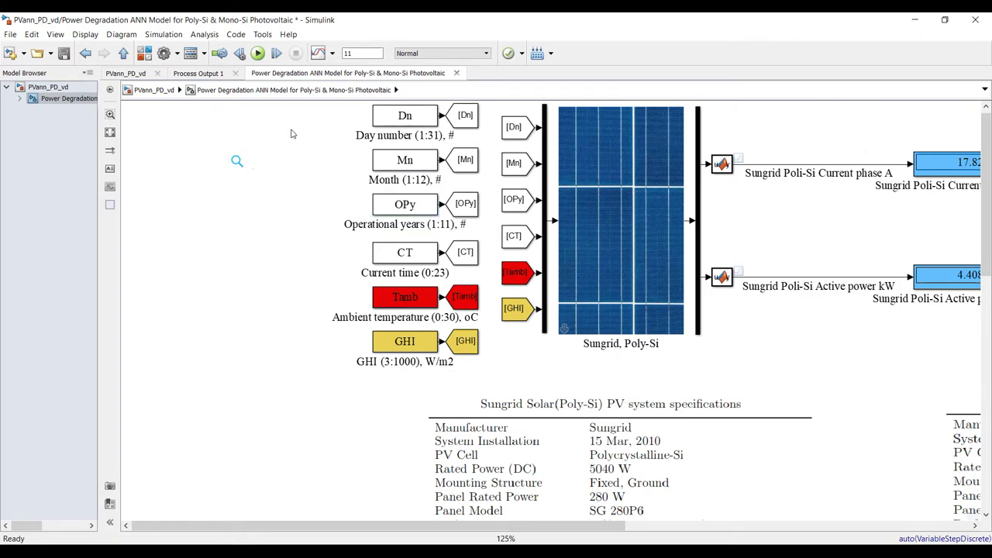
# - Add a Signal Builder block from the Sources library to the empty area beside the OPy block, level with it
pyautogui.click(142, 55)
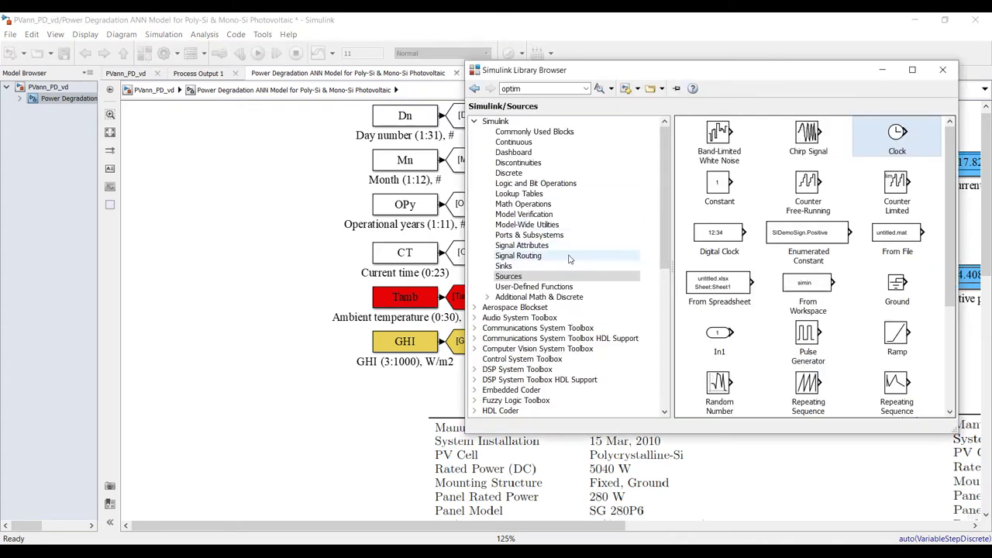
pyautogui.click(732, 286)
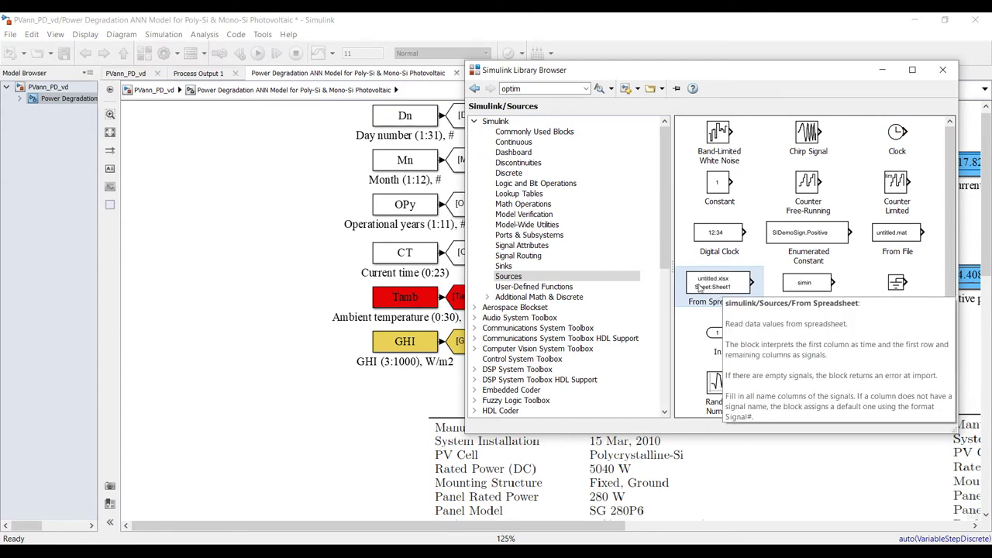
pyautogui.scroll(-3, 945, 277)
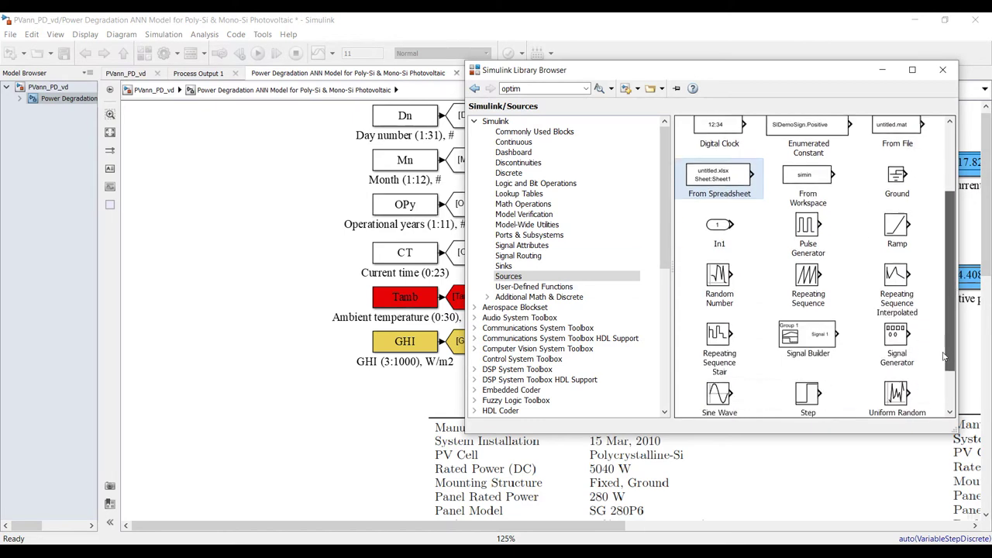
pyautogui.click(798, 273)
pyautogui.moveTo(798, 273); pyautogui.dragTo(233, 193)
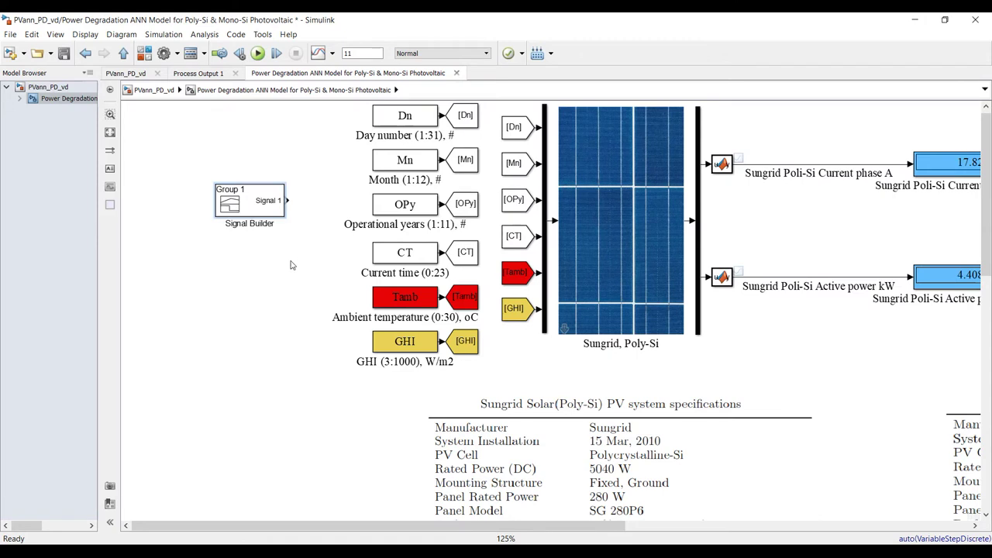
pyautogui.moveTo(256, 203); pyautogui.dragTo(257, 208)
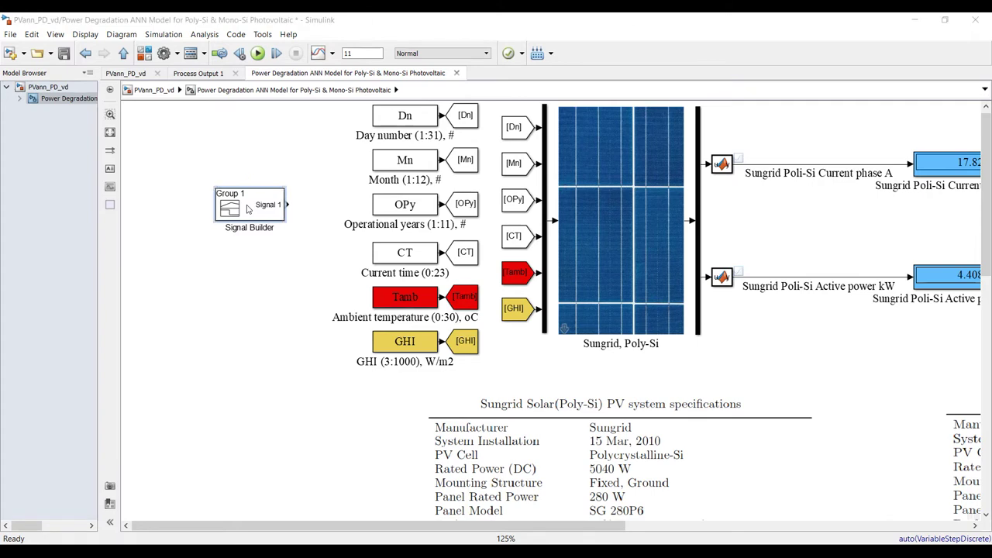
# - Open the Signal Builder block in a maximized editor and set its time range from 1 to 11 seconds
pyautogui.doubleClick(248, 208)
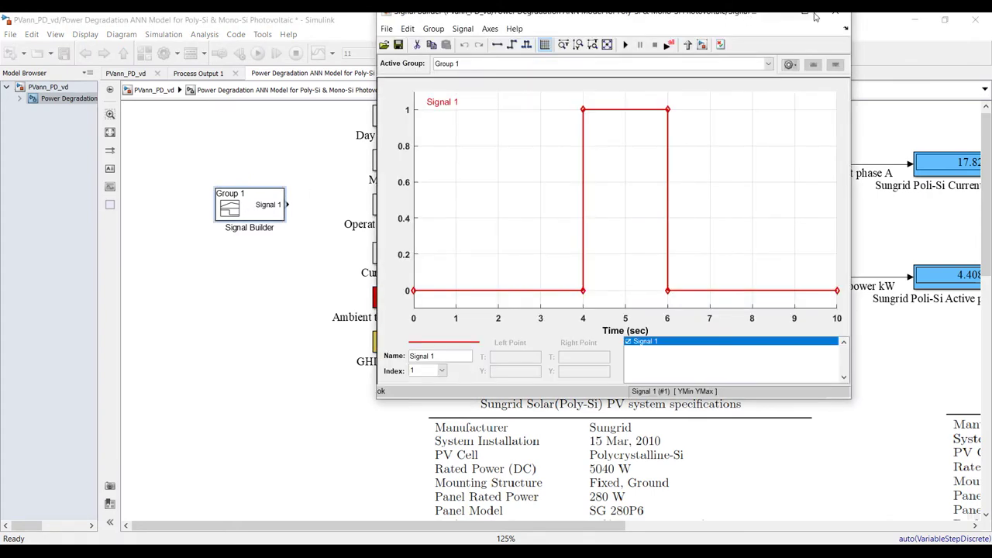
pyautogui.click(803, 16)
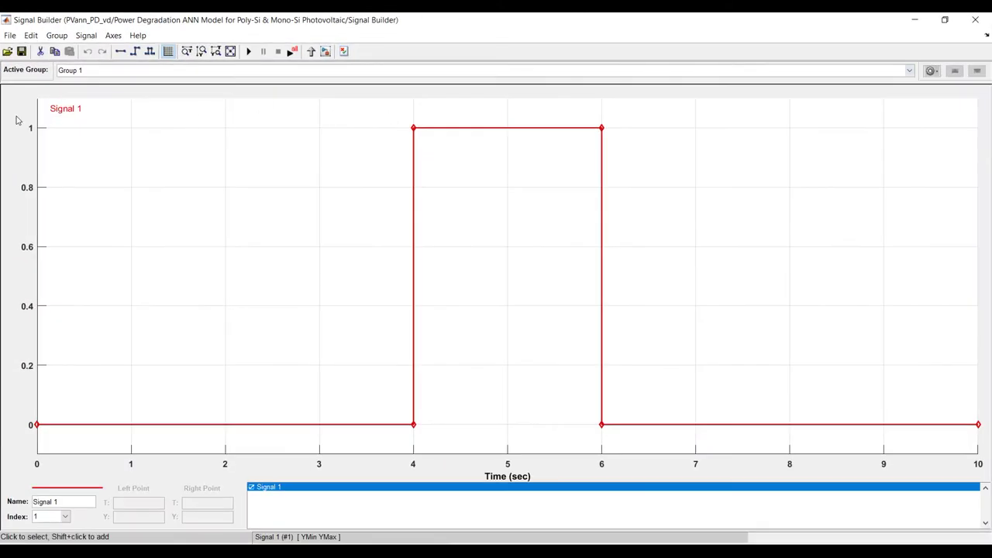
pyautogui.click(31, 36)
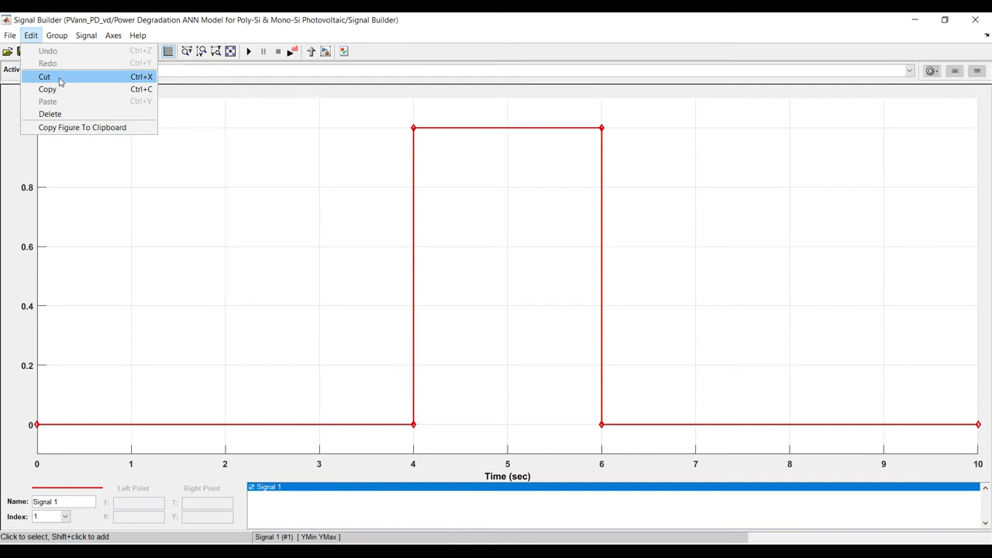
pyautogui.moveTo(114, 37)
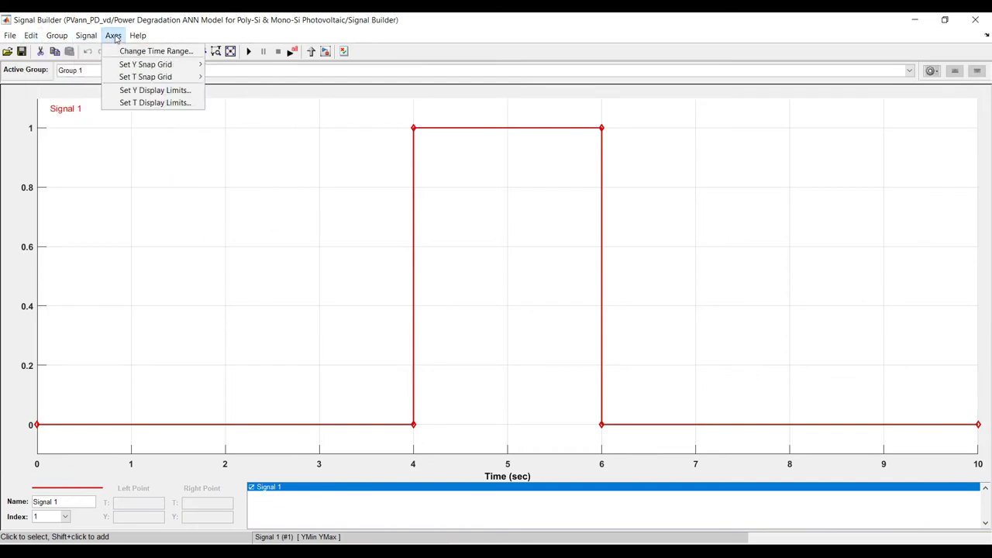
pyautogui.click(135, 56)
pyautogui.doubleClick(193, 57)
pyautogui.write('1')
pyautogui.doubleClick(195, 77)
pyautogui.write('11')
pyautogui.click(208, 98)
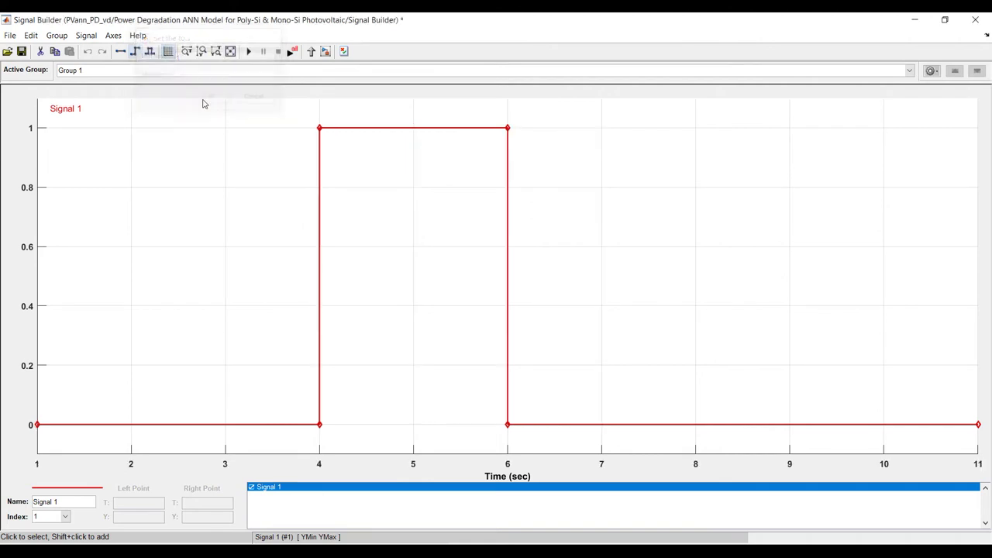
# - Try to replace Signal 1 with a custom waveform using time values 1:1:11 and Y values rising from 222 to 888, then descending in similar increments
pyautogui.click(86, 35)
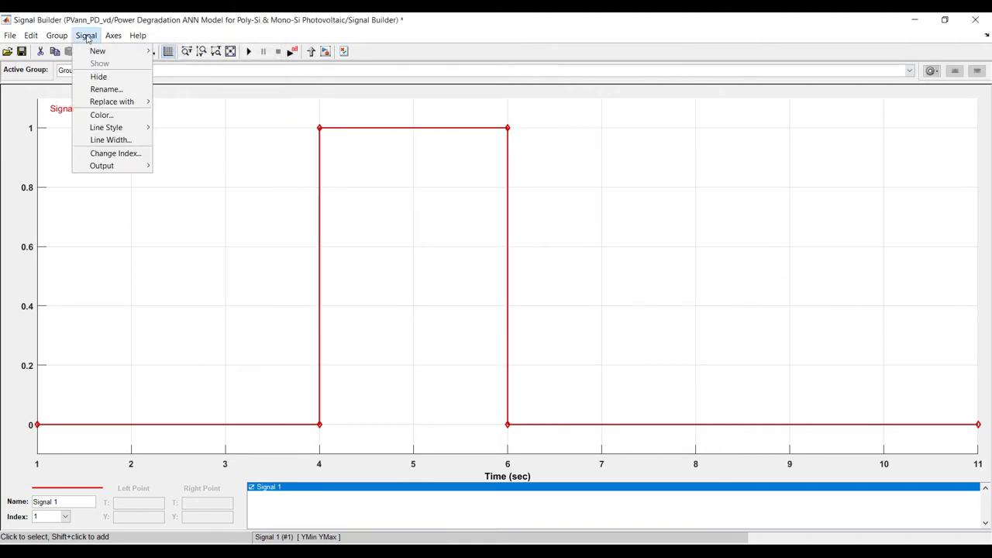
pyautogui.moveTo(104, 103)
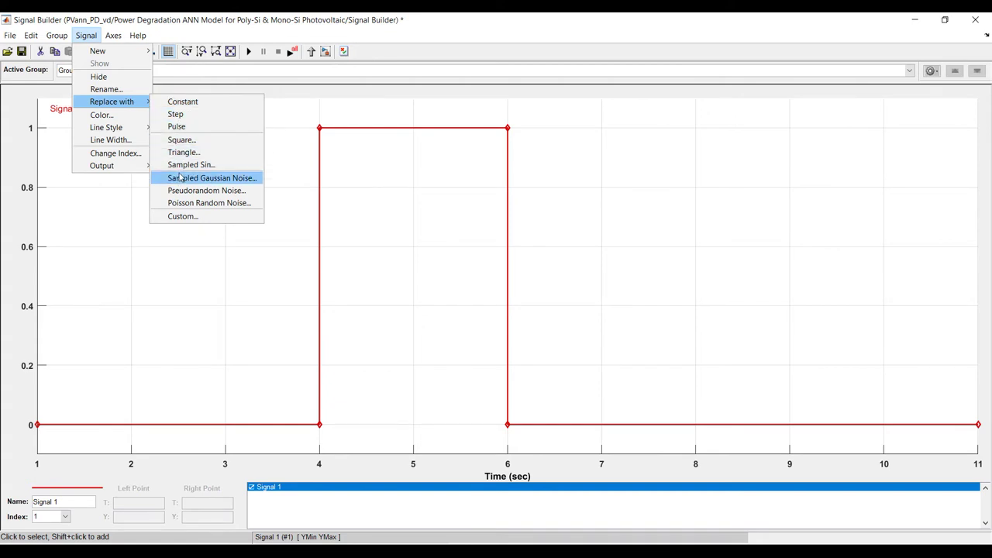
pyautogui.click(183, 217)
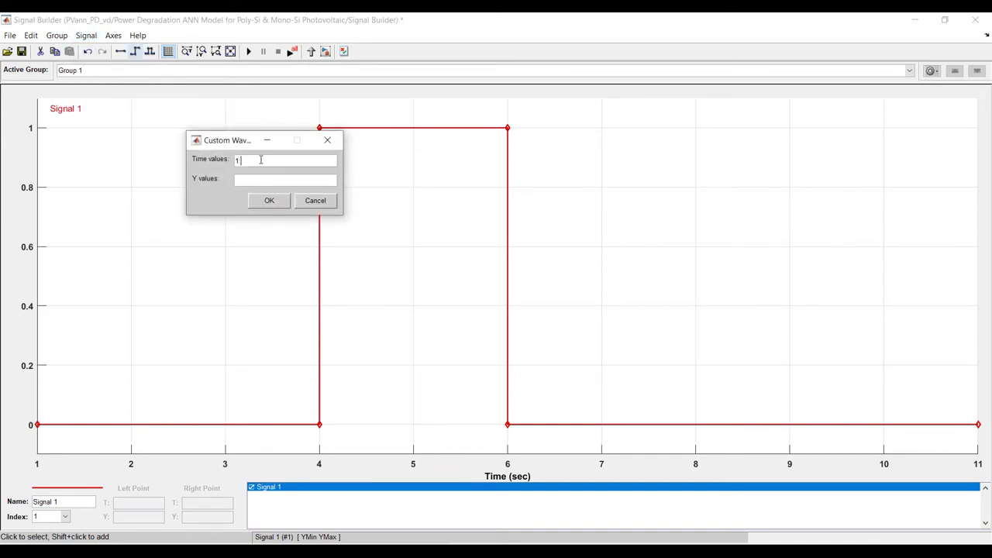
pyautogui.write('1:1:100')
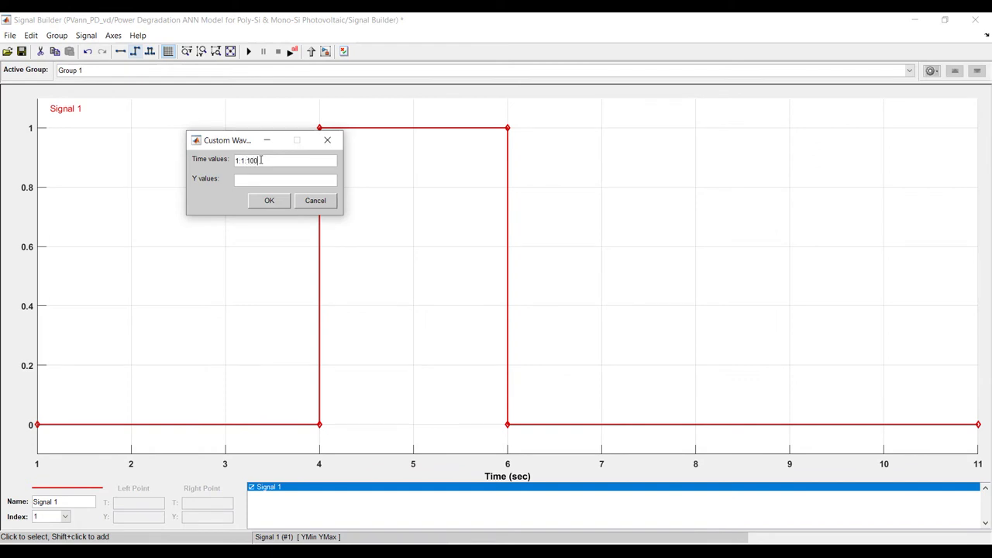
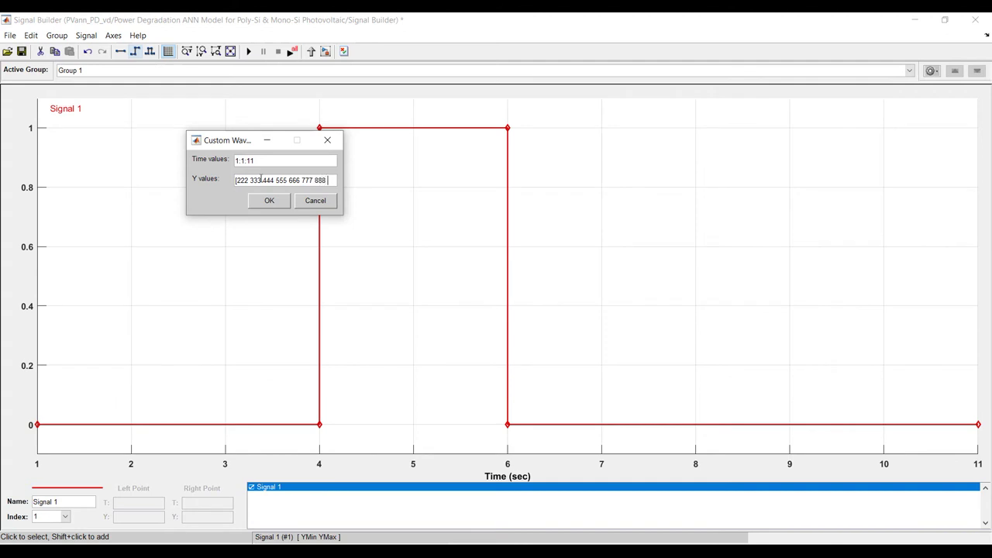
pyautogui.write('888 777 666 ')
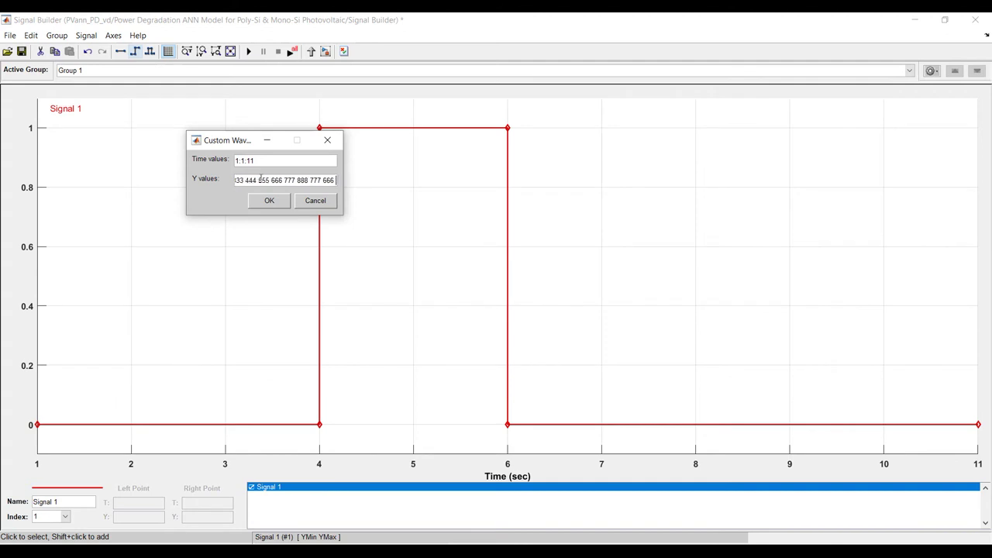
pyautogui.write('555 44')
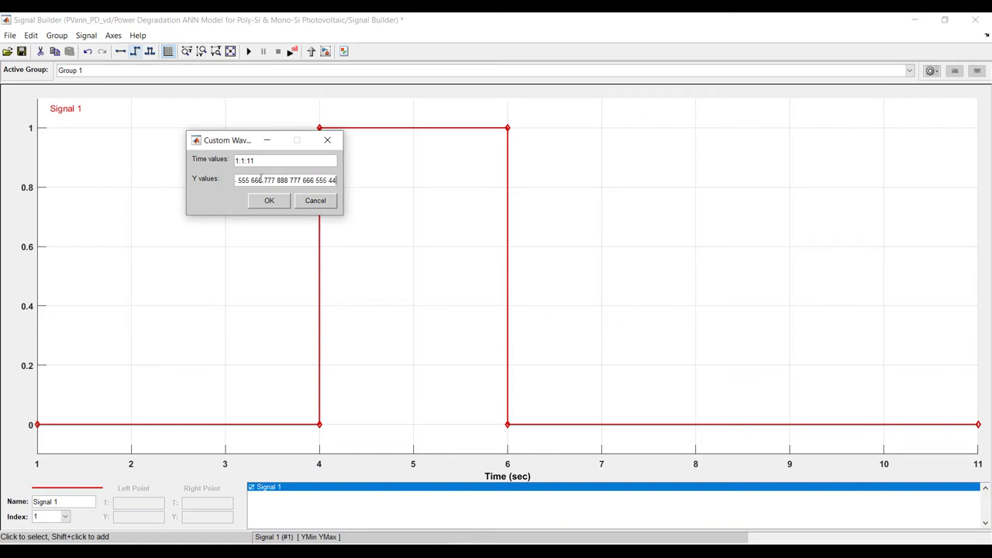
pyautogui.write('4 333 111')
pyautogui.press('Left')
pyautogui.press('Left')
pyautogui.press('Left')
pyautogui.press('Left')
pyautogui.press('Left')
pyautogui.press('Left')
pyautogui.press('Left')
pyautogui.press('Left')
pyautogui.press('Left')
pyautogui.click(269, 200)
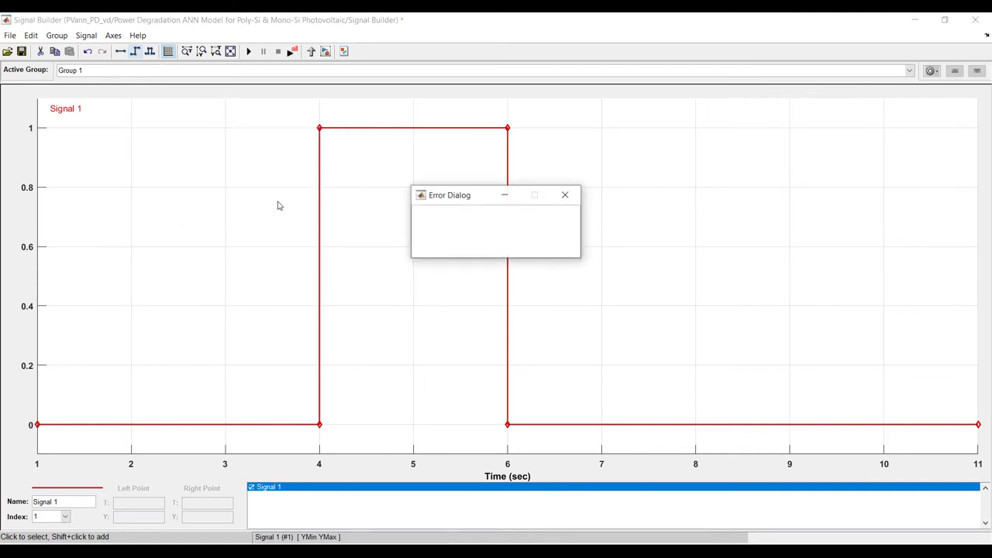
pyautogui.click(494, 245)
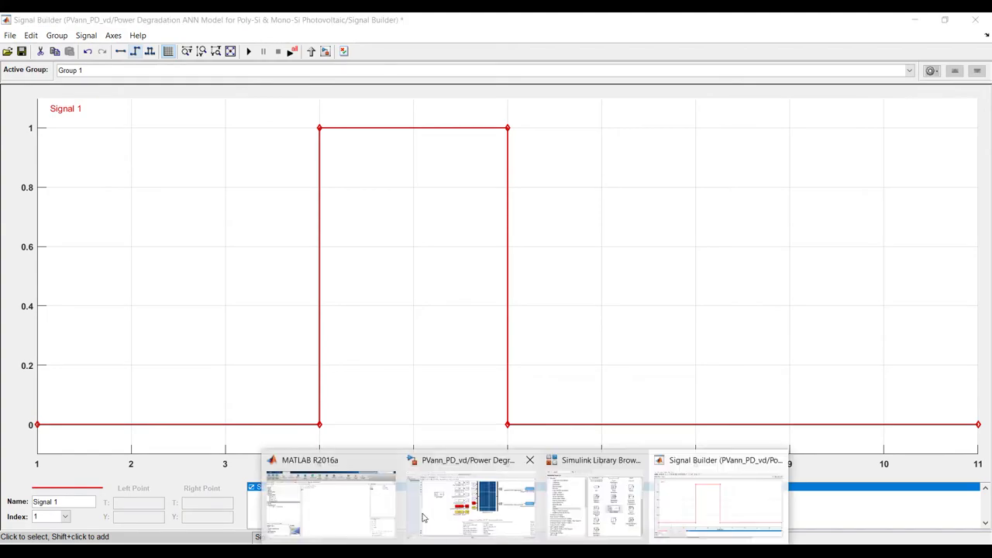
# - Switch to the main MATLAB window and change the current folder to CSGE HWT for Power inside Wix website
pyautogui.click(370, 516)
pyautogui.click(33, 36)
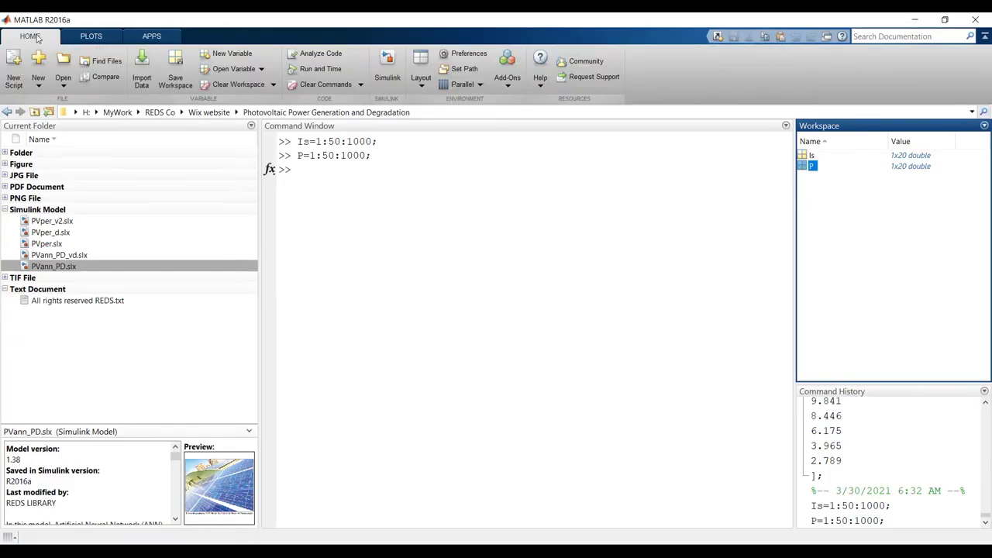
pyautogui.click(239, 114)
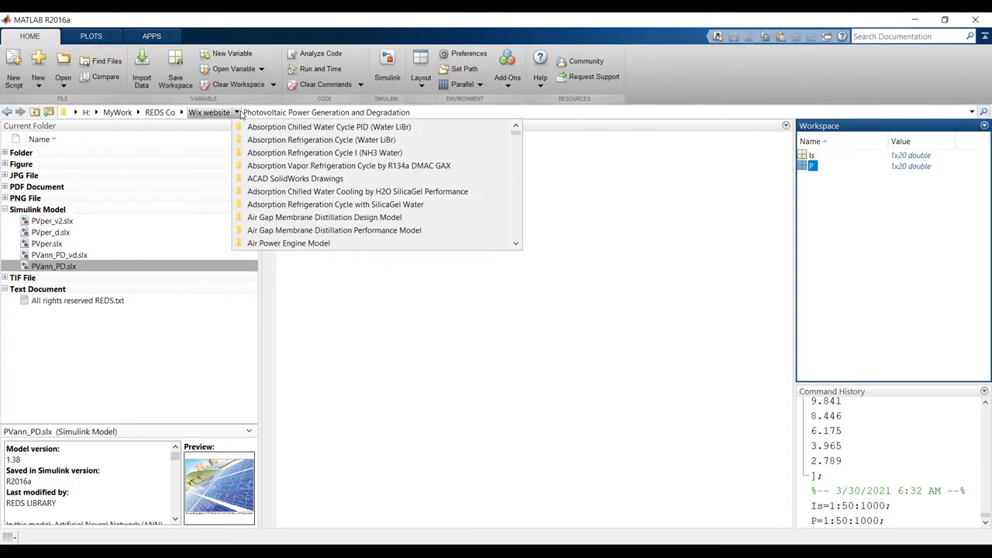
pyautogui.scroll(-5, 298, 170)
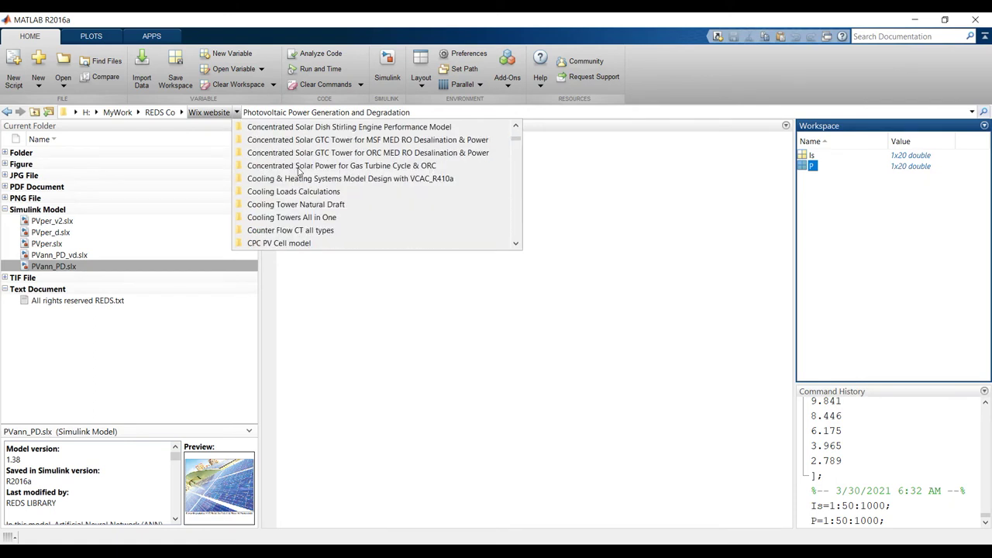
pyautogui.scroll(-3, 298, 170)
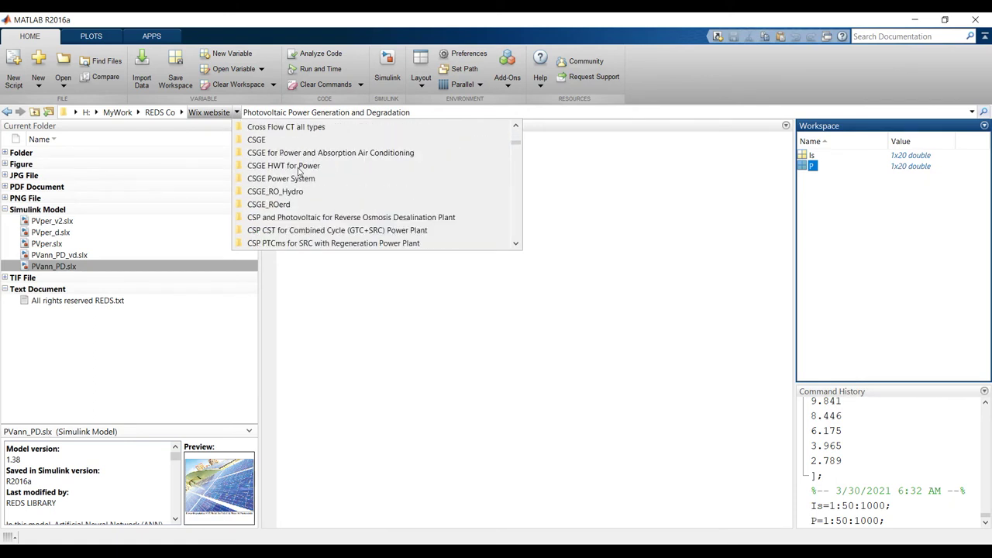
pyautogui.scroll(2, 298, 170)
pyautogui.scroll(7, 298, 171)
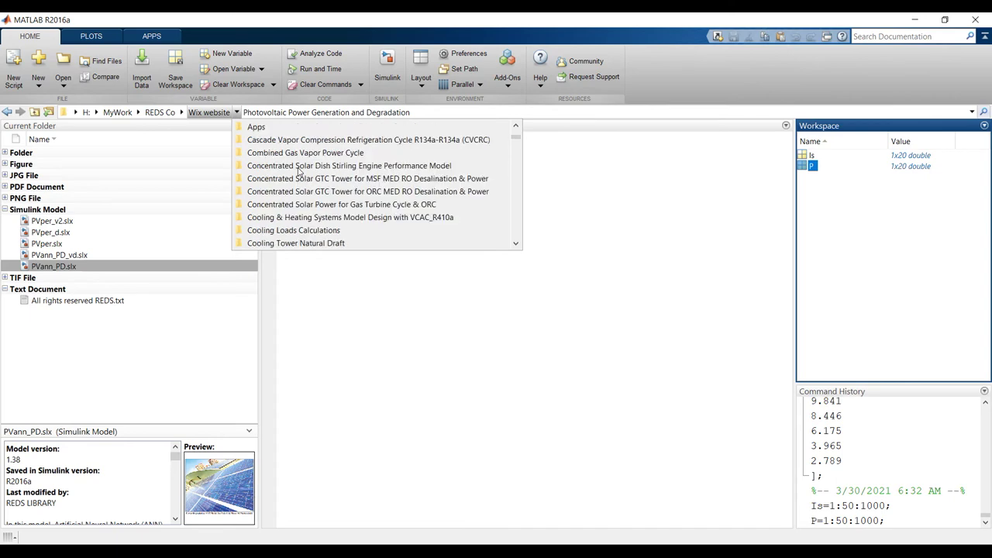
pyautogui.scroll(-3, 299, 147)
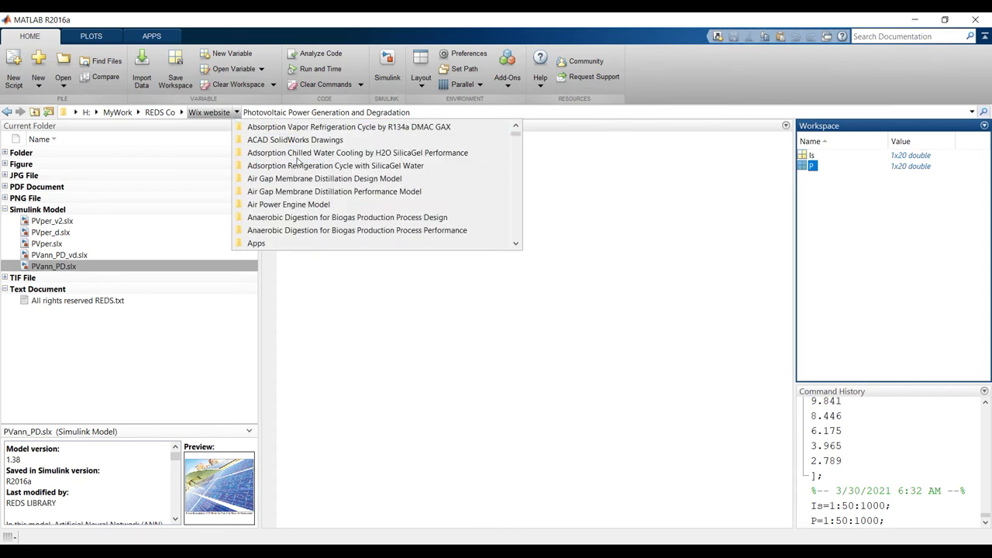
pyautogui.scroll(-2, 296, 160)
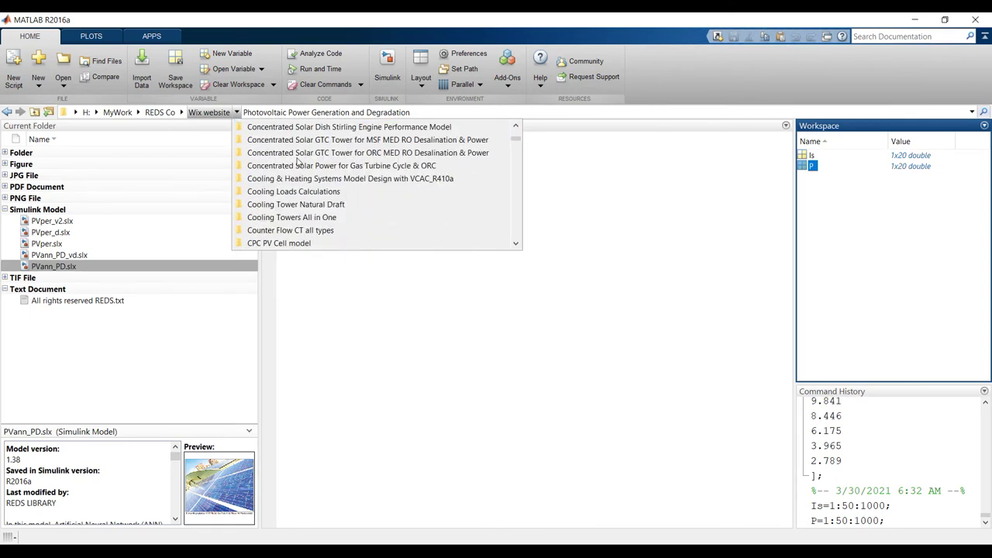
pyautogui.scroll(-2, 297, 161)
pyautogui.scroll(-1, 297, 160)
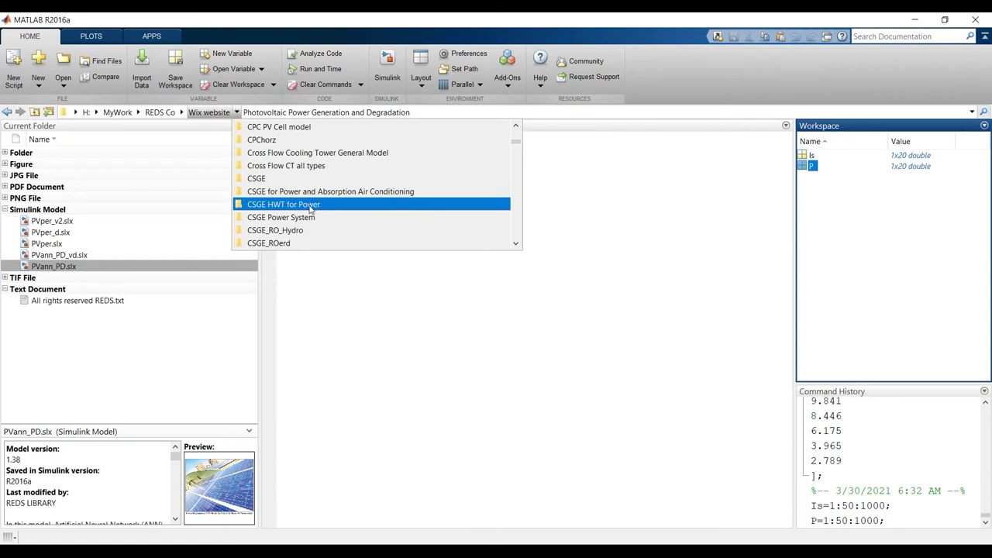
pyautogui.click(310, 206)
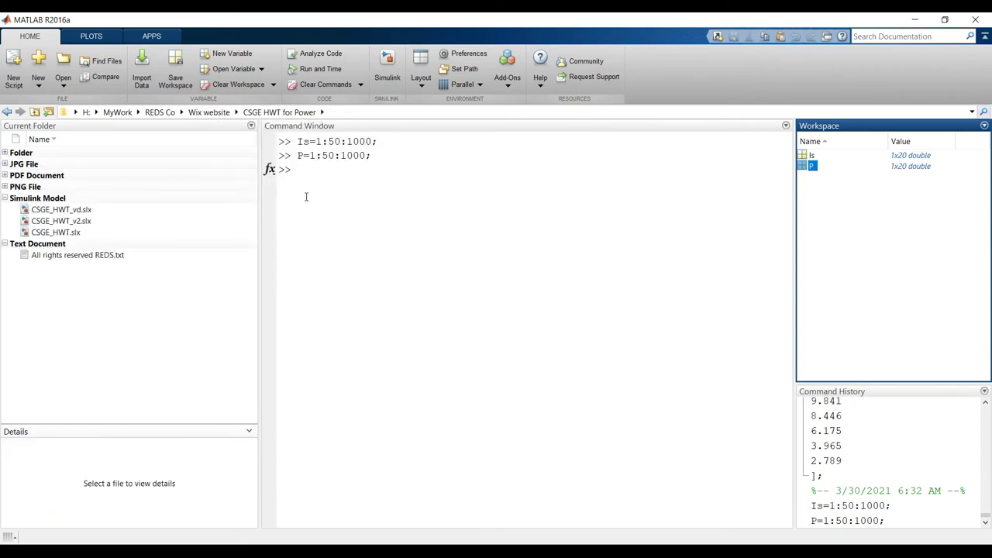
# - Open the CSGE_HWT_v2.slx model, view its top-level diagram, and close the model
pyautogui.click(64, 223)
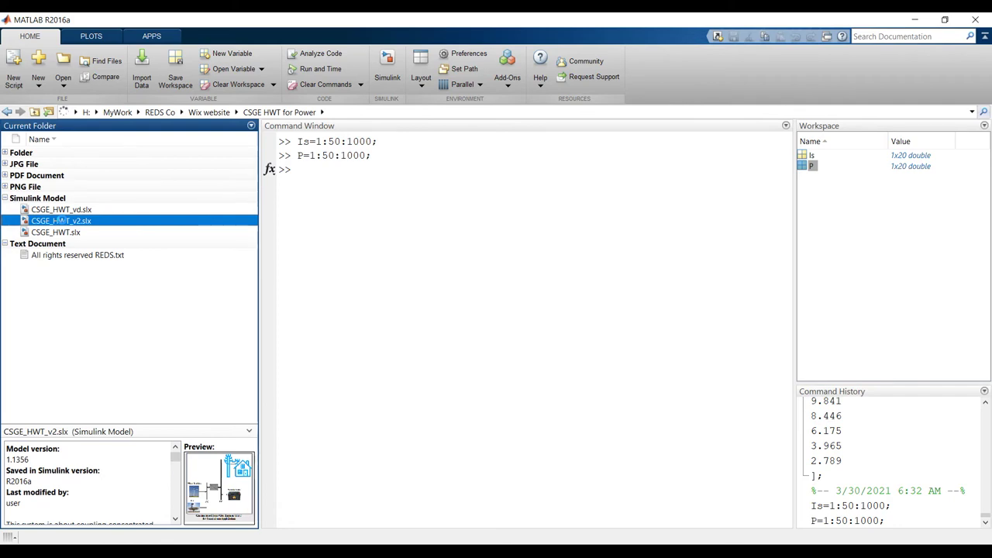
pyautogui.doubleClick(61, 221)
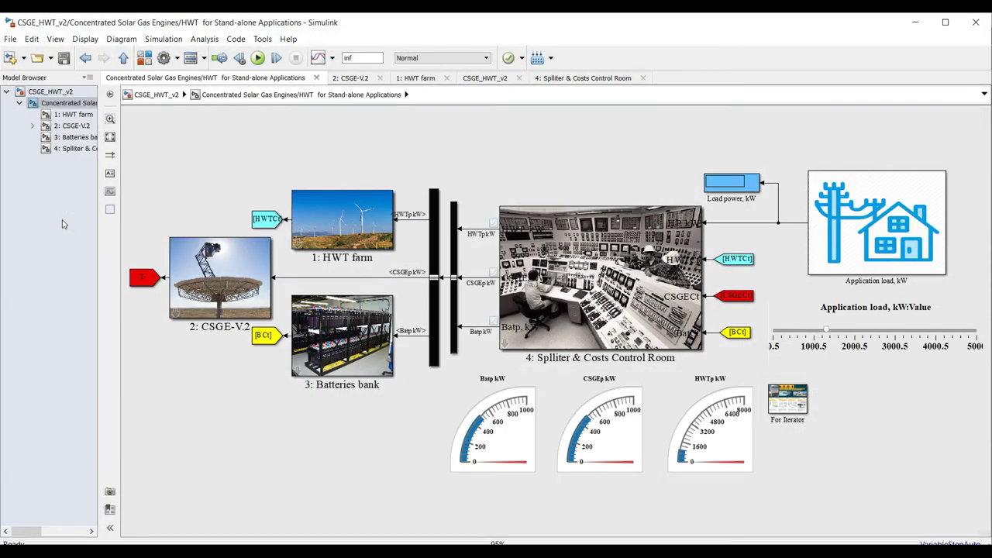
pyautogui.click(45, 92)
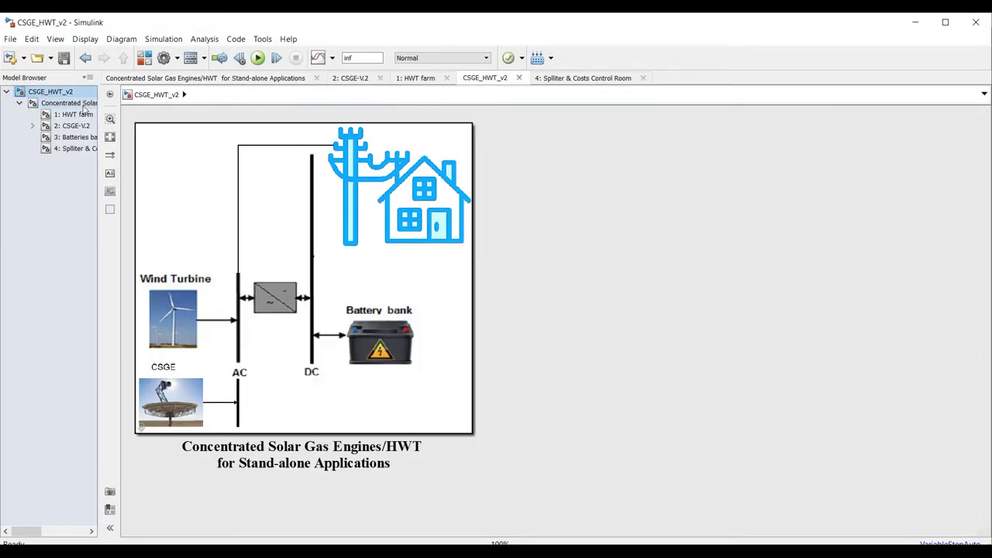
pyautogui.click(975, 21)
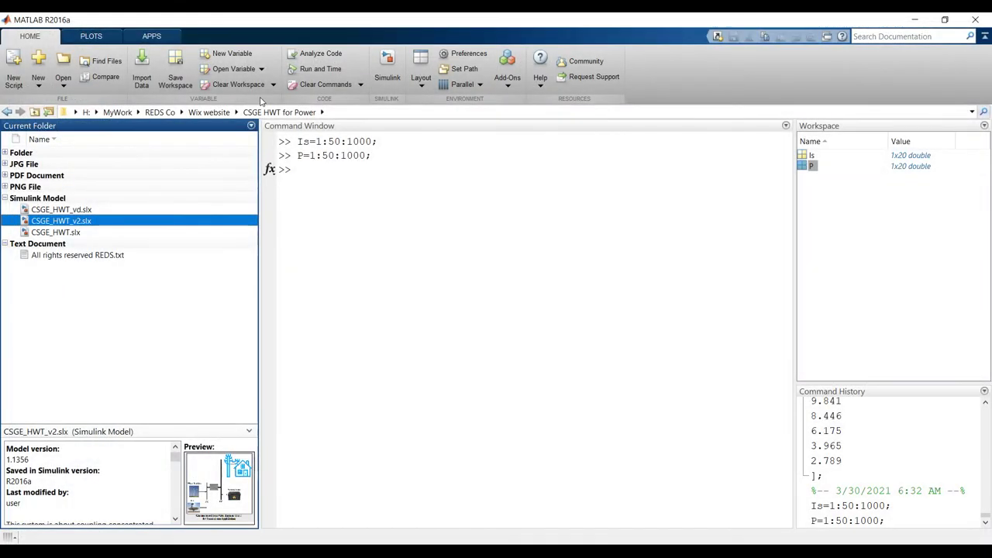
# - Browse through the Students folder to the engineer's CSGE HWT for Power subfolder and open the CSGE_vd.slx model
pyautogui.click(236, 112)
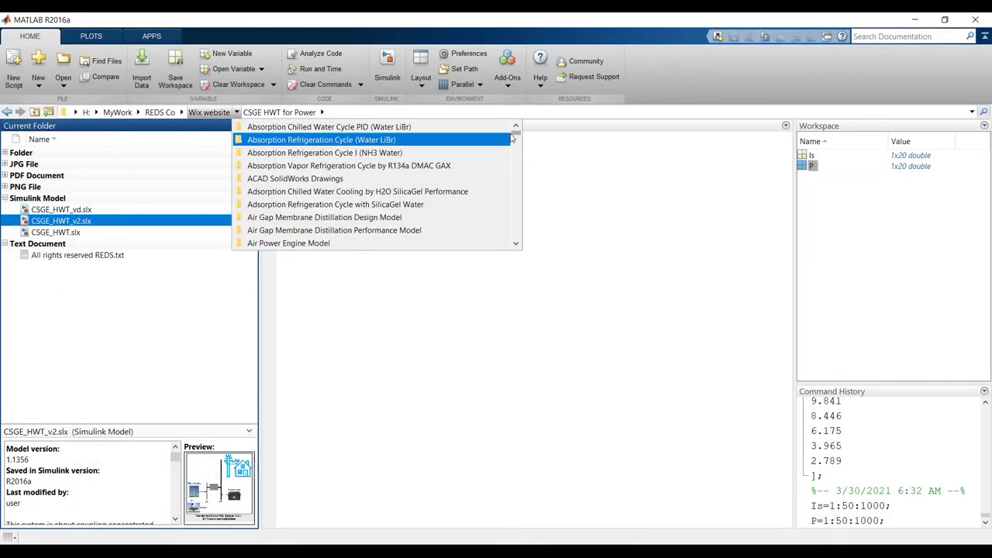
pyautogui.moveTo(515, 134); pyautogui.dragTo(515, 232)
pyautogui.scroll(3, 290, 209)
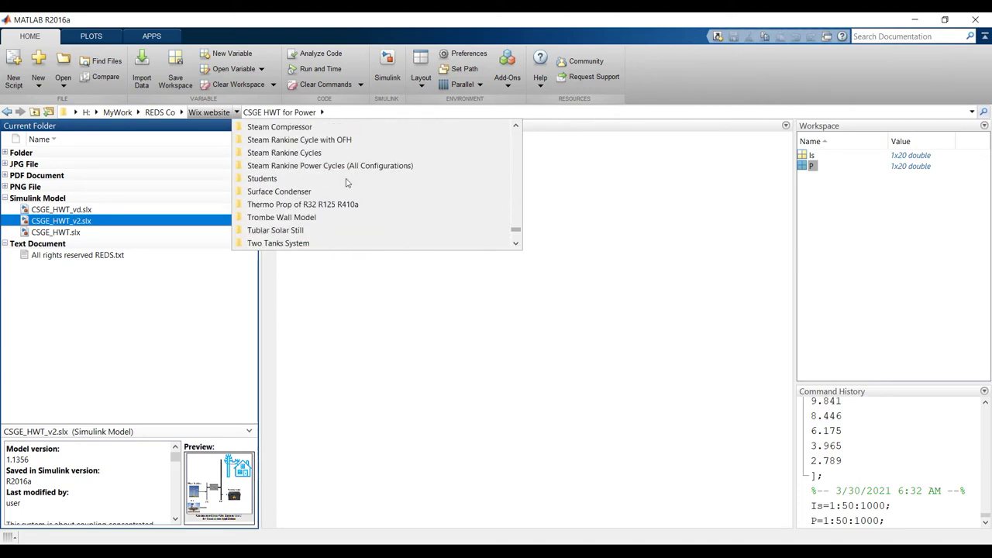
pyautogui.click(288, 217)
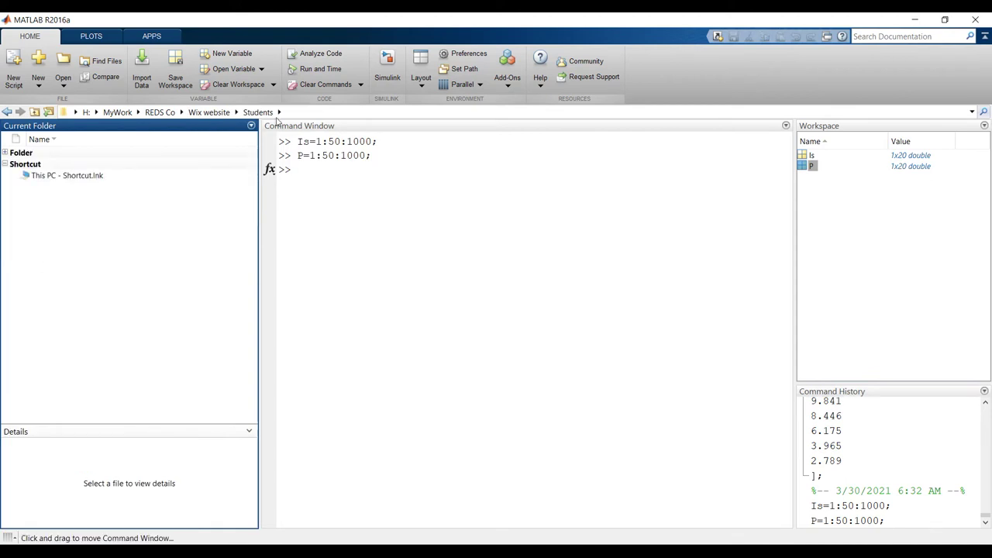
pyautogui.click(281, 113)
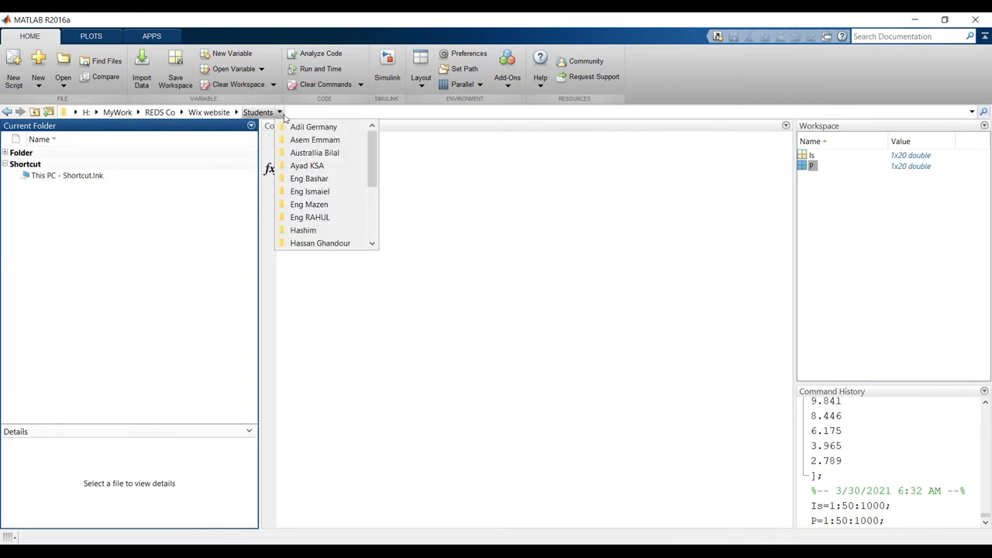
pyautogui.click(287, 179)
pyautogui.click(330, 112)
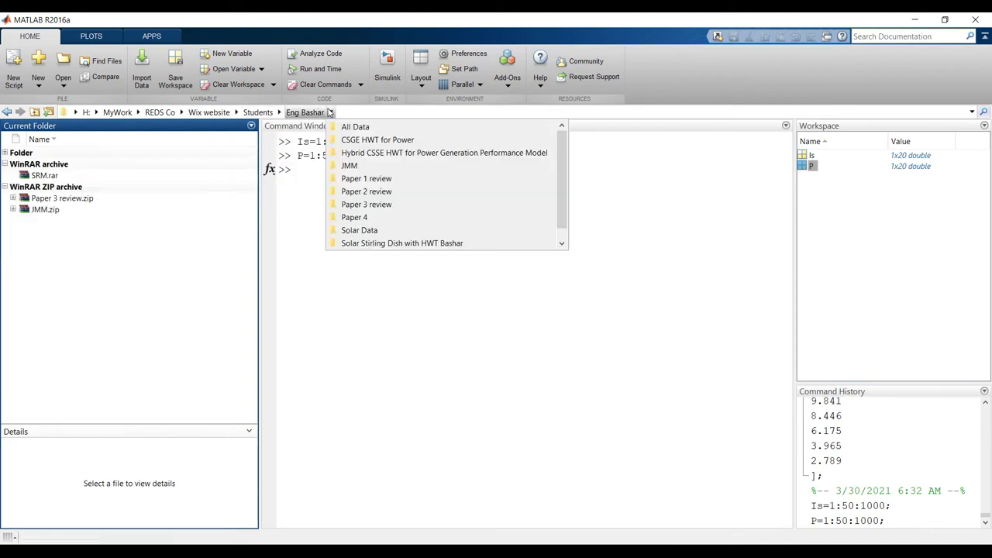
pyautogui.click(380, 140)
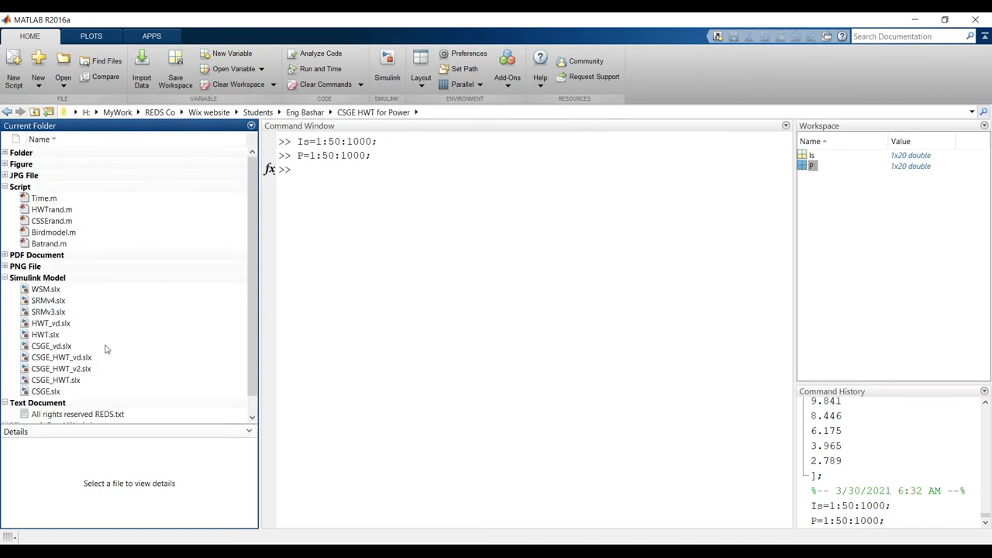
pyautogui.click(56, 347)
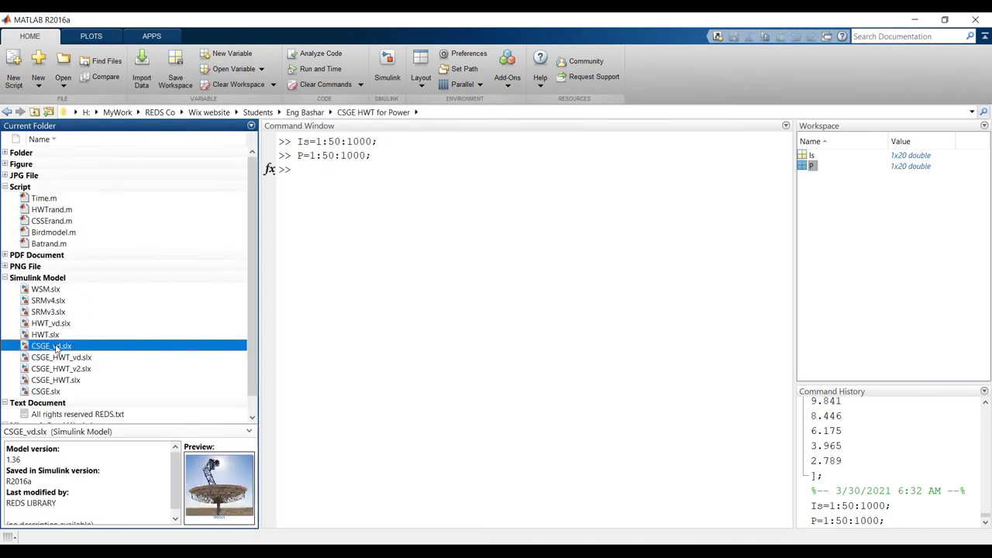
pyautogui.doubleClick(56, 347)
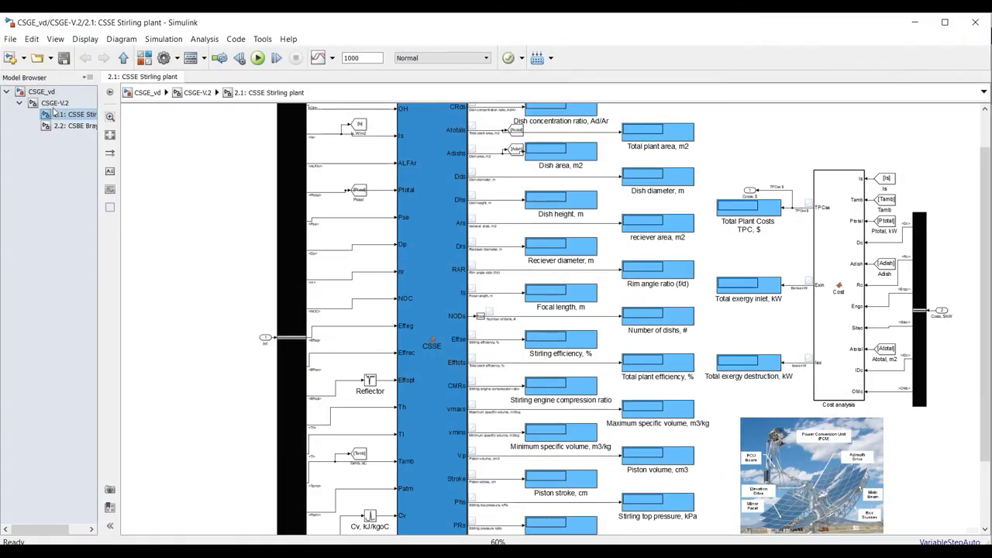
# - View the top level and the CSGE-V.2 subsystem of the CSGE_vd model, and close the model
pyautogui.click(47, 93)
pyautogui.click(60, 103)
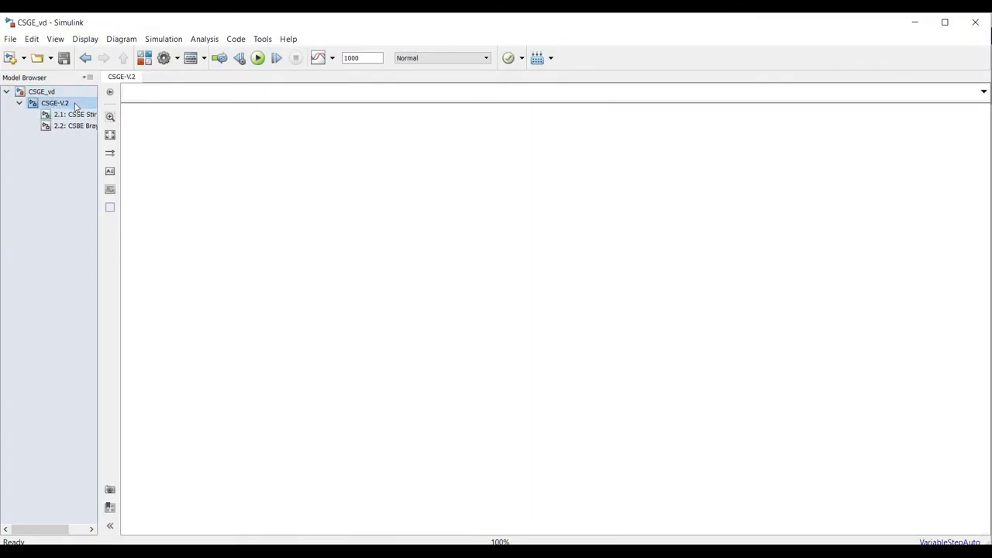
pyautogui.click(975, 21)
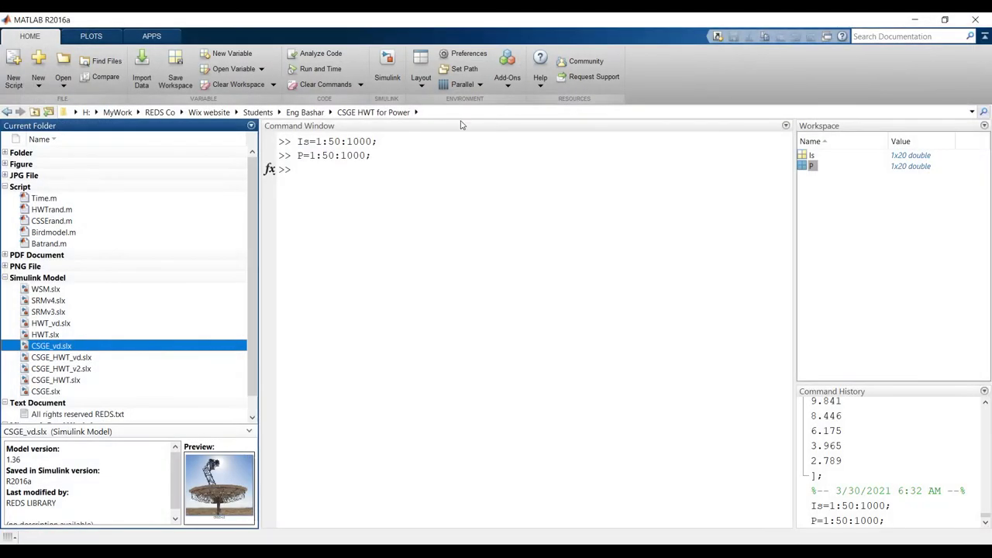
# - Open the CSGE_HWT_vd.slx model and examine the Operating Conditions and Time and wind speed signal blocks at its top level
pyautogui.click(48, 358)
pyautogui.doubleClick(48, 359)
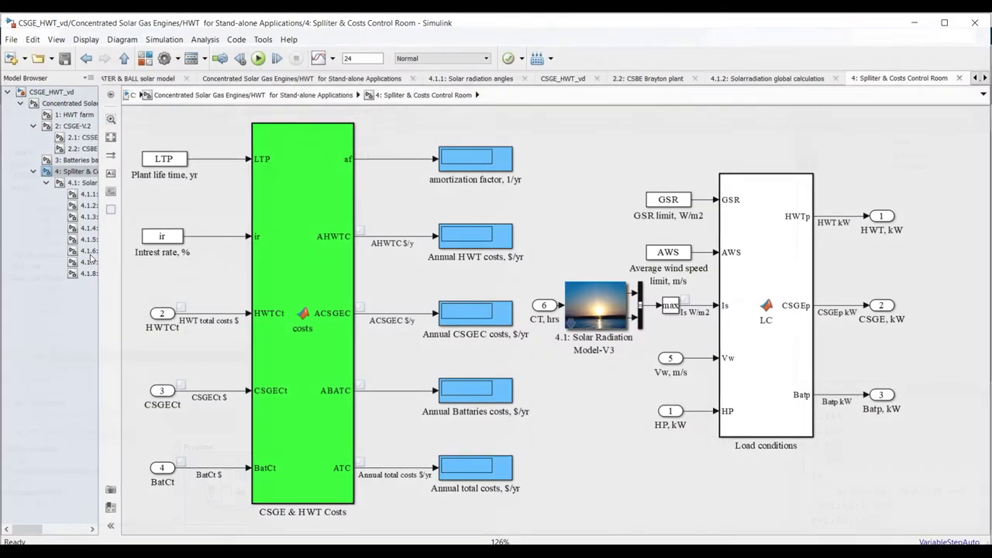
pyautogui.click(71, 102)
pyautogui.click(50, 91)
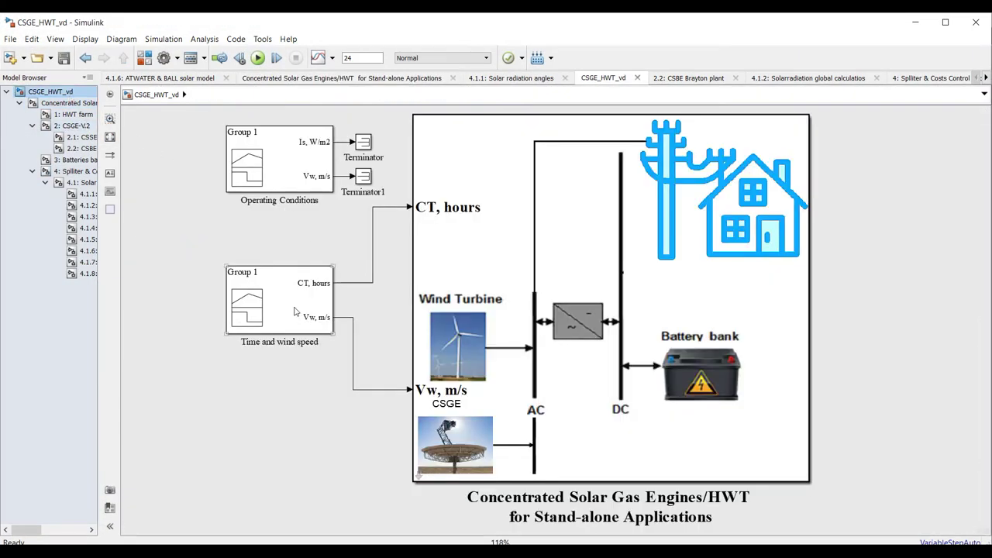
pyautogui.click(305, 161)
pyautogui.click(67, 103)
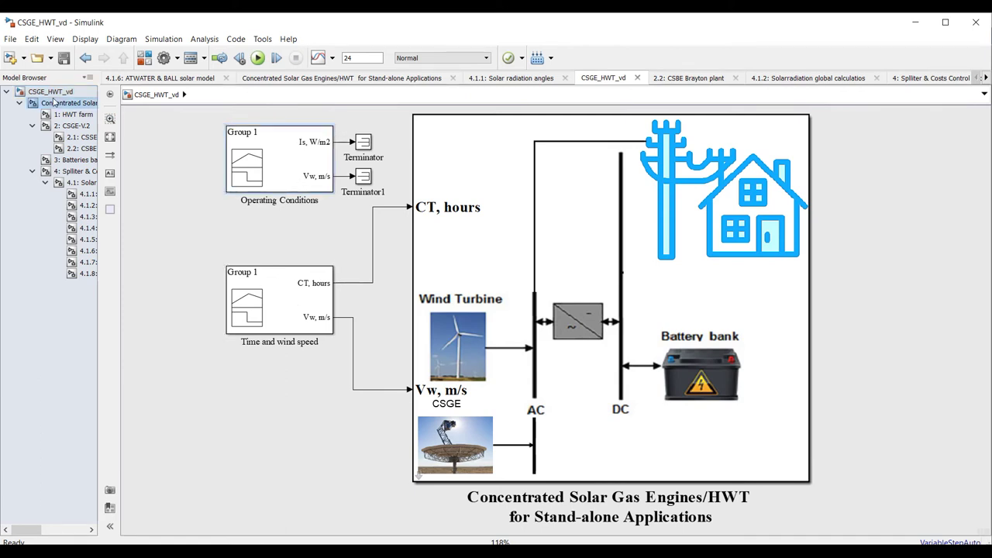
# - Examine the 4.1: Solar Radiation Model-V3 subsystem inside the Splliter & Costs Control Room, fitted to view, and close the model
pyautogui.click(77, 182)
pyautogui.click(80, 175)
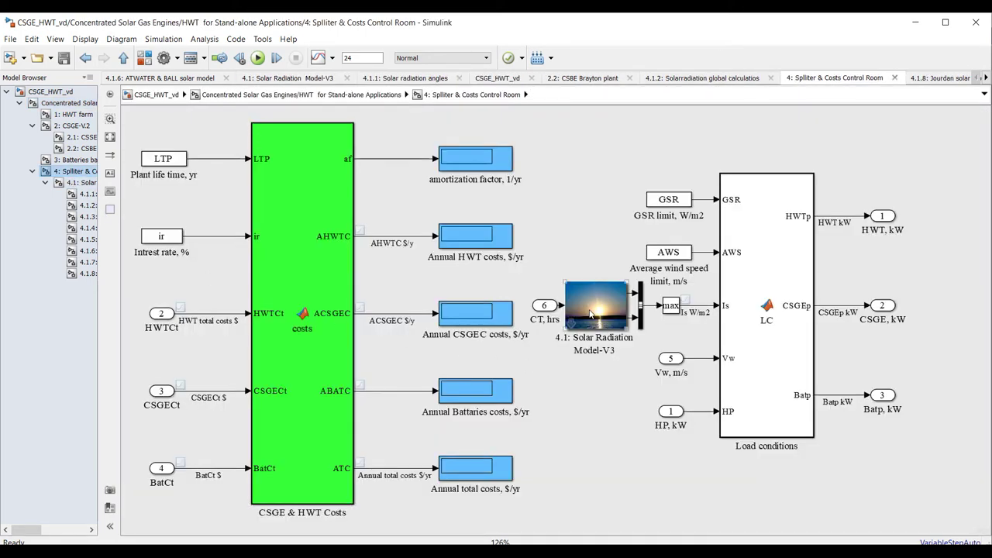
pyautogui.click(85, 182)
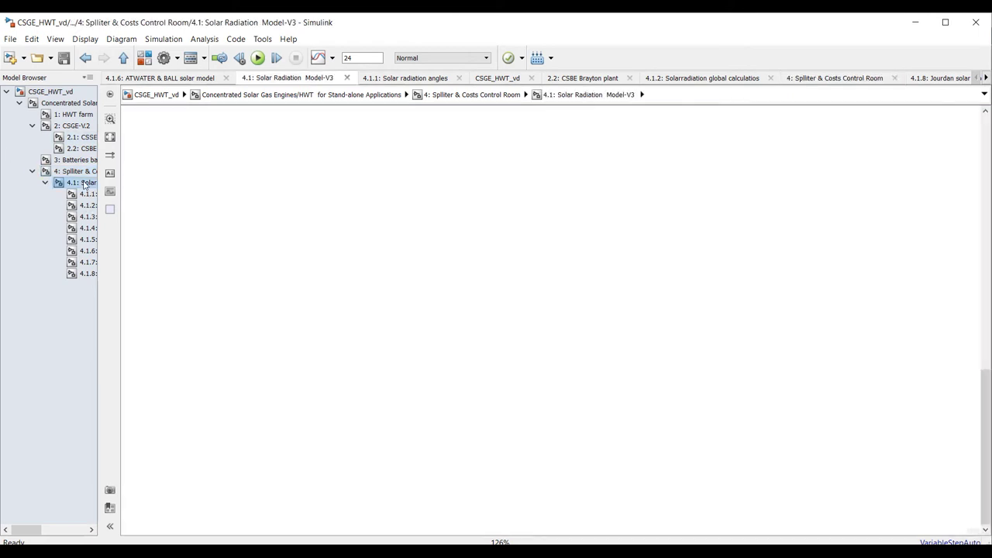
pyautogui.click(110, 138)
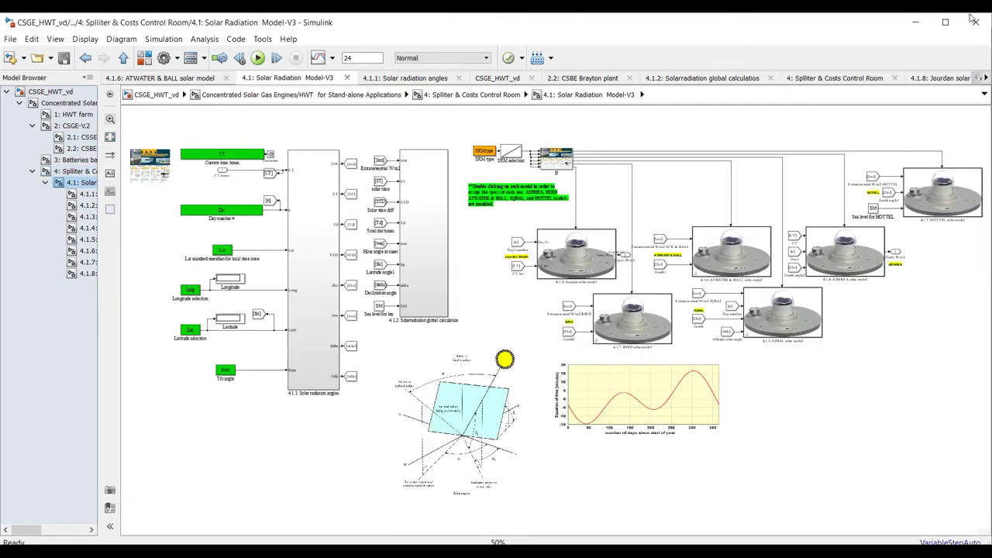
pyautogui.click(346, 78)
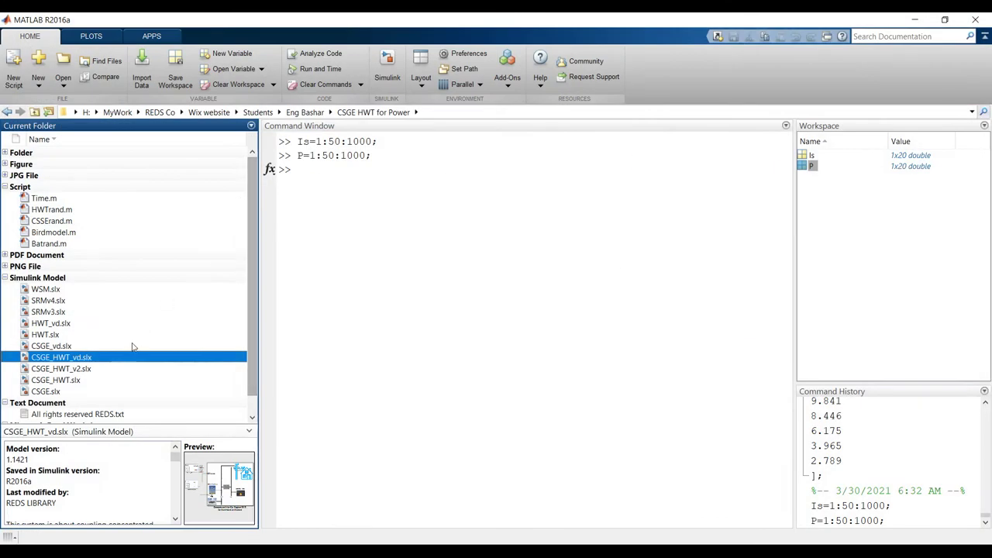
# - Open the CSGE_HWT_v2.slx model and look over its Meteo data 24hr and Meteo data 8759 input blocks
pyautogui.click(62, 370)
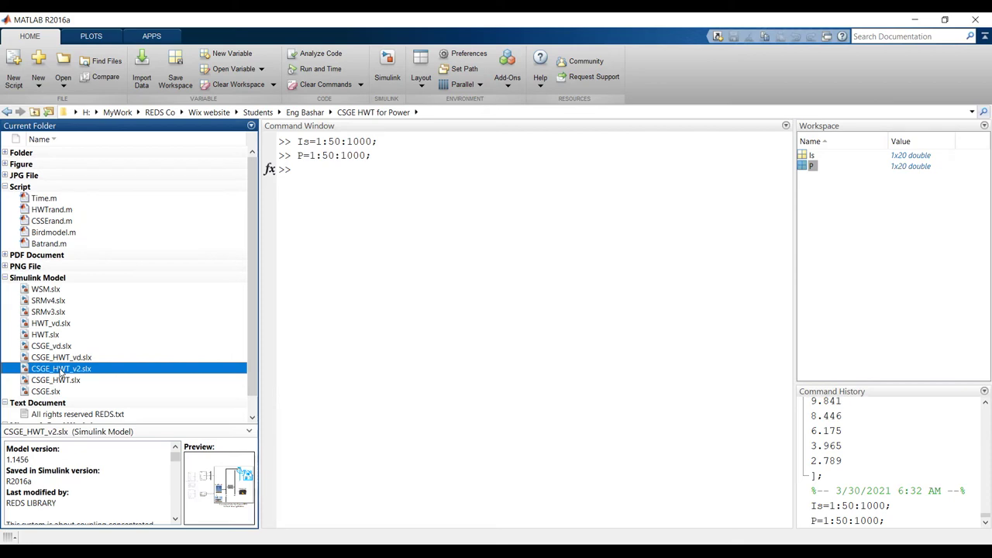
pyautogui.doubleClick(62, 371)
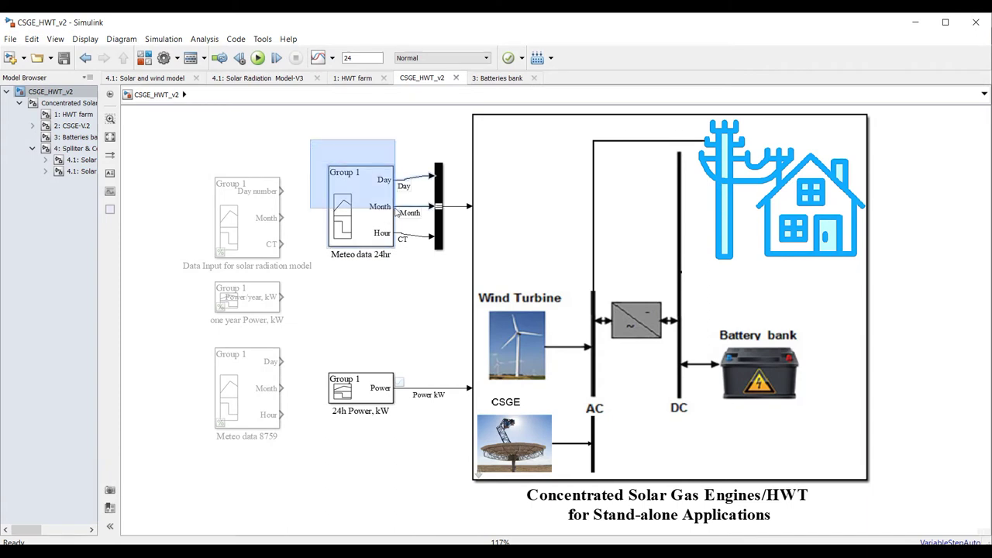
pyautogui.click(353, 195)
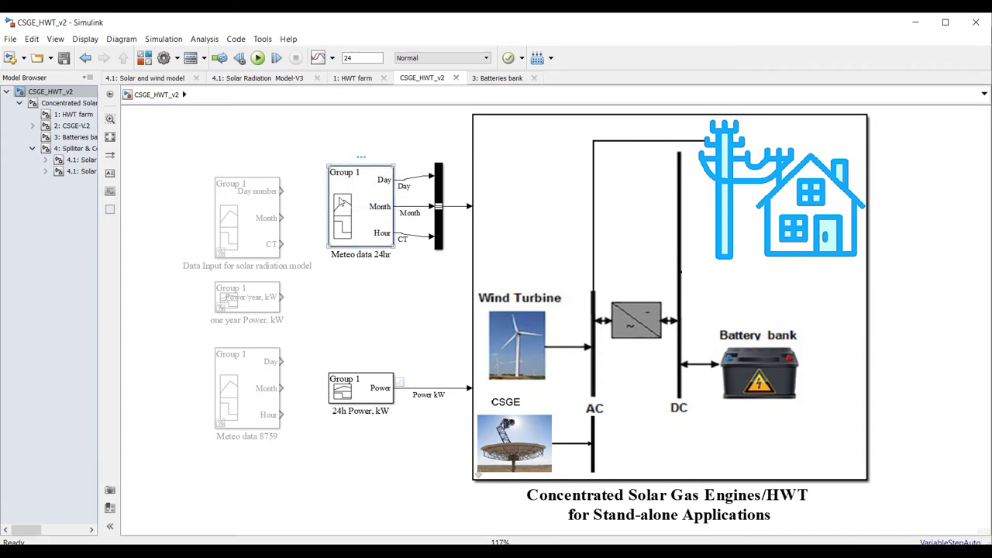
pyautogui.click(259, 399)
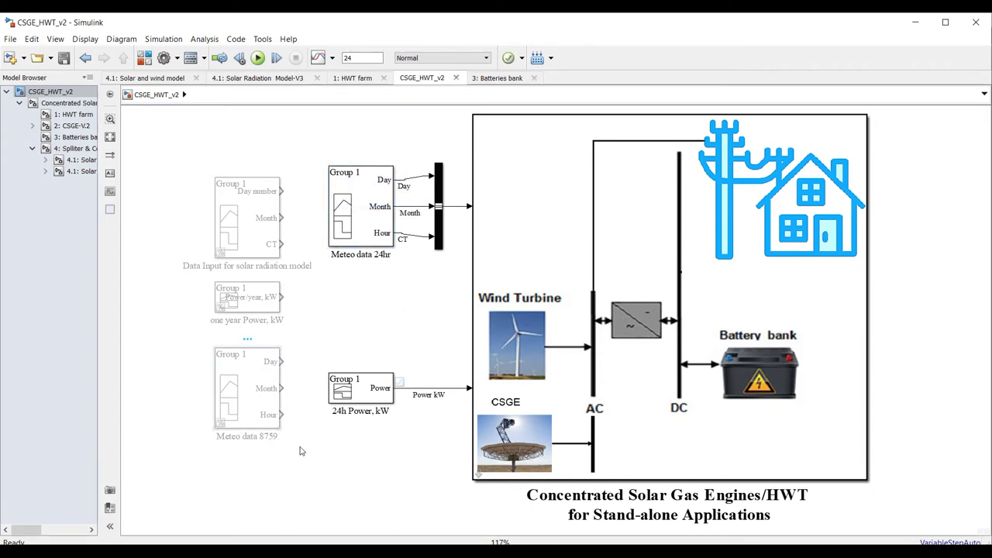
# - Inspect the Day, Month and Hour signals inside the Meteo data 8759 block and close its Signal Builder window
pyautogui.moveTo(177, 358); pyautogui.dragTo(282, 447)
pyautogui.click(249, 381)
pyautogui.click(238, 389)
pyautogui.doubleClick(238, 375)
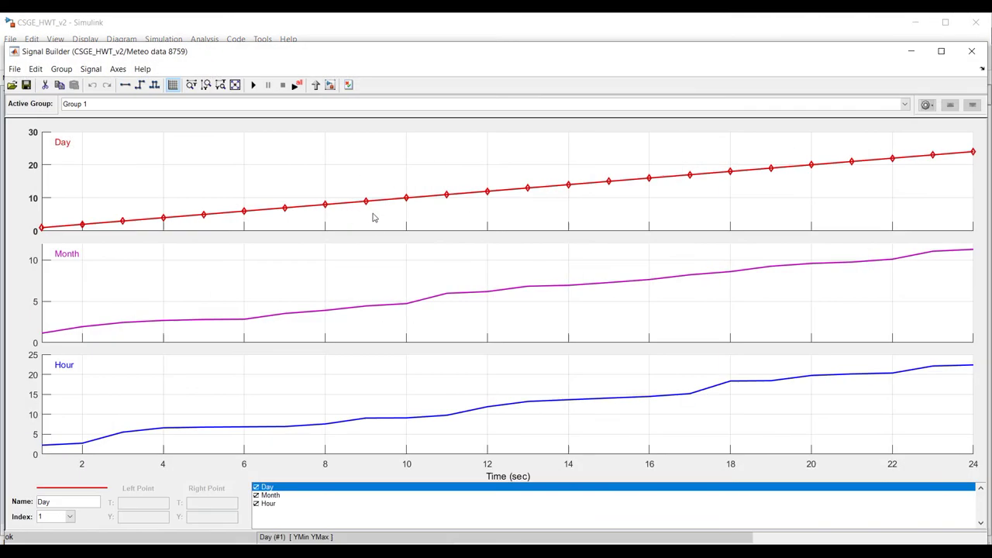
pyautogui.click(972, 53)
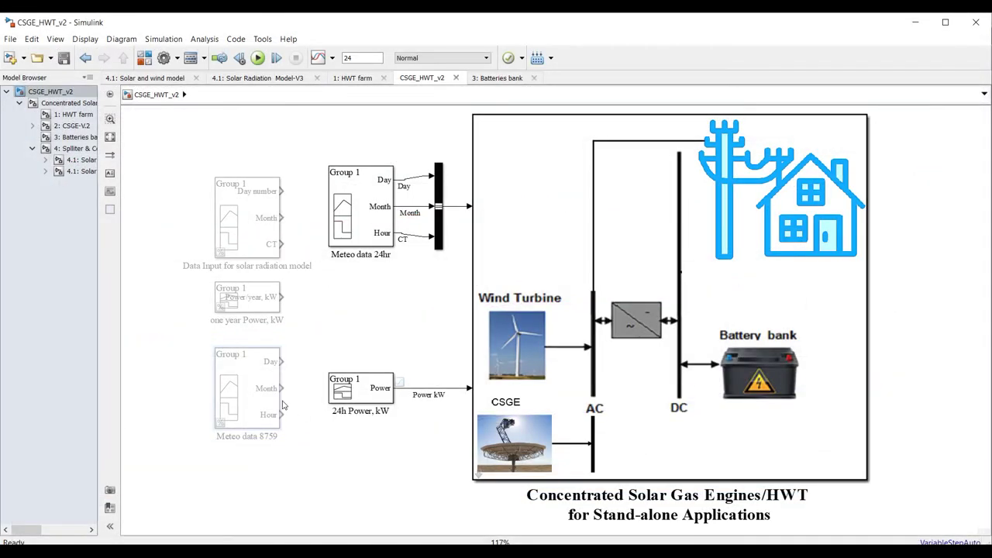
# - Inspect the signals of the Data Input for solar radiation model block and copy that block from CSGE_HWT_v2, closing the model
pyautogui.click(272, 224)
pyautogui.doubleClick(271, 225)
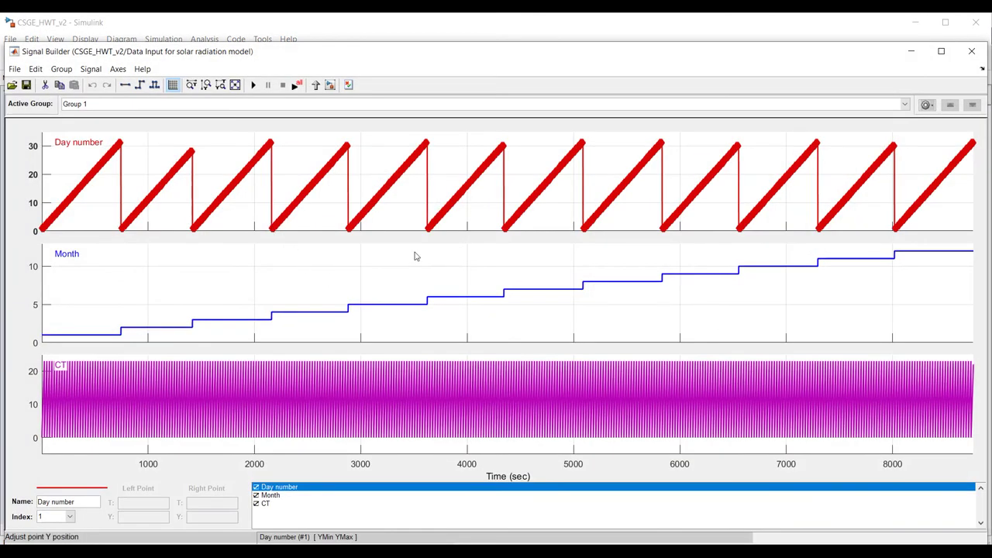
pyautogui.click(980, 55)
pyautogui.moveTo(186, 160); pyautogui.dragTo(287, 246)
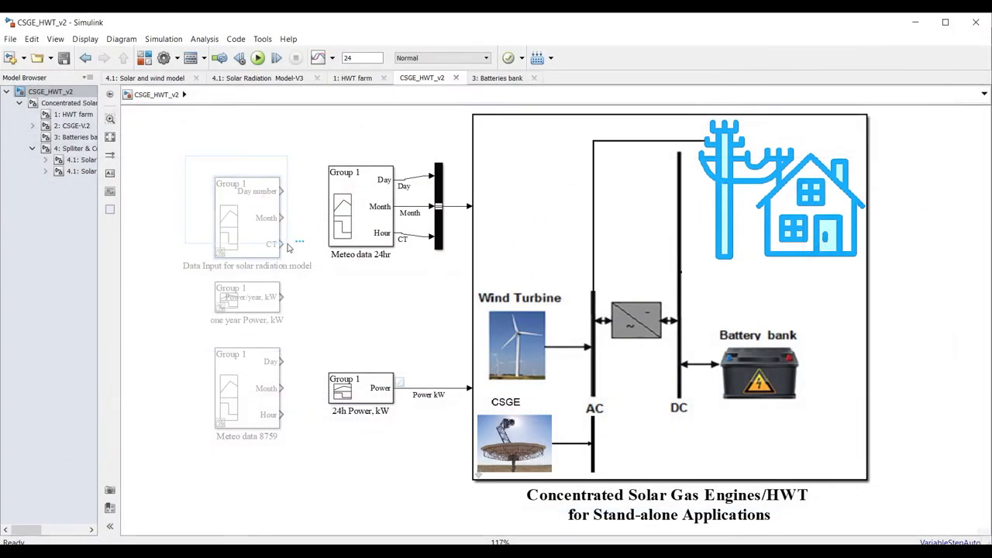
pyautogui.click(975, 22)
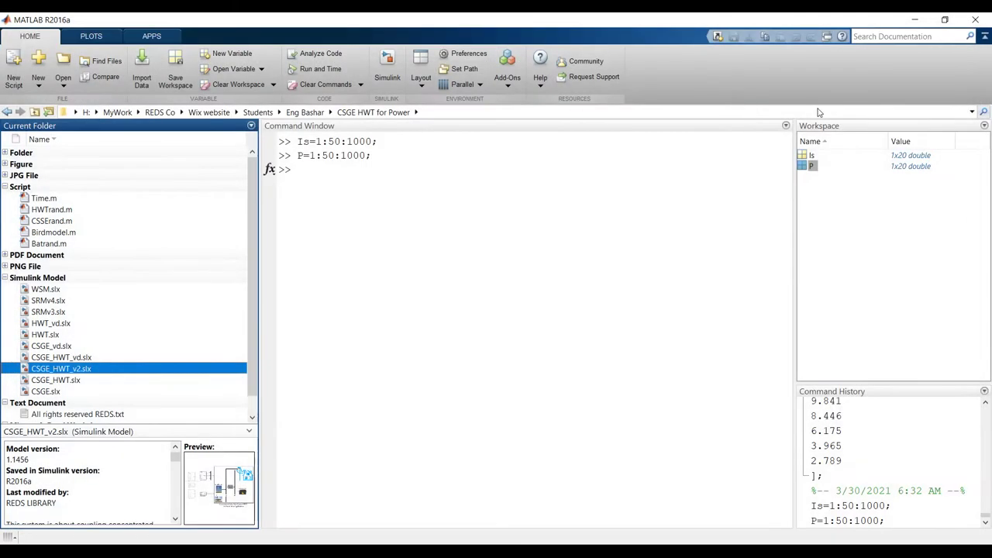
# - Change the current folder to Photovoltaic Power Generation and Degradation, and return to the PVann_PD_vd model with its Signal Builder window closed
pyautogui.click(972, 112)
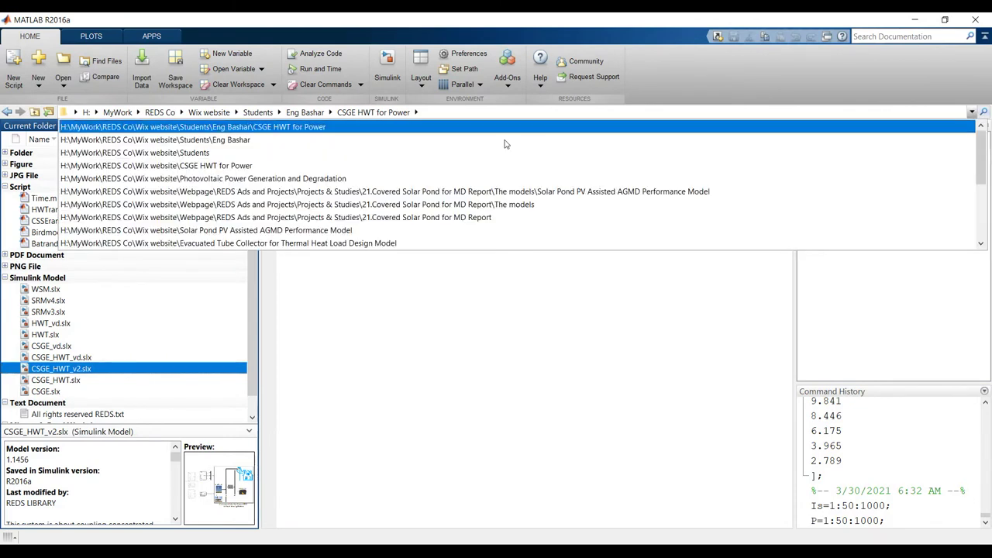
pyautogui.click(319, 184)
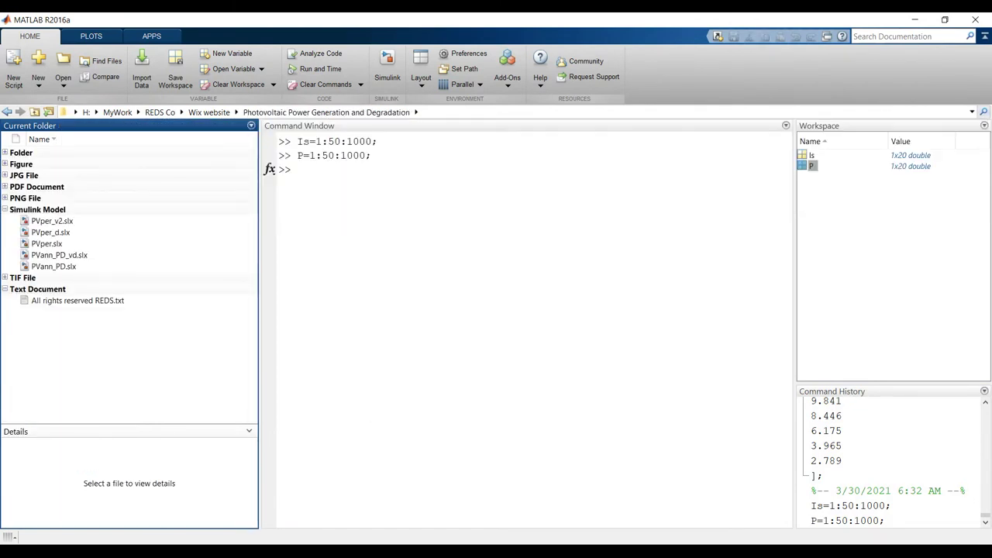
pyautogui.moveTo(523, 550)
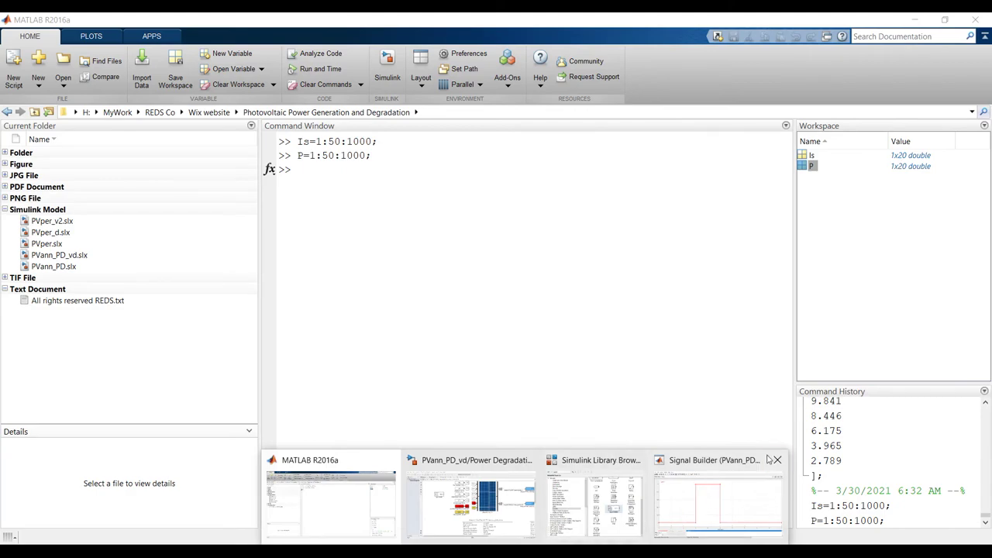
pyautogui.click(776, 459)
pyautogui.click(558, 496)
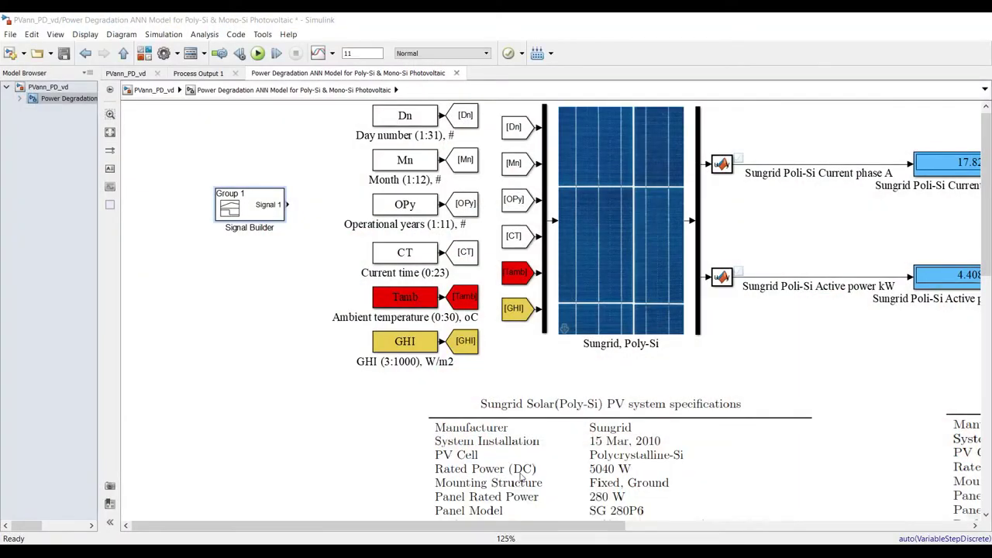
# - Replace the Signal Builder block with the copied Data Input for solar radiation model block and uncomment it
pyautogui.moveTo(158, 149); pyautogui.dragTo(291, 318)
pyautogui.press('Delete')
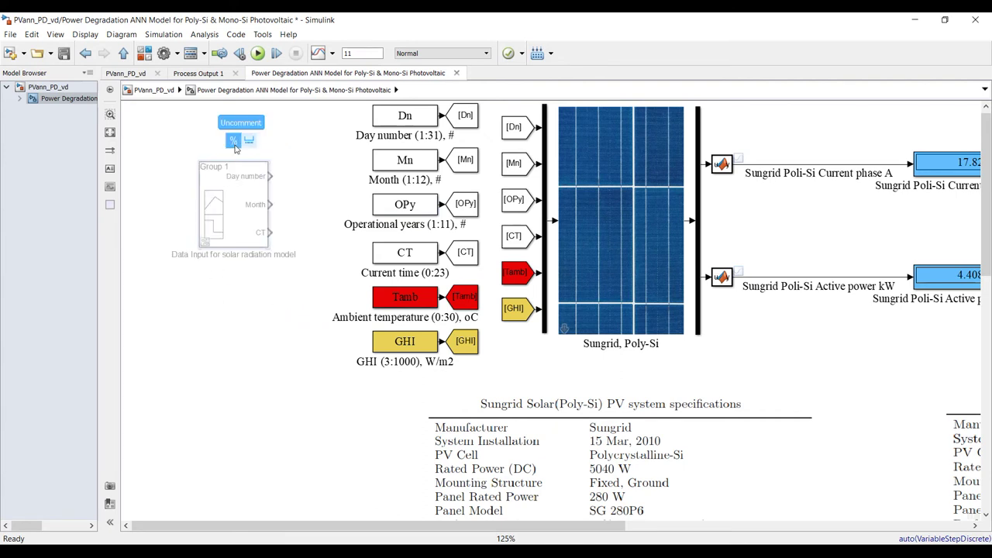
pyautogui.click(236, 149)
pyautogui.moveTo(238, 205); pyautogui.dragTo(242, 212)
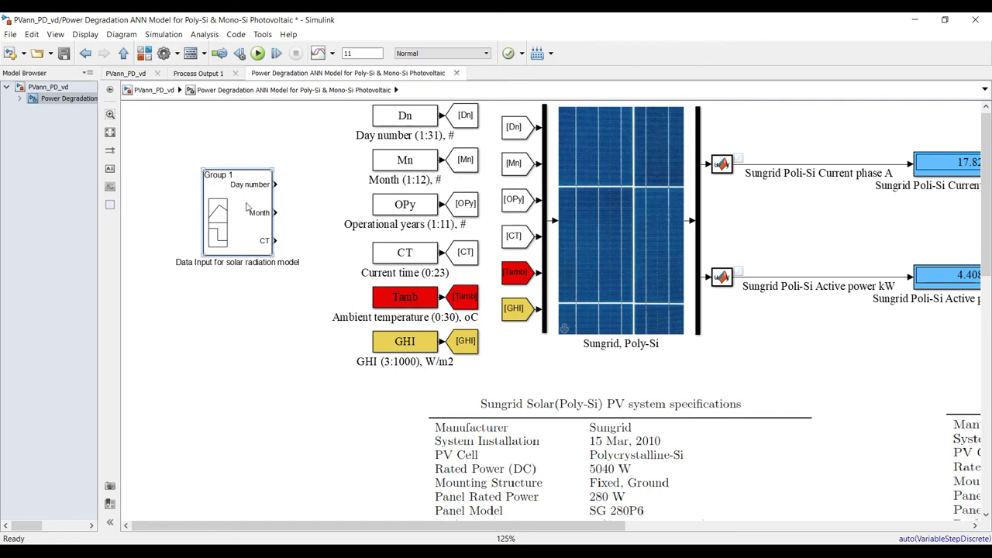
# - Check the Day number, Month and CT signals inside the pasted block and shift the block slightly closer to the input constants
pyautogui.doubleClick(246, 206)
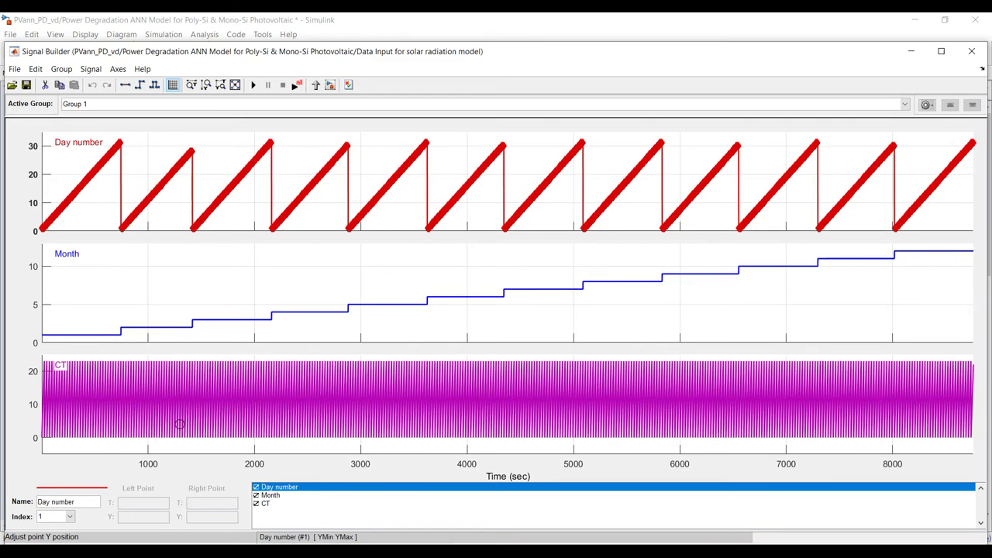
pyautogui.click(970, 52)
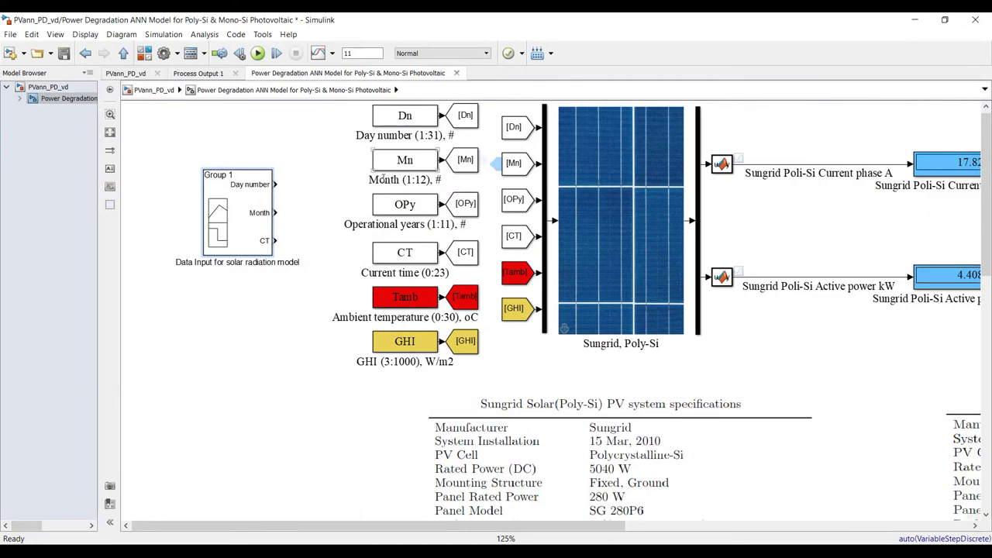
pyautogui.moveTo(238, 197); pyautogui.dragTo(248, 189)
pyautogui.scroll(1, 332, 141)
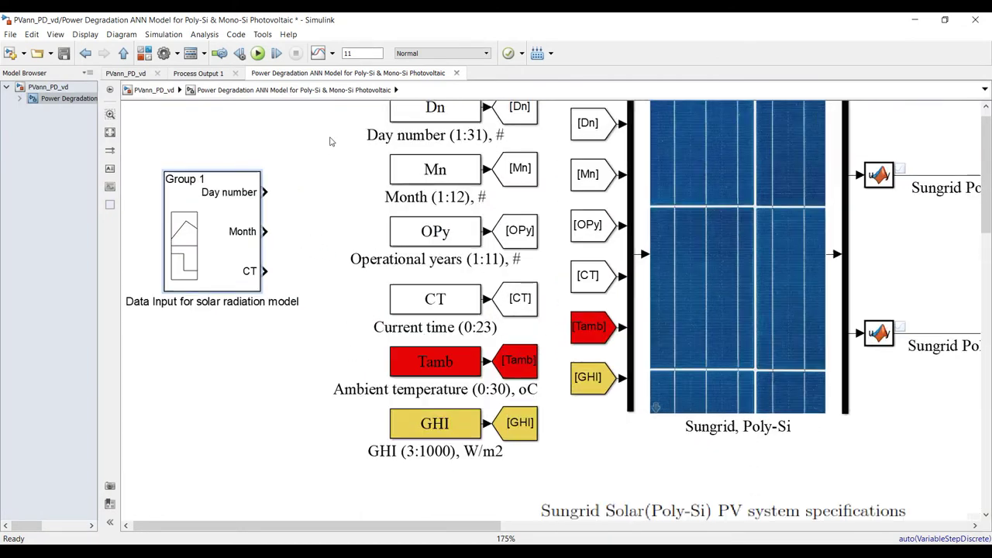
pyautogui.scroll(-1, 329, 160)
# - Detach the Dn and Mn constants from their Goto tags and place them above the Data Input for solar radiation model block
pyautogui.click(391, 131)
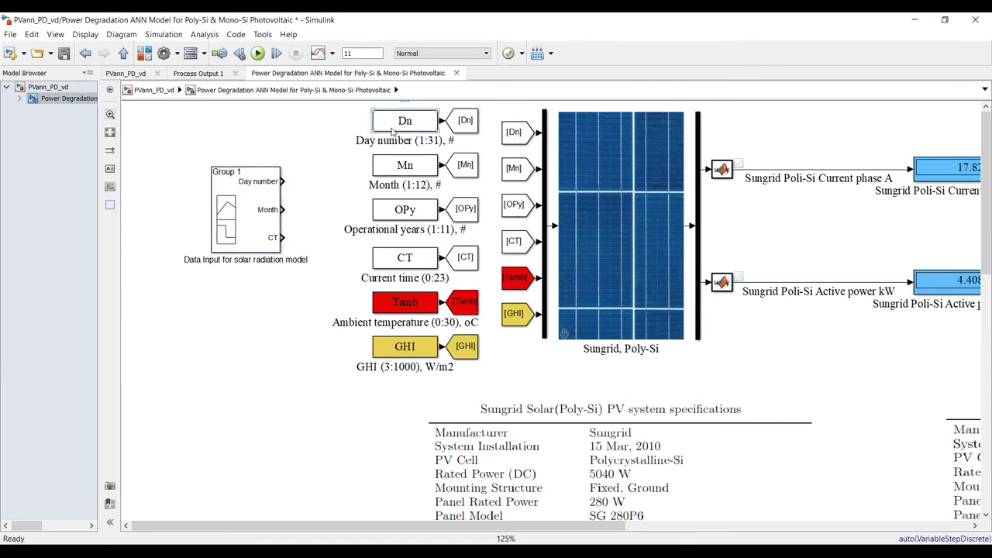
pyautogui.scroll(-3, 386, 133)
pyautogui.scroll(3, 482, 223)
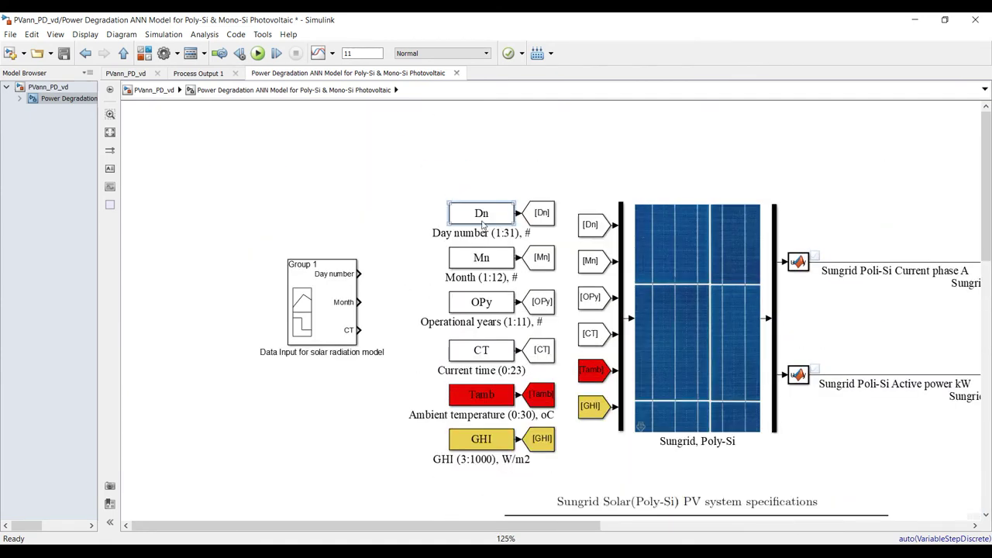
pyautogui.press('Delete')
pyautogui.hotkey('ctrl', 'z')
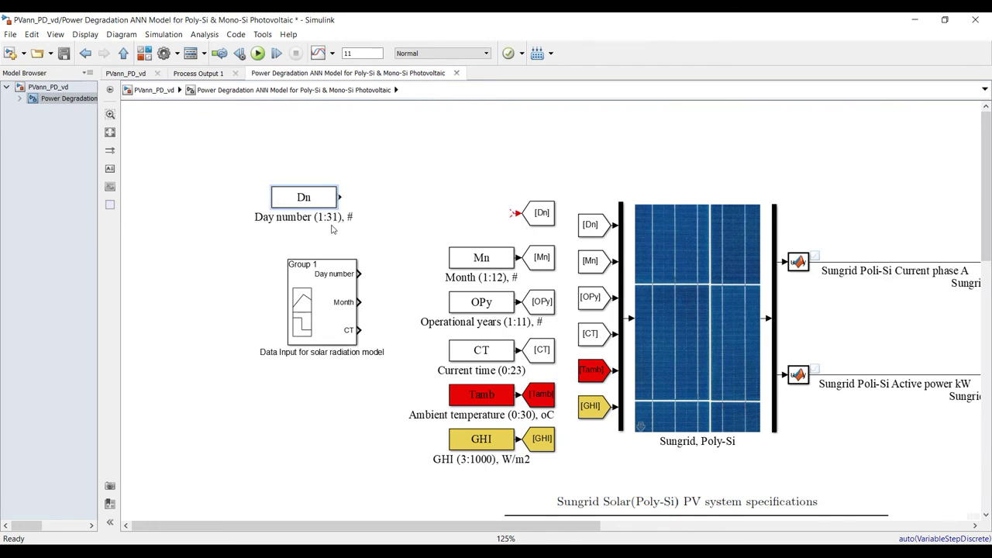
pyautogui.click(465, 261)
pyautogui.press('Delete')
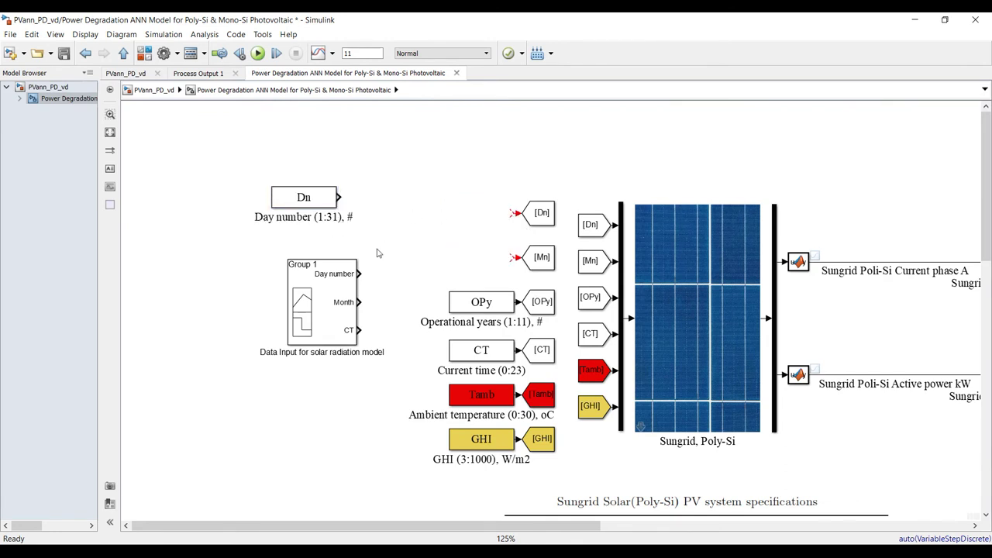
pyautogui.hotkey('ctrl', 'z')
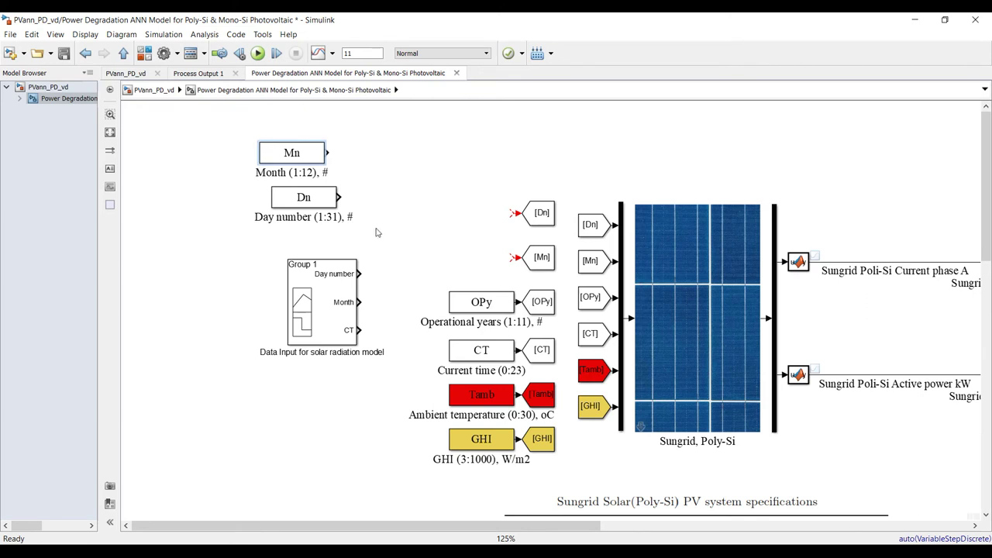
# - Detach the CT constant from its Goto tag and place it beside the relocated Mn constant, clear of its label
pyautogui.click(482, 352)
pyautogui.hotkey('ctrl', 'x')
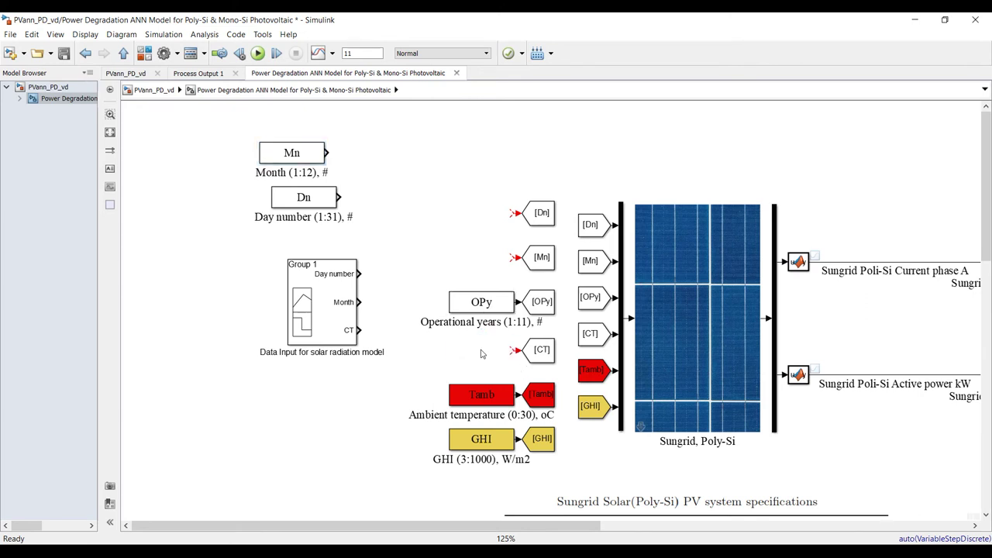
pyautogui.hotkey('ctrl', 'v')
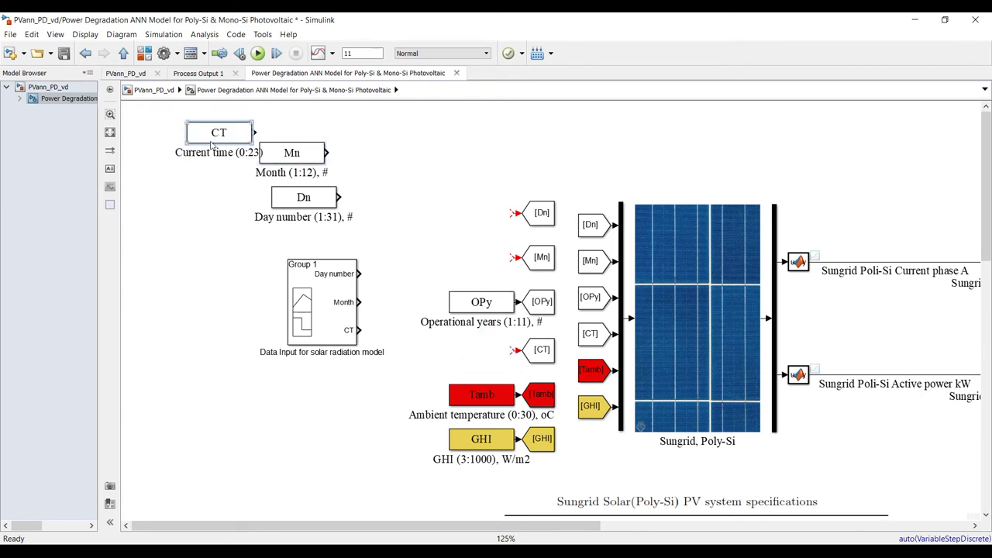
pyautogui.moveTo(211, 146); pyautogui.dragTo(191, 145)
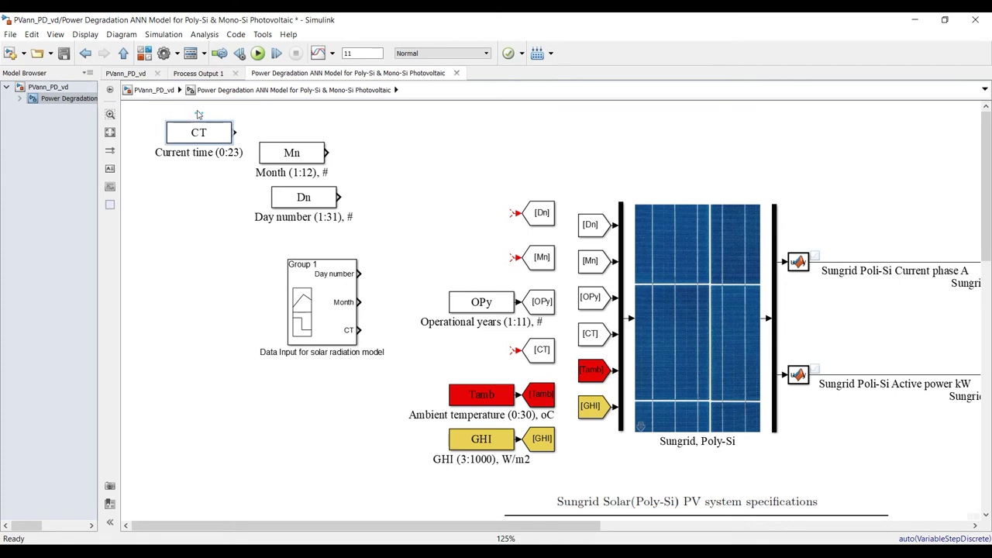
# - Comment out the detached CT, Mn and Dn constant blocks together
pyautogui.moveTo(152, 111); pyautogui.dragTo(344, 230)
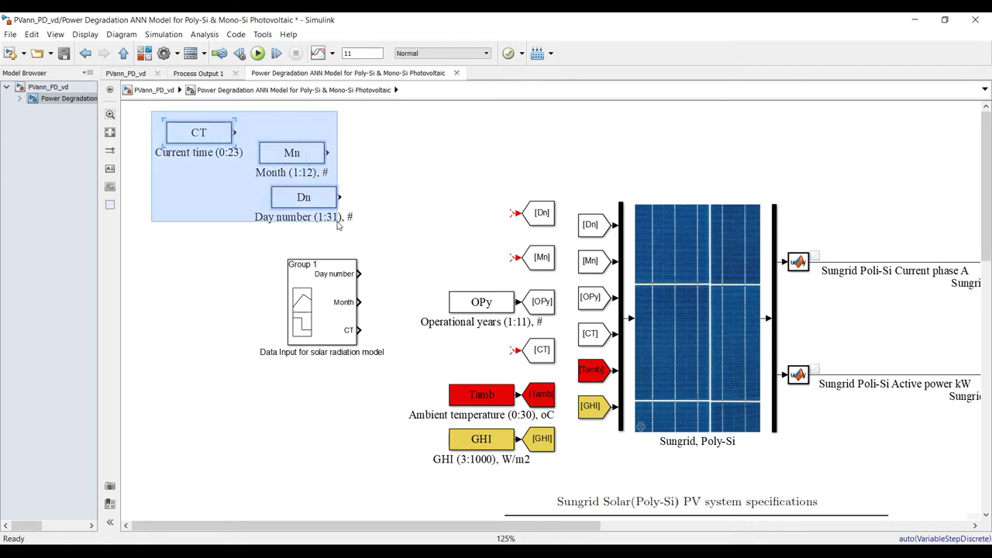
pyautogui.rightClick(274, 157)
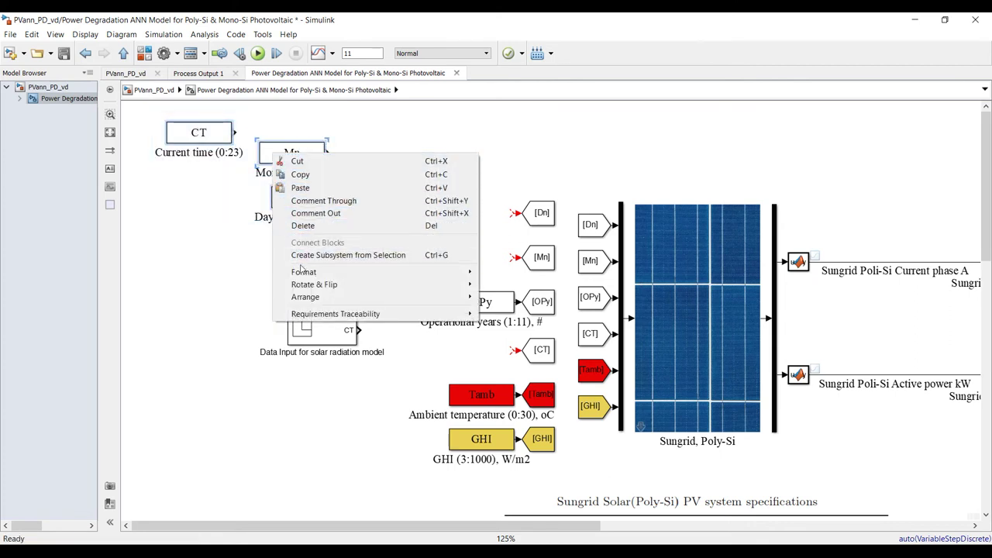
pyautogui.click(326, 217)
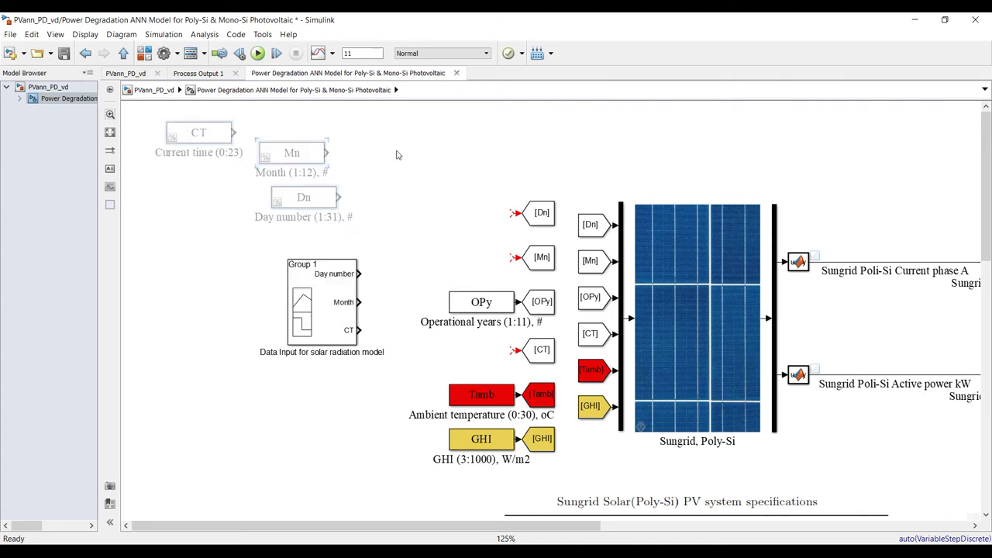
# - Shift the Data Input for solar radiation model block toward the Goto tags and wire Day number to Dn and Month to Mn
pyautogui.moveTo(334, 296); pyautogui.dragTo(493, 217)
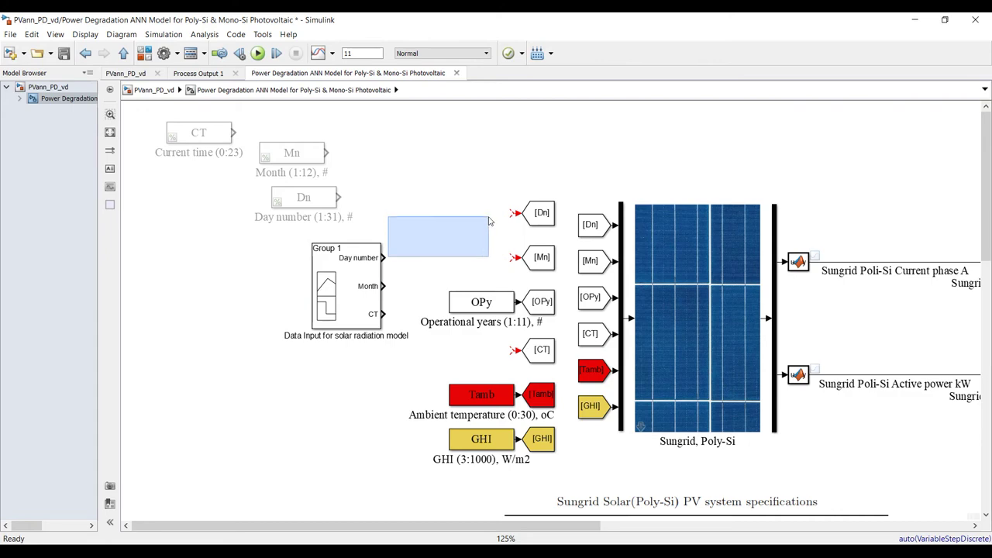
pyautogui.moveTo(382, 258)
pyautogui.mouseDown()
pyautogui.moveTo(465, 220)
pyautogui.moveTo(511, 213)
pyautogui.mouseUp()
pyautogui.moveTo(383, 286); pyautogui.dragTo(513, 258)
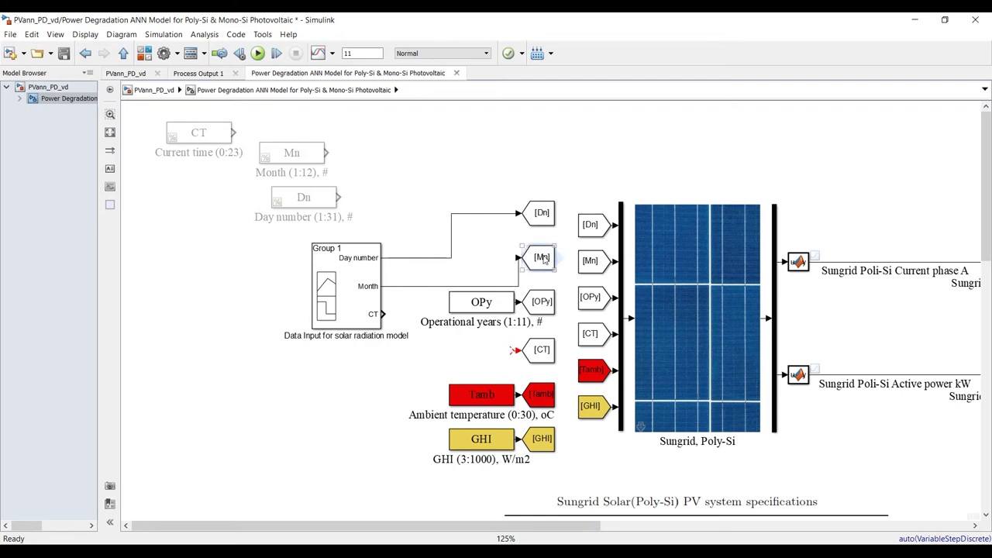
# - Add a From block and a Goto block from the Simulink Signal Routing library near the Data Input for solar radiation model block
pyautogui.scroll(4, 554, 238)
pyautogui.moveTo(573, 138); pyautogui.dragTo(517, 292)
pyautogui.click(145, 53)
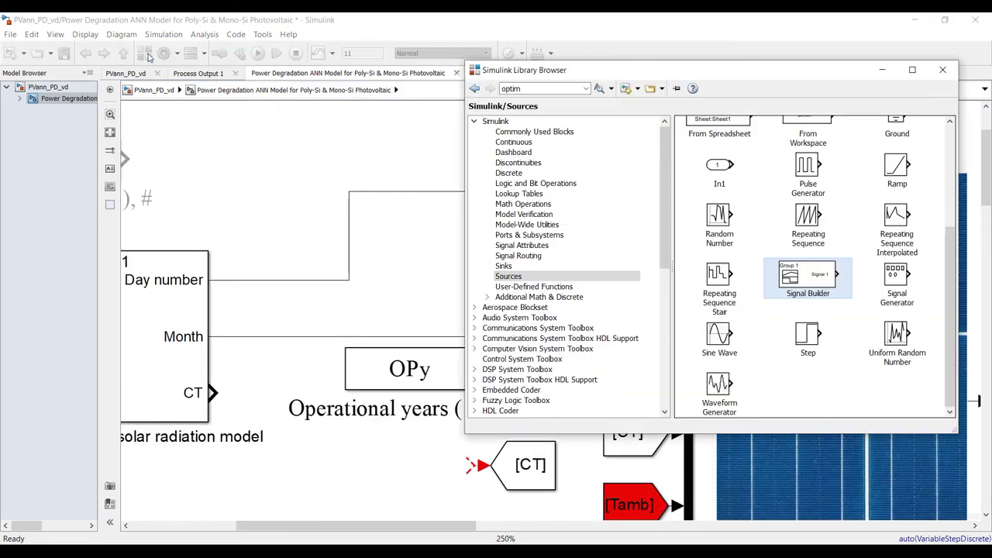
pyautogui.click(513, 256)
pyautogui.moveTo(851, 203); pyautogui.dragTo(266, 142)
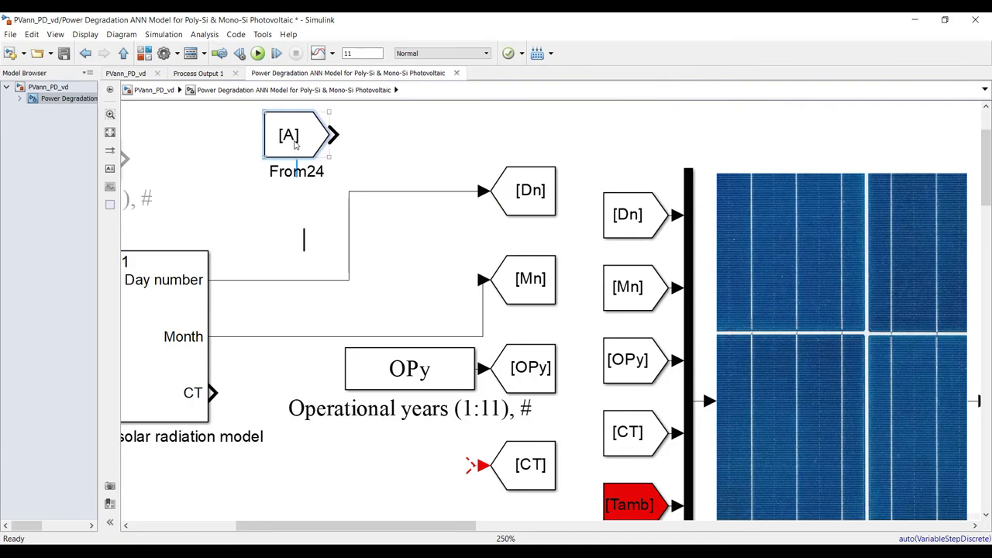
pyautogui.click(144, 53)
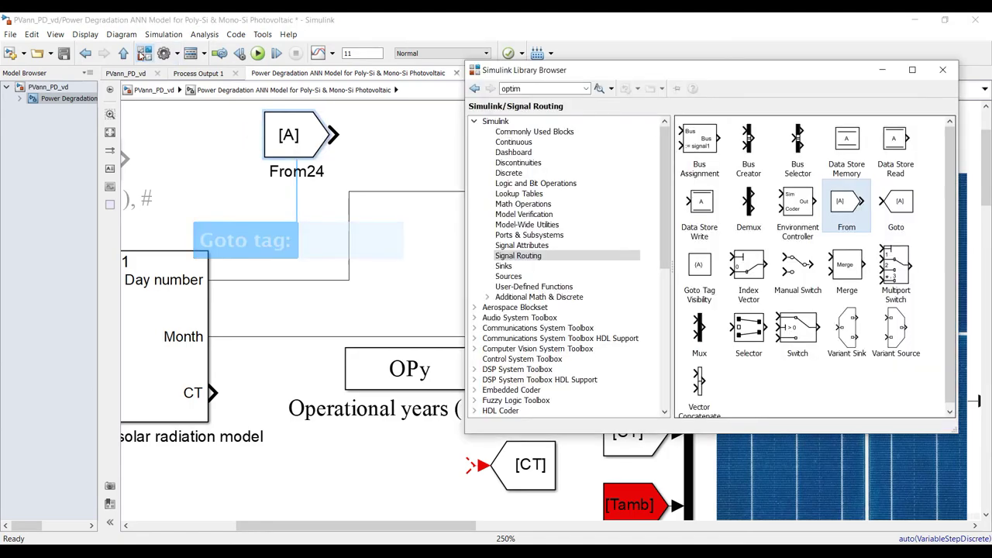
pyautogui.moveTo(880, 215); pyautogui.dragTo(292, 227)
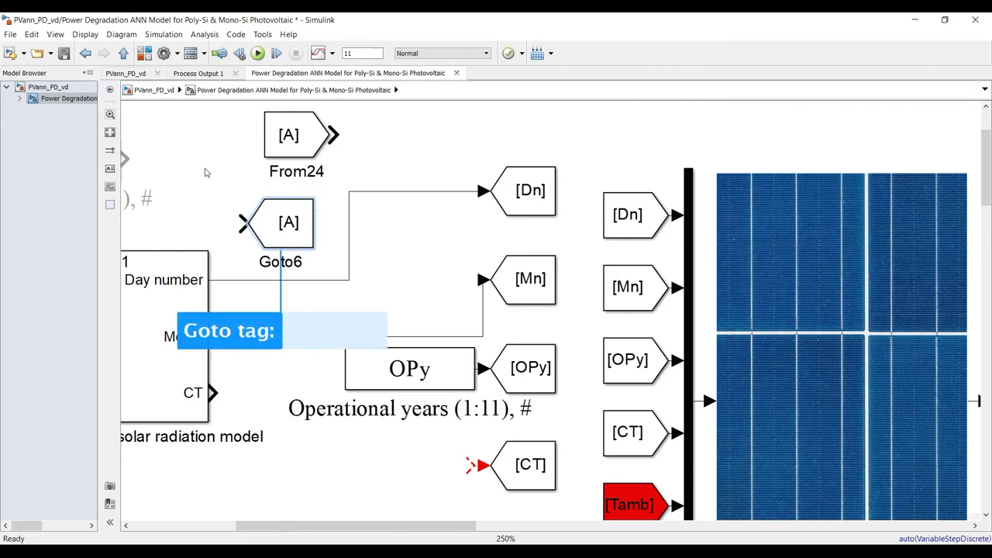
pyautogui.click(286, 229)
# - Review the tagged inputs of the Sungrid and BP panel models, and delete the two untagged From and Goto blocks
pyautogui.scroll(-8, 294, 224)
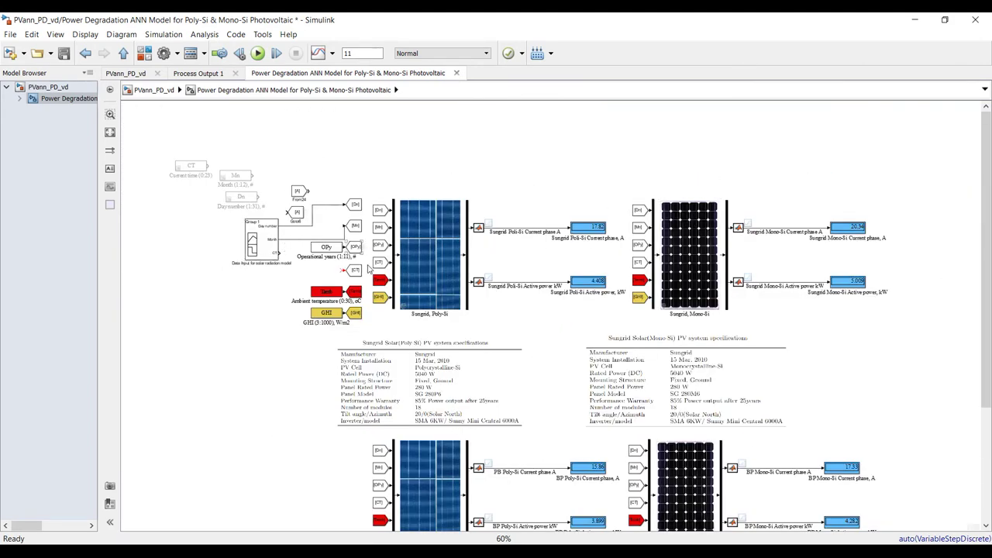
pyautogui.moveTo(912, 173); pyautogui.dragTo(393, 502)
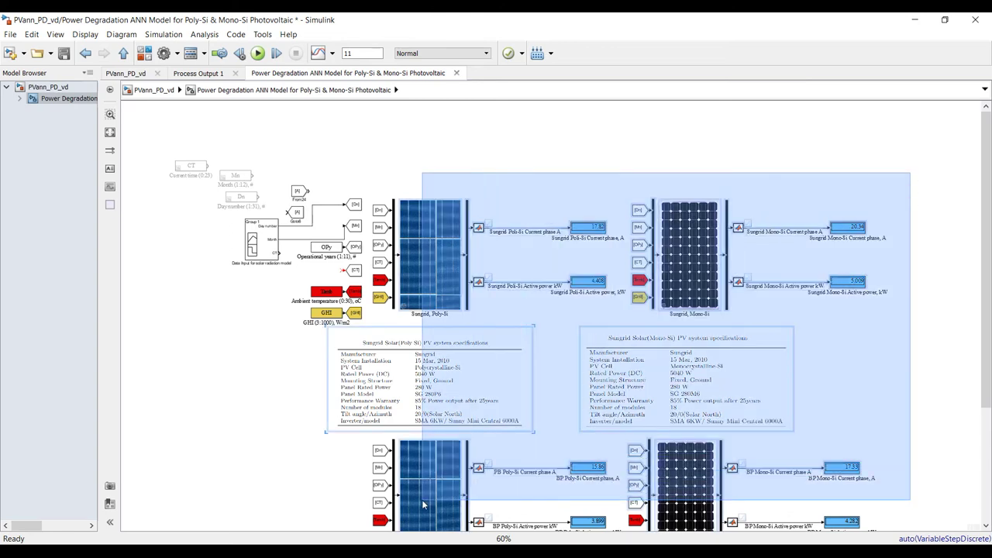
pyautogui.scroll(2, 328, 186)
pyautogui.scroll(6, 299, 193)
pyautogui.scroll(-5, 302, 194)
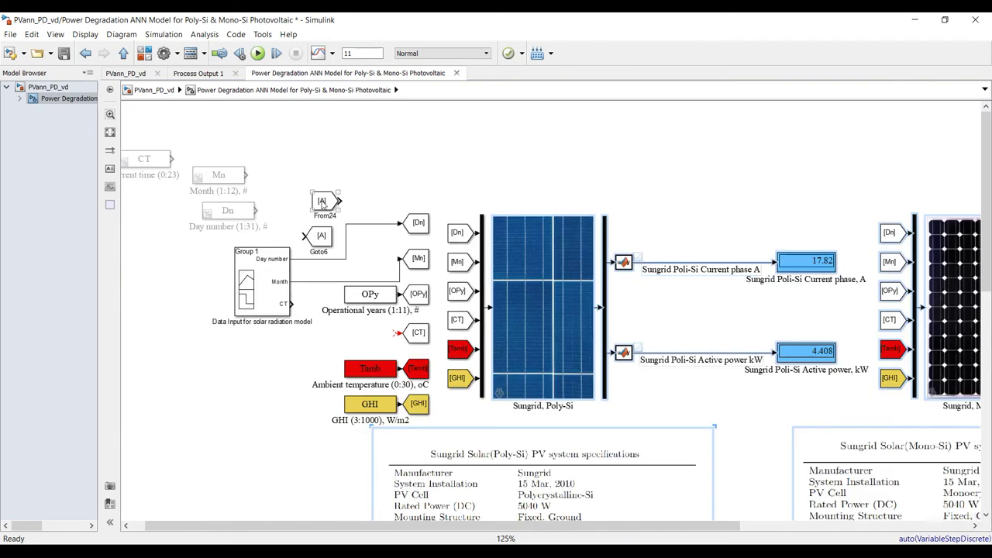
pyautogui.scroll(3, 302, 194)
pyautogui.moveTo(297, 175); pyautogui.dragTo(335, 257)
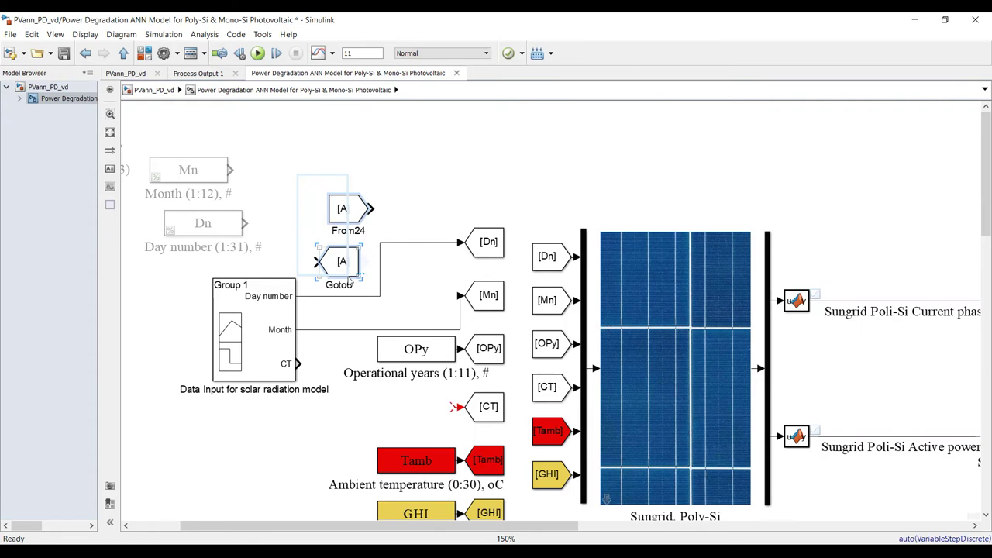
pyautogui.press('Delete')
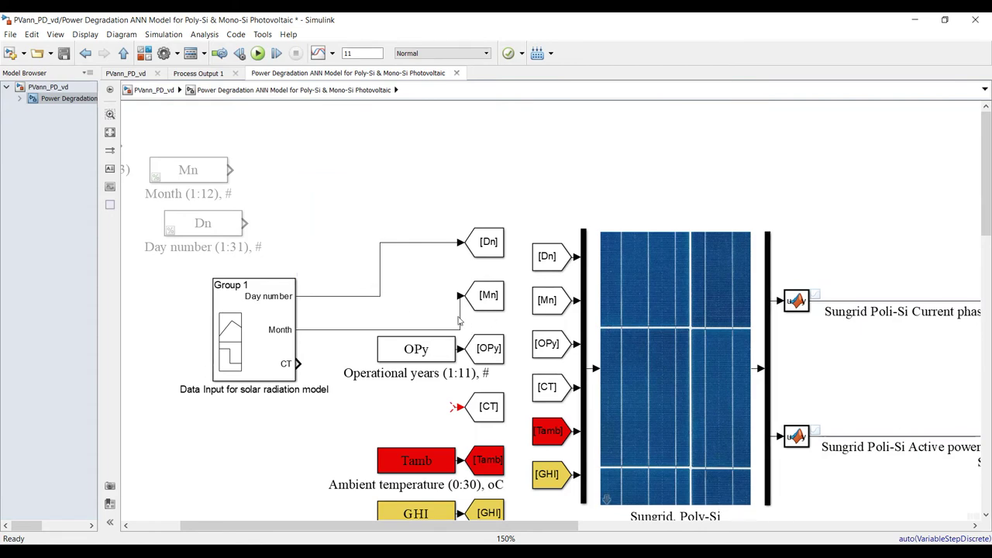
# - Reroute the Month line clear of the OPy block and wire the CT output to the CT Goto tag
pyautogui.moveTo(459, 324); pyautogui.dragTo(390, 331)
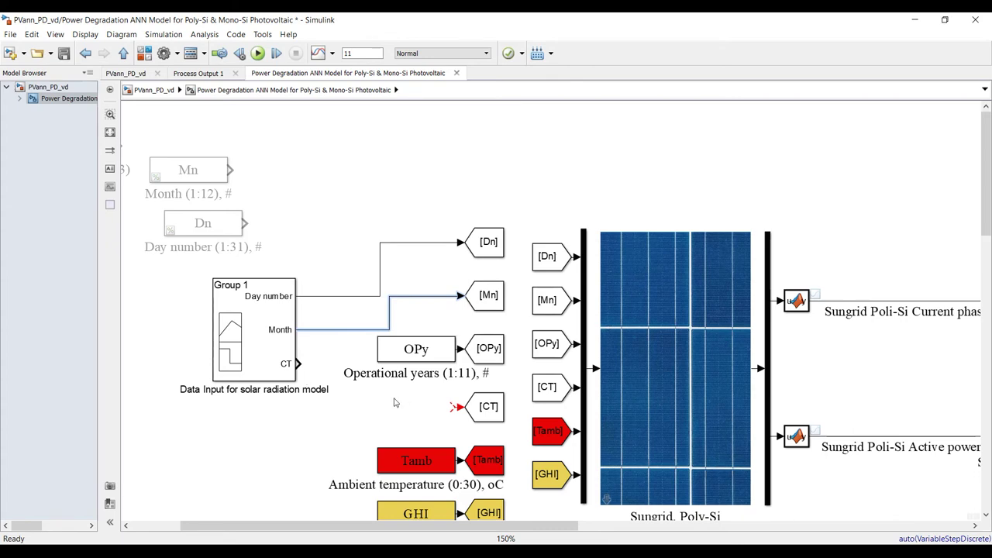
pyautogui.moveTo(295, 363)
pyautogui.mouseDown()
pyautogui.moveTo(368, 392)
pyautogui.moveTo(454, 408)
pyautogui.mouseUp()
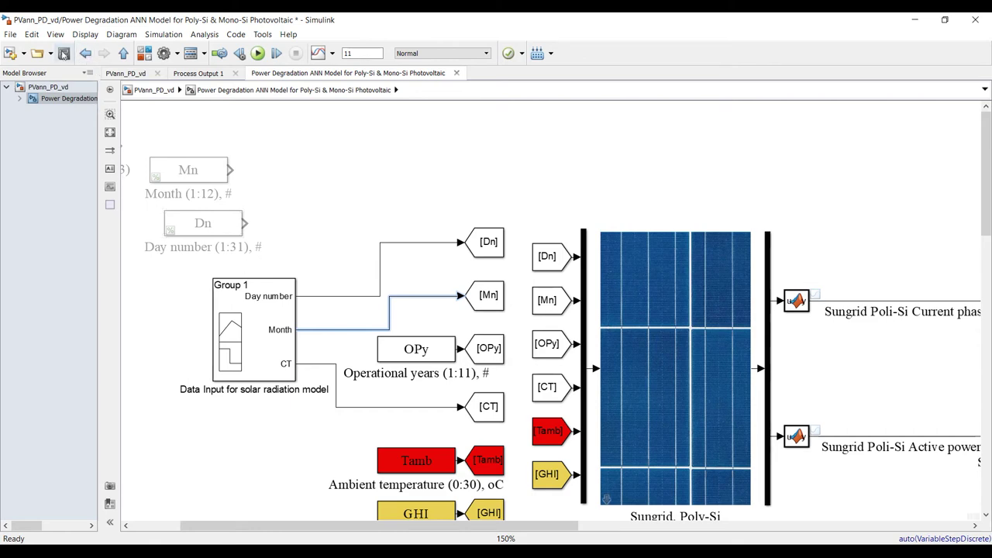
# - Check the minimum and maximum times of the signals inside the Data Input for solar radiation model block
pyautogui.doubleClick(263, 318)
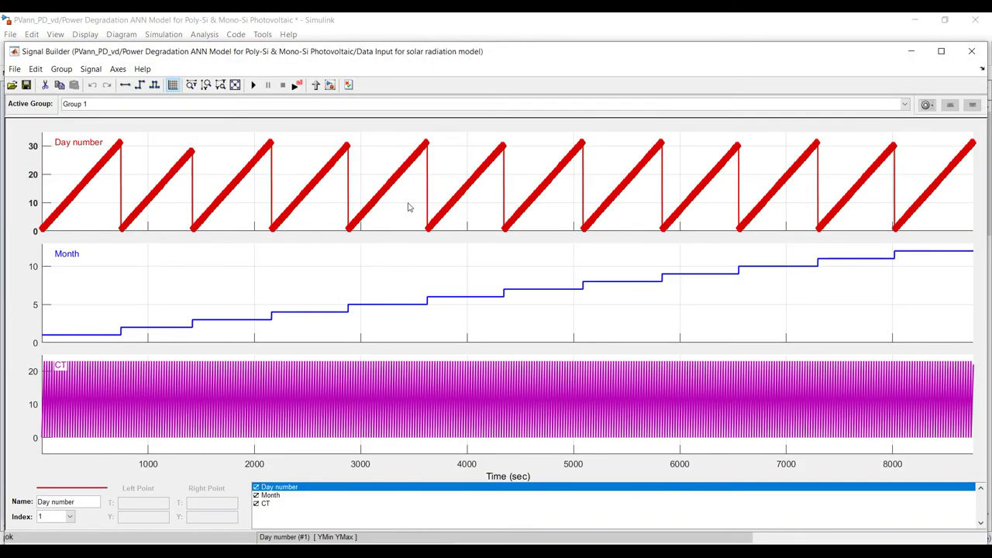
pyautogui.click(118, 69)
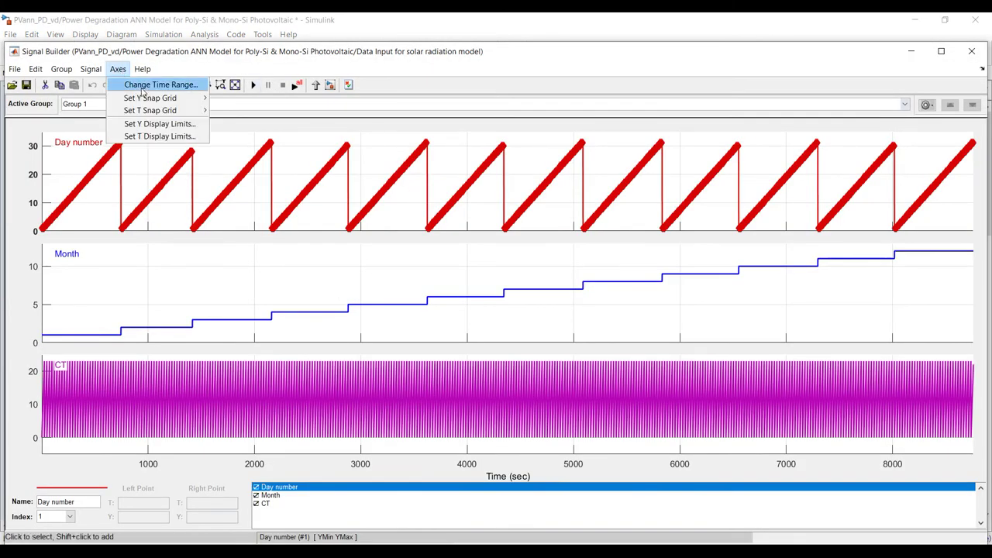
pyautogui.click(135, 86)
pyautogui.moveTo(204, 77); pyautogui.dragTo(191, 77)
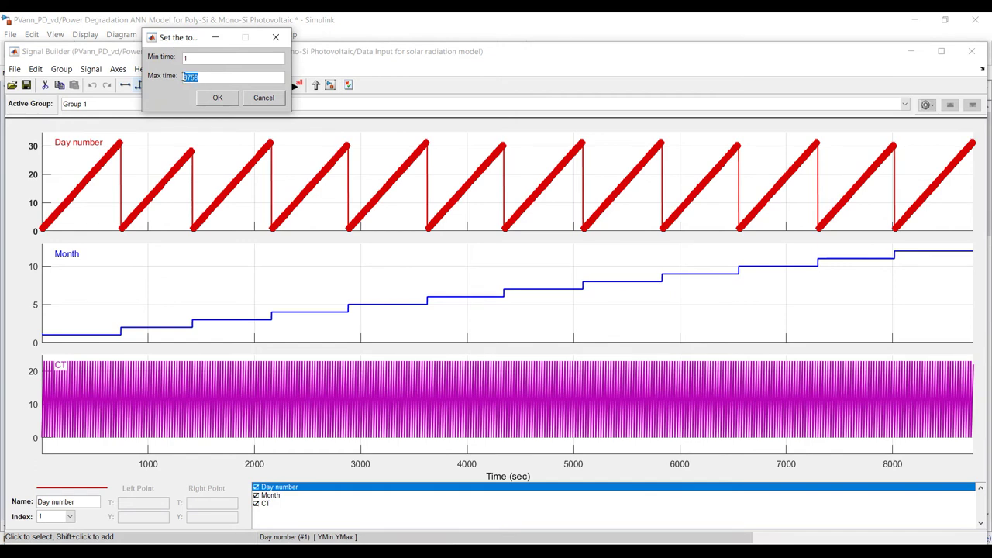
pyautogui.click(211, 98)
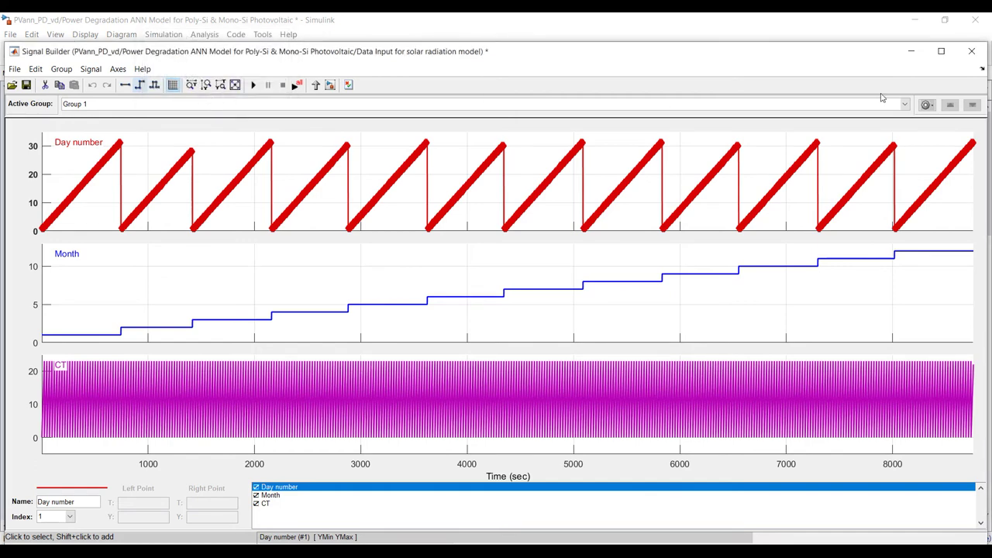
pyautogui.click(968, 51)
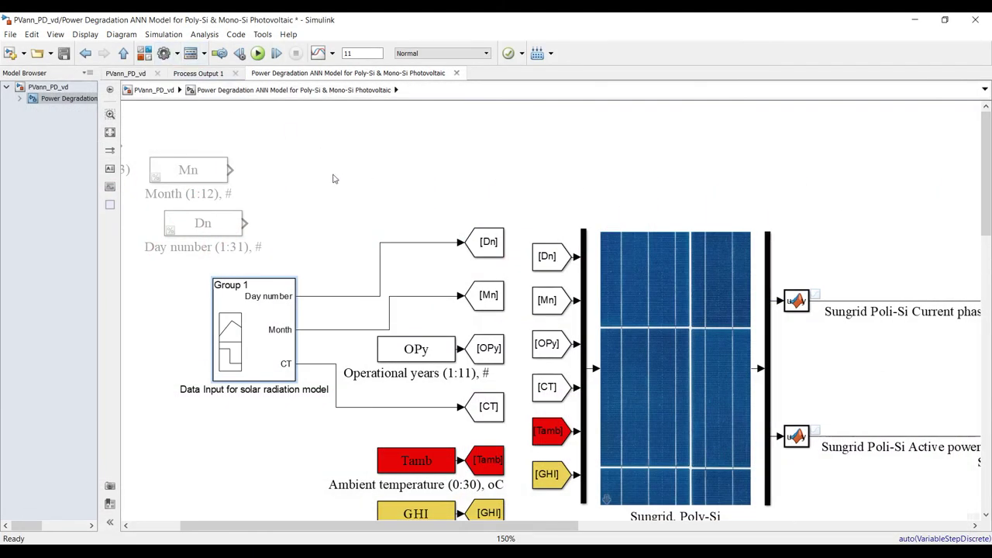
# - Set the simulation stop time to 8759 in the model's configuration parameters
pyautogui.hotkey('ctrl', 'e')
pyautogui.doubleClick(640, 160)
pyautogui.write('8759')
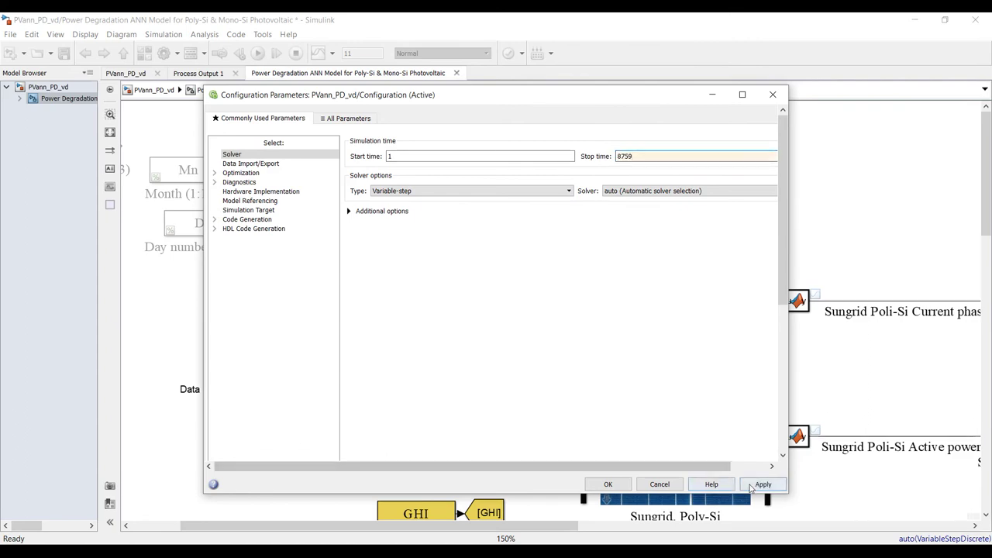
pyautogui.click(607, 484)
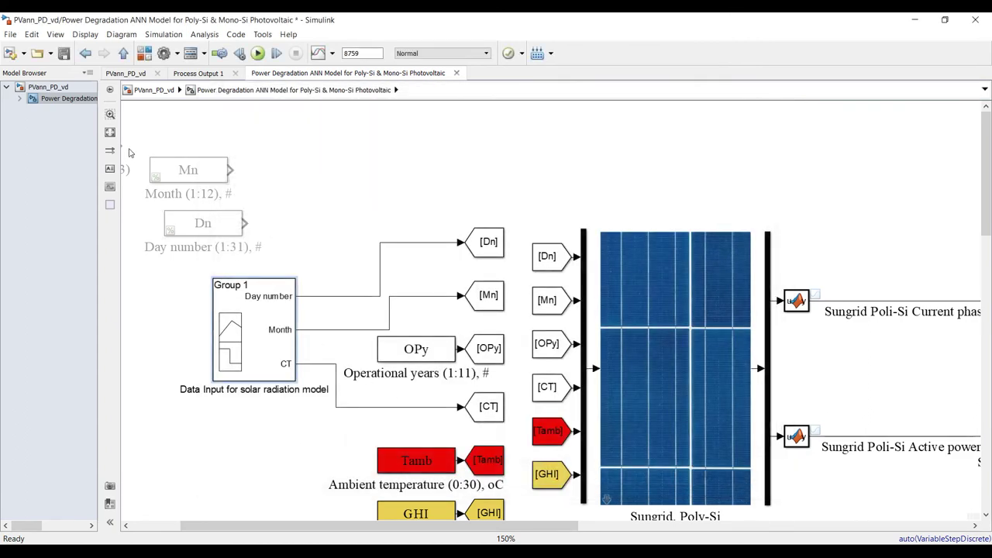
# - Fit the whole model in view, save it and run the simulation
pyautogui.click(109, 132)
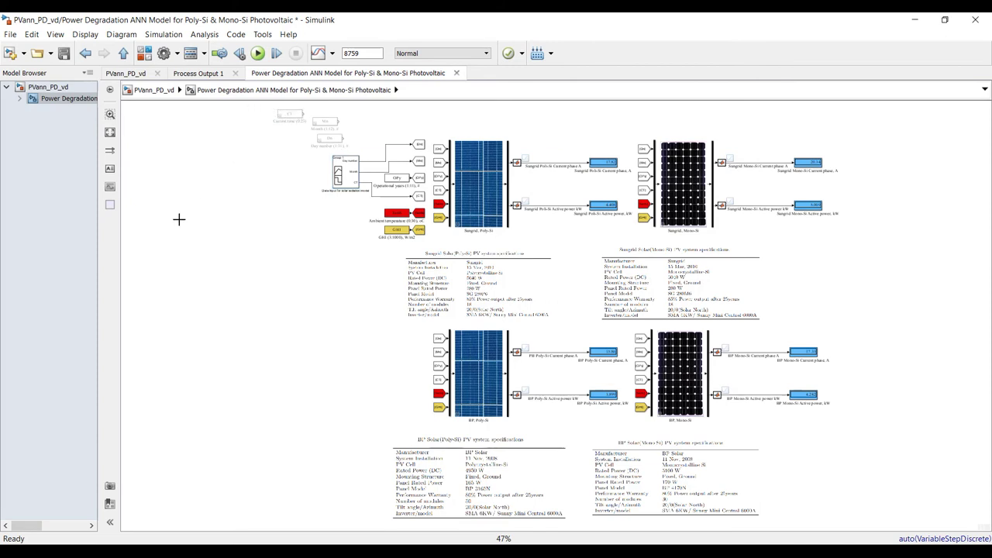
pyautogui.click(66, 52)
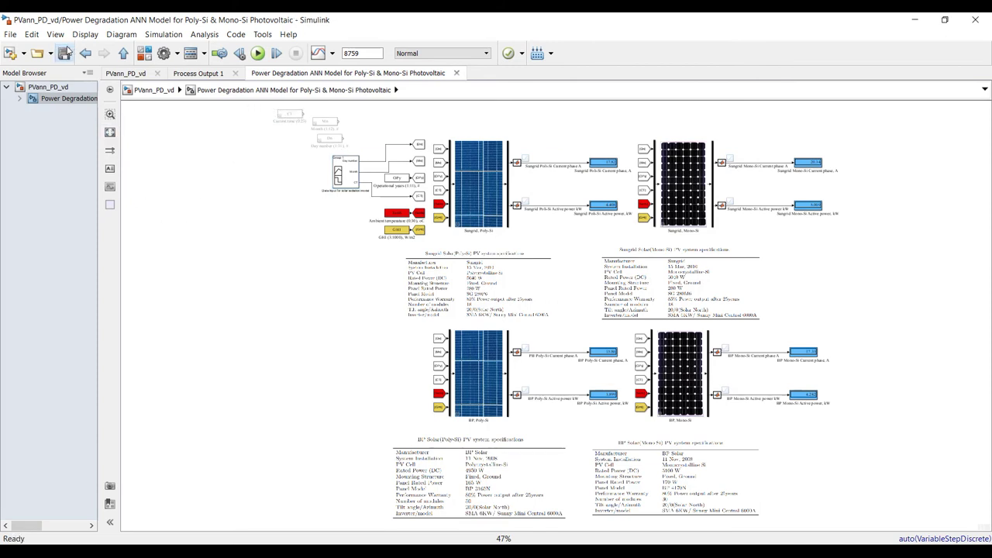
pyautogui.click(257, 53)
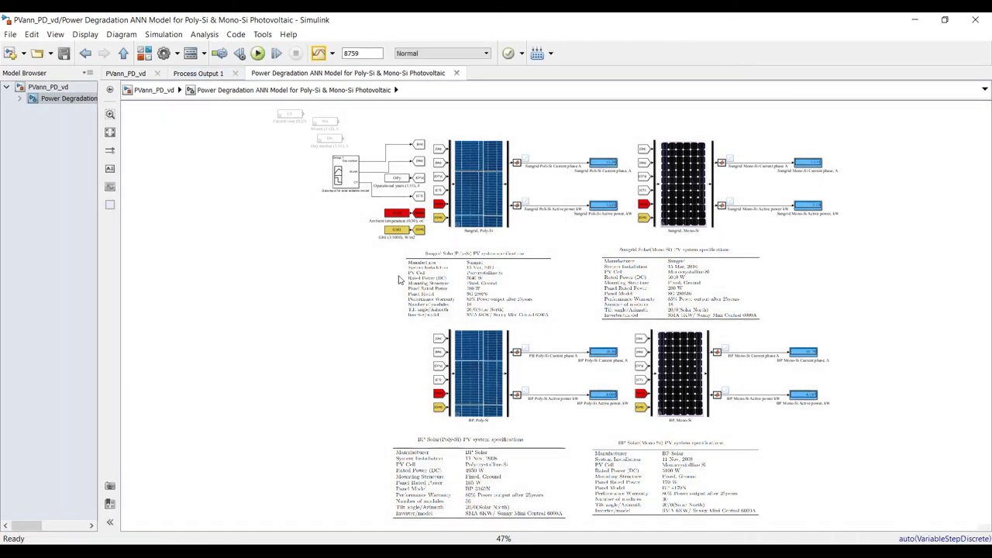
pyautogui.click(399, 279)
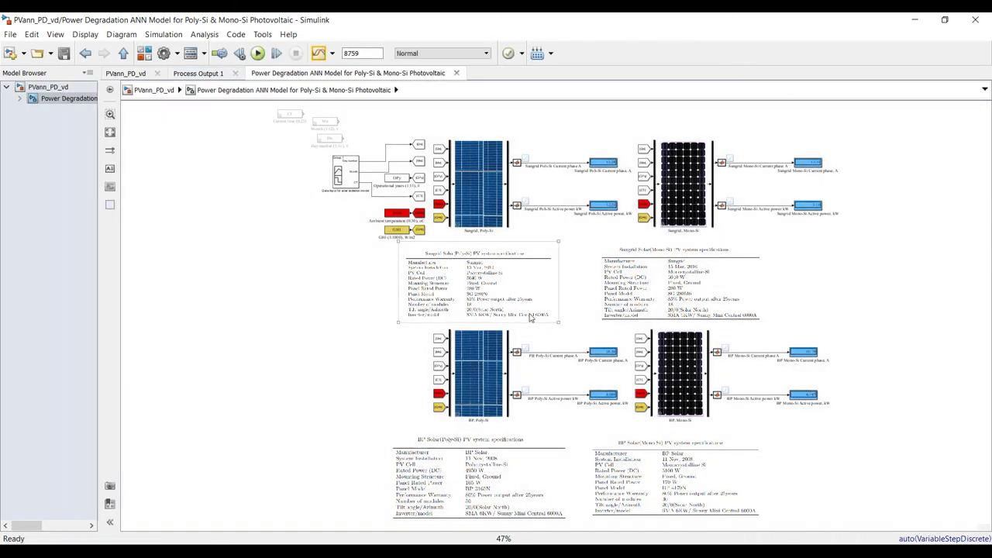
# - Open the Simulation Data Inspector and plot Sungrid Poli-Si Active power kW and Sungrid Mono-Si Current phase A in the first two upper subplots
pyautogui.click(318, 53)
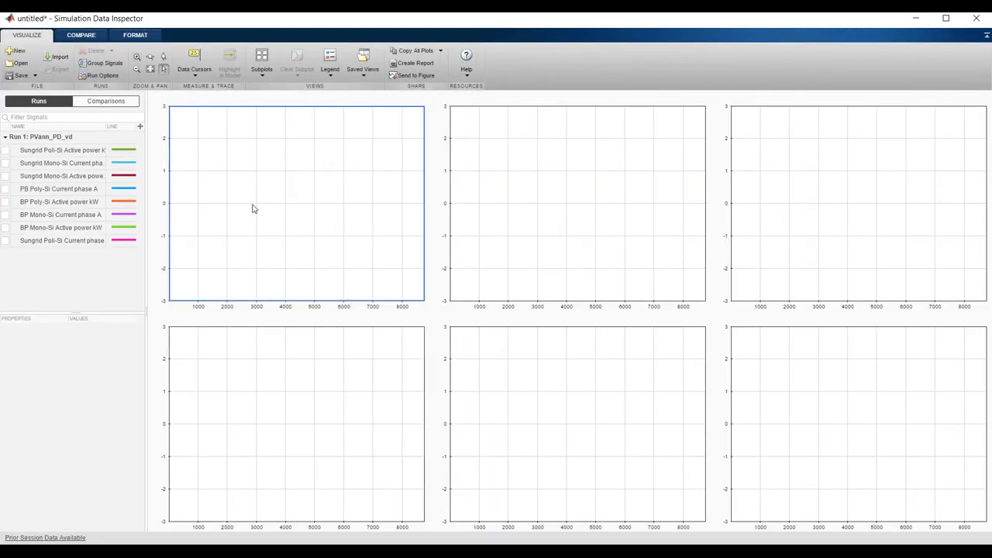
pyautogui.click(5, 150)
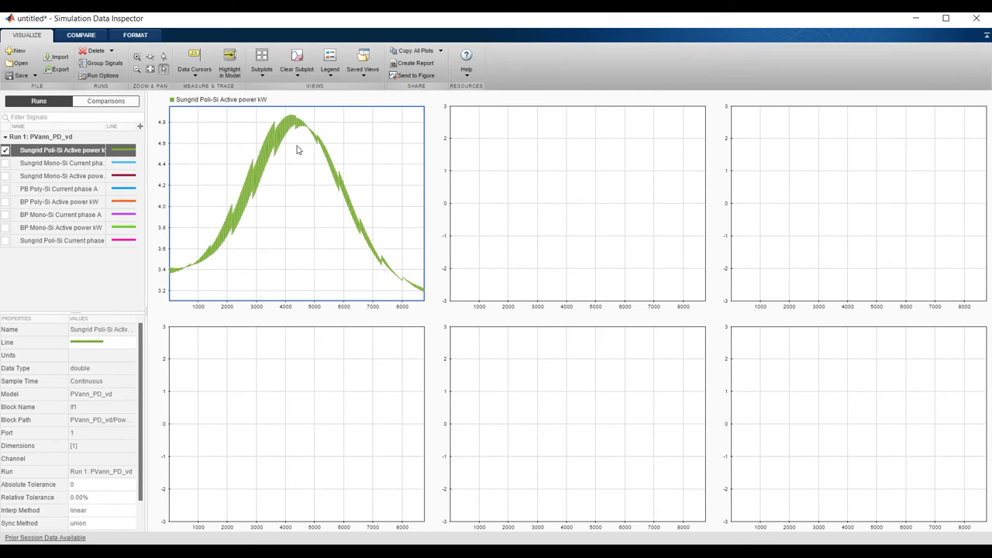
pyautogui.click(516, 170)
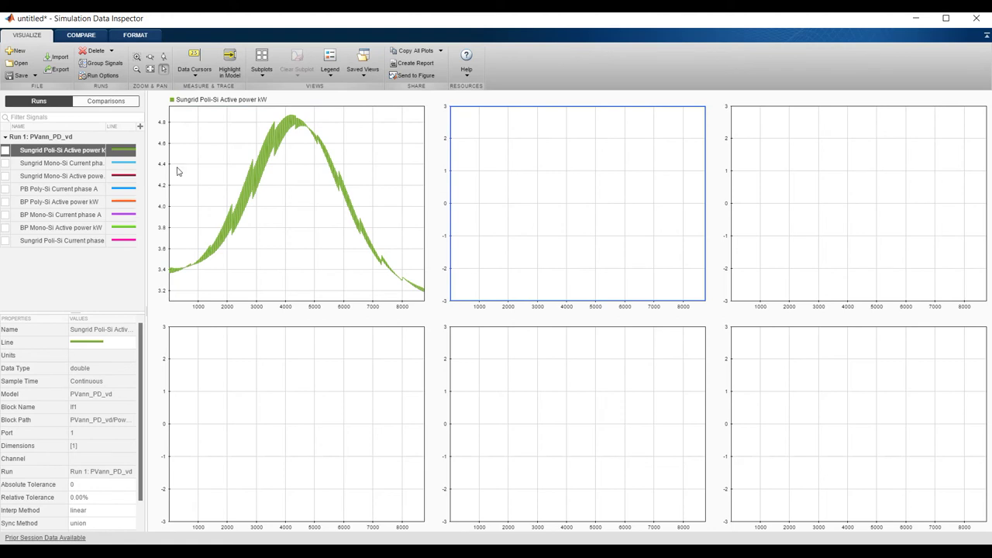
pyautogui.click(5, 163)
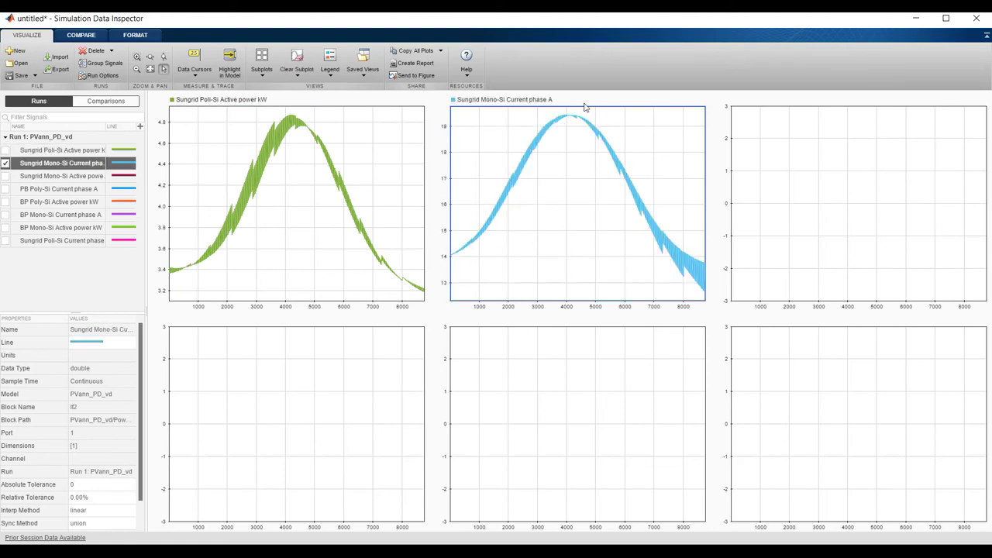
# - Plot Sungrid Mono-Si Active power kW in the third upper subplot and BP Poly-Si Active power kW in the first lower subplot
pyautogui.click(884, 170)
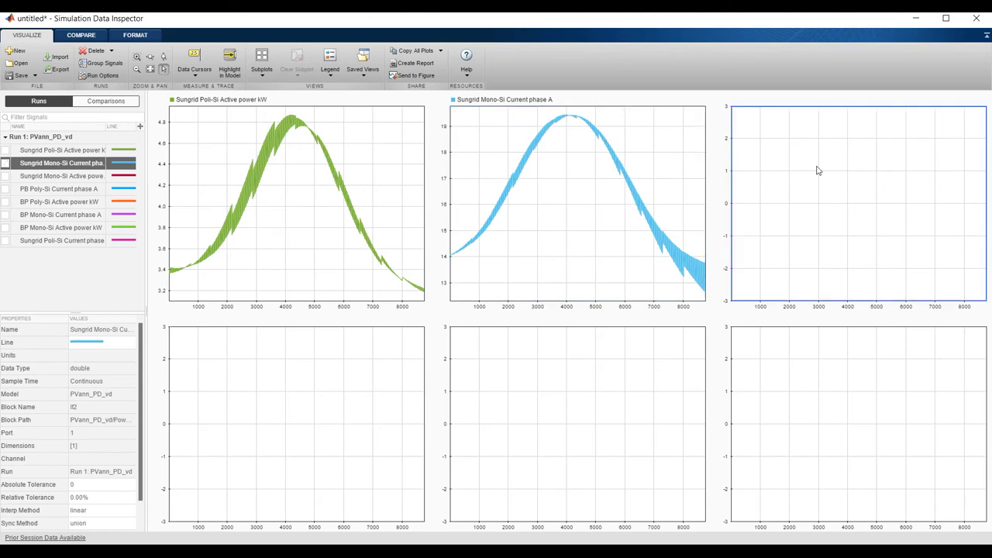
pyautogui.click(6, 176)
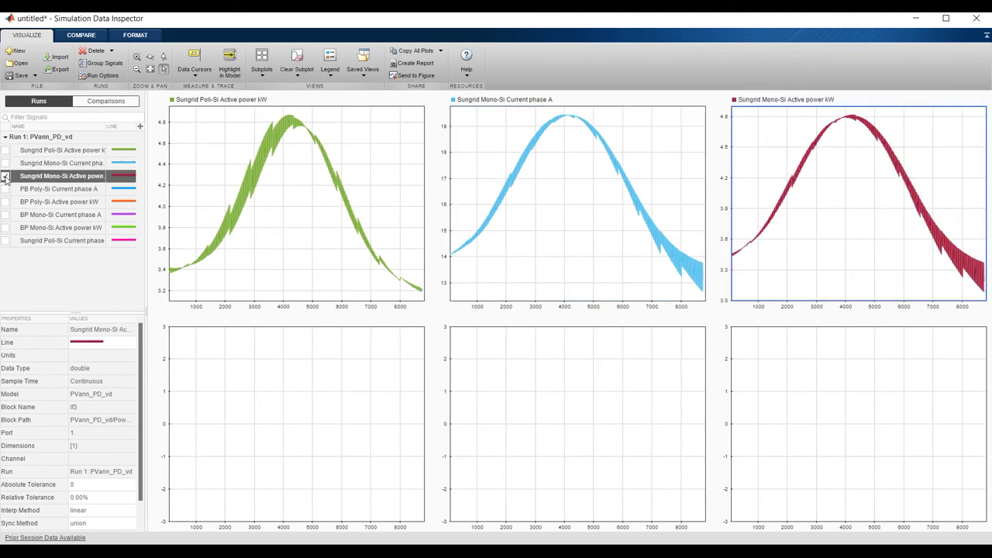
pyautogui.click(332, 396)
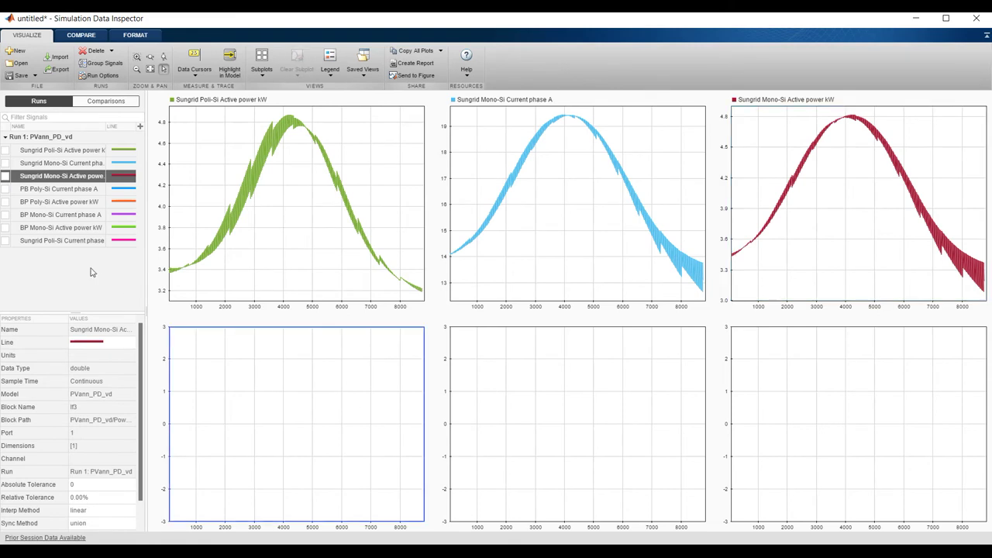
pyautogui.click(5, 201)
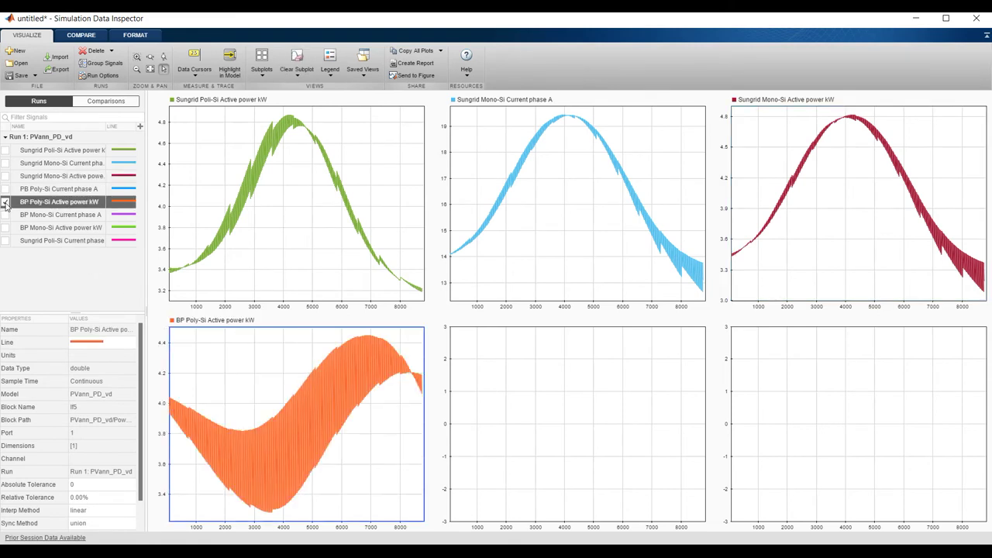
# - Plot BP Mono-Si Active power kW in the second lower subplot and Sungrid Poli-Si Current phase A in the third lower subplot
pyautogui.click(495, 407)
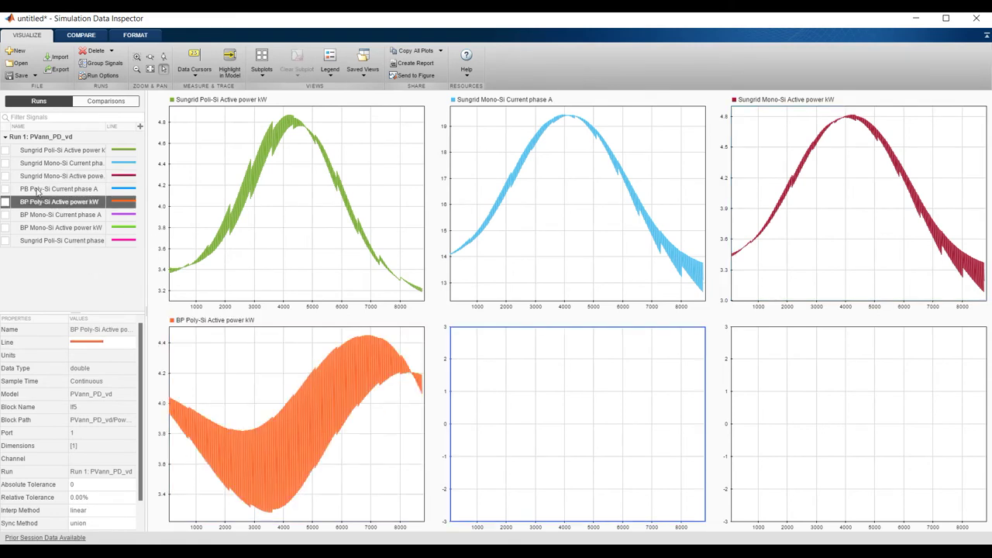
pyautogui.click(6, 228)
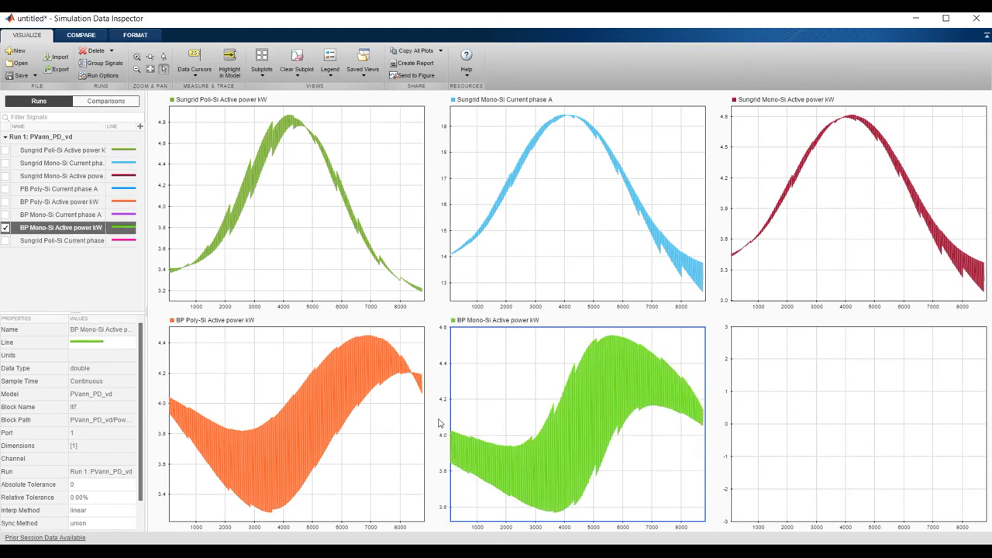
pyautogui.click(817, 397)
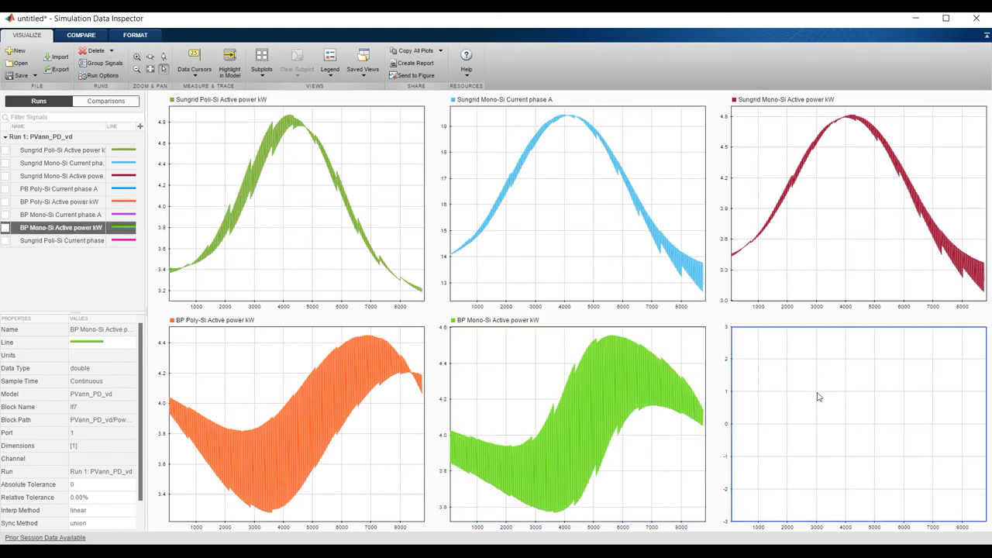
pyautogui.click(5, 241)
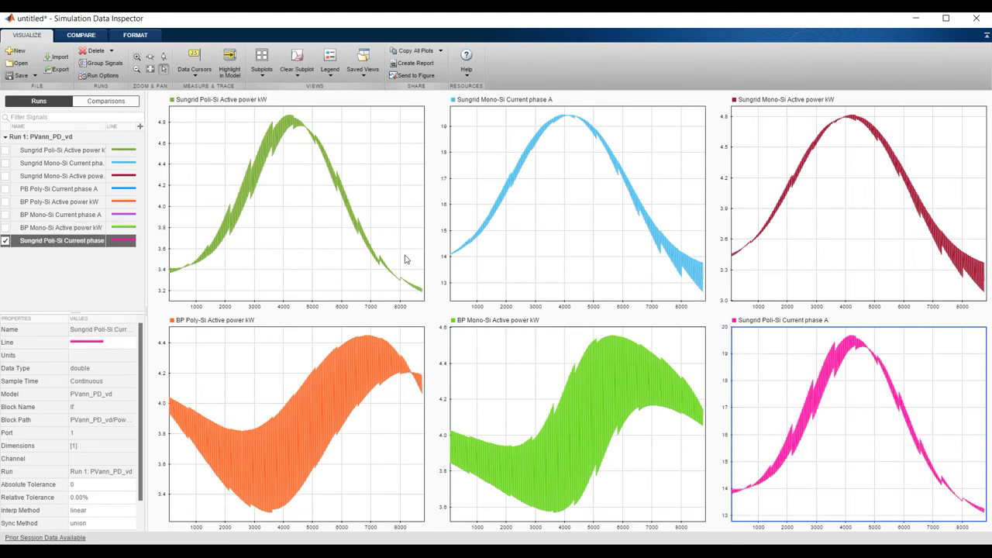
# - Delete all runs from the Simulation Data Inspector and close it
pyautogui.click(113, 53)
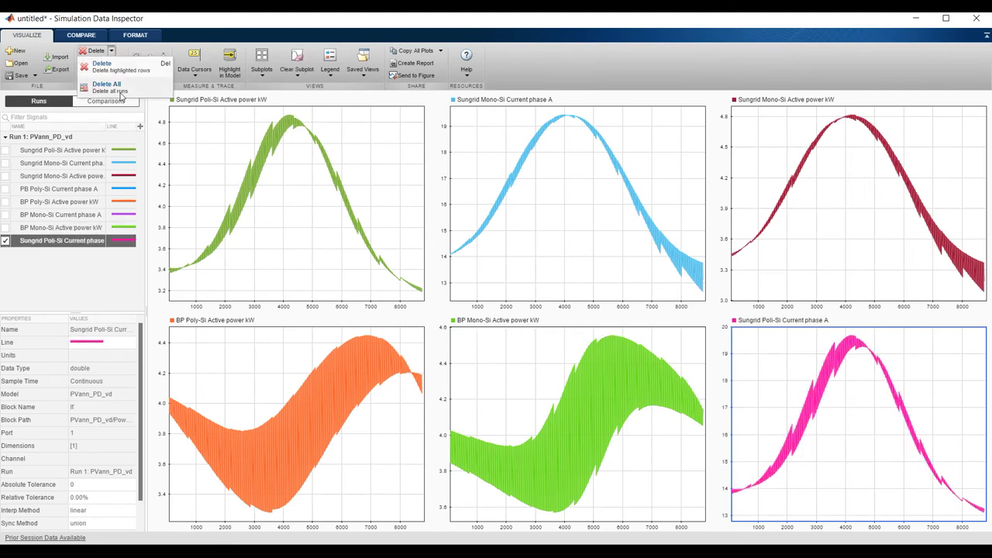
pyautogui.click(121, 91)
pyautogui.click(508, 305)
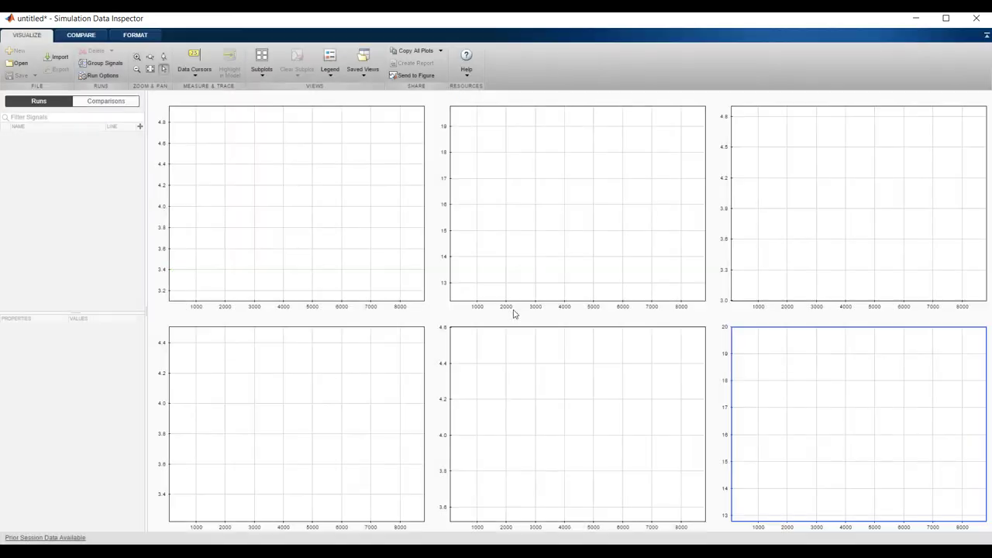
pyautogui.click(976, 18)
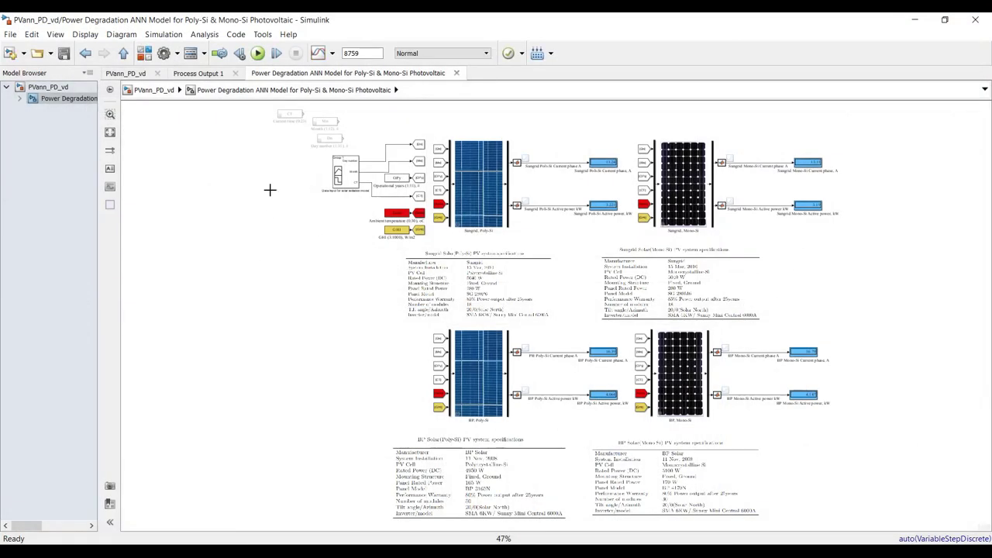
# - Set the operational years to 10 in the top-level Power Degradation ANN Model block's parameters and save the model
pyautogui.scroll(4, 385, 249)
pyautogui.scroll(-4, 385, 248)
pyautogui.scroll(5, 306, 198)
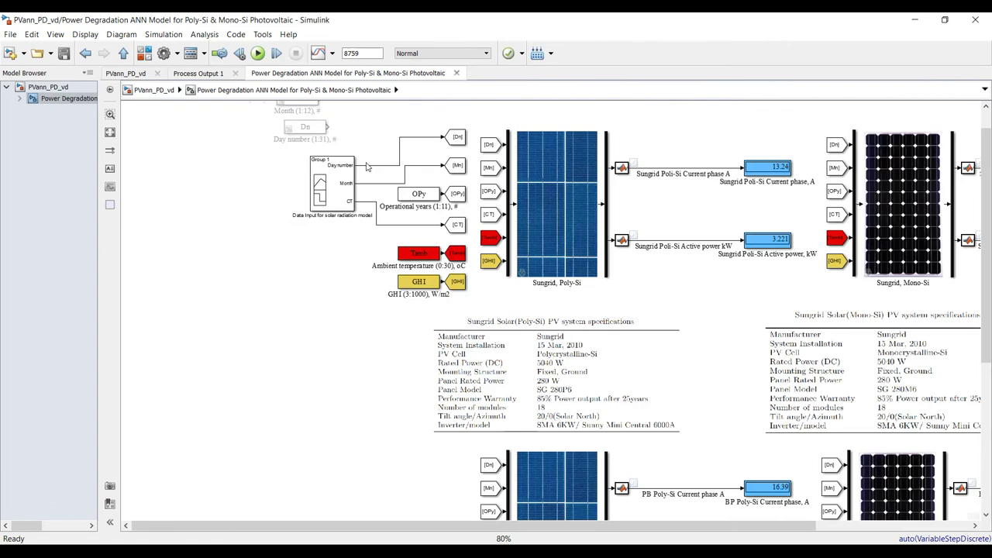
pyautogui.click(306, 197)
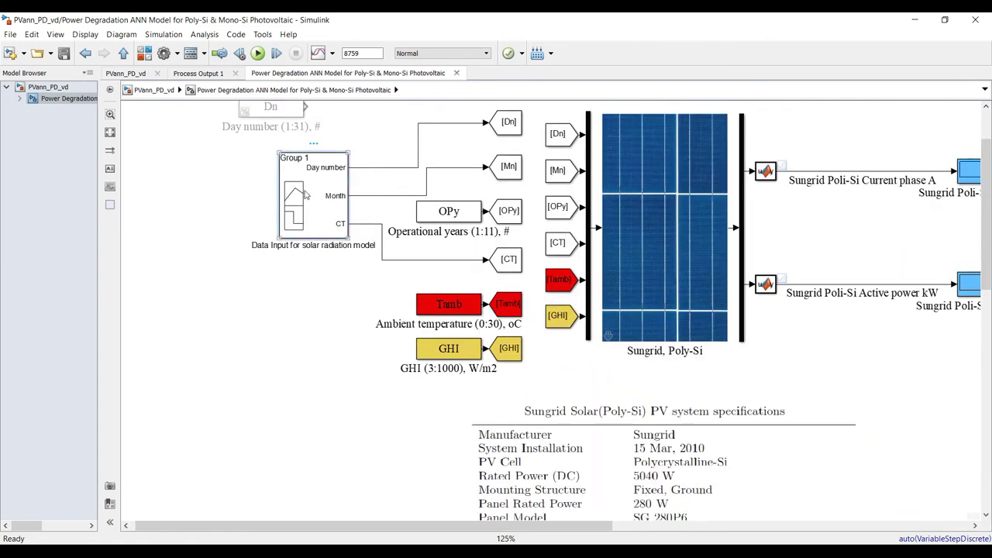
pyautogui.click(48, 87)
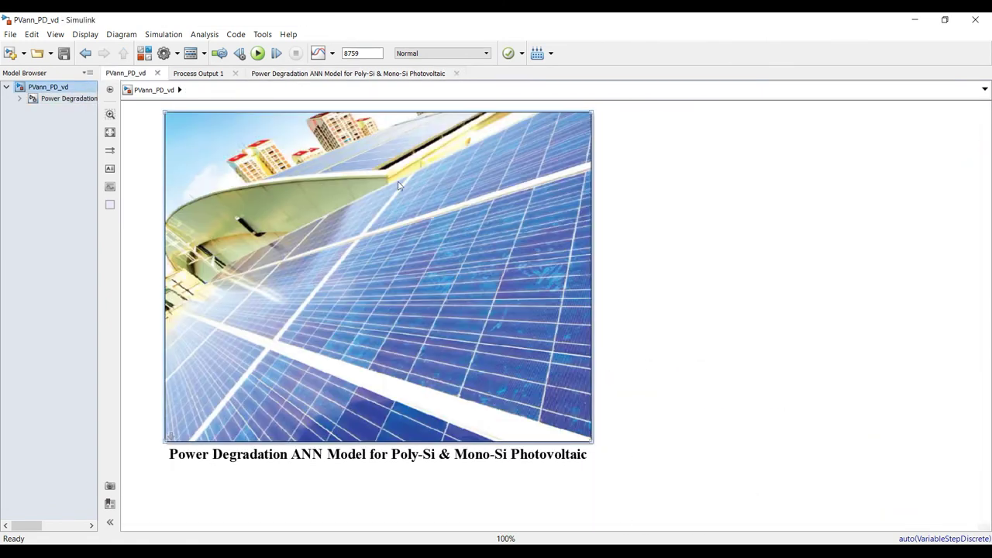
pyautogui.doubleClick(480, 242)
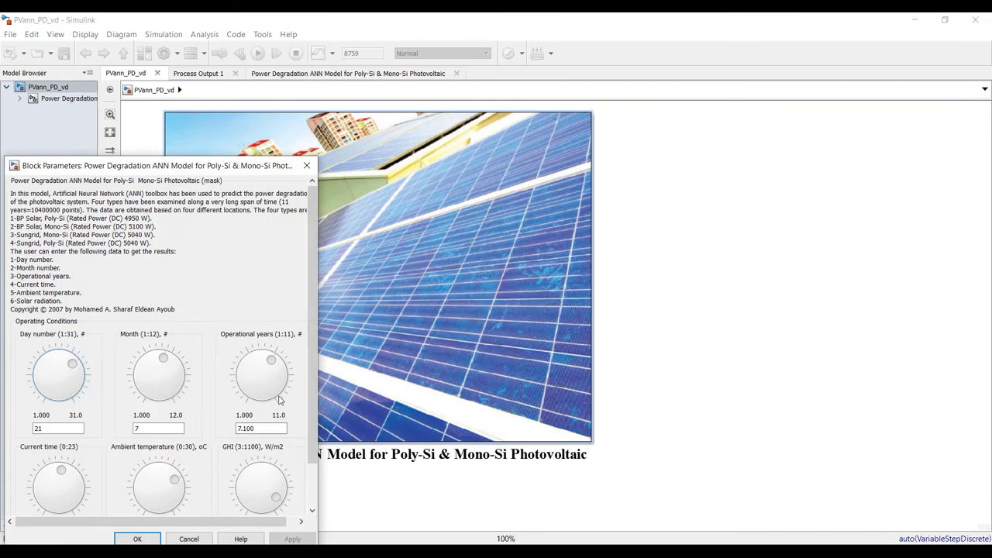
pyautogui.doubleClick(276, 429)
pyautogui.write('10')
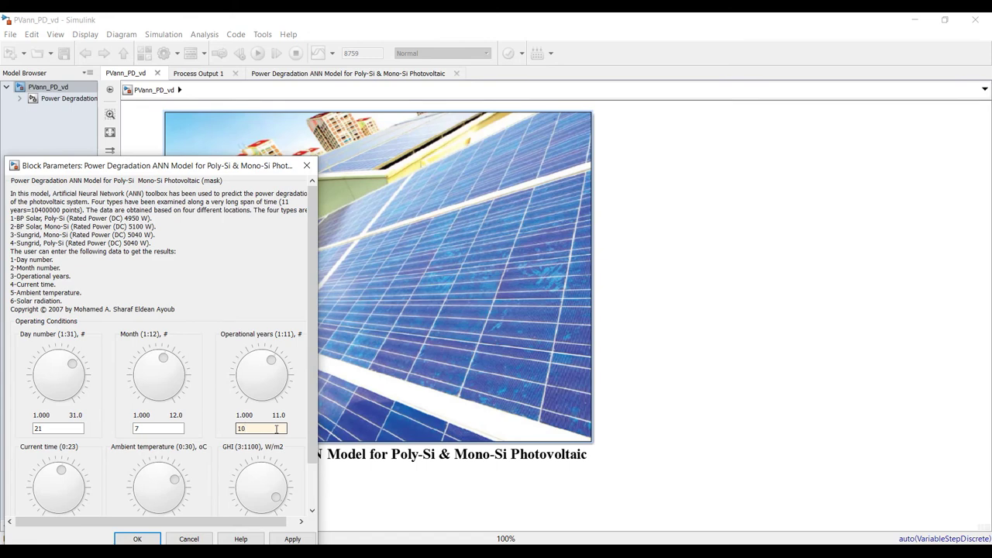
pyautogui.press('Return')
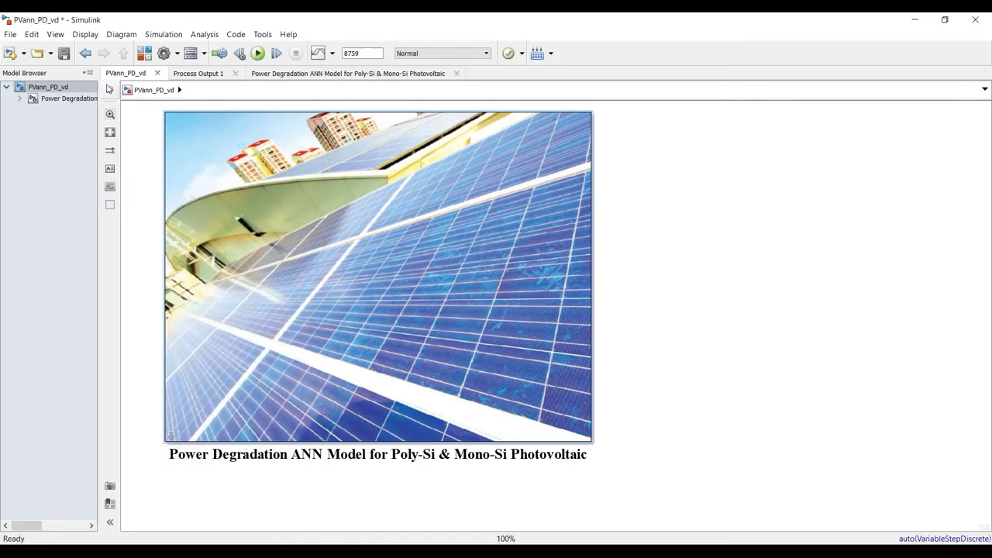
pyautogui.click(64, 52)
# - Return to the Power Degradation subsystem, run the simulation and open the Simulation Data Inspector
pyautogui.click(69, 98)
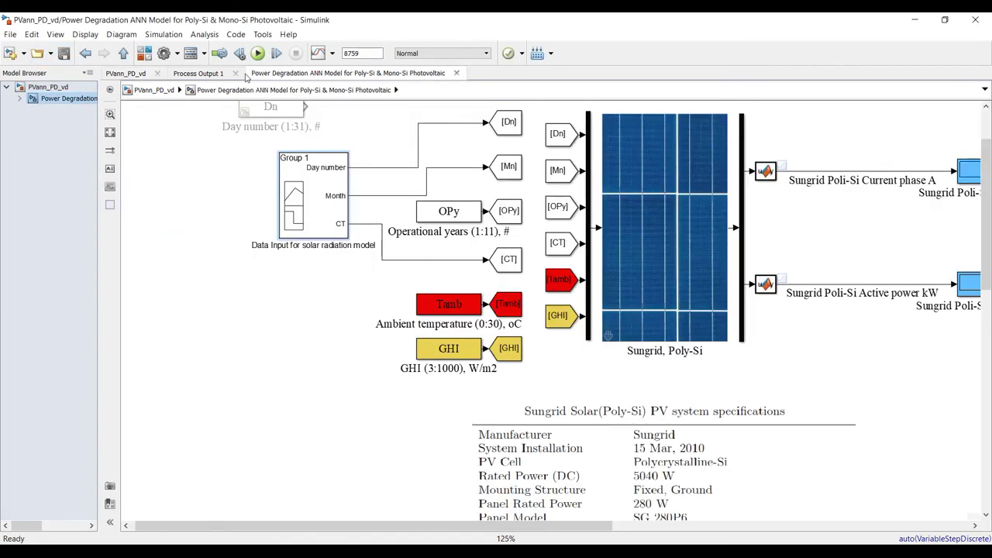
pyautogui.click(257, 53)
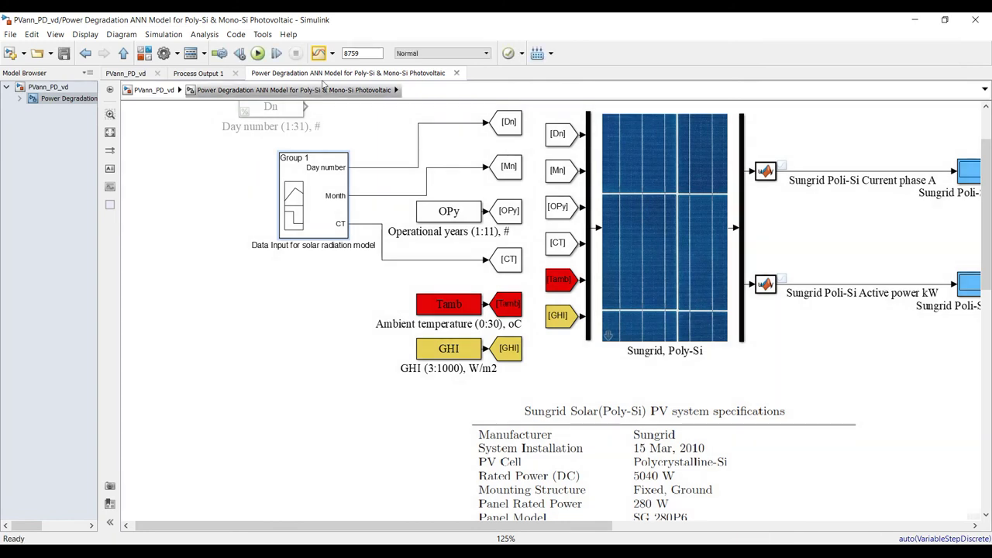
pyautogui.click(319, 55)
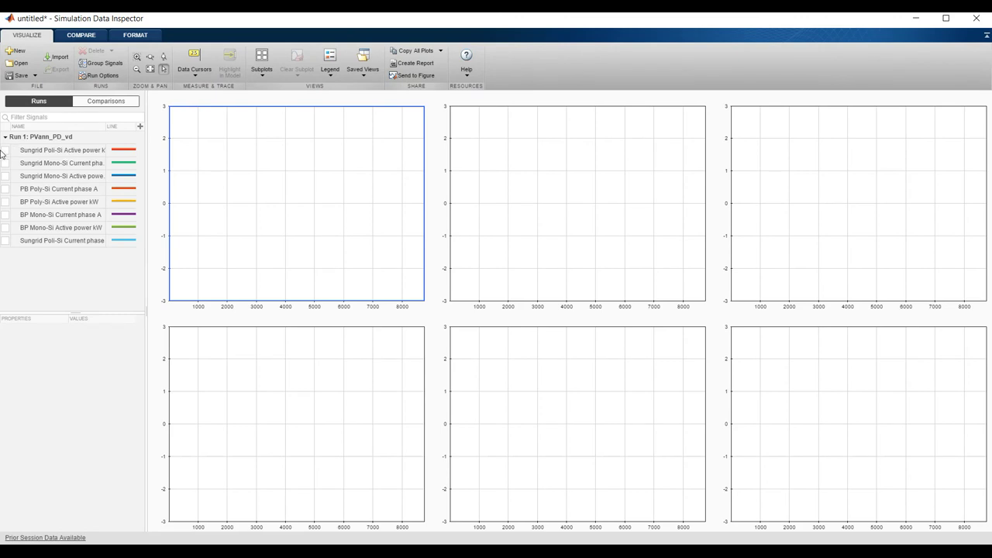
# - Plot Sungrid Poli-Si Active power kW, Sungrid Mono-Si Current phase A and Sungrid Mono-Si Active power kW in the three upper subplots
pyautogui.click(7, 152)
pyautogui.click(586, 222)
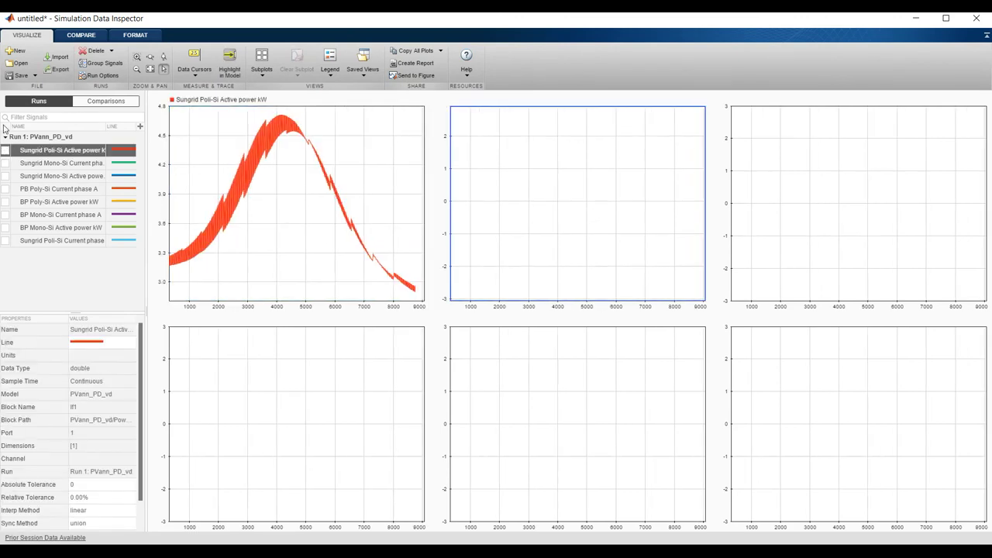
pyautogui.click(6, 163)
pyautogui.click(805, 206)
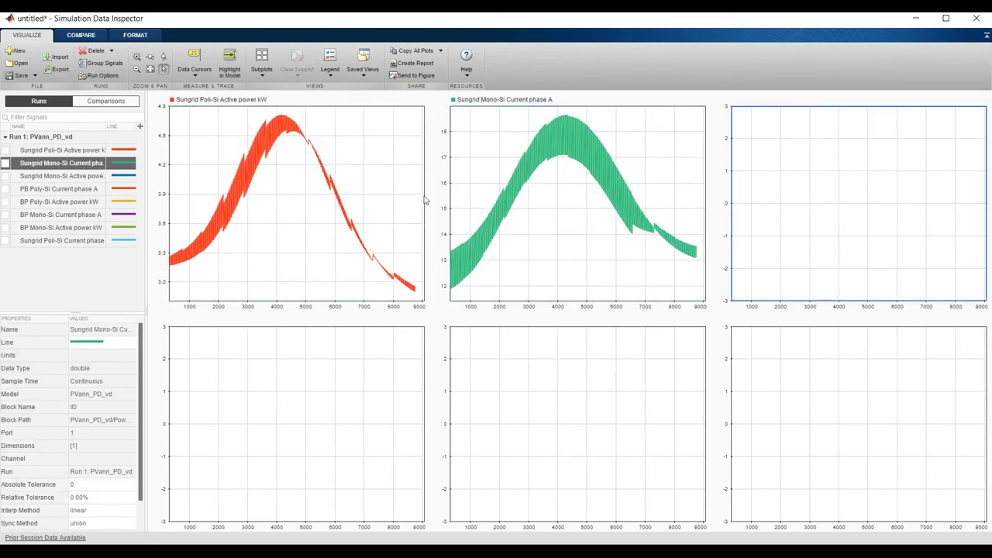
pyautogui.click(5, 176)
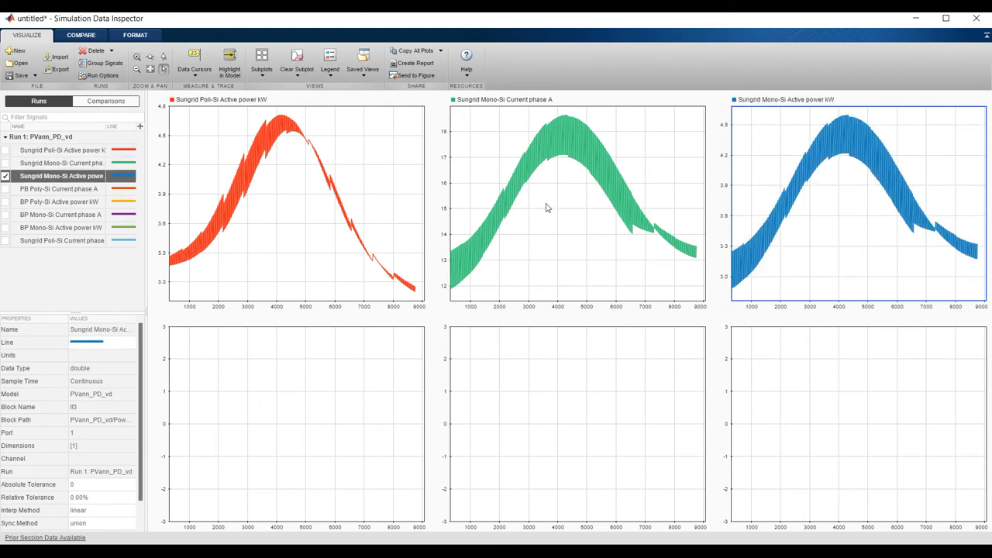
# - Plot PB Poly-Si Current phase A, BP Poly-Si Active power kW and BP Mono-Si Active power kW in the three lower subplots
pyautogui.click(258, 430)
pyautogui.click(5, 189)
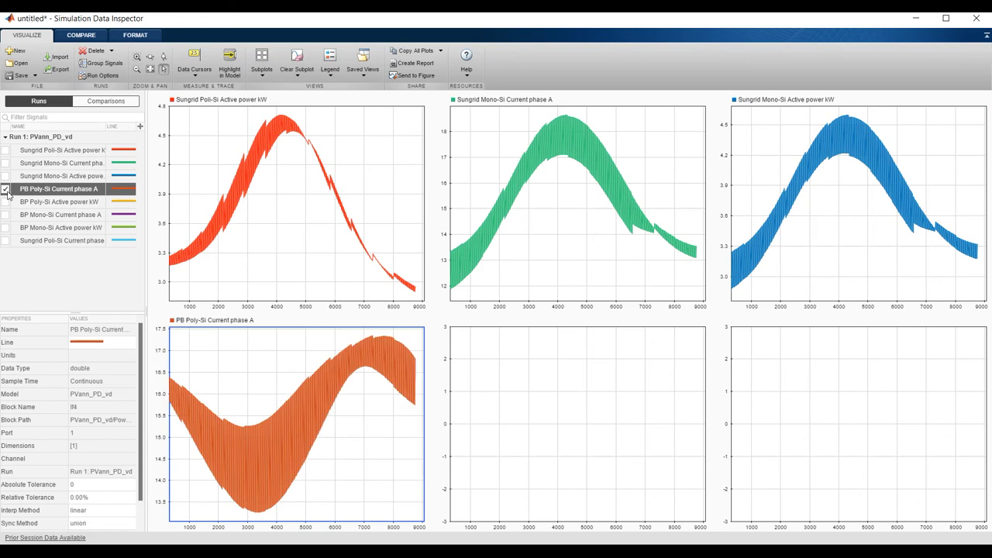
pyautogui.click(540, 397)
pyautogui.click(5, 201)
pyautogui.click(805, 376)
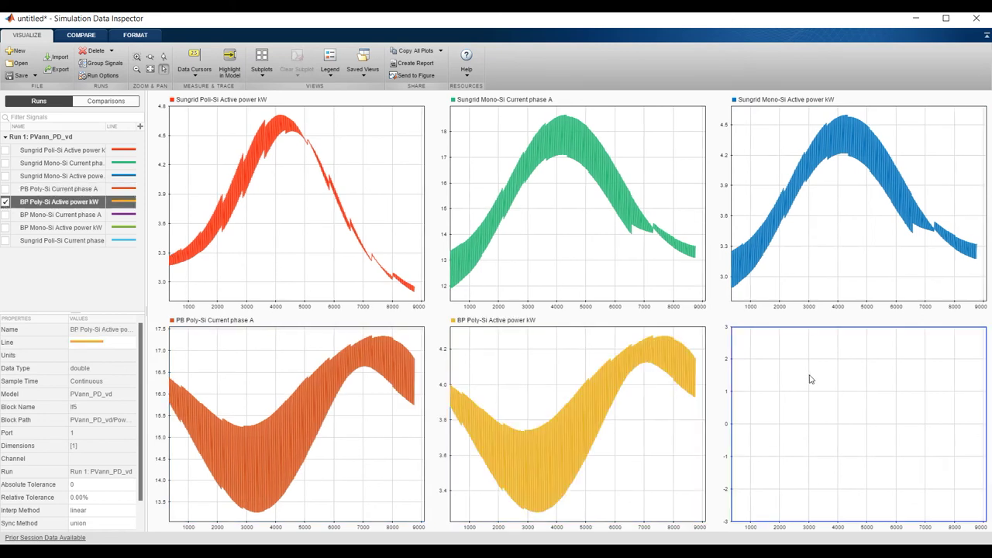
pyautogui.click(5, 227)
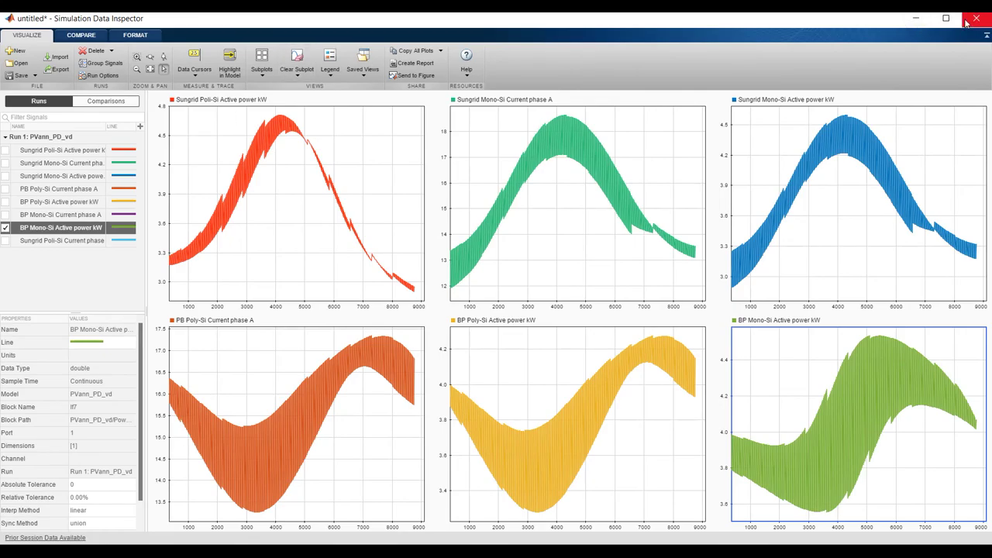
# - Close the Simulation Data Inspector and set the operational years to 1 in the top-level Power Degradation ANN Model block's parameters
pyautogui.click(966, 22)
pyautogui.click(54, 87)
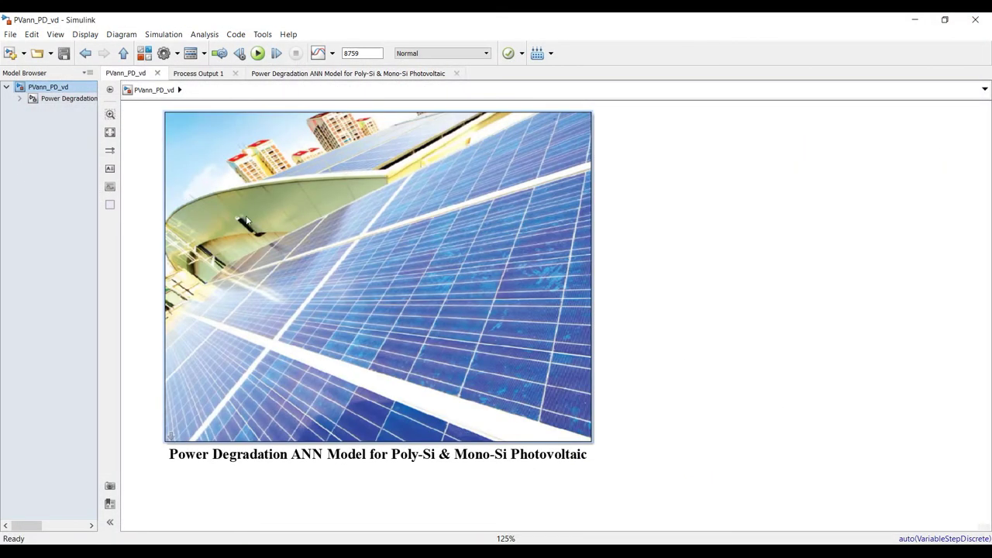
pyautogui.doubleClick(421, 277)
pyautogui.doubleClick(267, 430)
pyautogui.write('1')
pyautogui.press('Return')
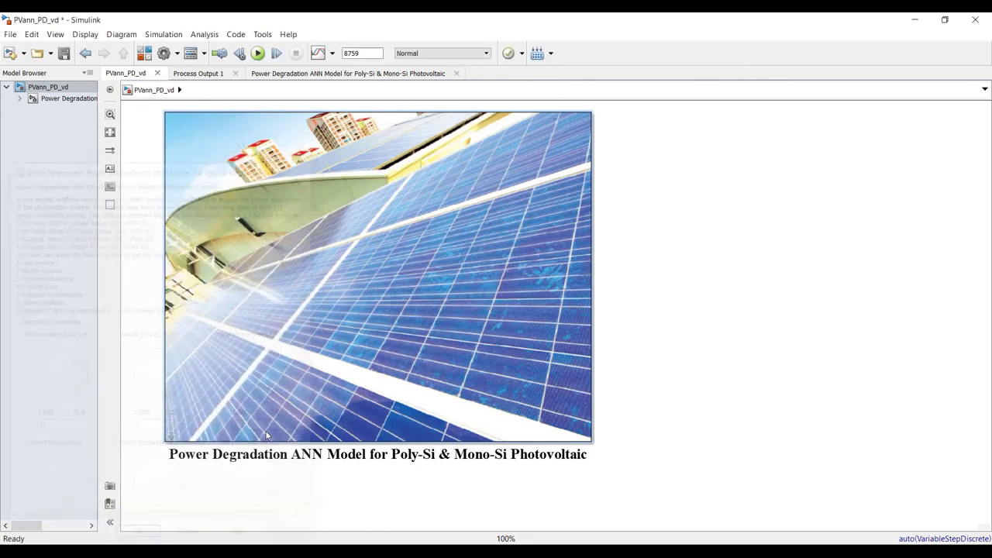
# - Rerun the simulation from the subsystem and overlay Run 2's Sungrid Poli-Si Active power kW on the first upper subplot
pyautogui.click(66, 99)
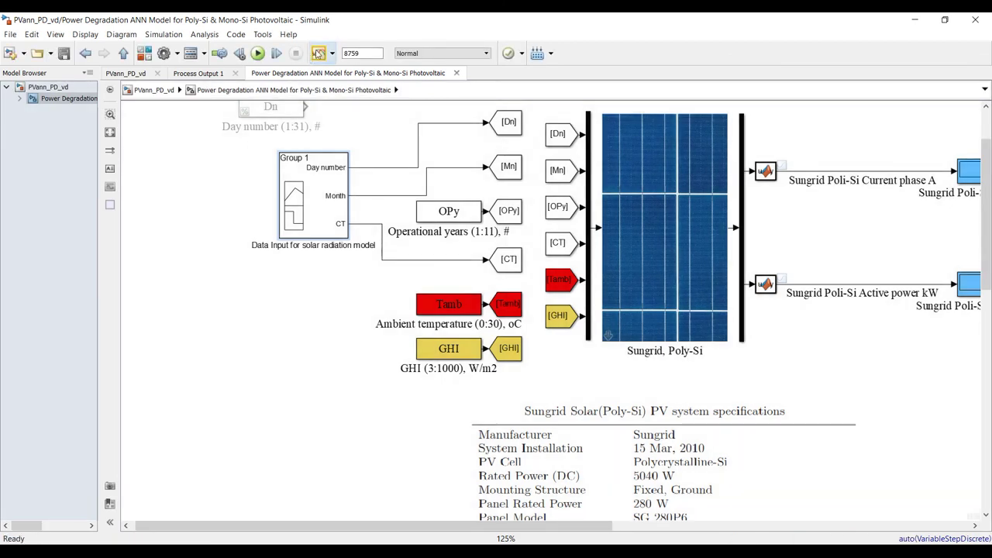
pyautogui.click(317, 53)
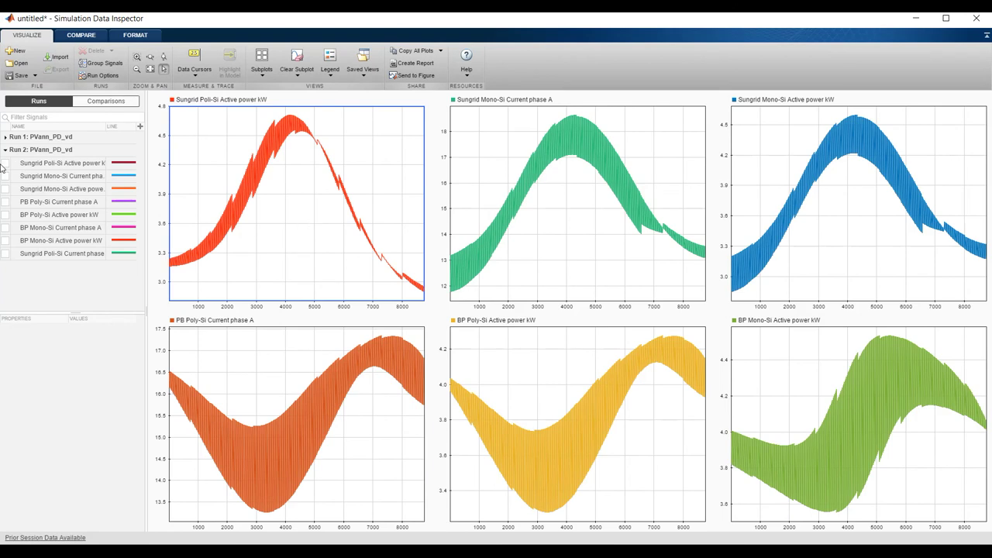
pyautogui.click(6, 163)
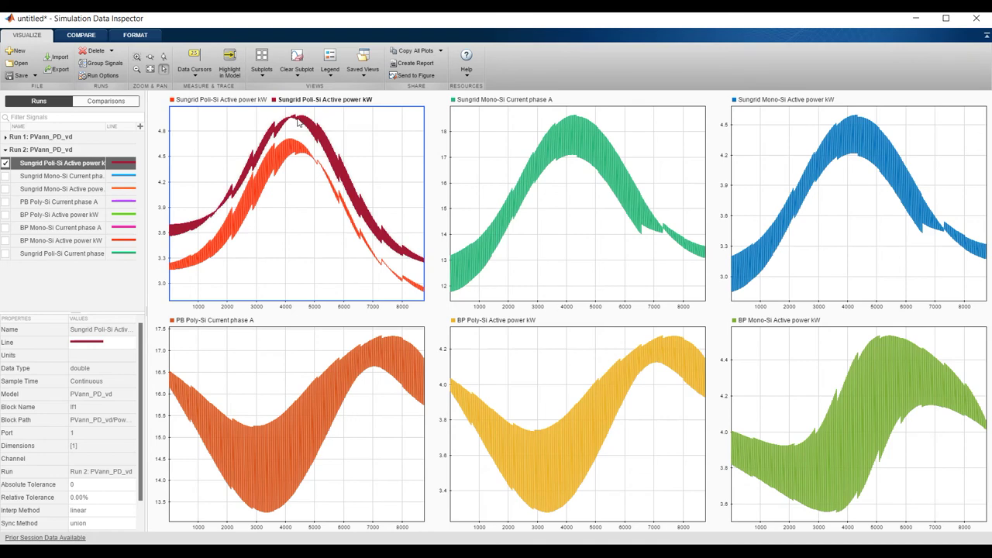
pyautogui.click(286, 158)
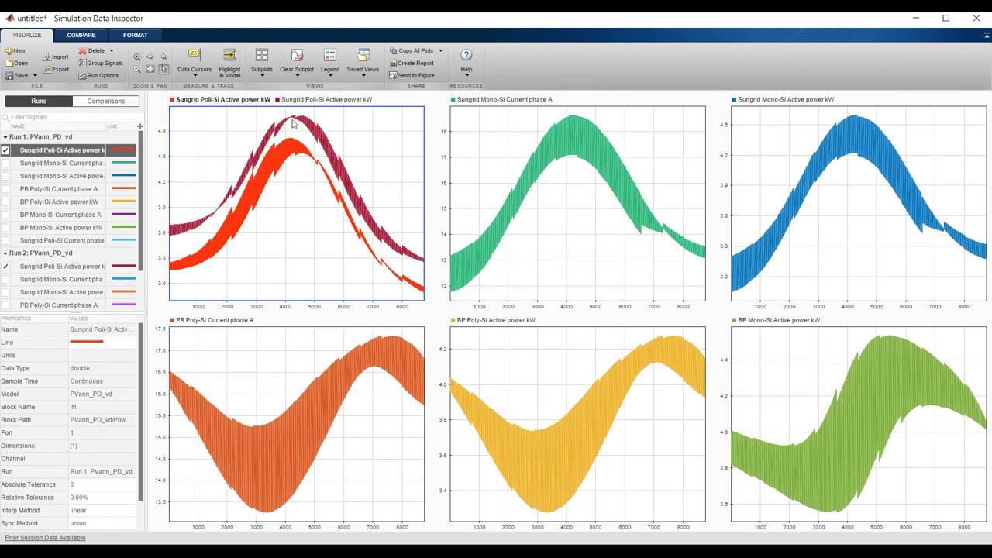
# - Widen the signal list and overlay Run 2's Sungrid Mono-Si Active power kW on the third upper subplot
pyautogui.click(583, 258)
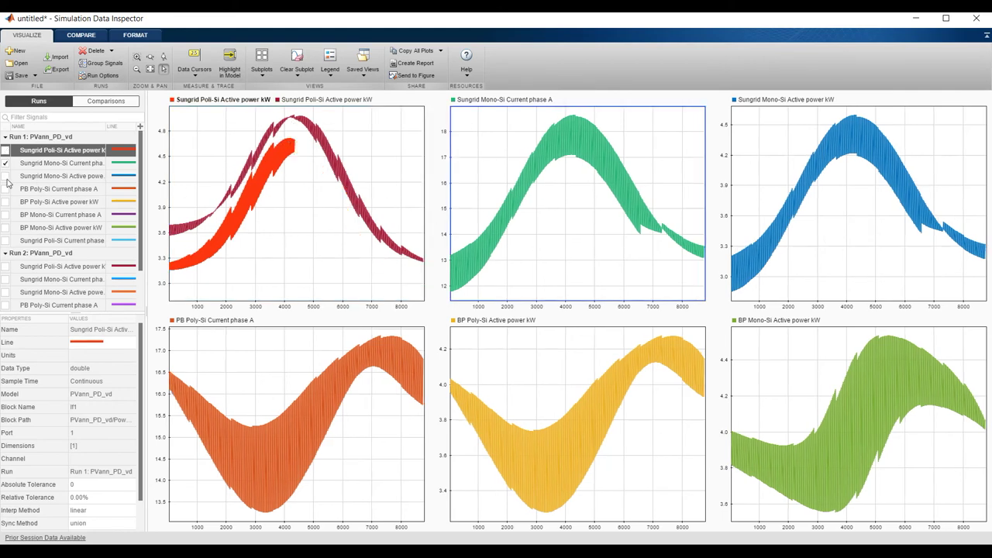
pyautogui.scroll(-2, 71, 220)
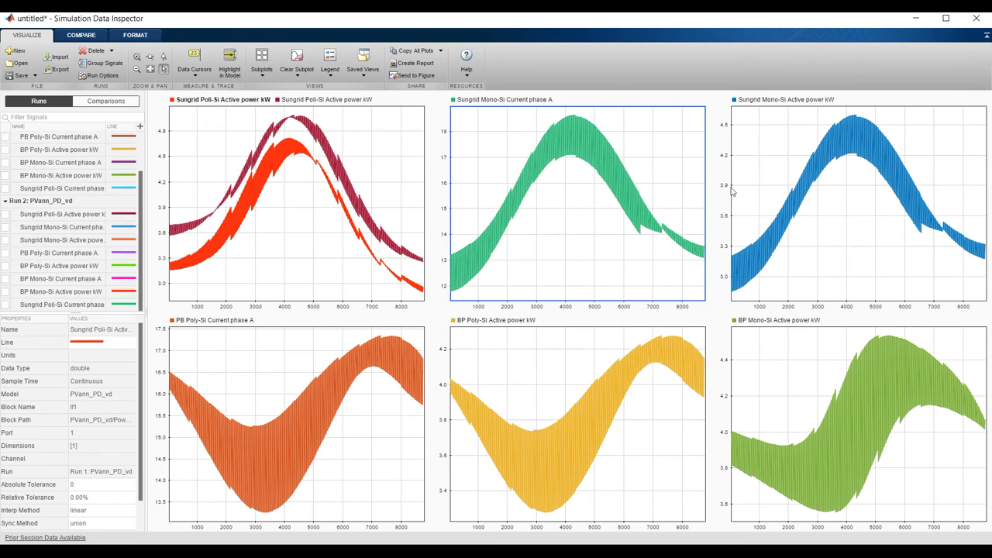
pyautogui.click(785, 158)
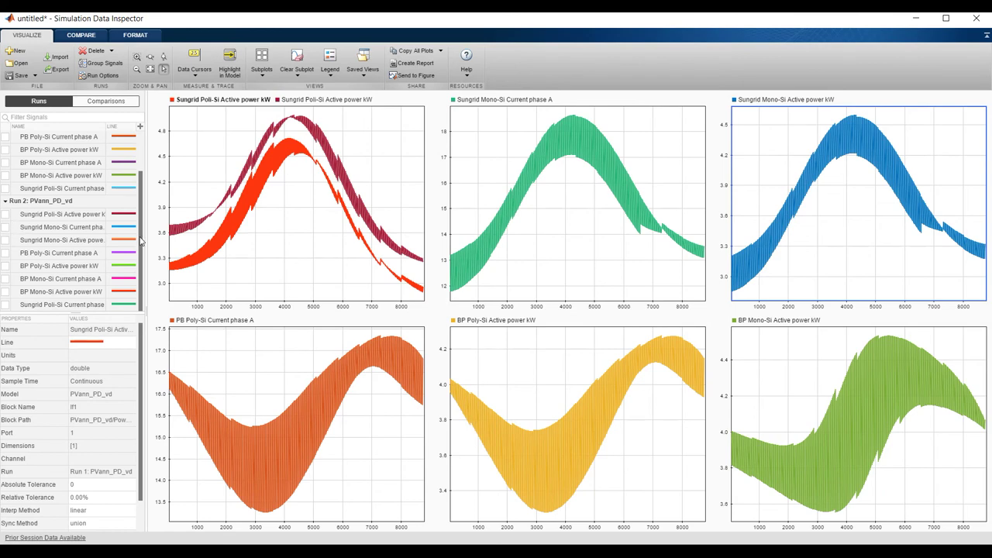
pyautogui.moveTo(142, 241); pyautogui.dragTo(189, 241)
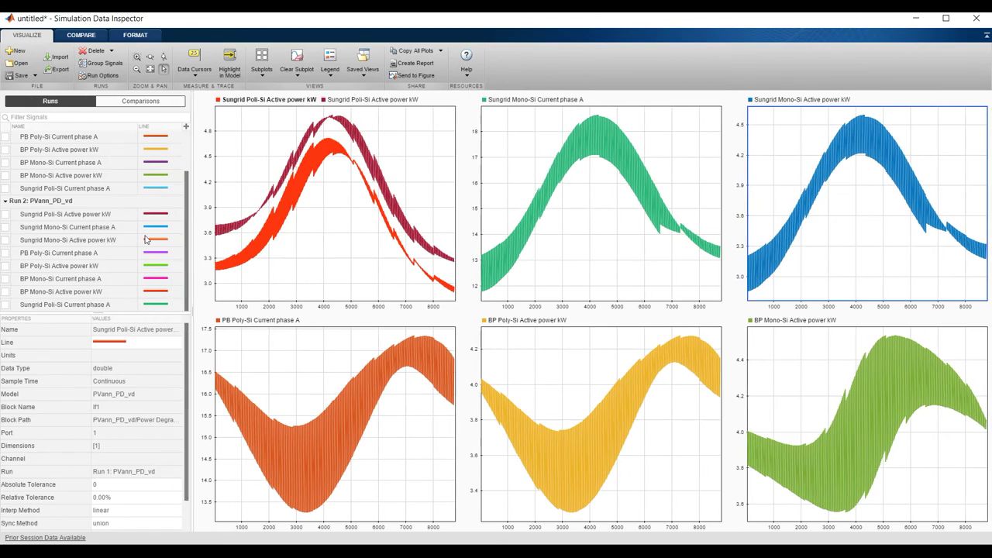
pyautogui.click(7, 241)
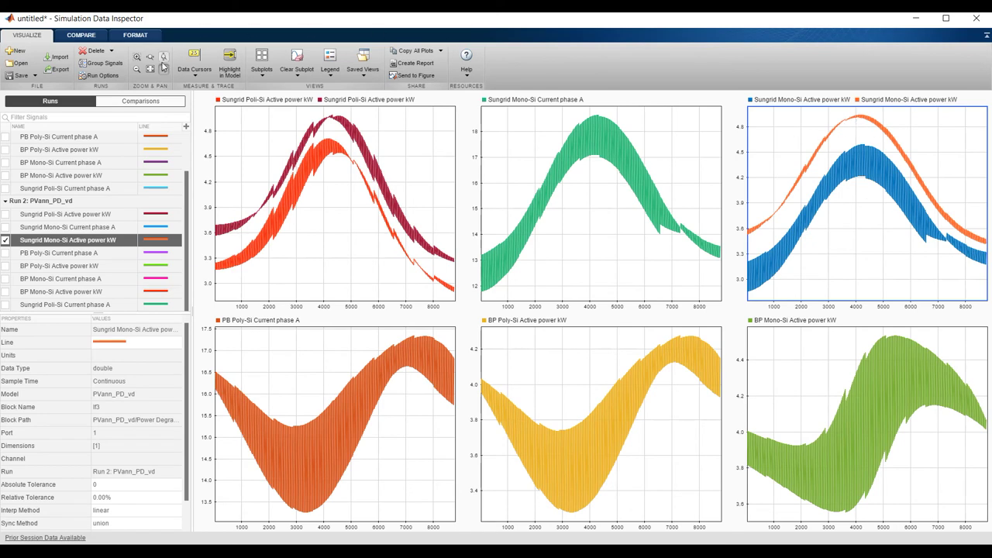
# - Delete all runs from the Simulation Data Inspector and return to the Simulink model
pyautogui.click(111, 50)
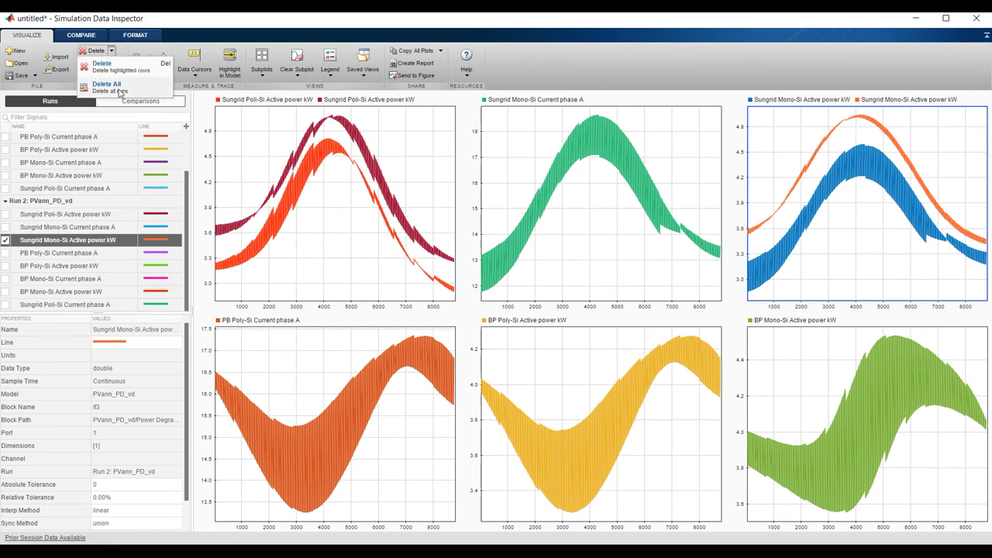
pyautogui.click(118, 91)
pyautogui.click(509, 310)
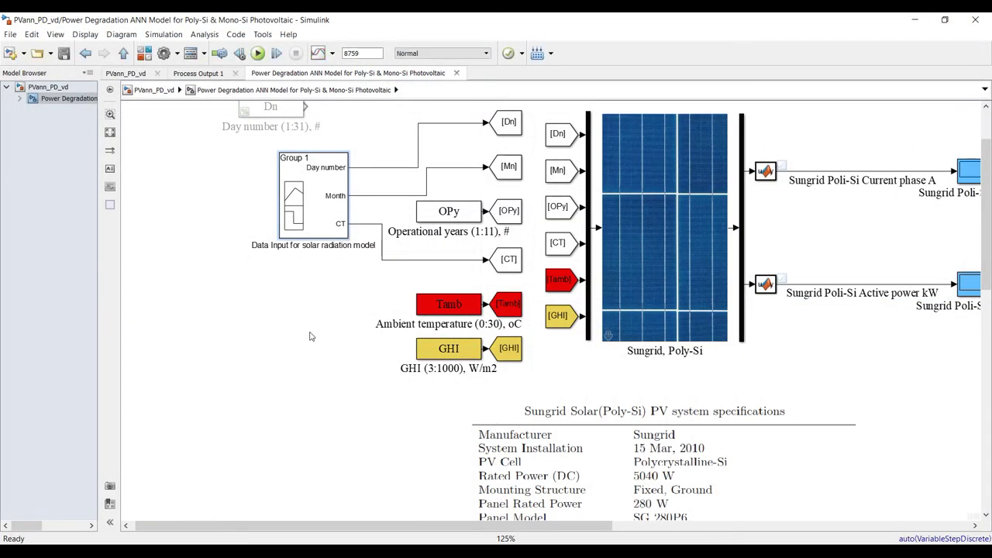
# - Move the commented-out CT, Mn and Dn blocks below the Data Input for solar radiation model block
pyautogui.scroll(-4, 309, 337)
pyautogui.scroll(4, 295, 264)
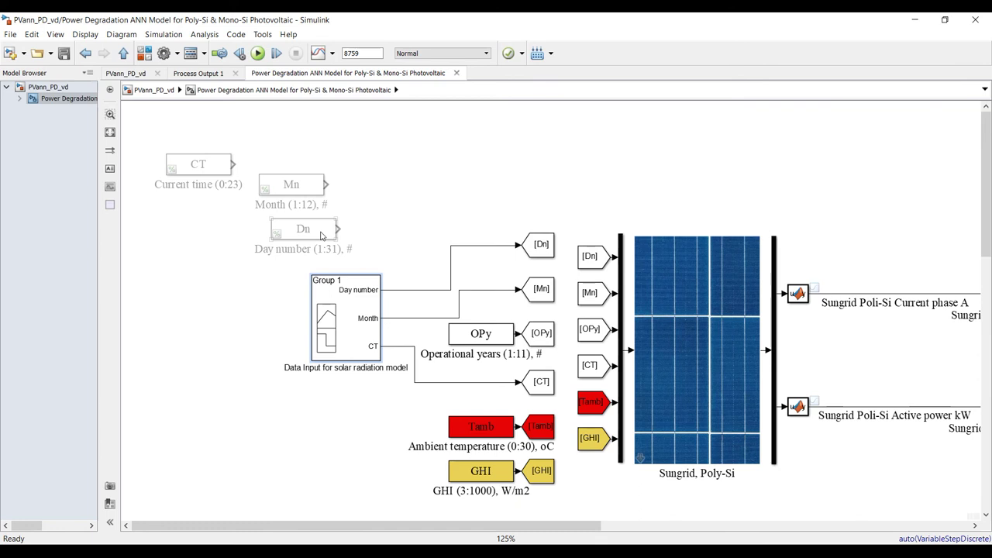
pyautogui.moveTo(212, 163); pyautogui.dragTo(303, 144)
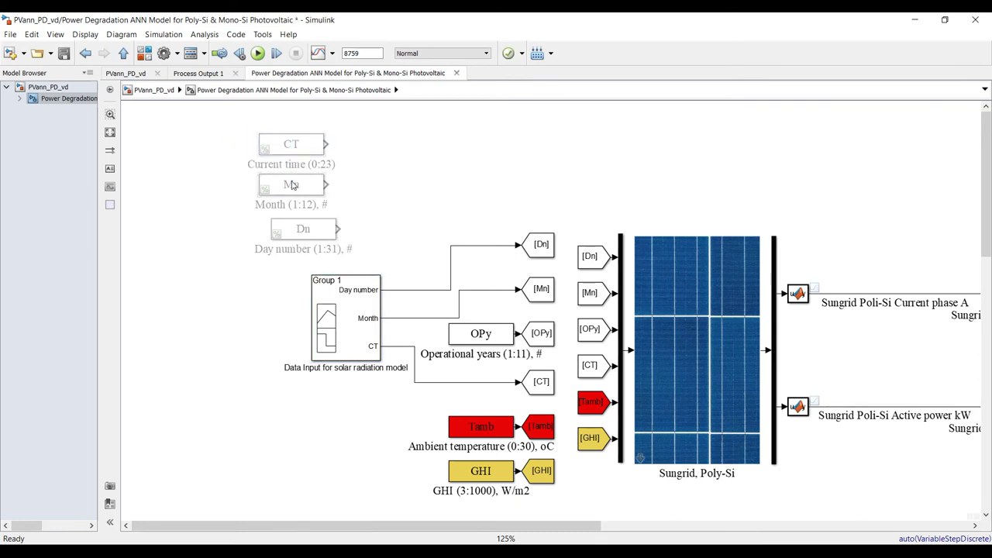
pyautogui.scroll(-4, 285, 153)
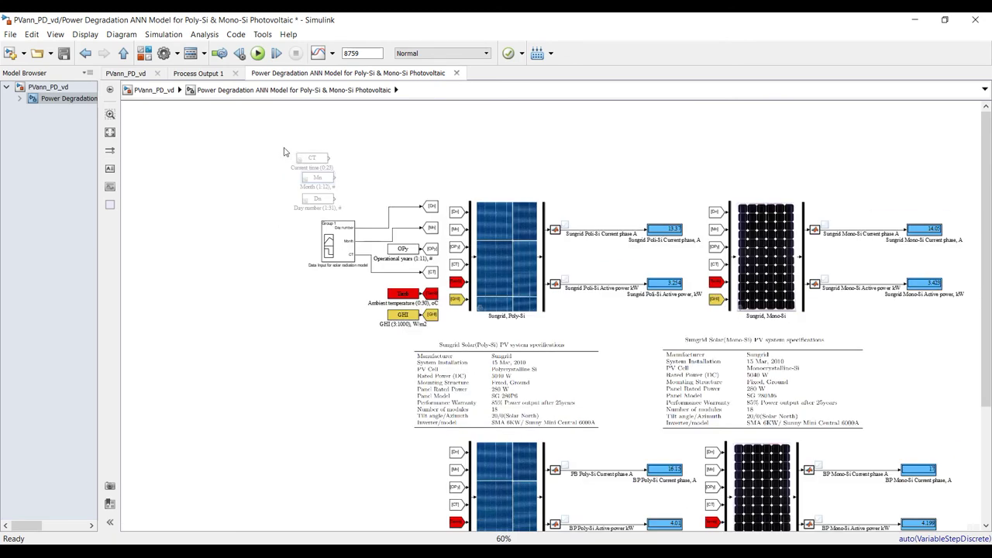
pyautogui.moveTo(314, 159); pyautogui.dragTo(333, 206)
pyautogui.moveTo(317, 160); pyautogui.dragTo(337, 281)
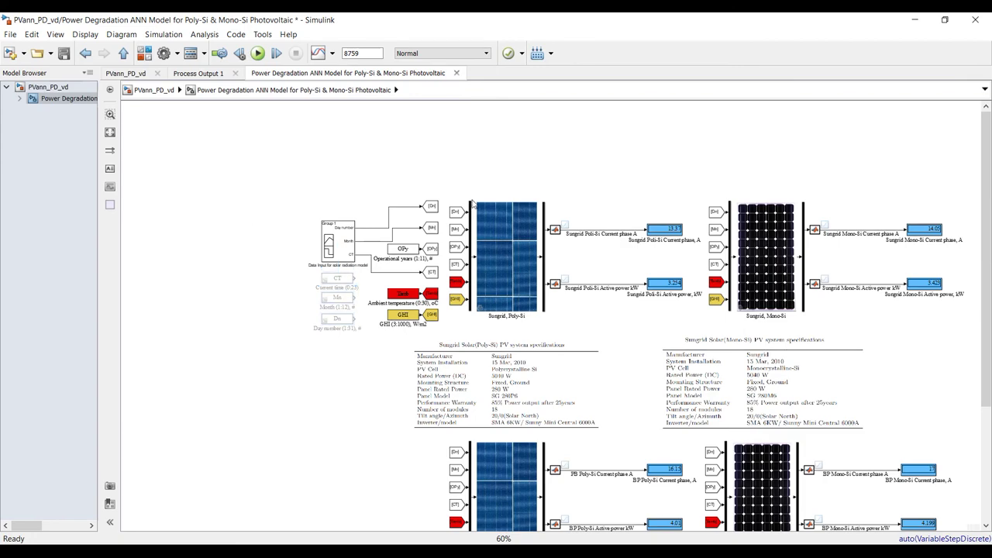
# - Check the block parameters of the Sungrid, Poly-Si neural network block and close them
pyautogui.scroll(4, 589, 195)
pyautogui.scroll(-5, 589, 194)
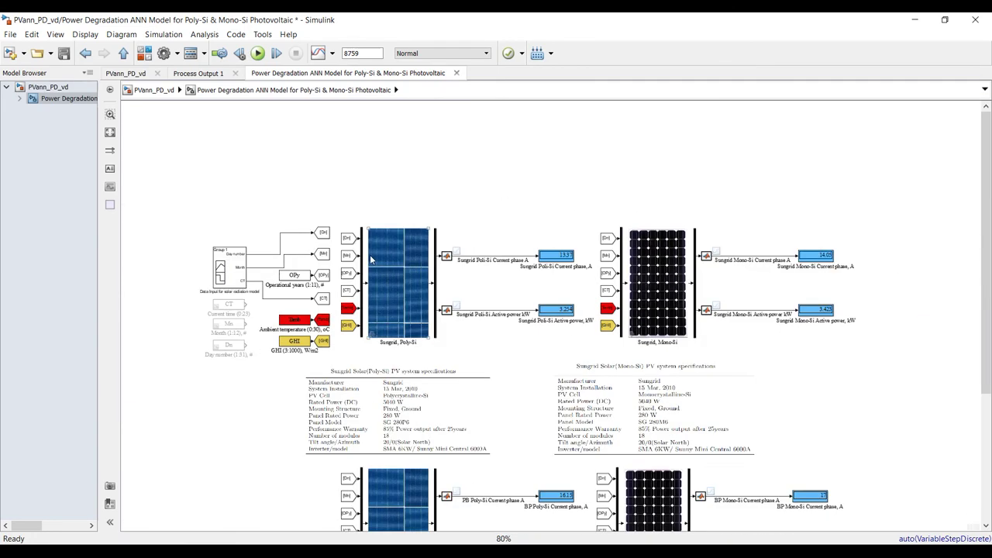
pyautogui.scroll(5, 446, 226)
pyautogui.click(457, 222)
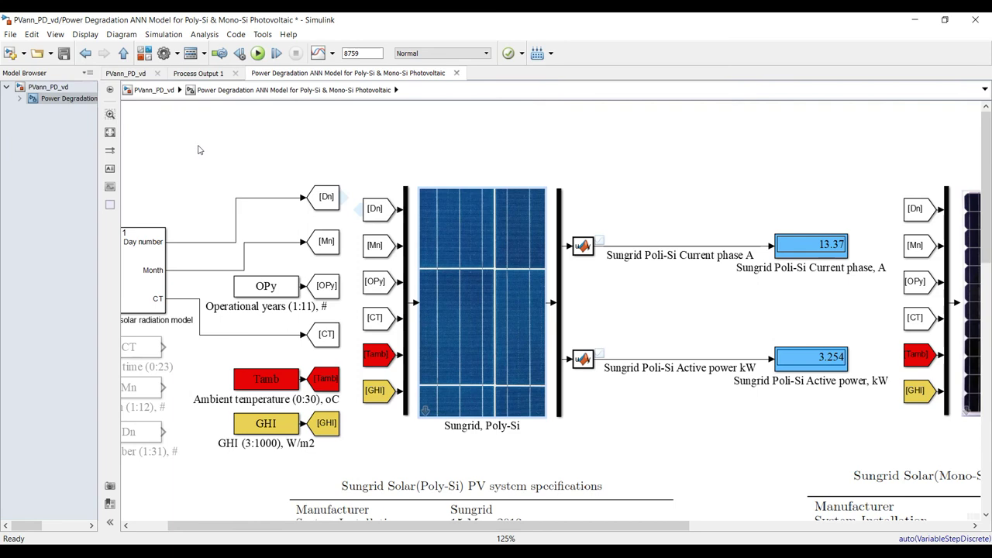
pyautogui.doubleClick(481, 231)
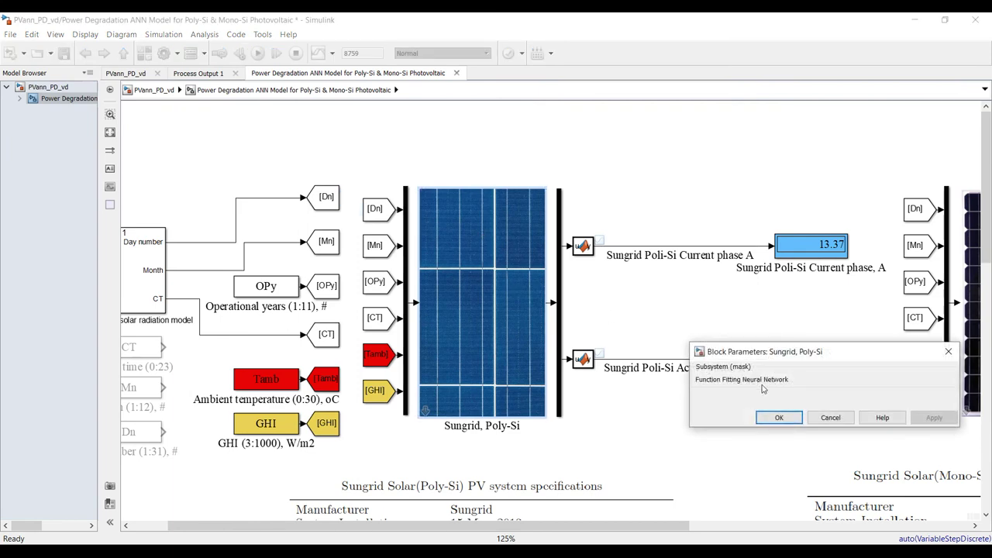
pyautogui.click(779, 417)
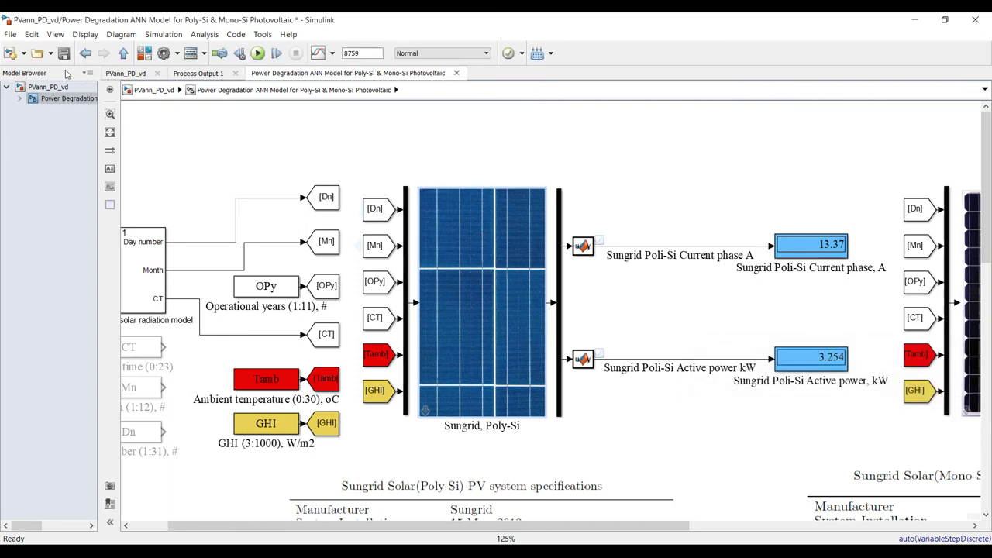
# - Open the Sungrid, Poly-Si subsystem and examine its Layer 1, Layer 2, Process Input 1 and Process Output 1 structure
pyautogui.click(21, 98)
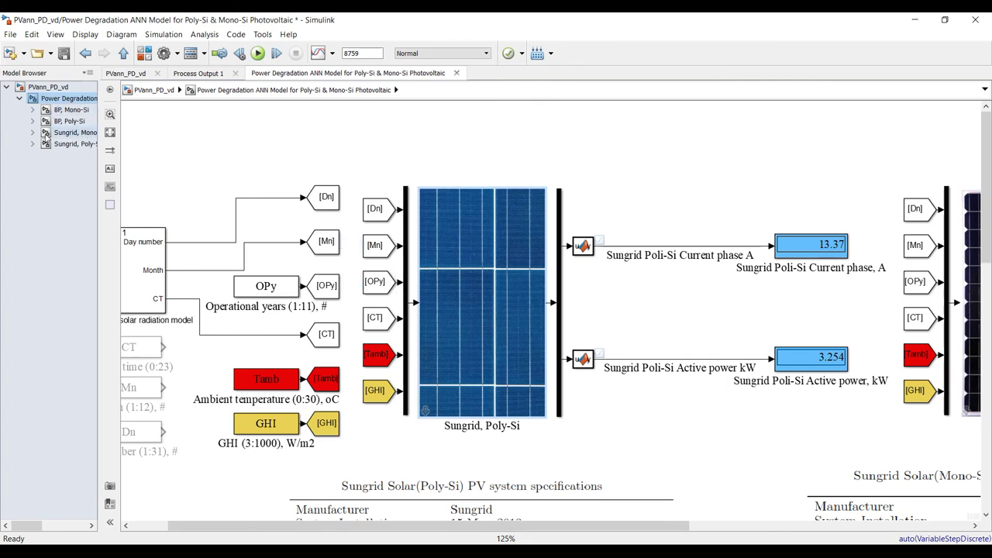
pyautogui.click(48, 145)
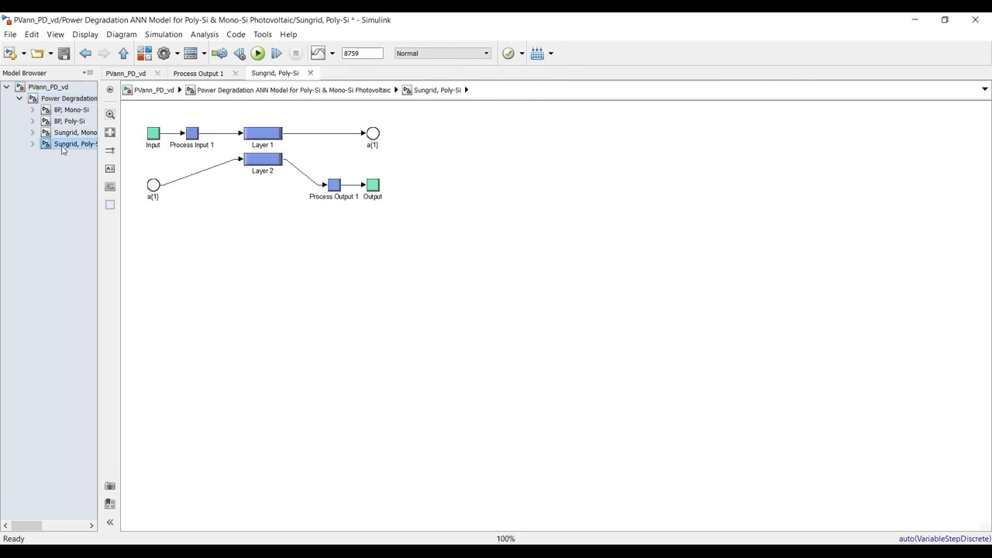
pyautogui.moveTo(450, 113); pyautogui.dragTo(142, 224)
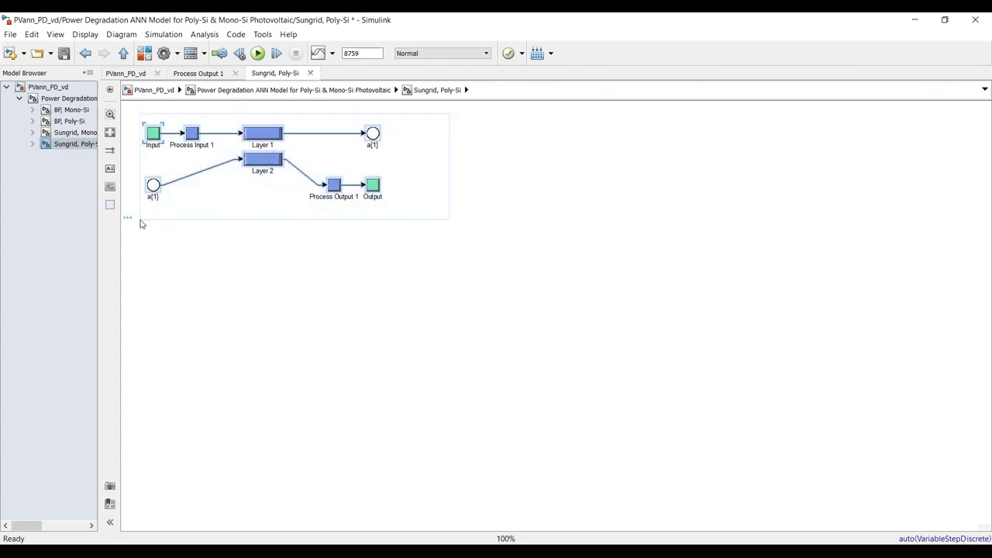
pyautogui.click(32, 144)
pyautogui.click(76, 155)
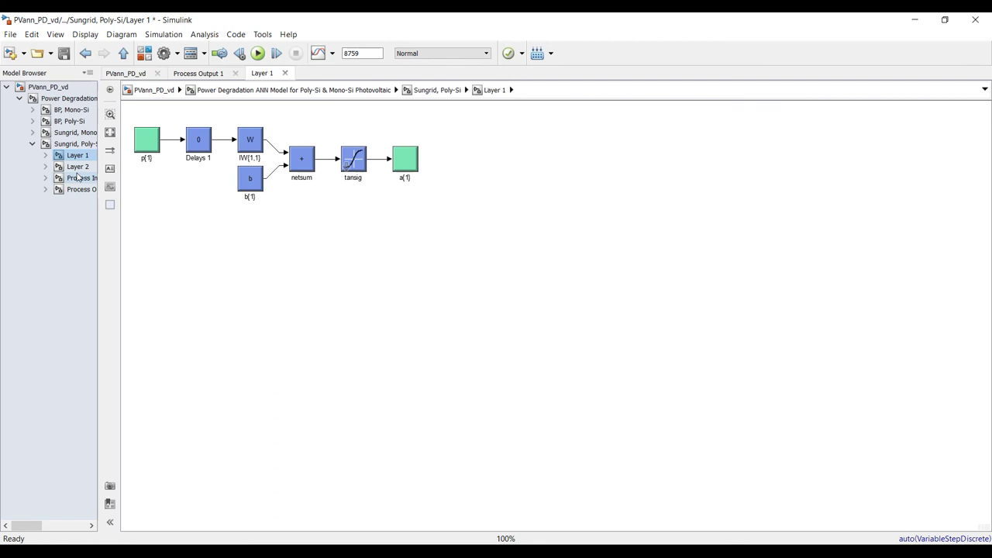
pyautogui.click(77, 167)
pyautogui.click(79, 178)
pyautogui.click(78, 189)
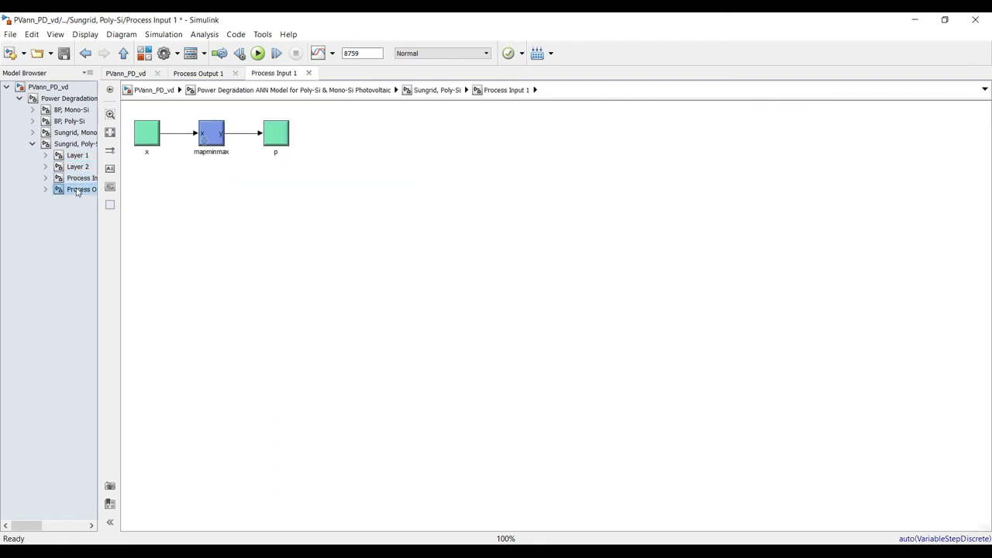
pyautogui.click(32, 144)
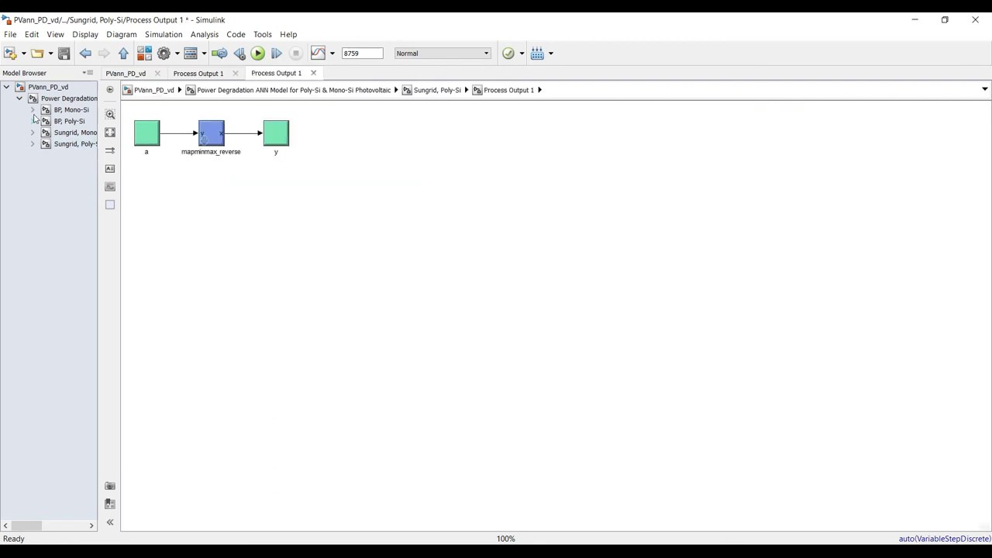
# - Return to the Power Degradation ANN Model subsystem, save the model and fit the whole diagram in view
pyautogui.click(19, 98)
pyautogui.click(68, 99)
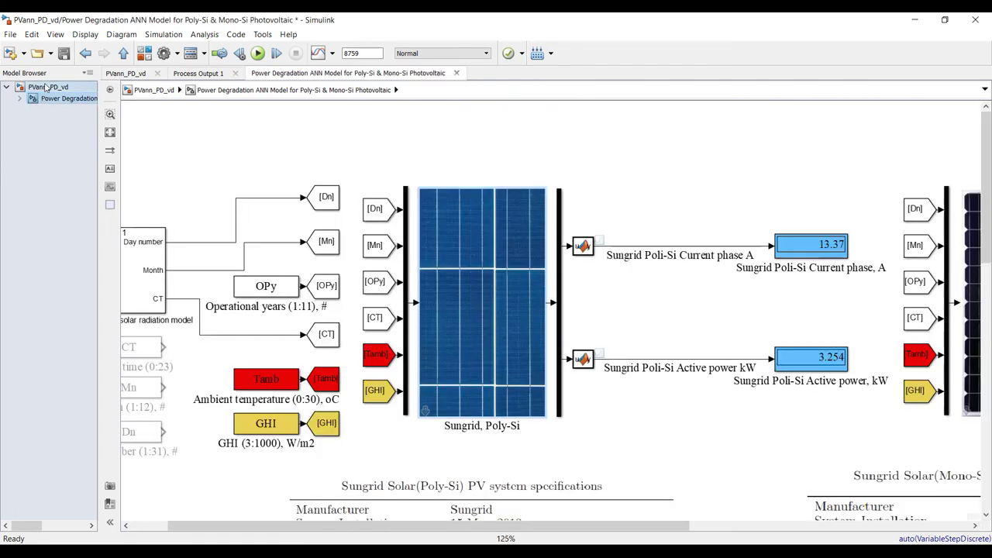
pyautogui.click(46, 87)
pyautogui.click(64, 98)
pyautogui.click(109, 133)
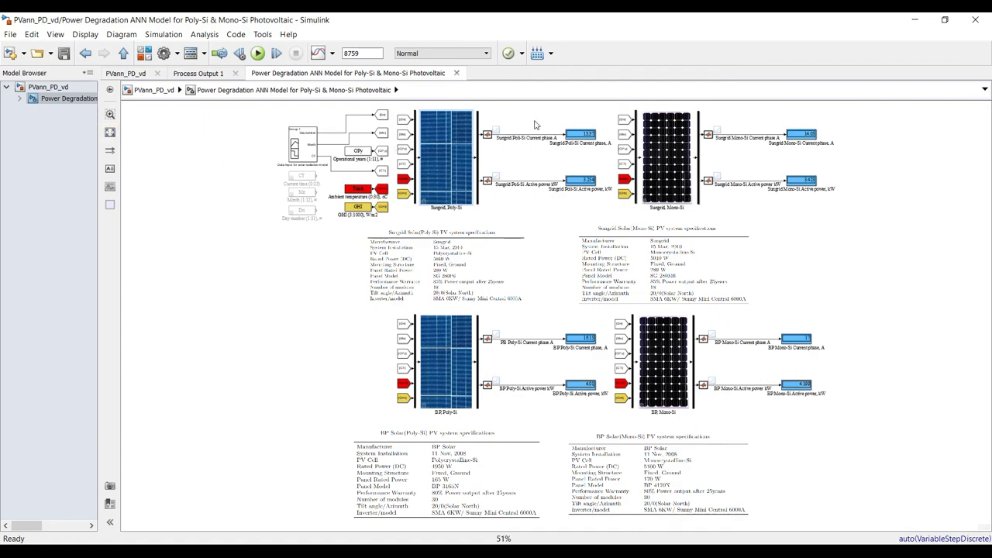
# - Look over the Sungrid and BP Poly-Si and Mono-Si models with their specifications
pyautogui.scroll(5, 581, 147)
pyautogui.scroll(-4, 449, 126)
pyautogui.scroll(5, 443, 139)
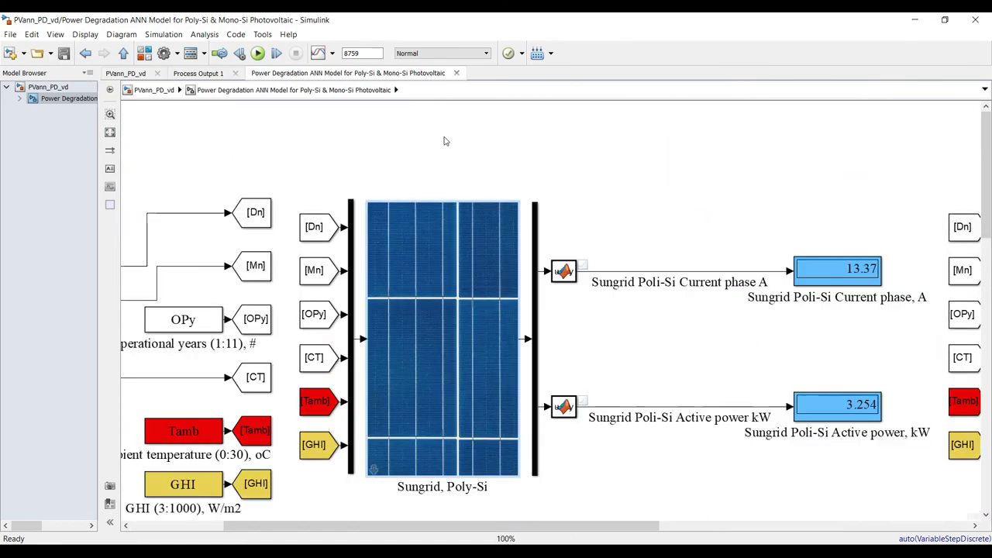
pyautogui.scroll(-4, 443, 140)
pyautogui.moveTo(206, 134); pyautogui.dragTo(908, 518)
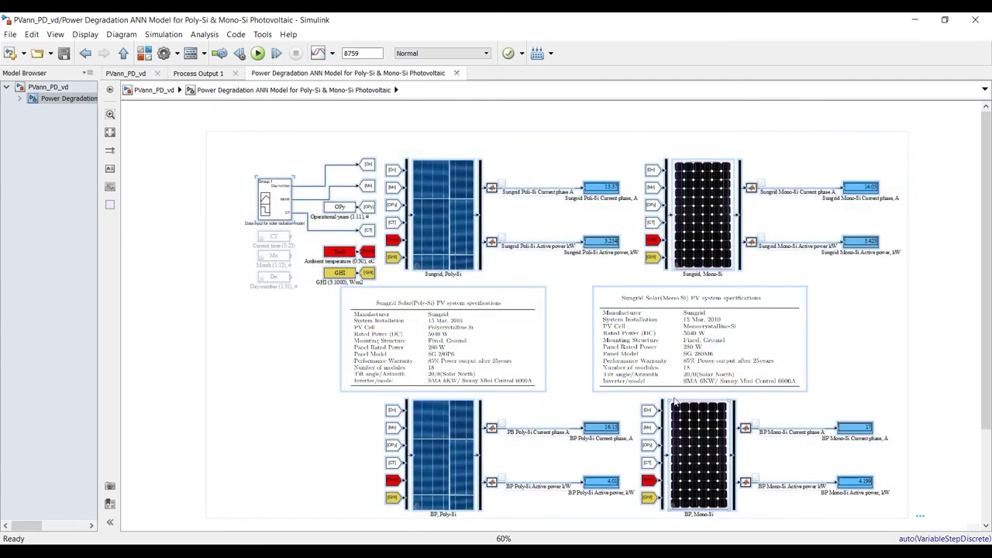
pyautogui.click(164, 140)
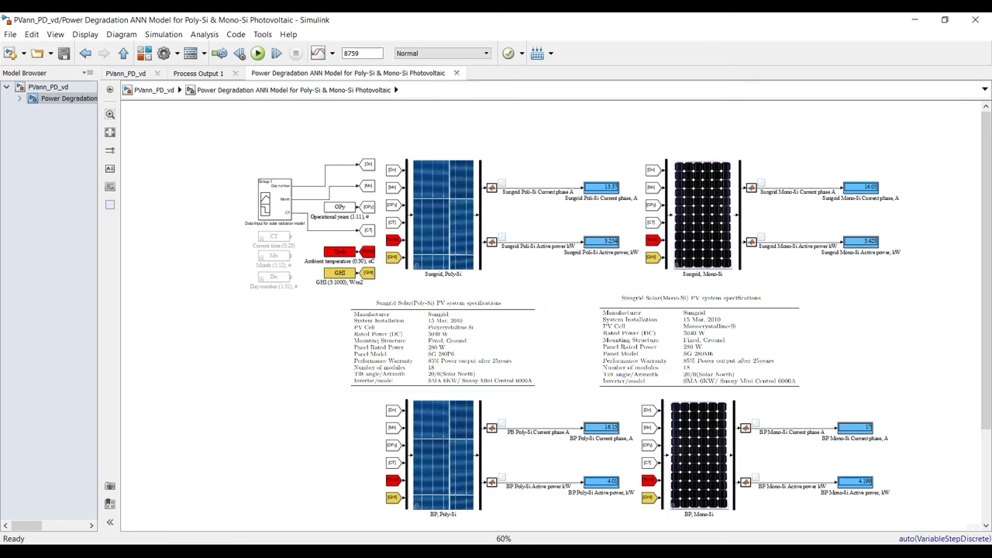
# - Switch to the main MATLAB window and open the PVper.slx model from the current folder
pyautogui.click(526, 551)
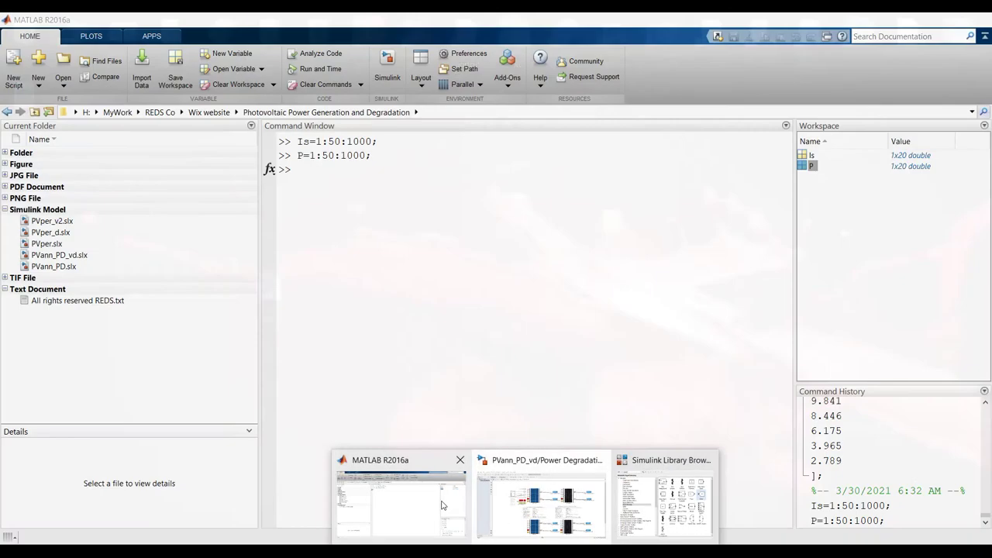
pyautogui.click(399, 500)
pyautogui.click(41, 247)
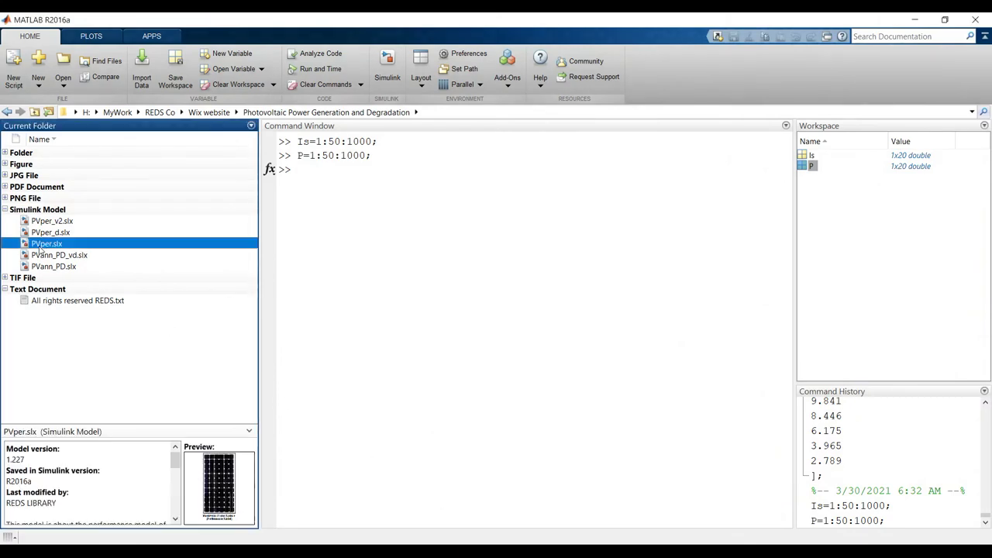
pyautogui.doubleClick(40, 246)
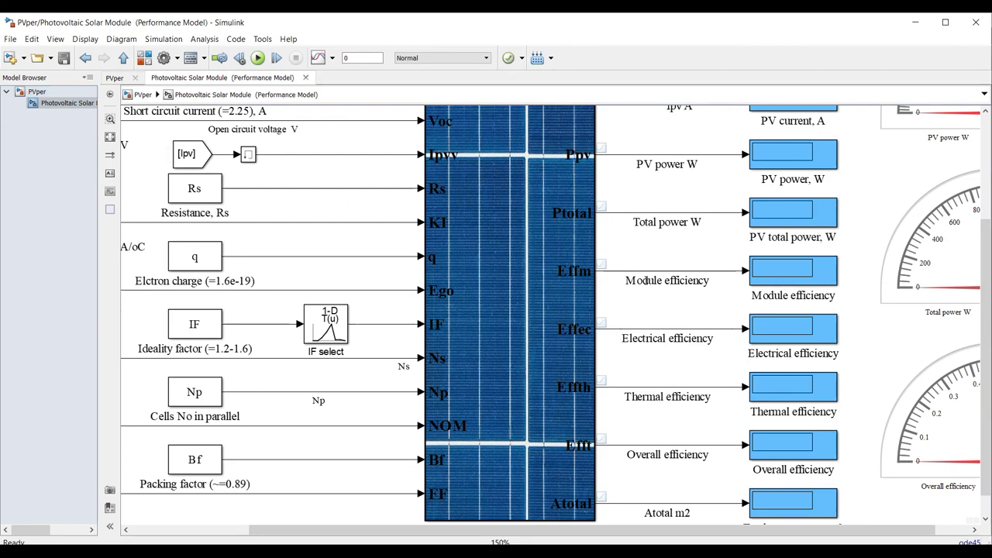
# - Simulate the Photovoltaic Solar Module performance model and examine its PV power and total power outputs
pyautogui.scroll(-2, 326, 258)
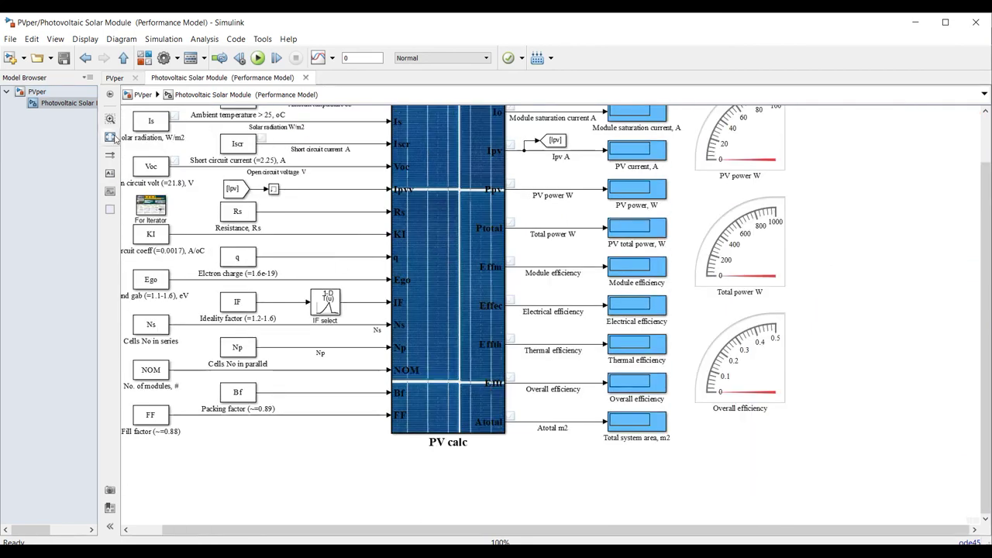
pyautogui.click(110, 137)
pyautogui.click(257, 58)
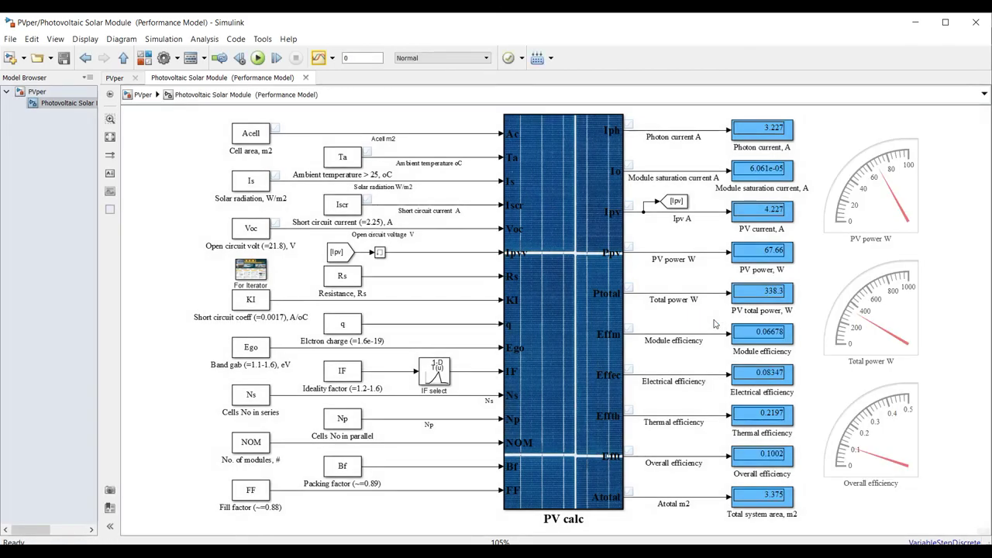
pyautogui.scroll(4, 824, 283)
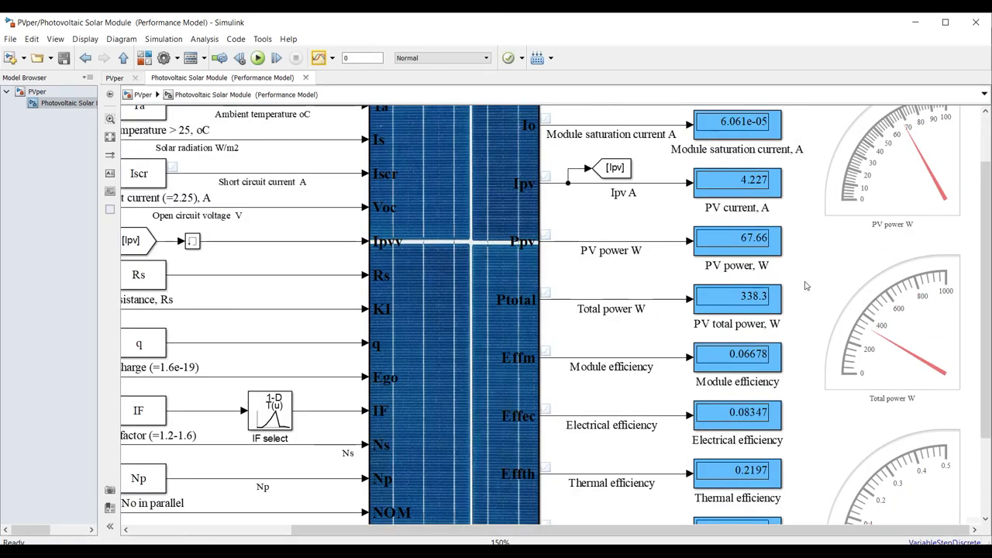
pyautogui.moveTo(584, 289); pyautogui.dragTo(798, 328)
pyautogui.click(599, 265)
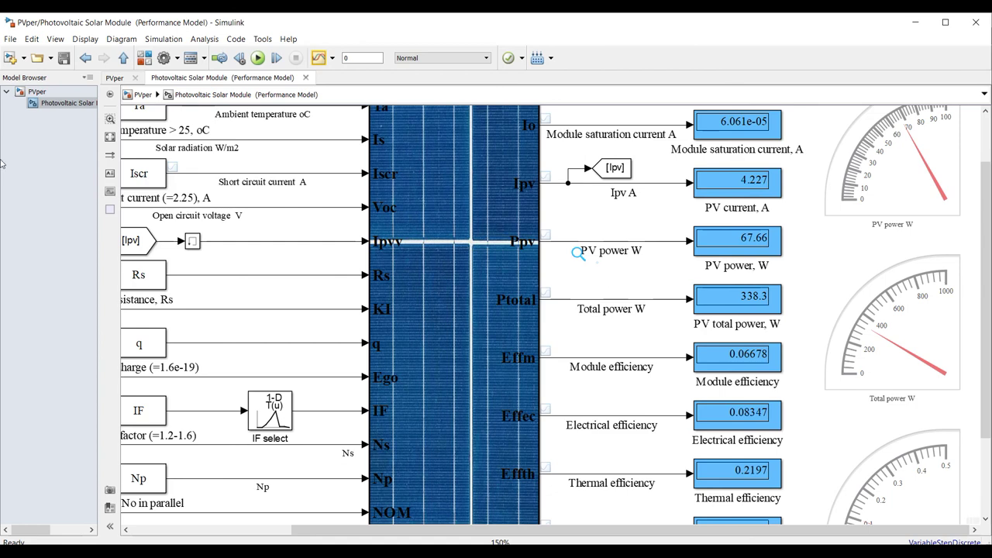
# - Open the mask parameter definitions of the top-level Photovoltaic Solar Module (Performance Model) block for editing
pyautogui.click(37, 92)
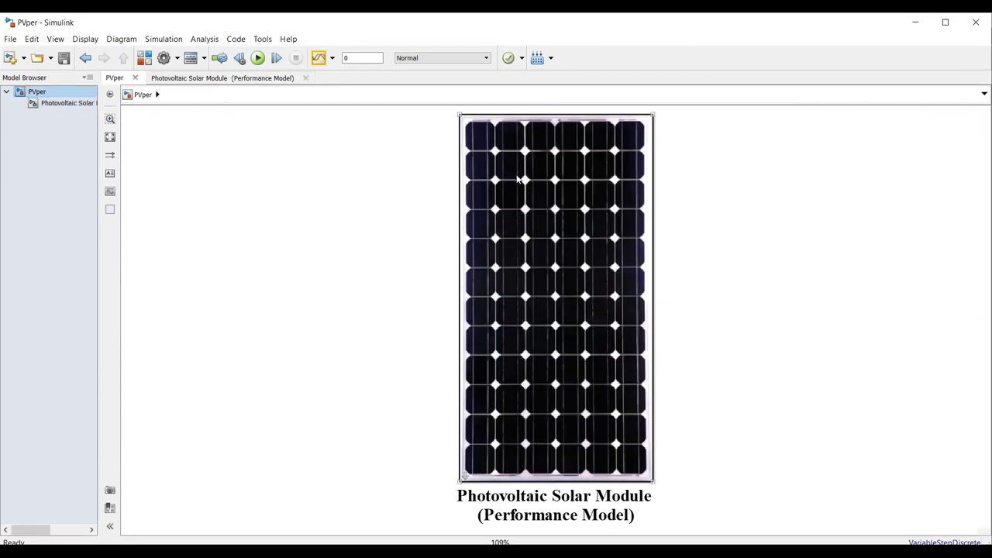
pyautogui.hotkey('ctrl', 'm')
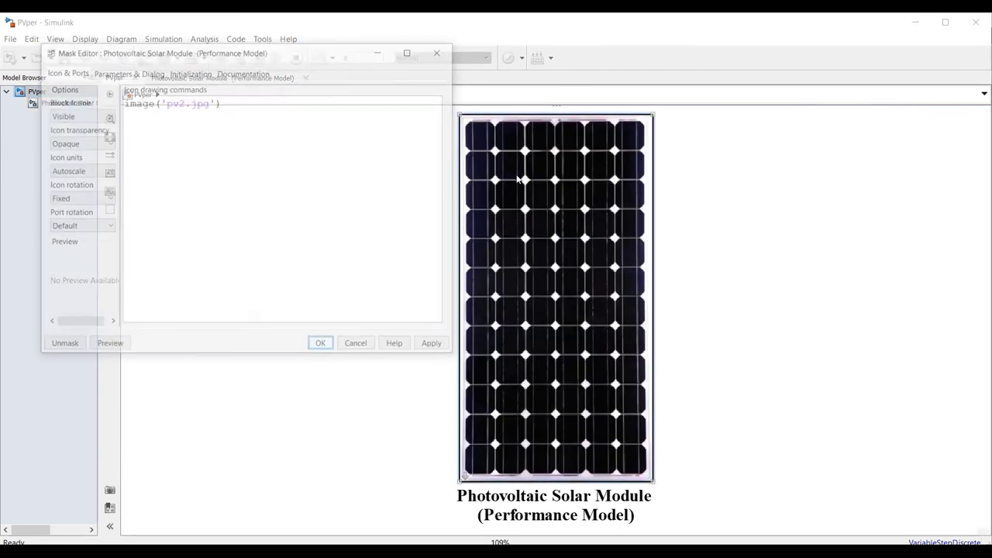
pyautogui.click(145, 72)
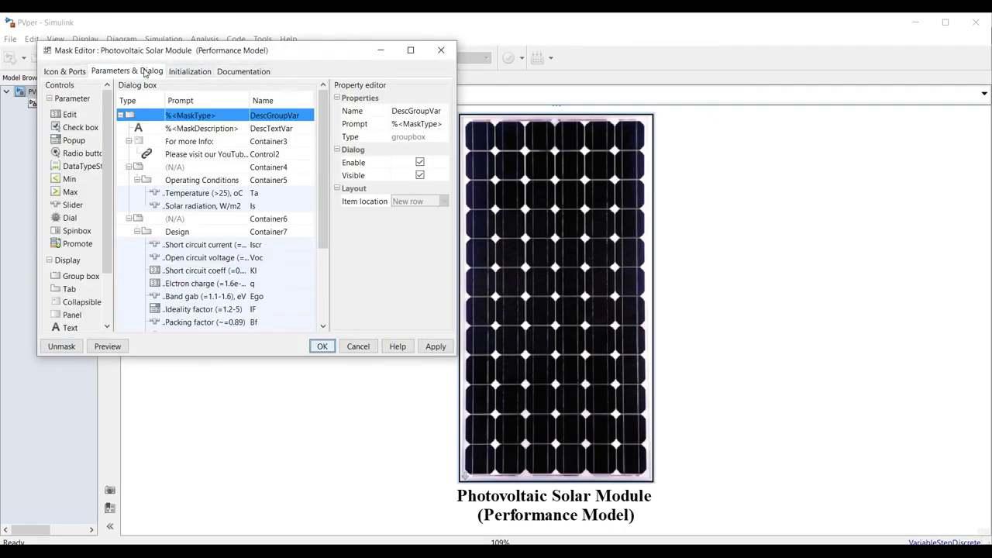
pyautogui.moveTo(346, 51); pyautogui.dragTo(653, 45)
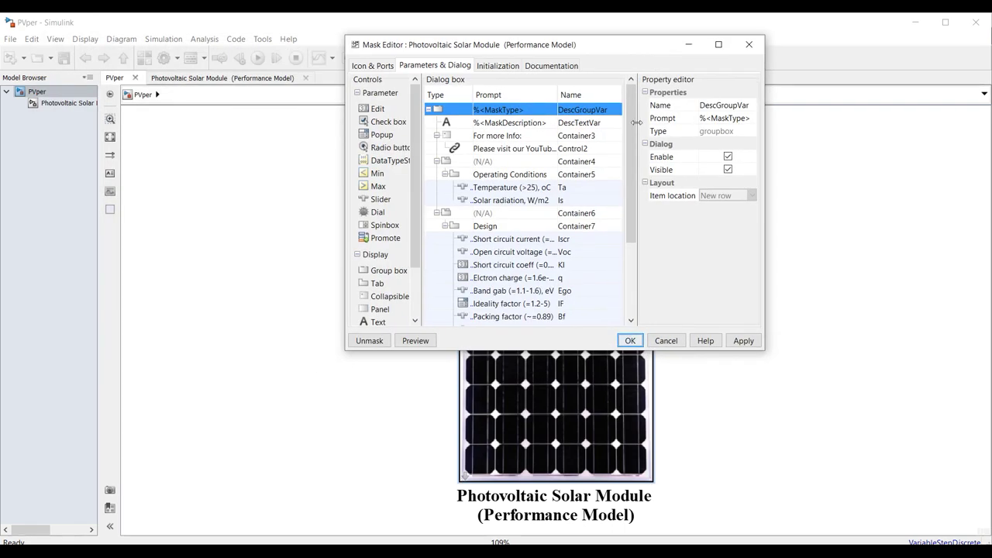
# - Add an edit parameter after Solar radiation with prompt "Operating time, yr", name OPt and value 5
pyautogui.click(483, 201)
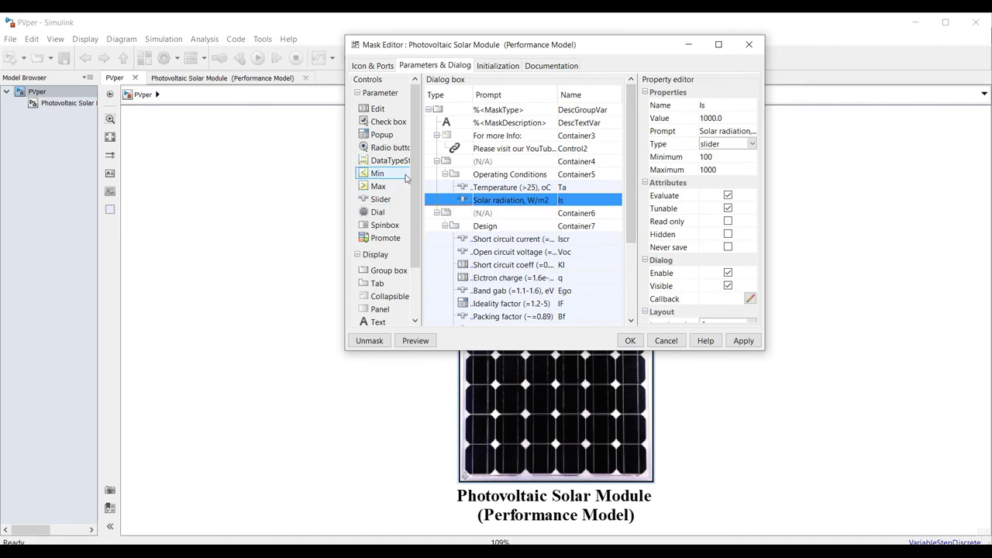
pyautogui.scroll(-1, 418, 163)
pyautogui.scroll(1, 418, 163)
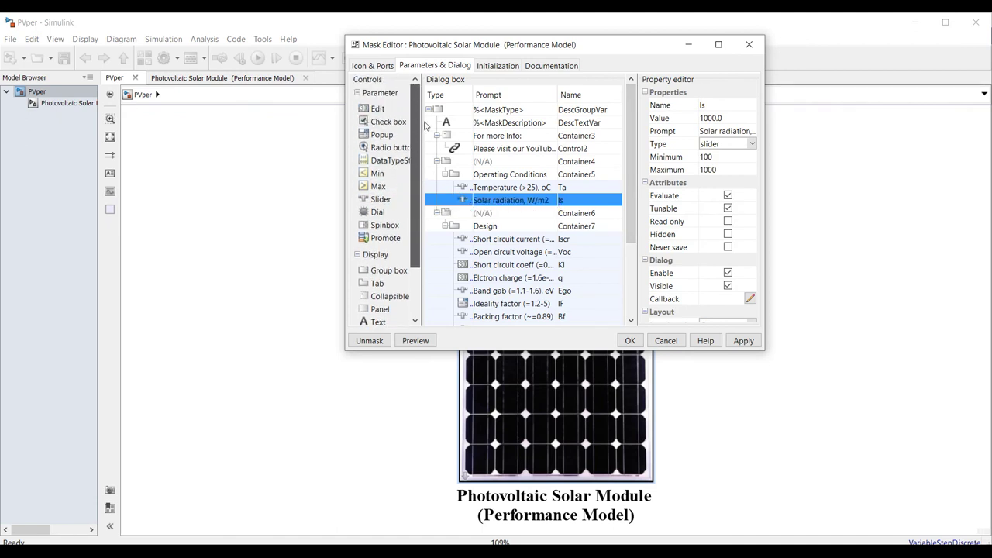
pyautogui.click(374, 109)
pyautogui.click(490, 213)
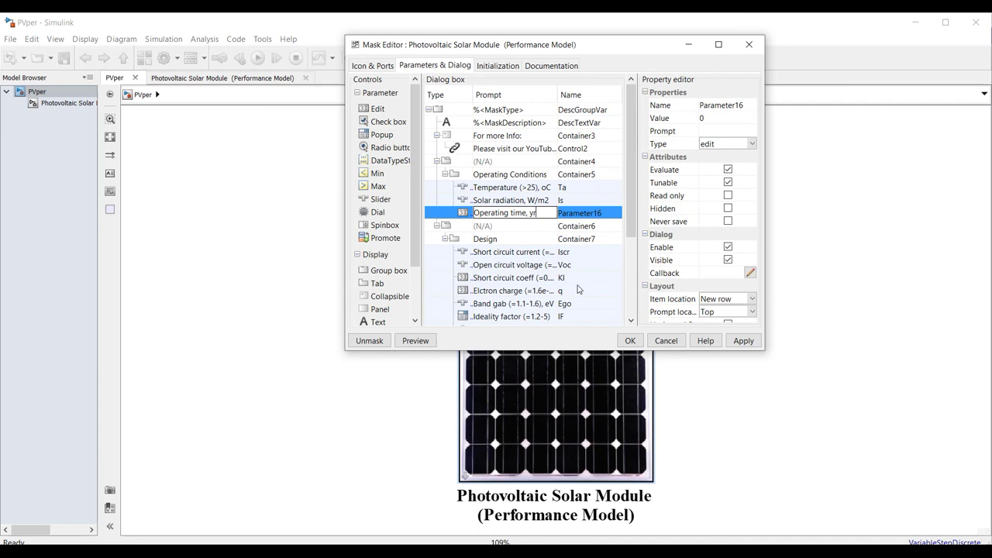
pyautogui.click(605, 212)
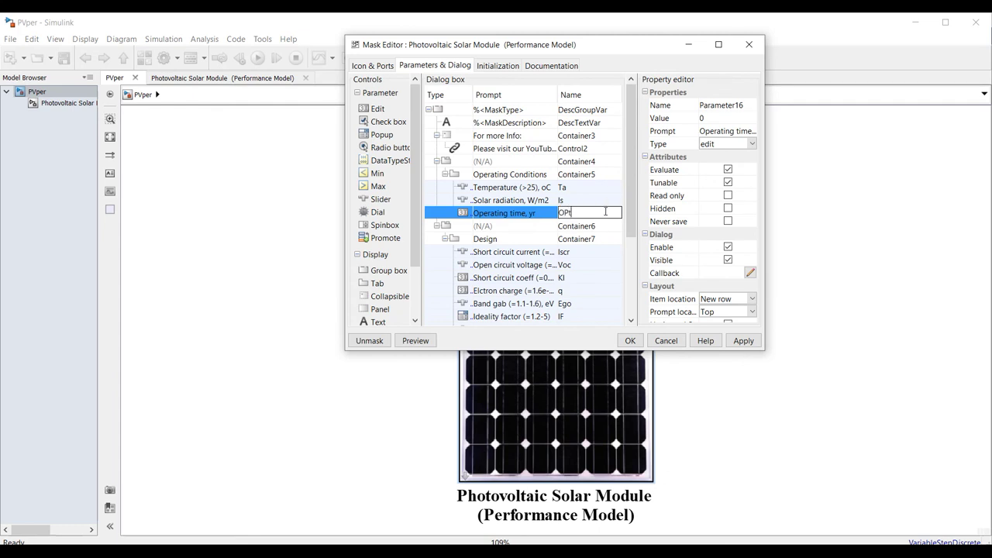
pyautogui.click(721, 116)
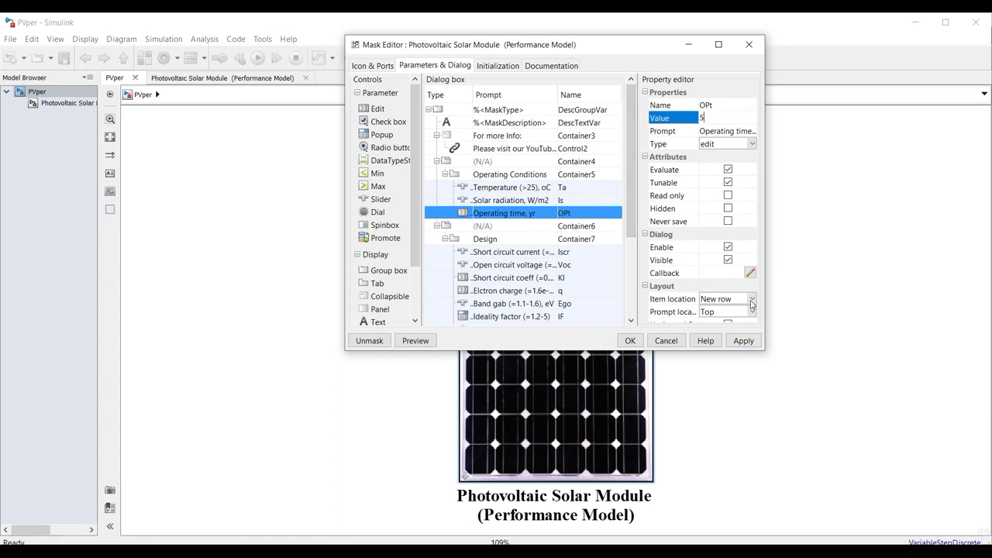
# - Apply the mask changes and open the contents of the Photovoltaic Solar Module (Performance Model) subsystem
pyautogui.click(740, 341)
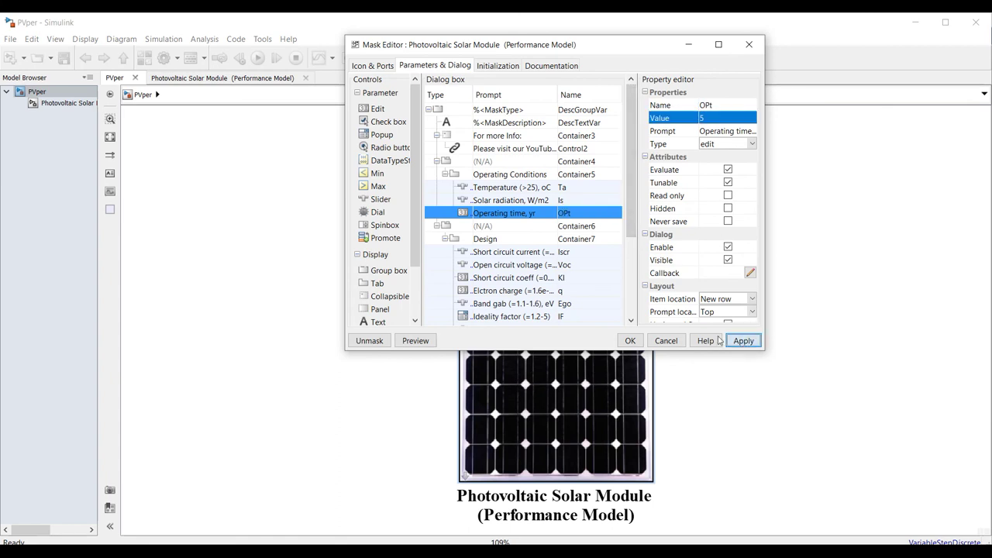
pyautogui.click(629, 341)
pyautogui.click(78, 104)
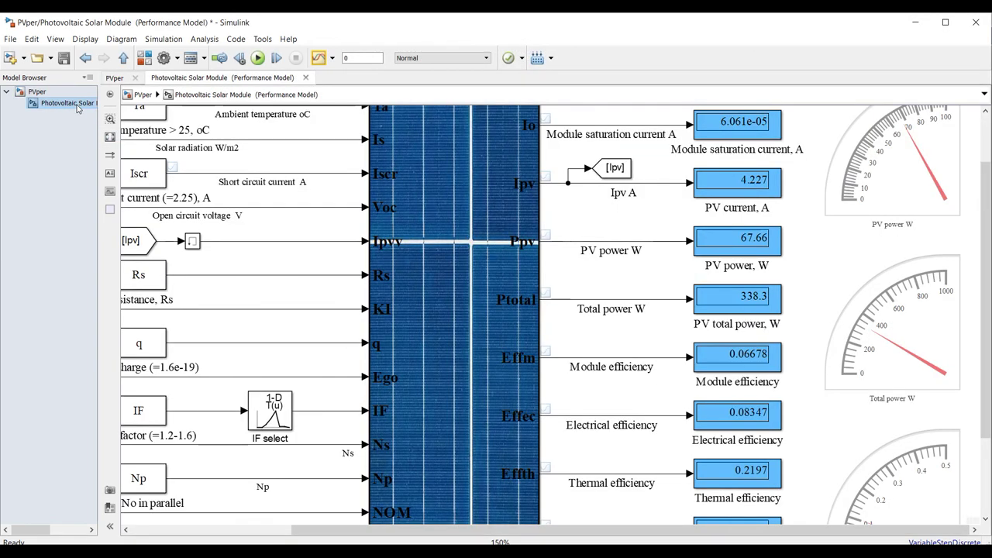
pyautogui.click(113, 138)
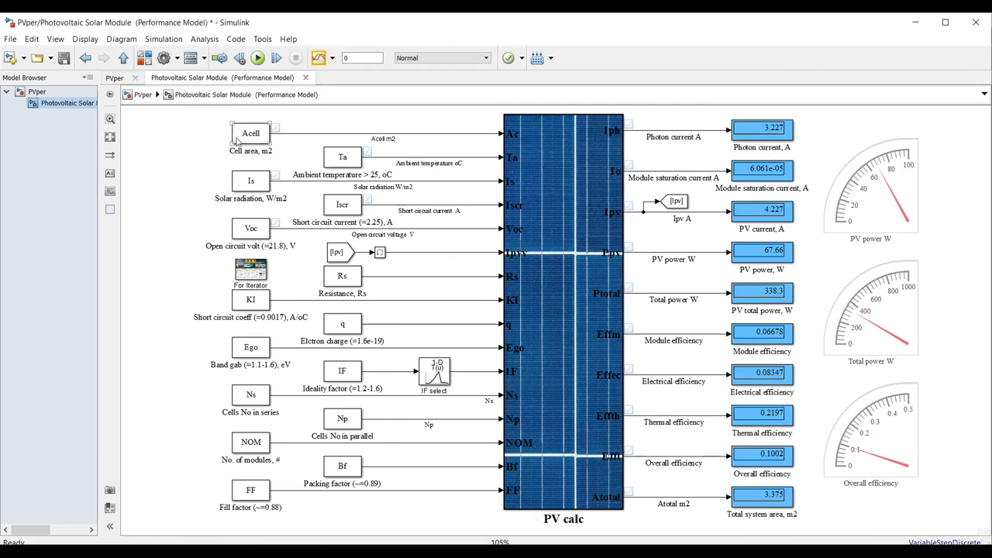
# - Add a commented-out copy of the Solar radiation constant block beside the original and set its constant value to OPt
pyautogui.moveTo(240, 179); pyautogui.dragTo(170, 184)
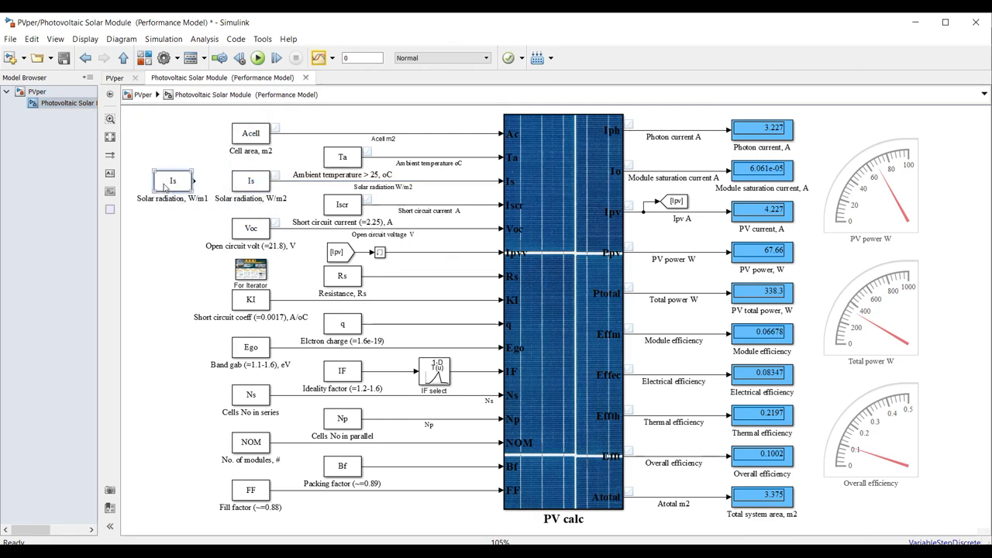
pyautogui.click(176, 152)
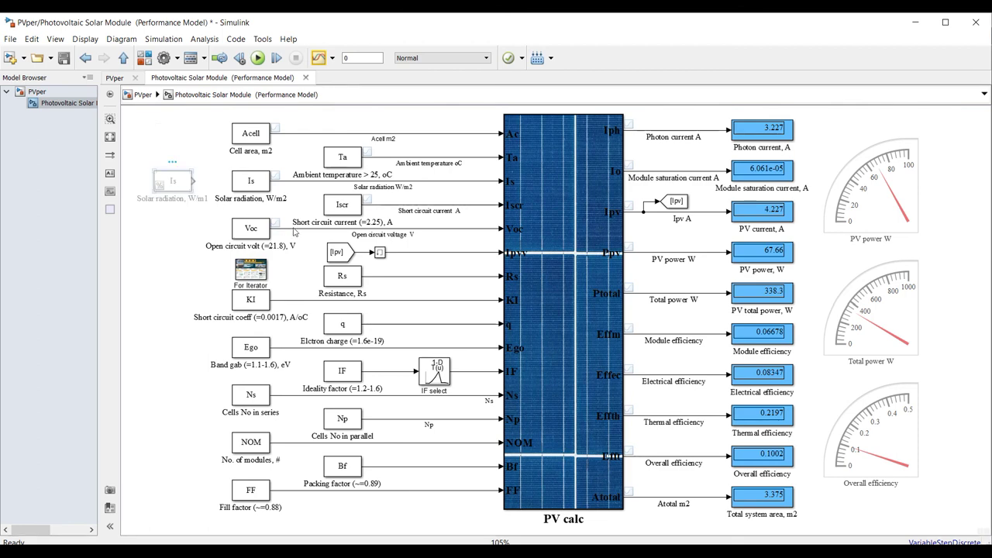
pyautogui.press('Return')
pyautogui.write('OPt')
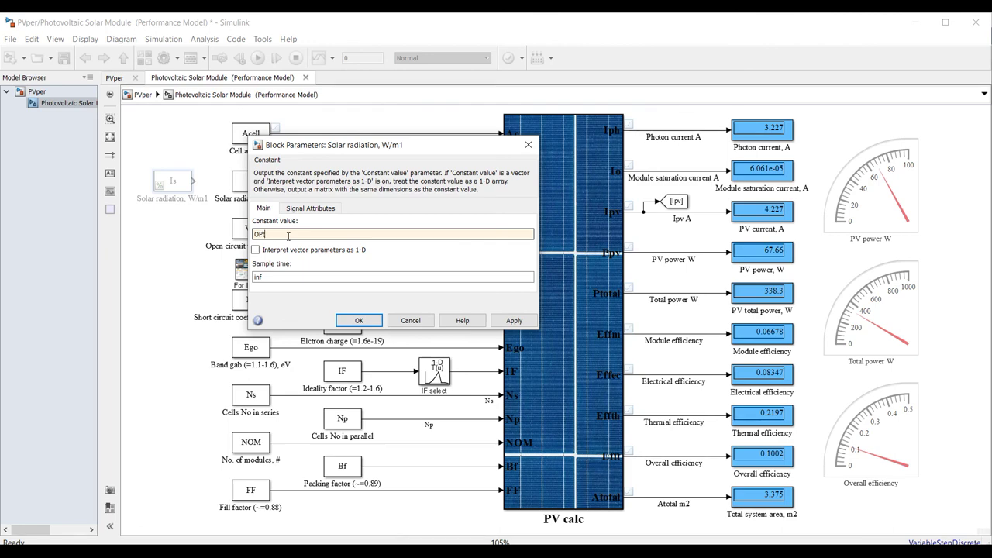
pyautogui.press('Return')
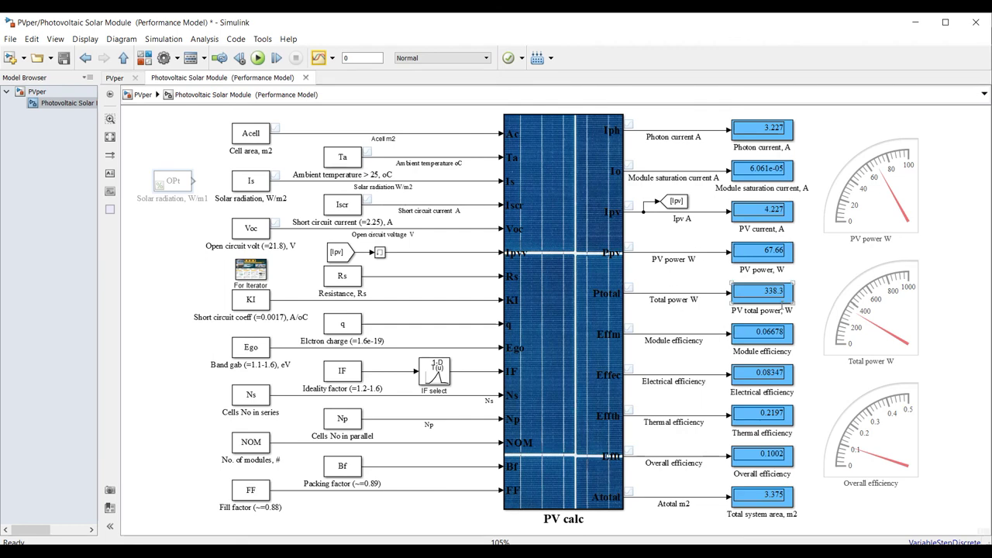
pyautogui.click(656, 308)
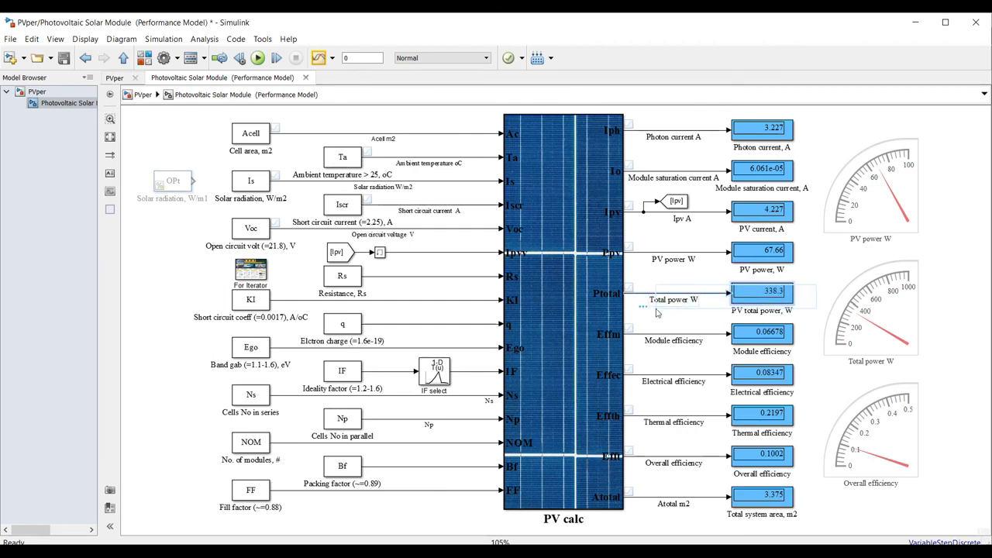
pyautogui.click(815, 283)
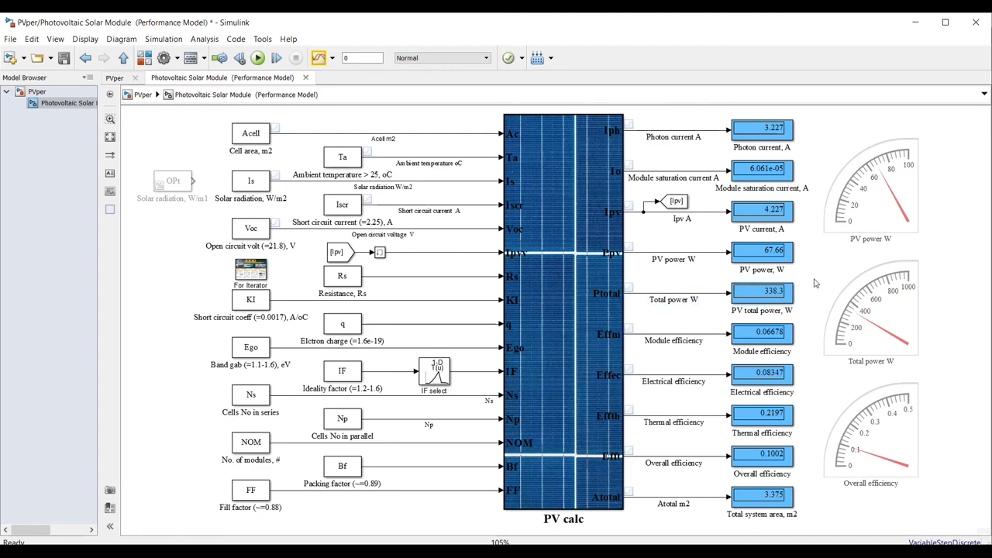
# - Open the top-level PVper block's mask parameters and review the Operating time field, the design inputs and the Ideality factor options
pyautogui.click(37, 91)
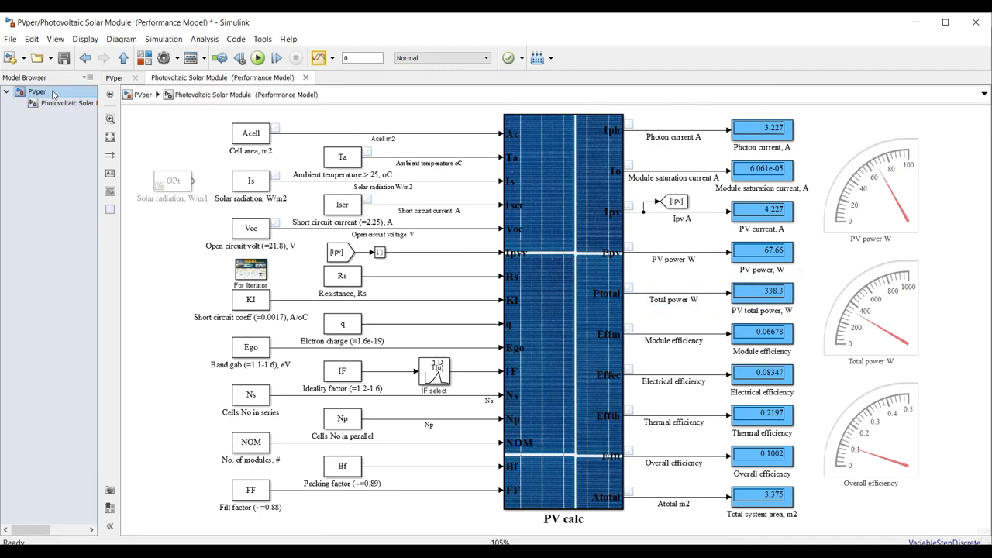
pyautogui.doubleClick(518, 237)
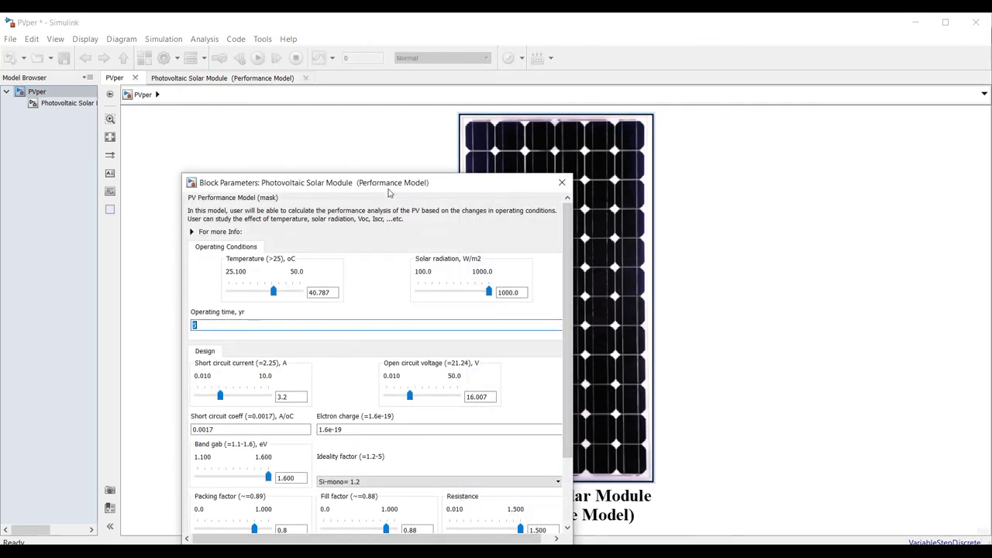
pyautogui.moveTo(389, 188); pyautogui.dragTo(391, 93)
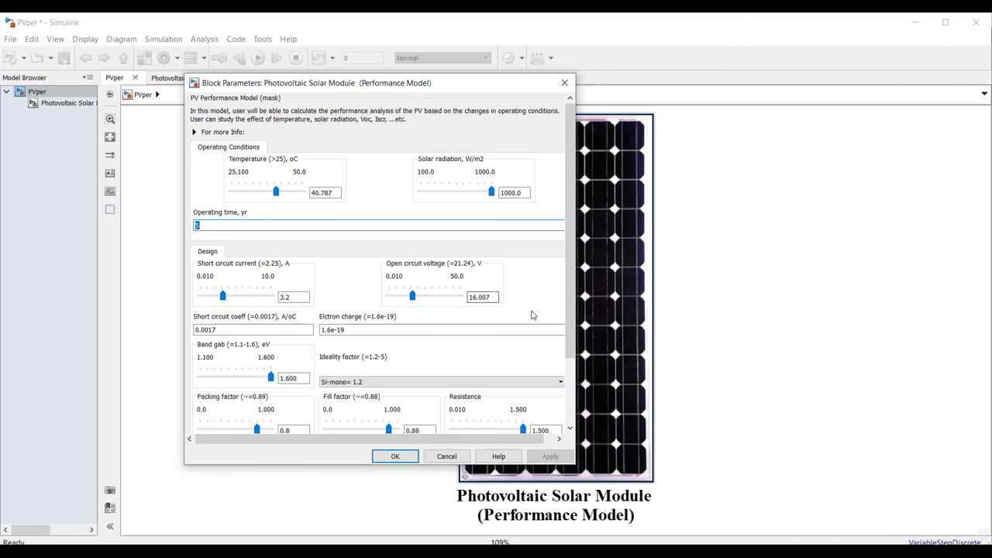
pyautogui.scroll(-3, 434, 307)
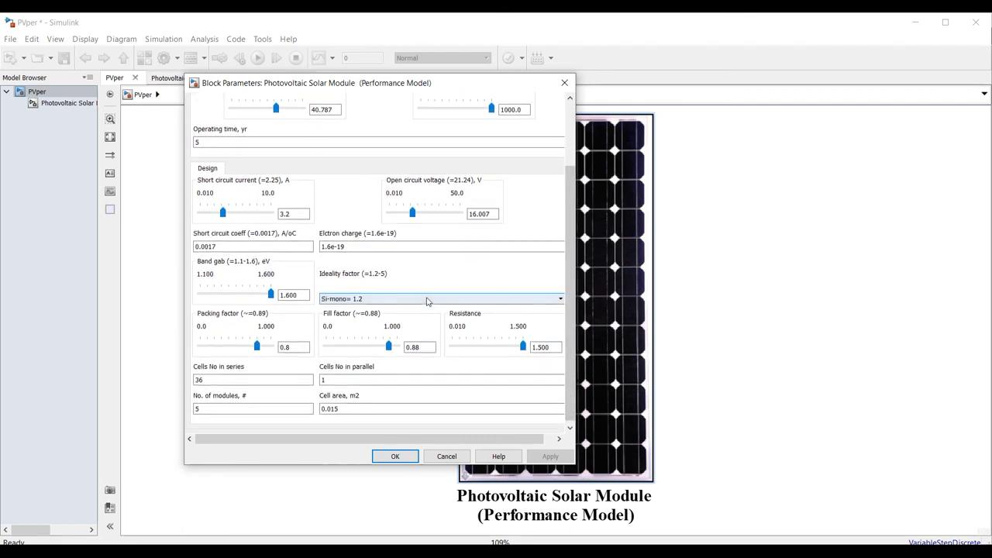
pyautogui.click(426, 301)
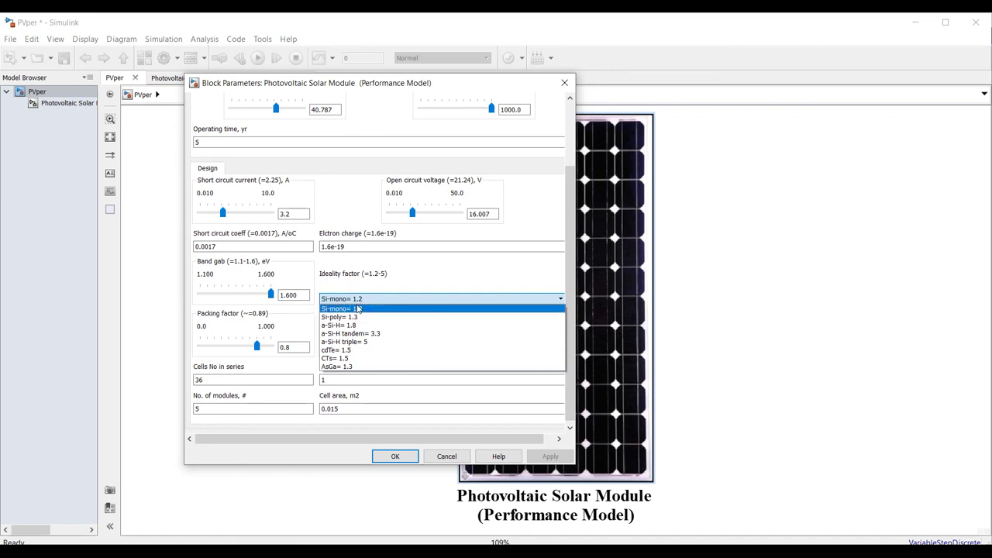
pyautogui.click(464, 281)
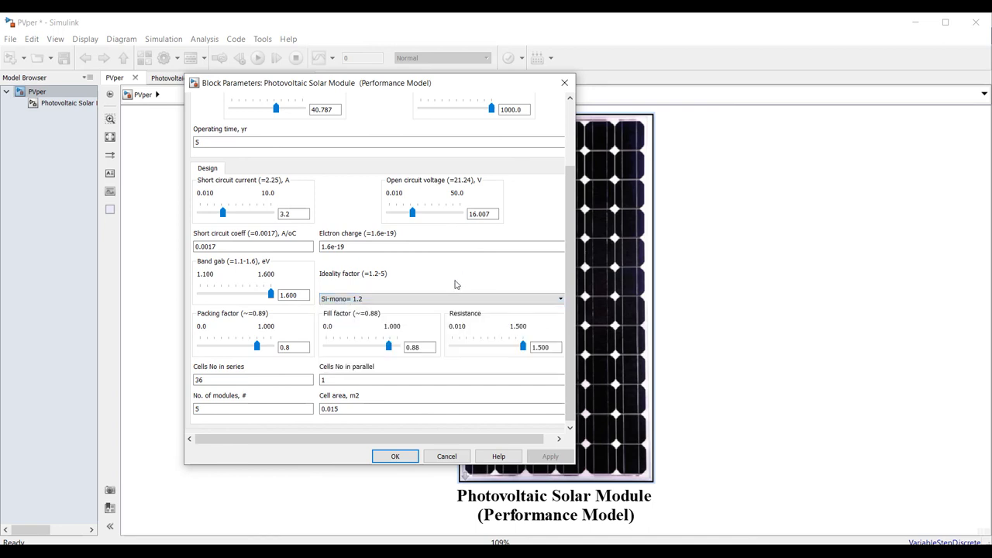
pyautogui.click(396, 457)
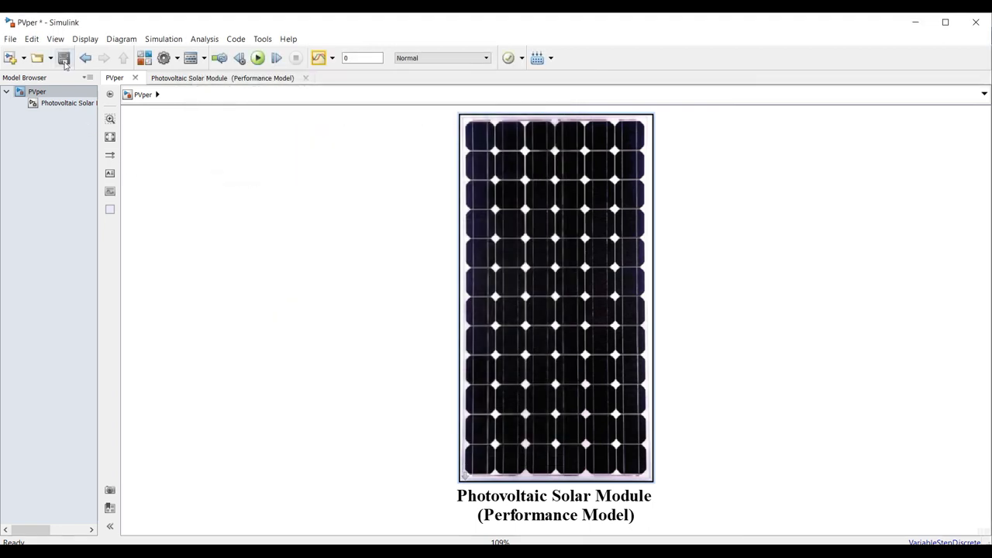
# - Save and close the PVper model, and select PVann_PD_vd.slx in the current folder
pyautogui.click(975, 22)
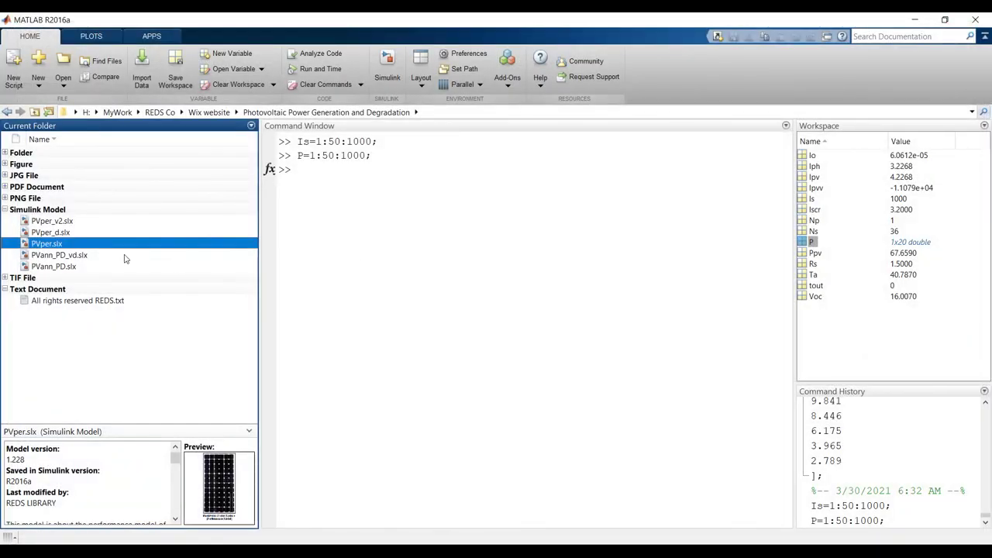
pyautogui.click(66, 267)
pyautogui.click(76, 256)
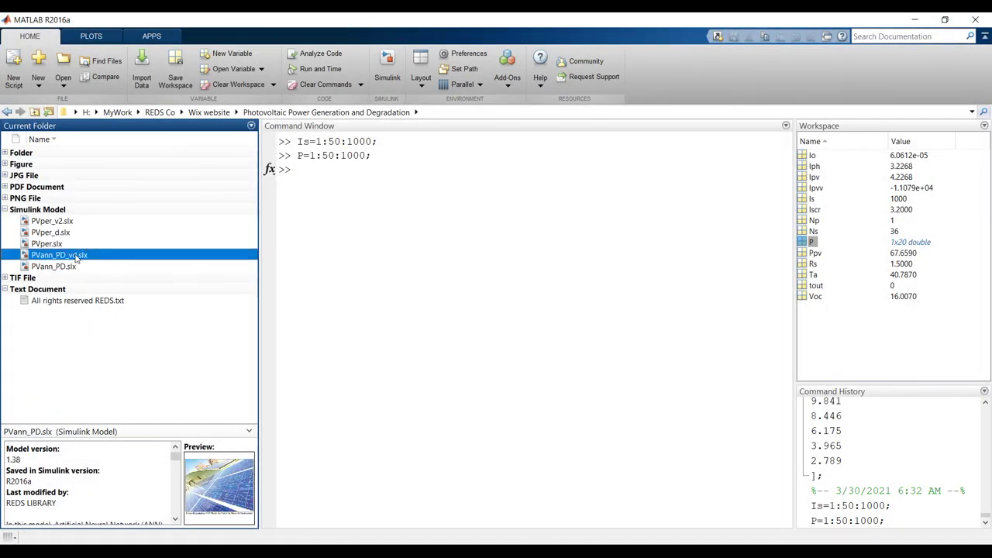